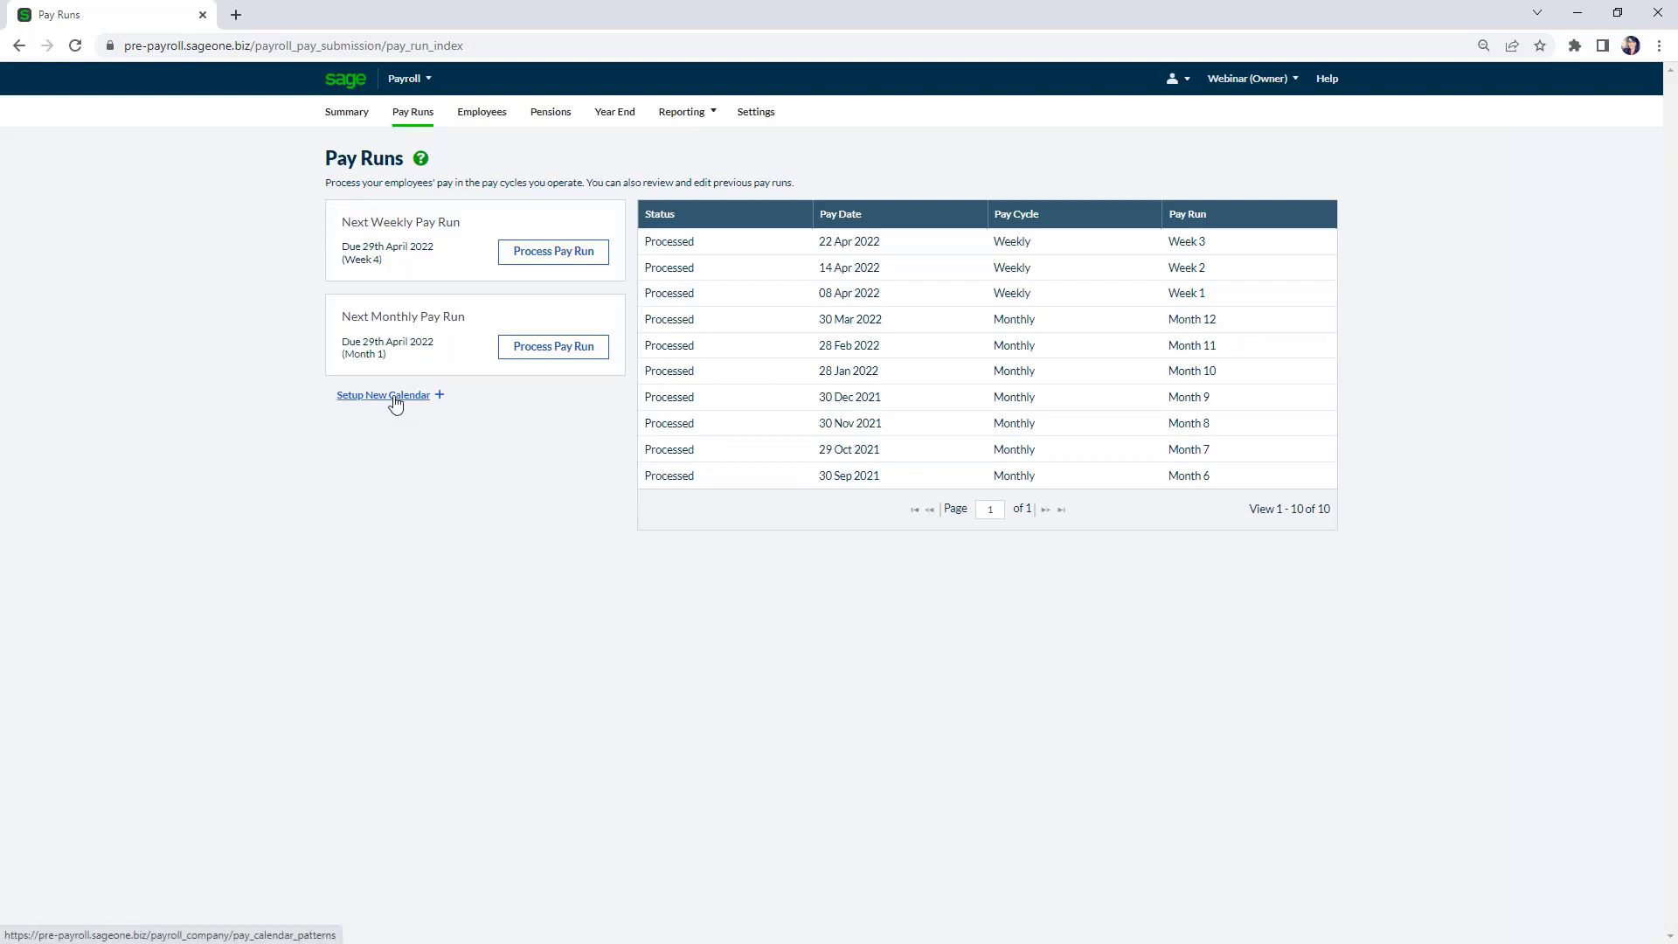
View the pay day calendar settings and open the first listed employee's record for editing.
left_click(393, 397)
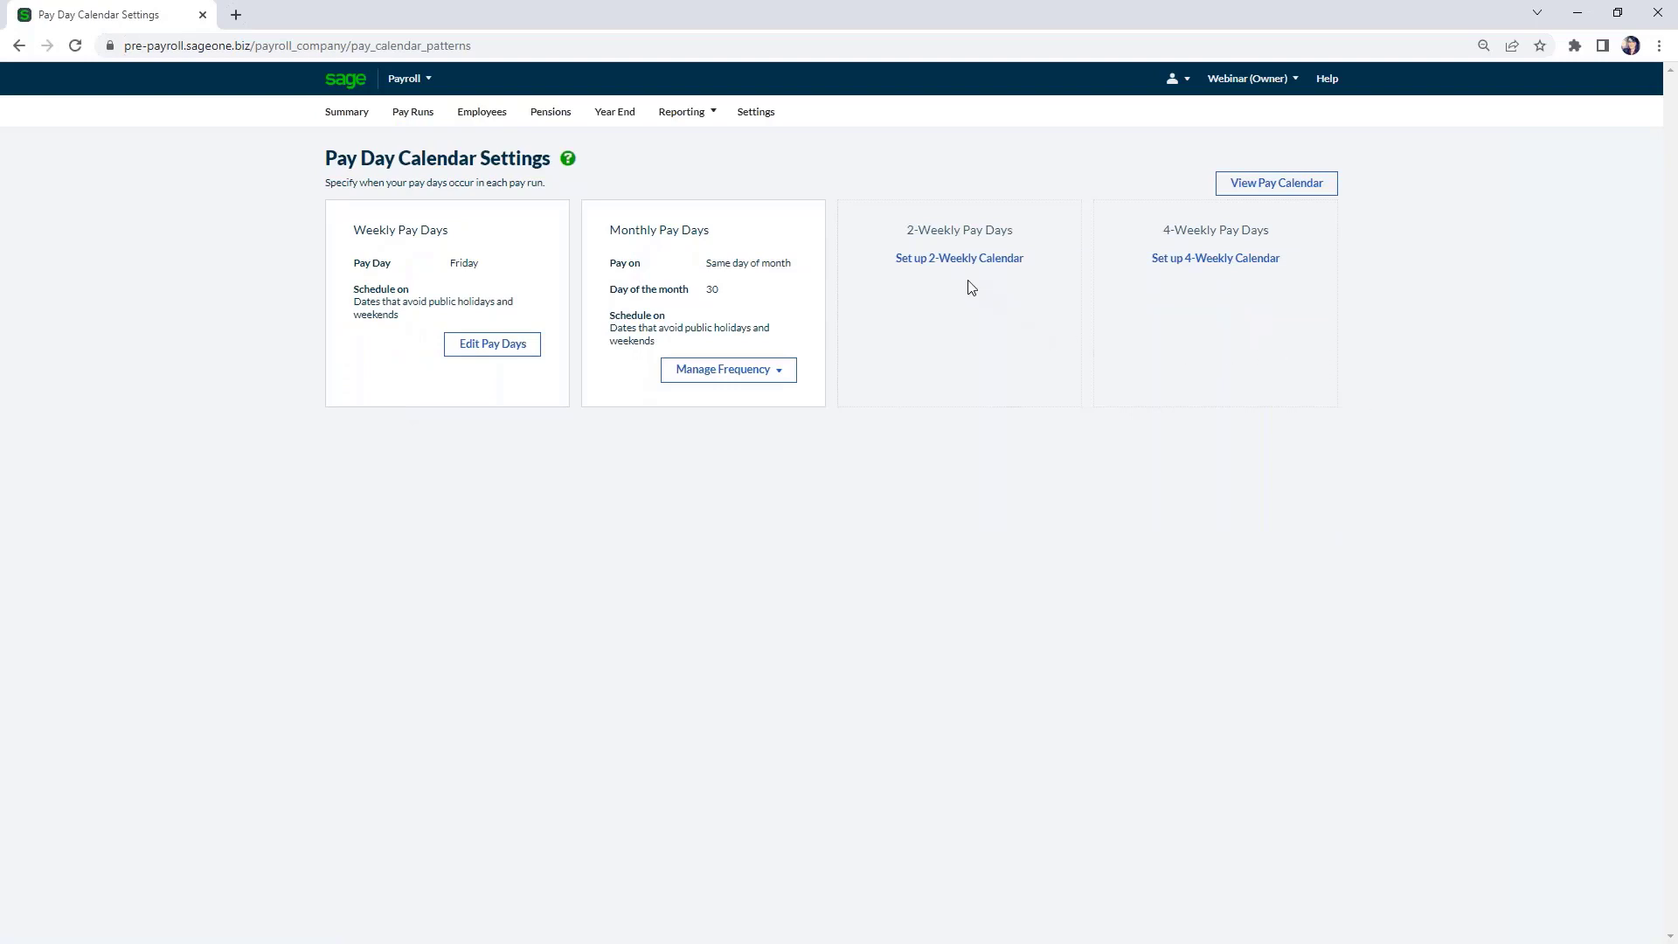
left_click(477, 131)
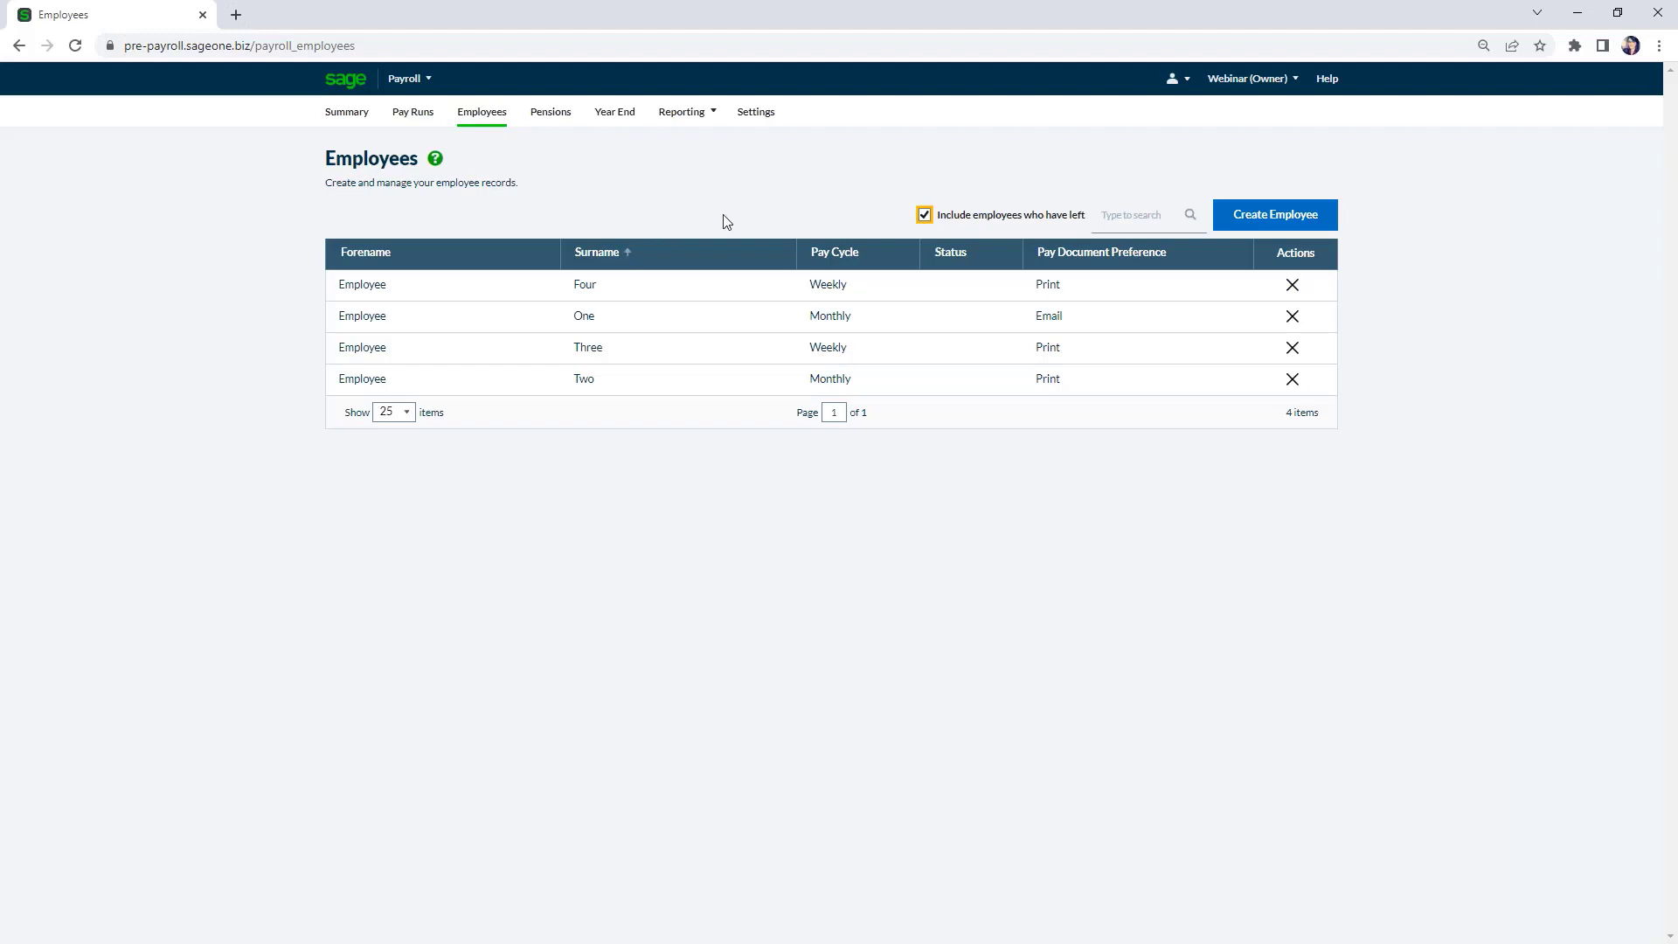
left_click(924, 221)
left_click(849, 292)
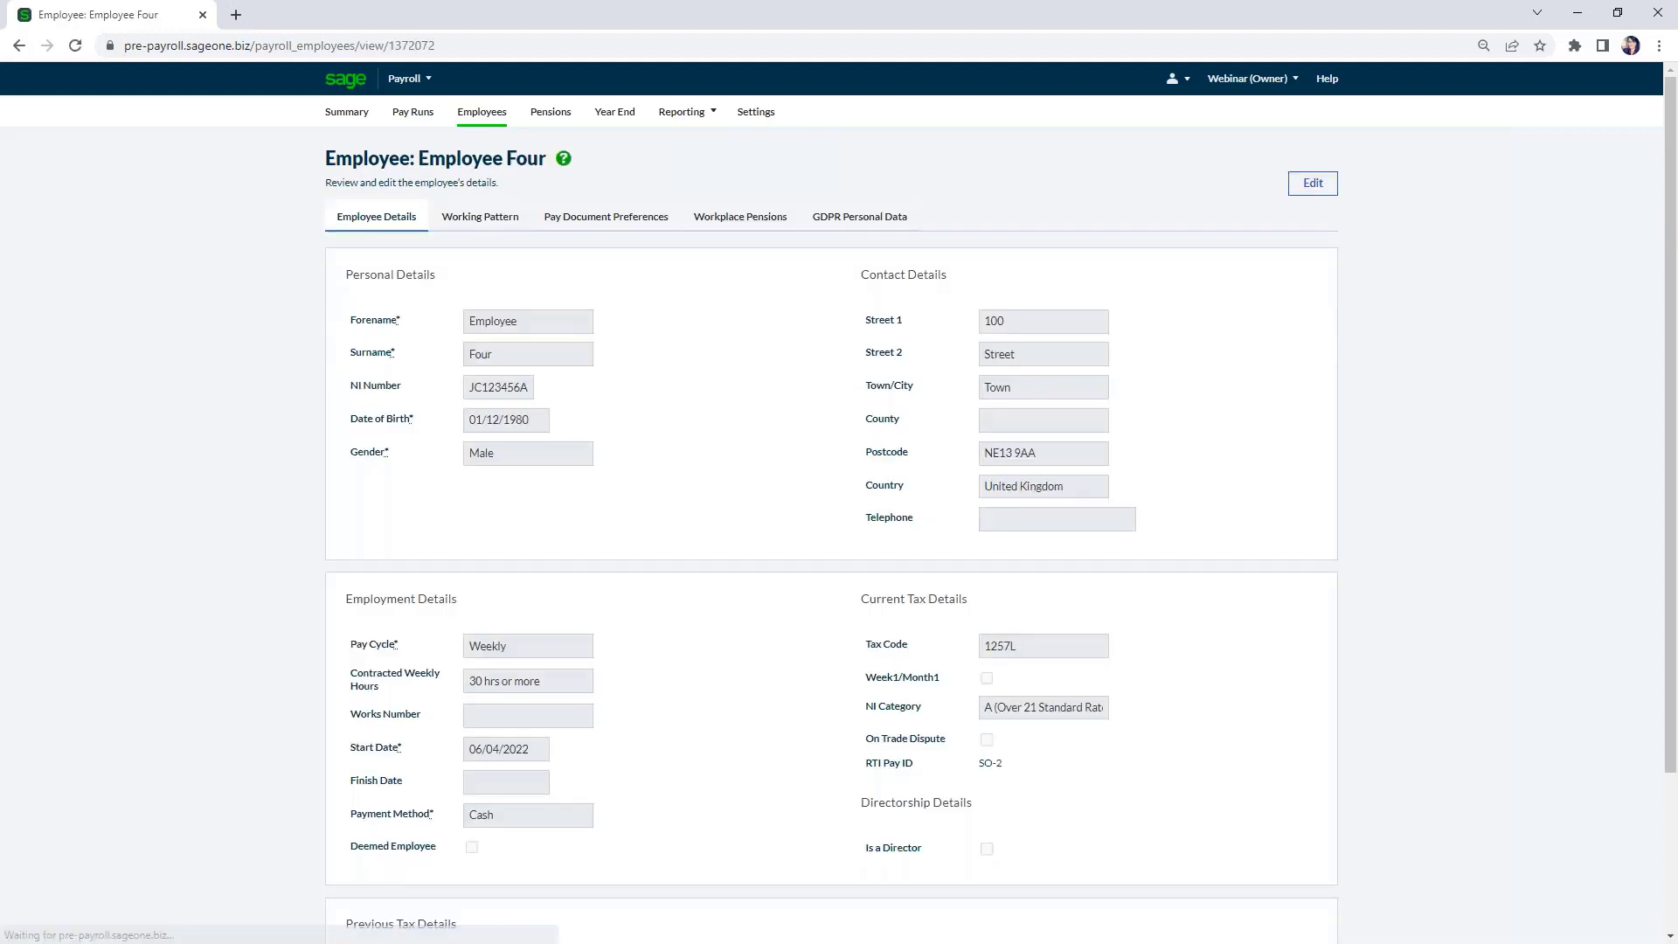
left_click(1313, 182)
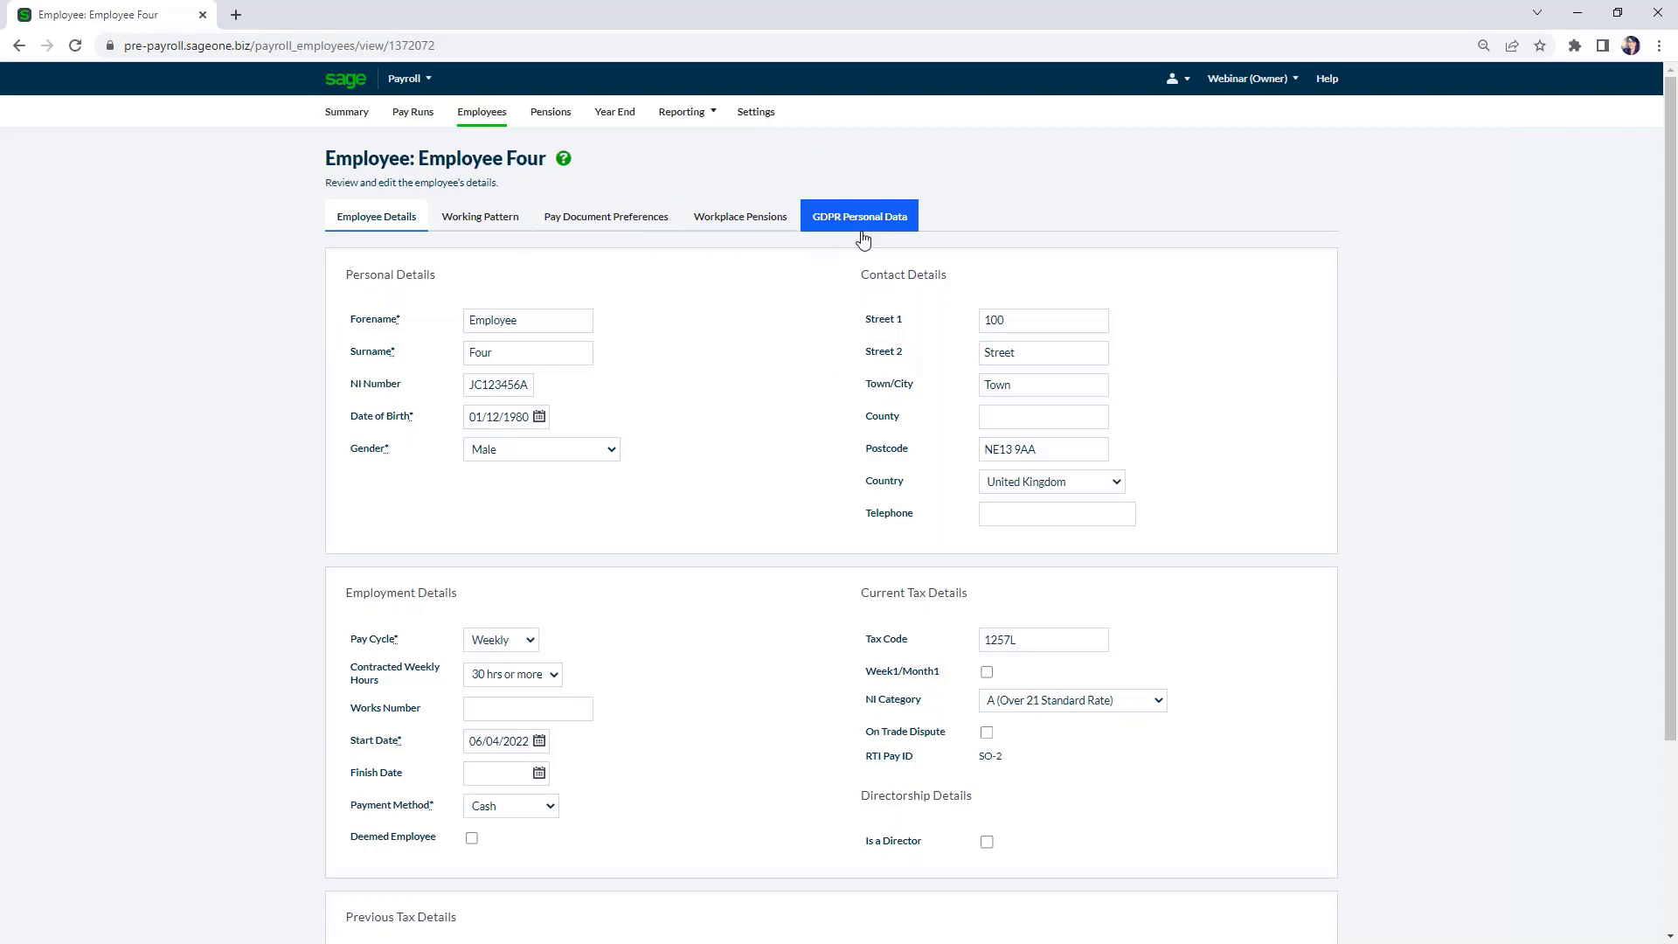
Review the pension schemes available to add and the setup of the existing NEST Corporation scheme.
left_click(546, 122)
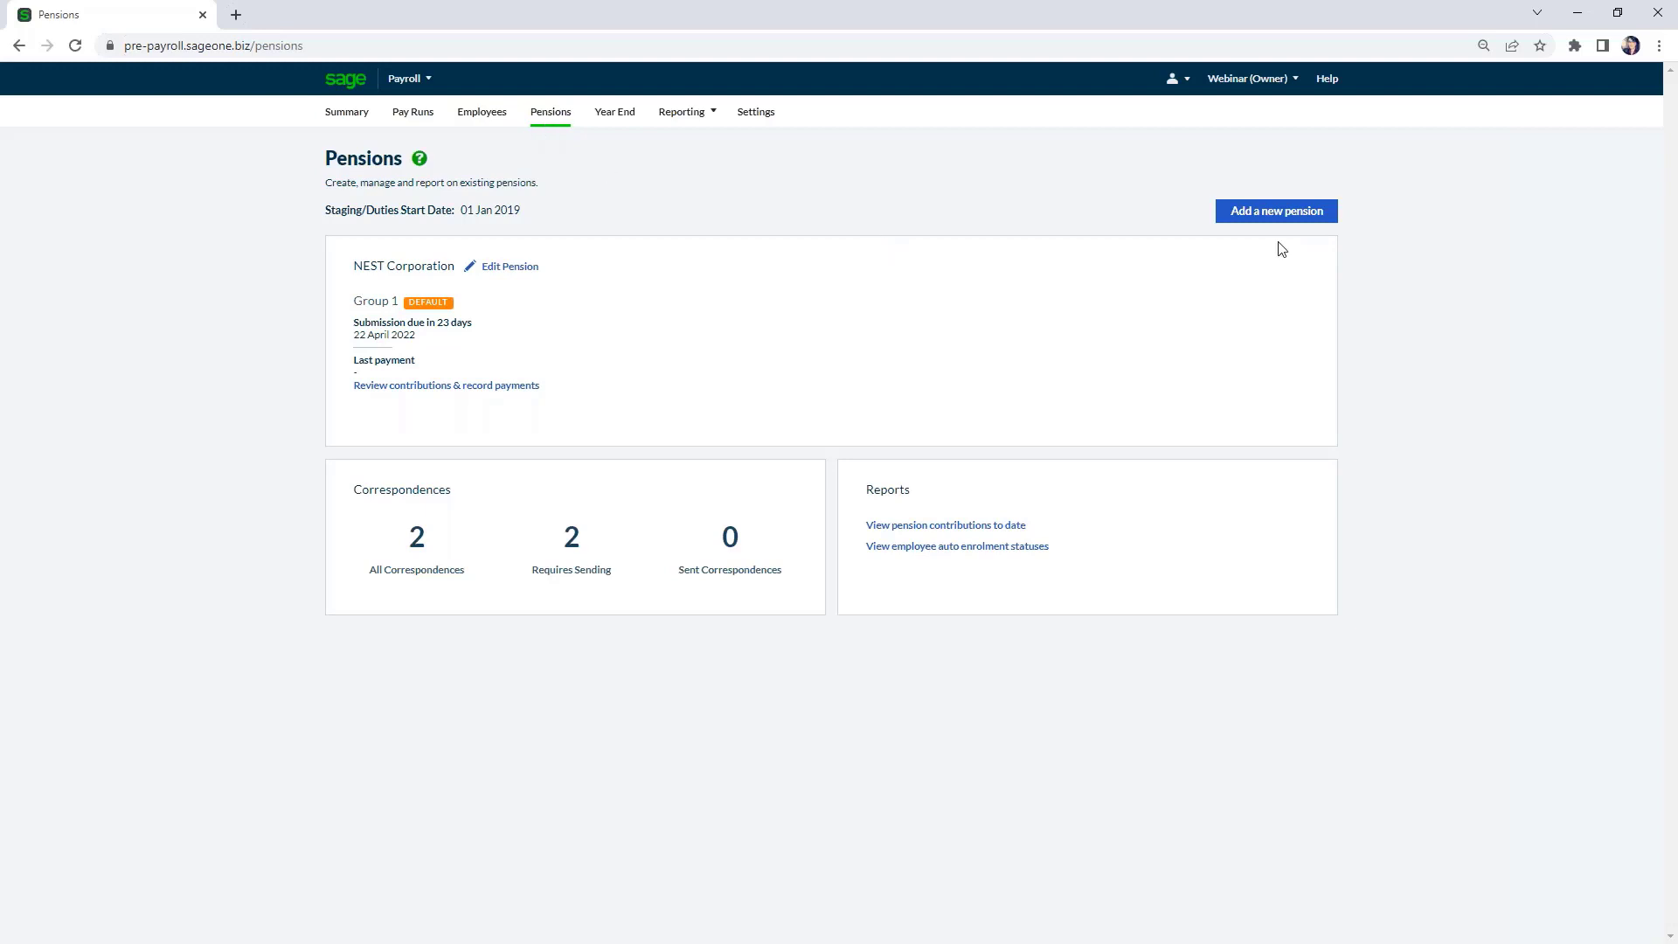
left_click(1286, 215)
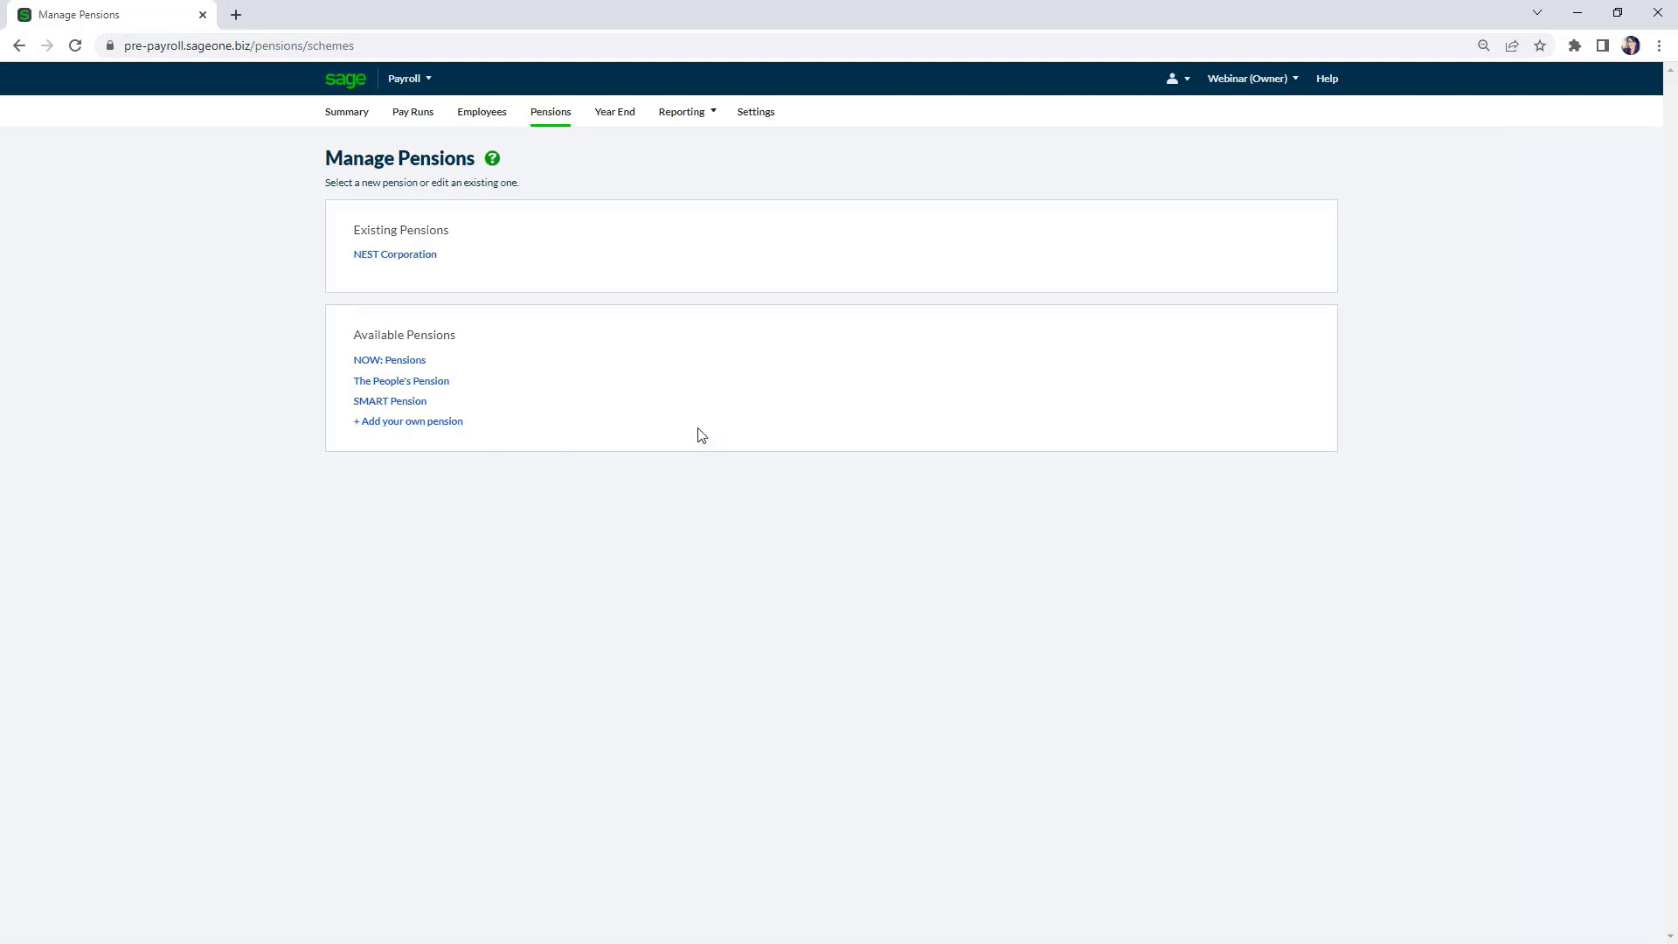
left_click(555, 108)
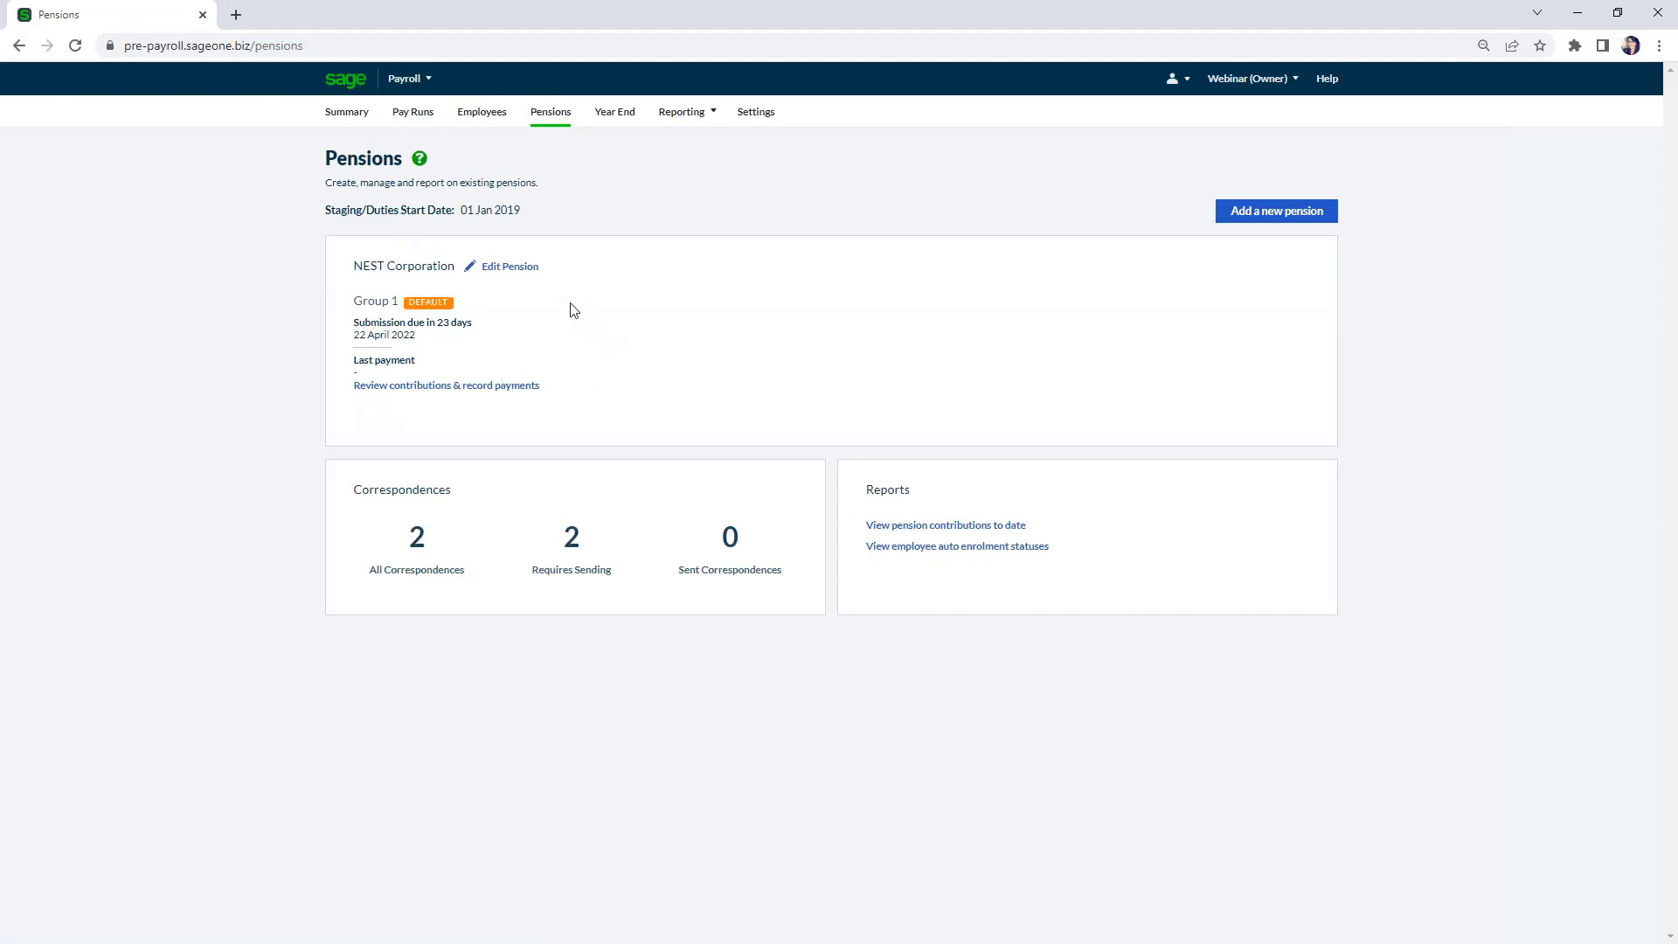
left_click(503, 274)
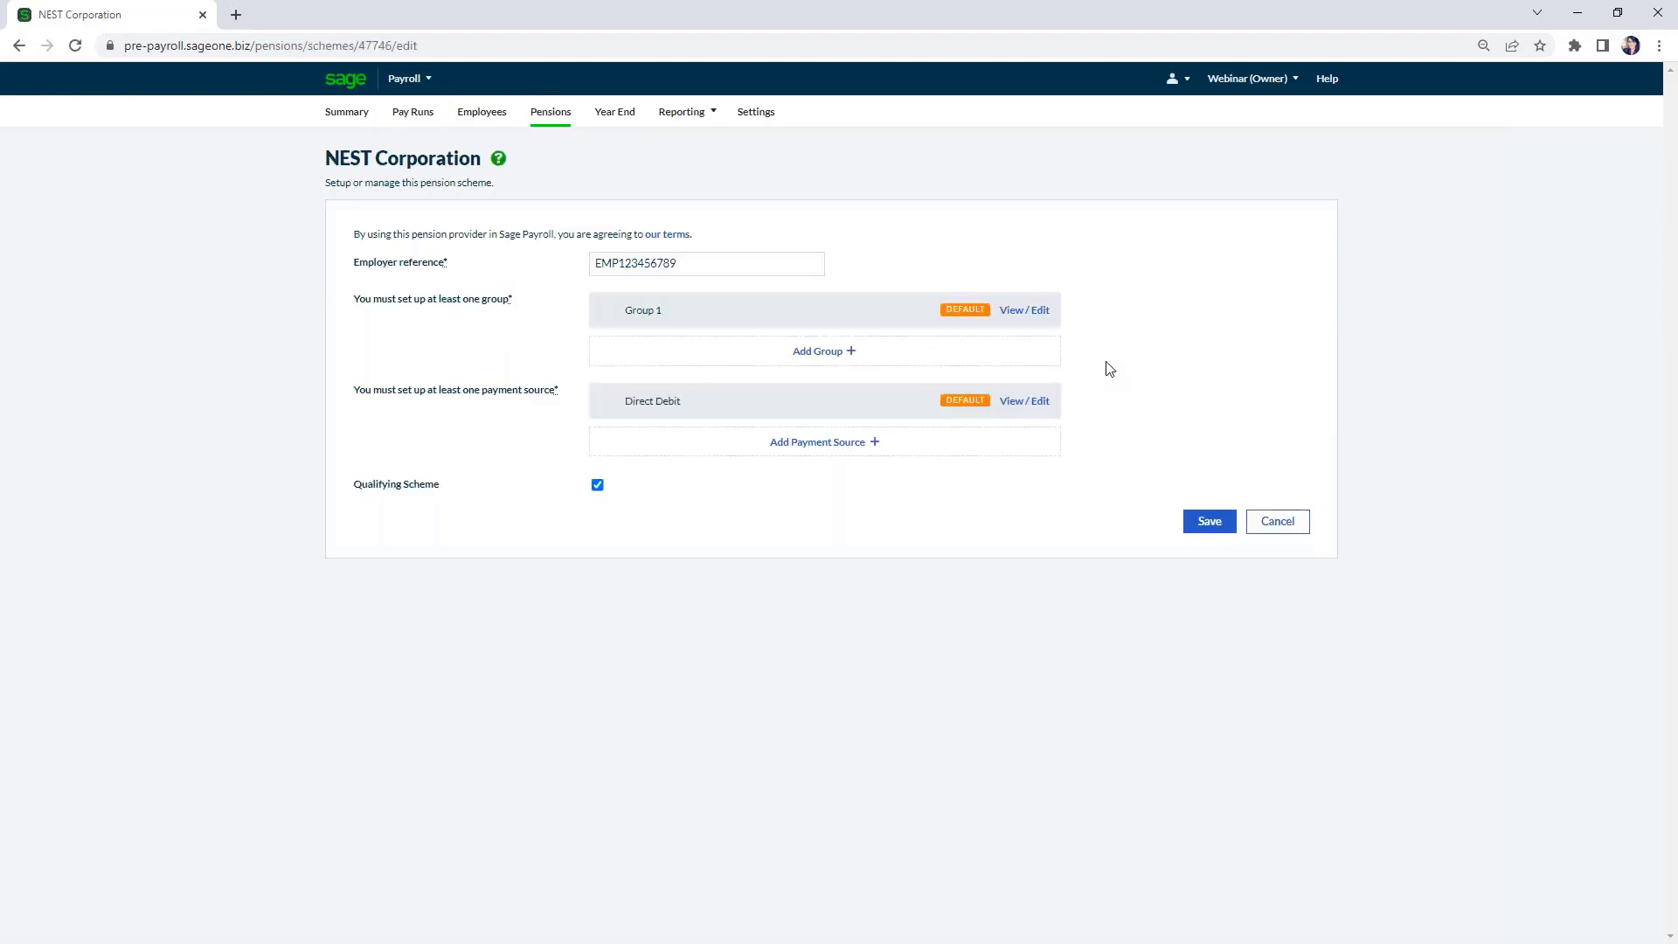
left_click(550, 112)
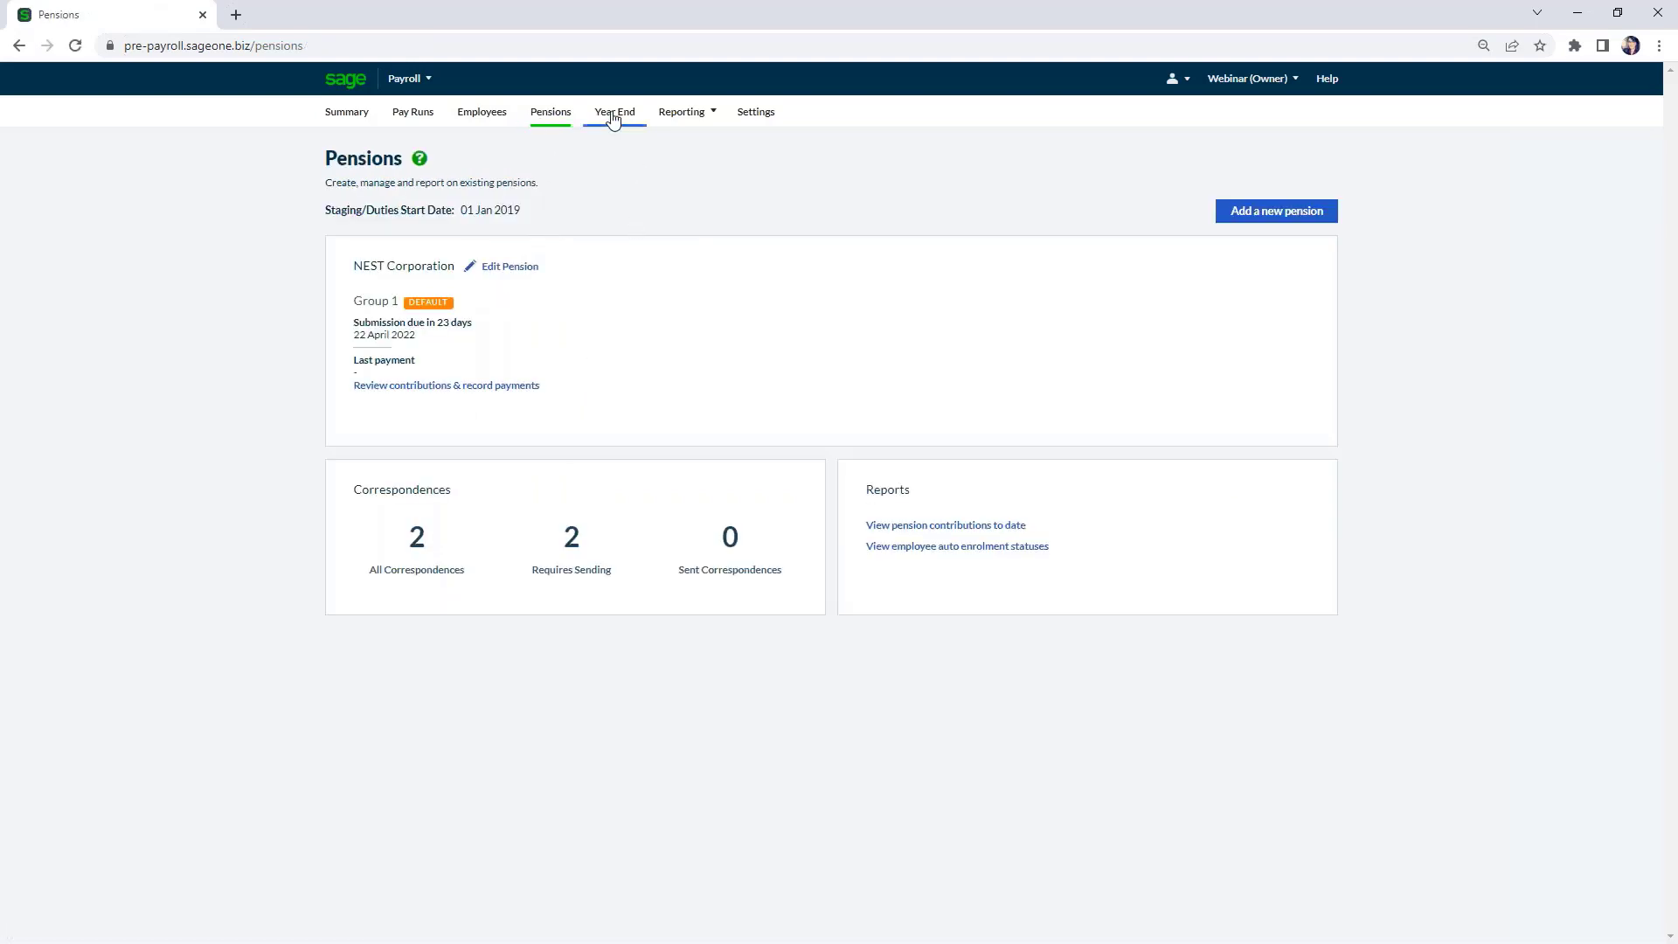
Review the Year End tasks and the tax years available to report on.
left_click(614, 112)
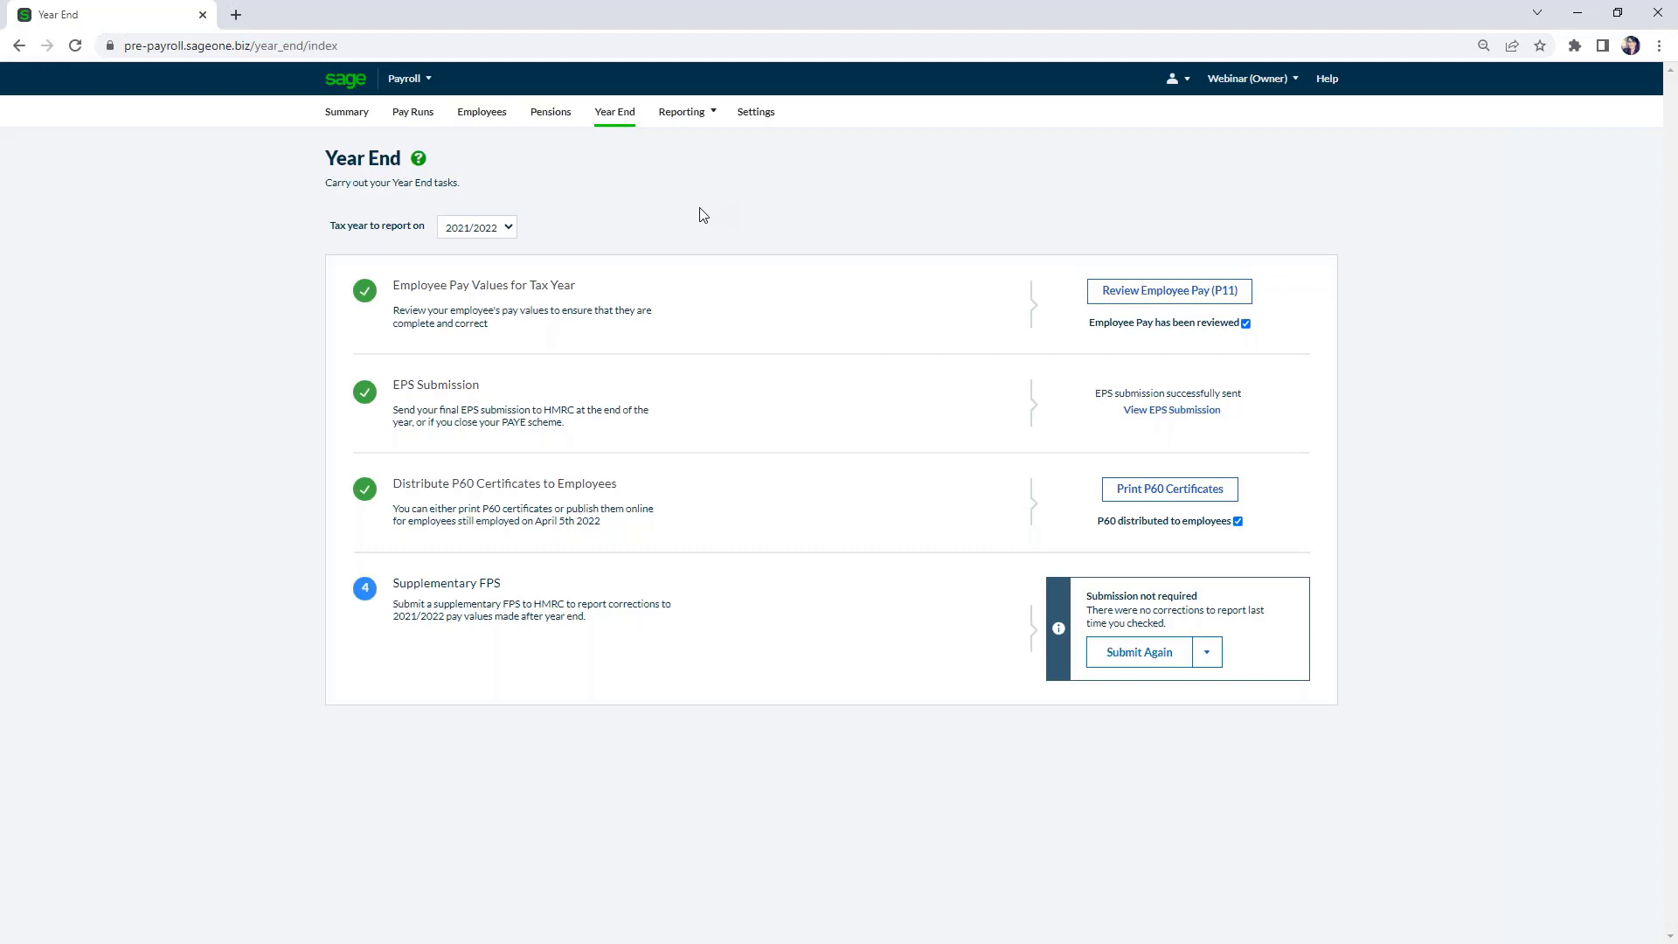
left_click(511, 230)
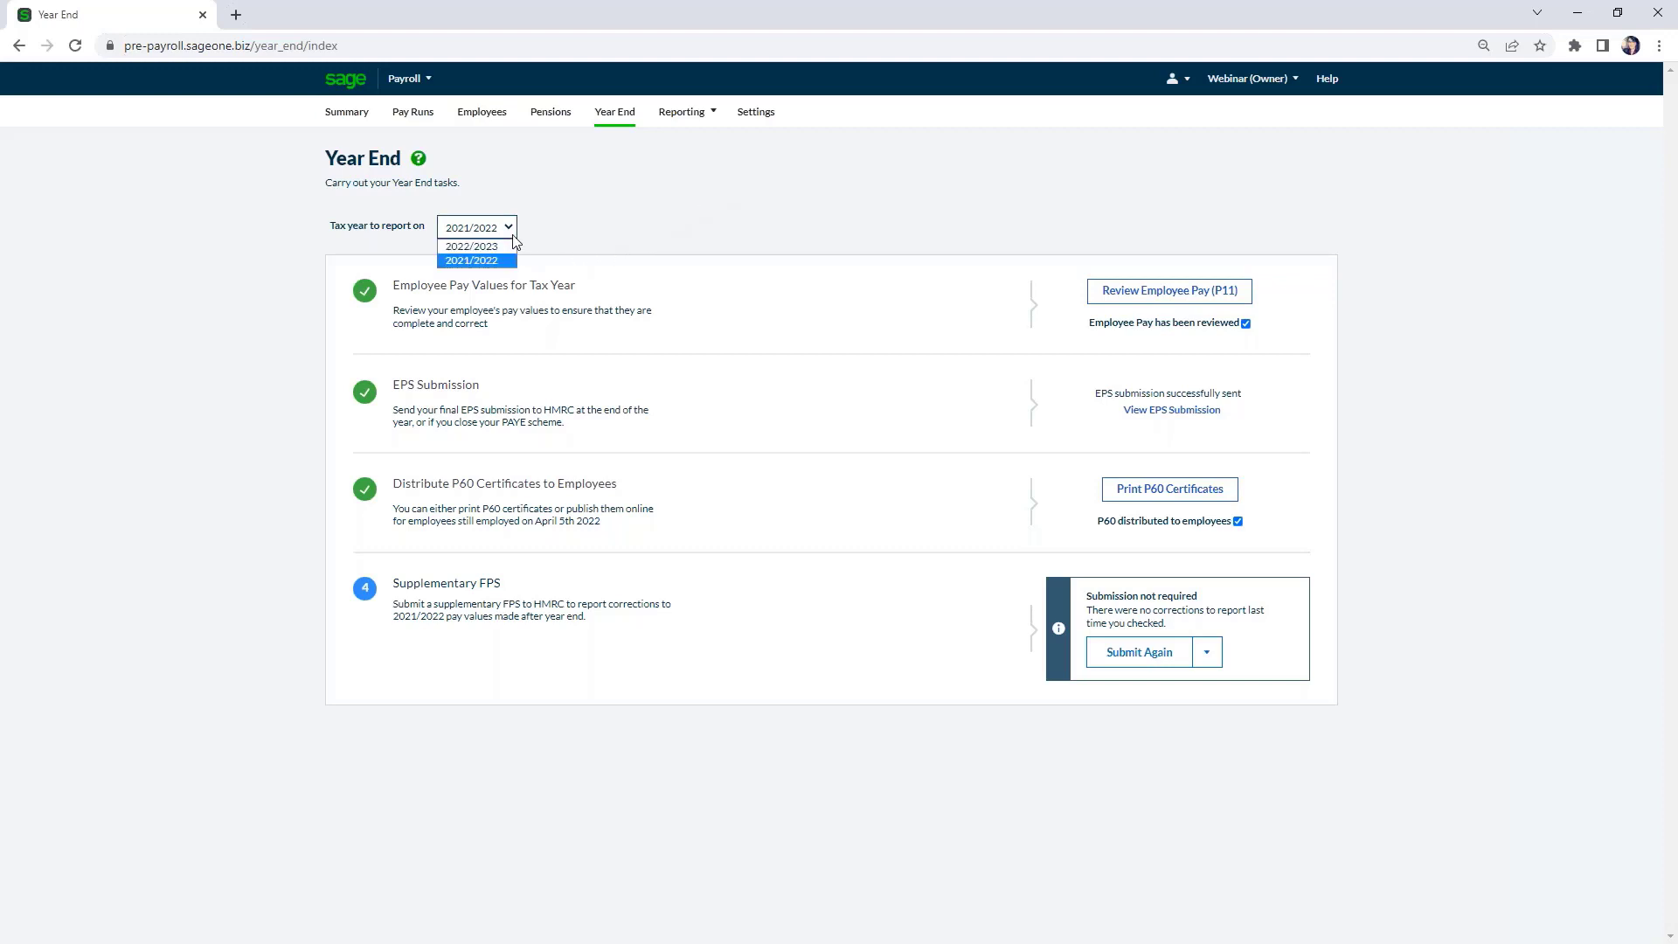
left_click(793, 187)
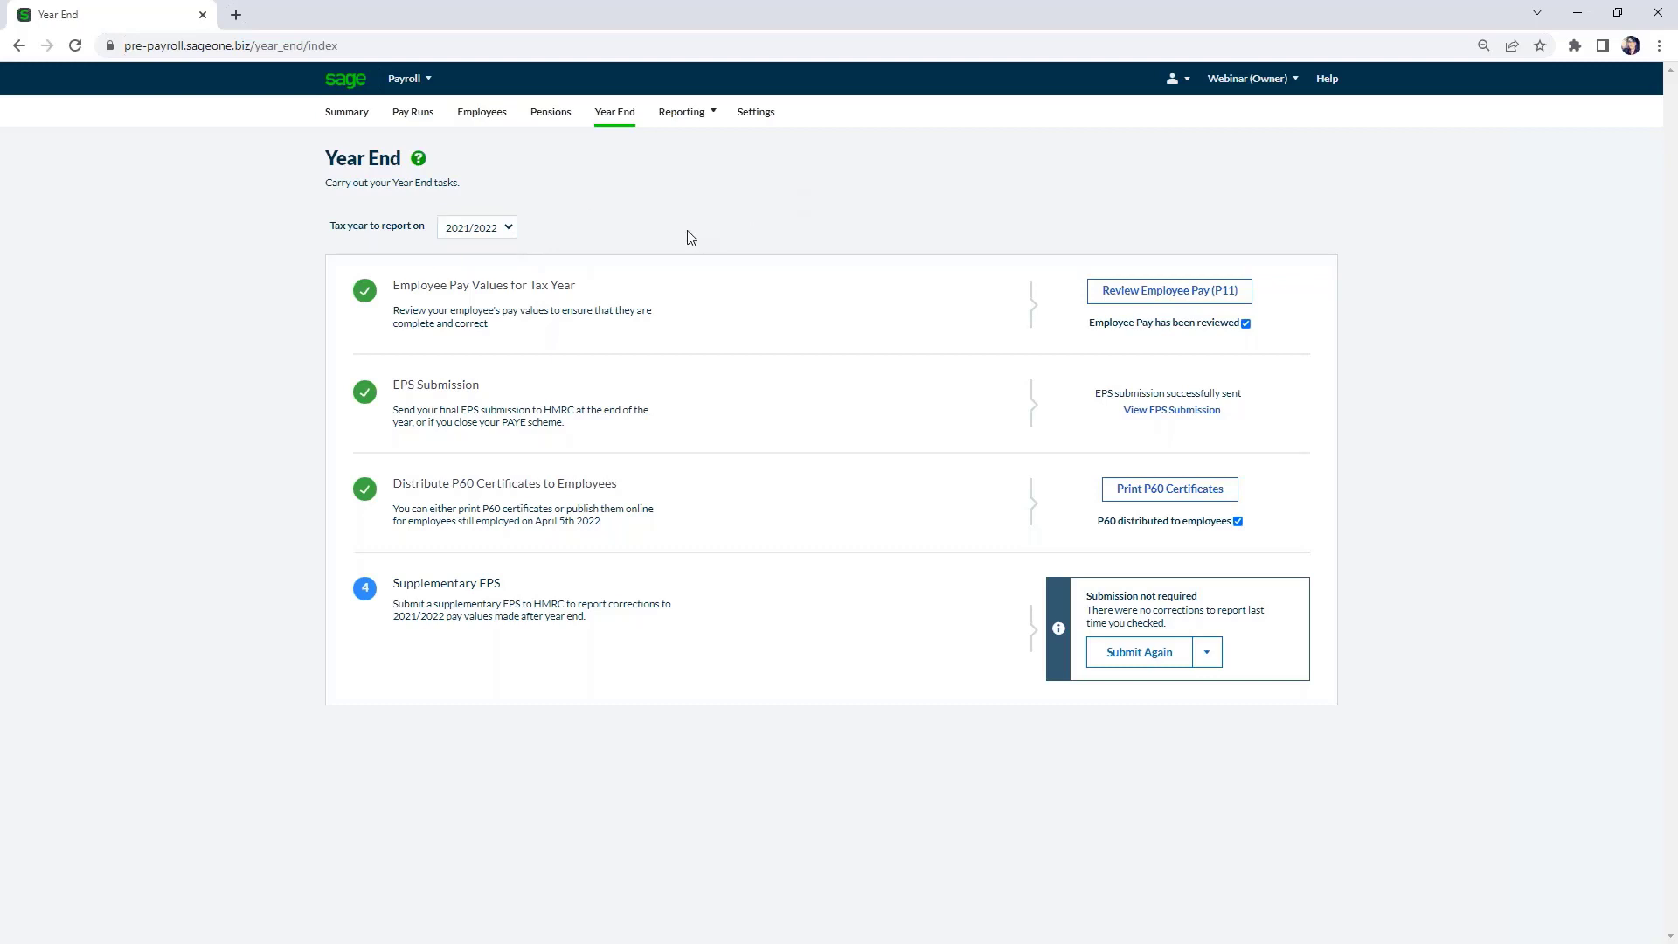
Generate the Employee Net Pay report for tax year 2021/2022, Monthly frequency, Month 12, and show its export formats.
mouse_move(704, 114)
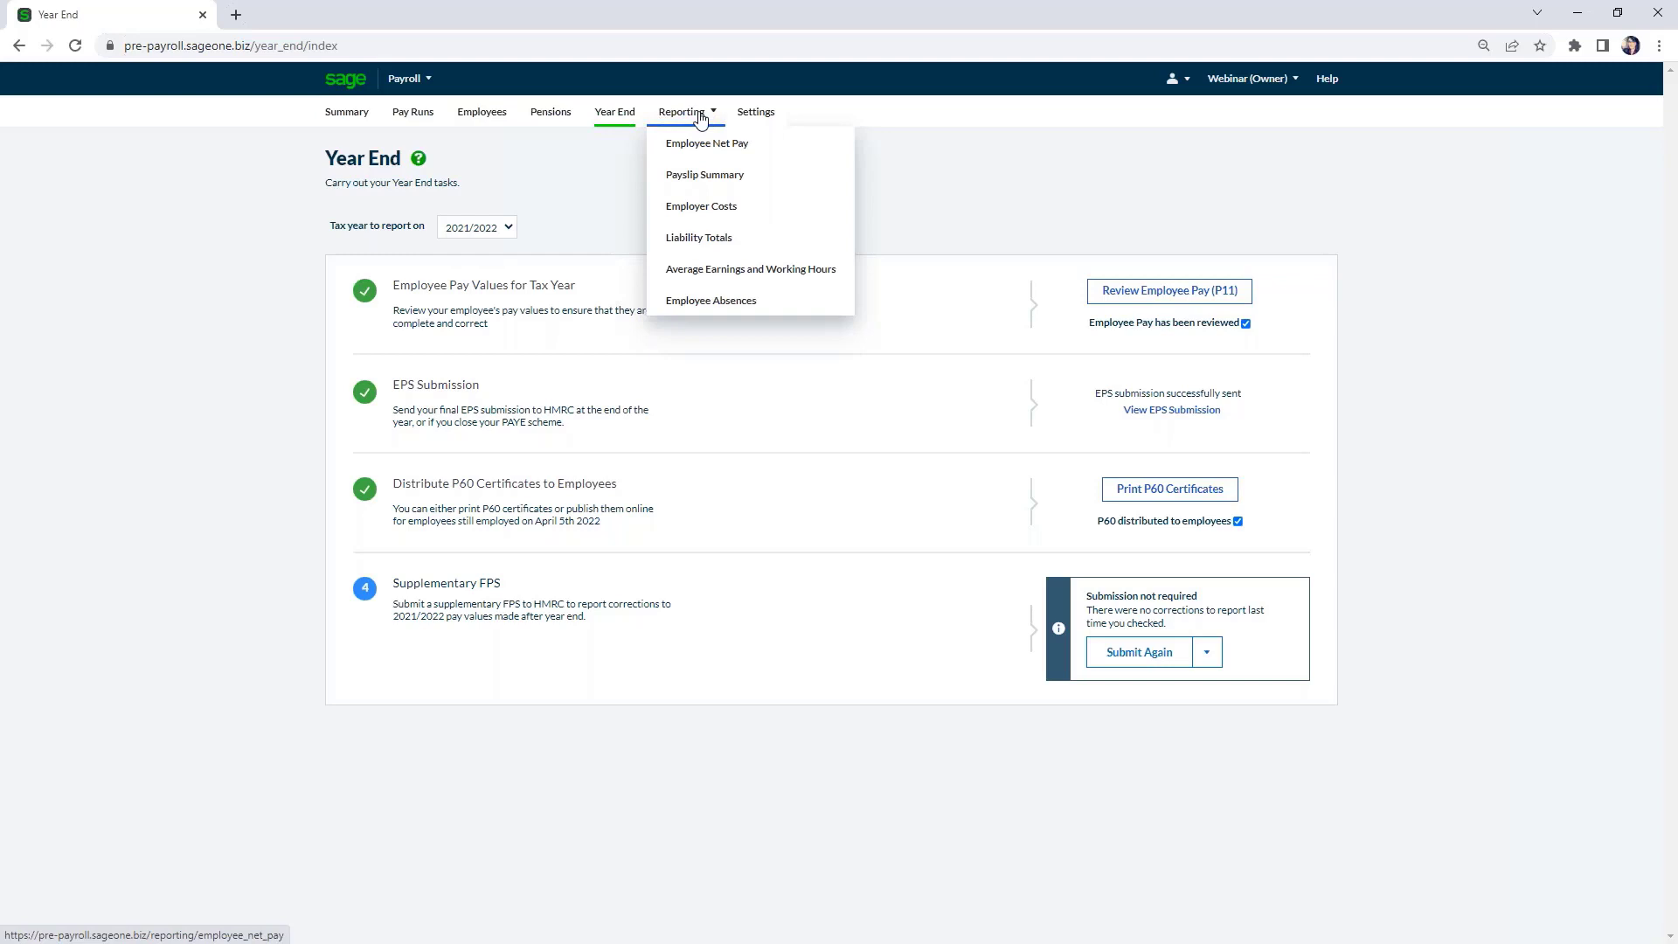
left_click(762, 147)
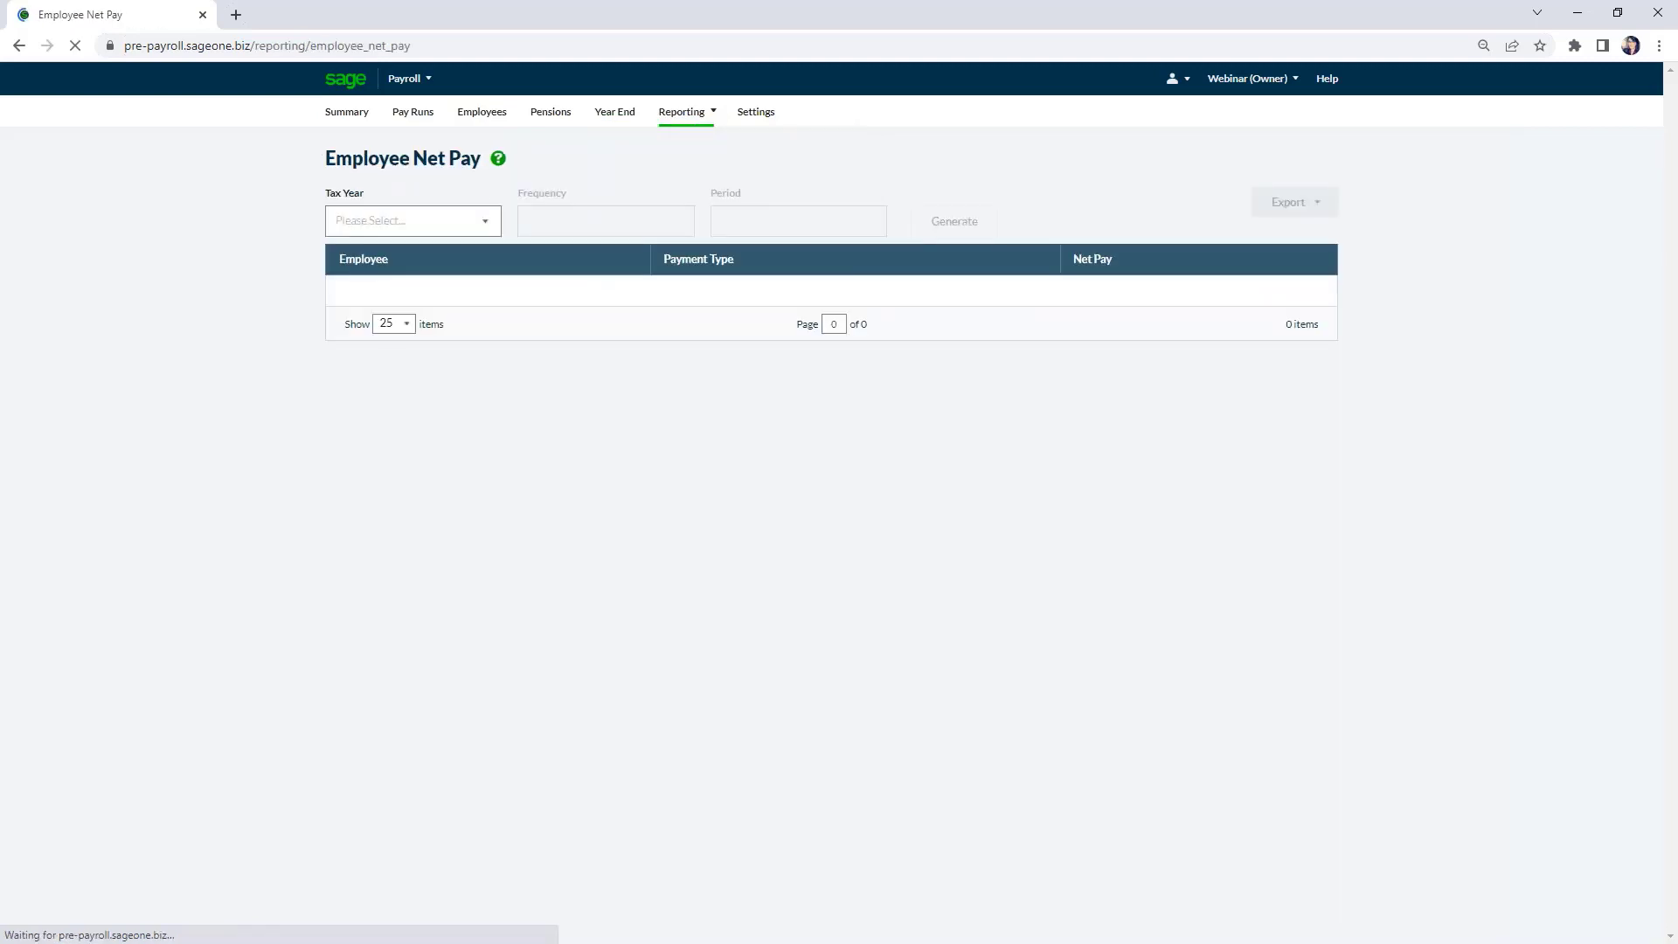
left_click(483, 225)
left_click(412, 288)
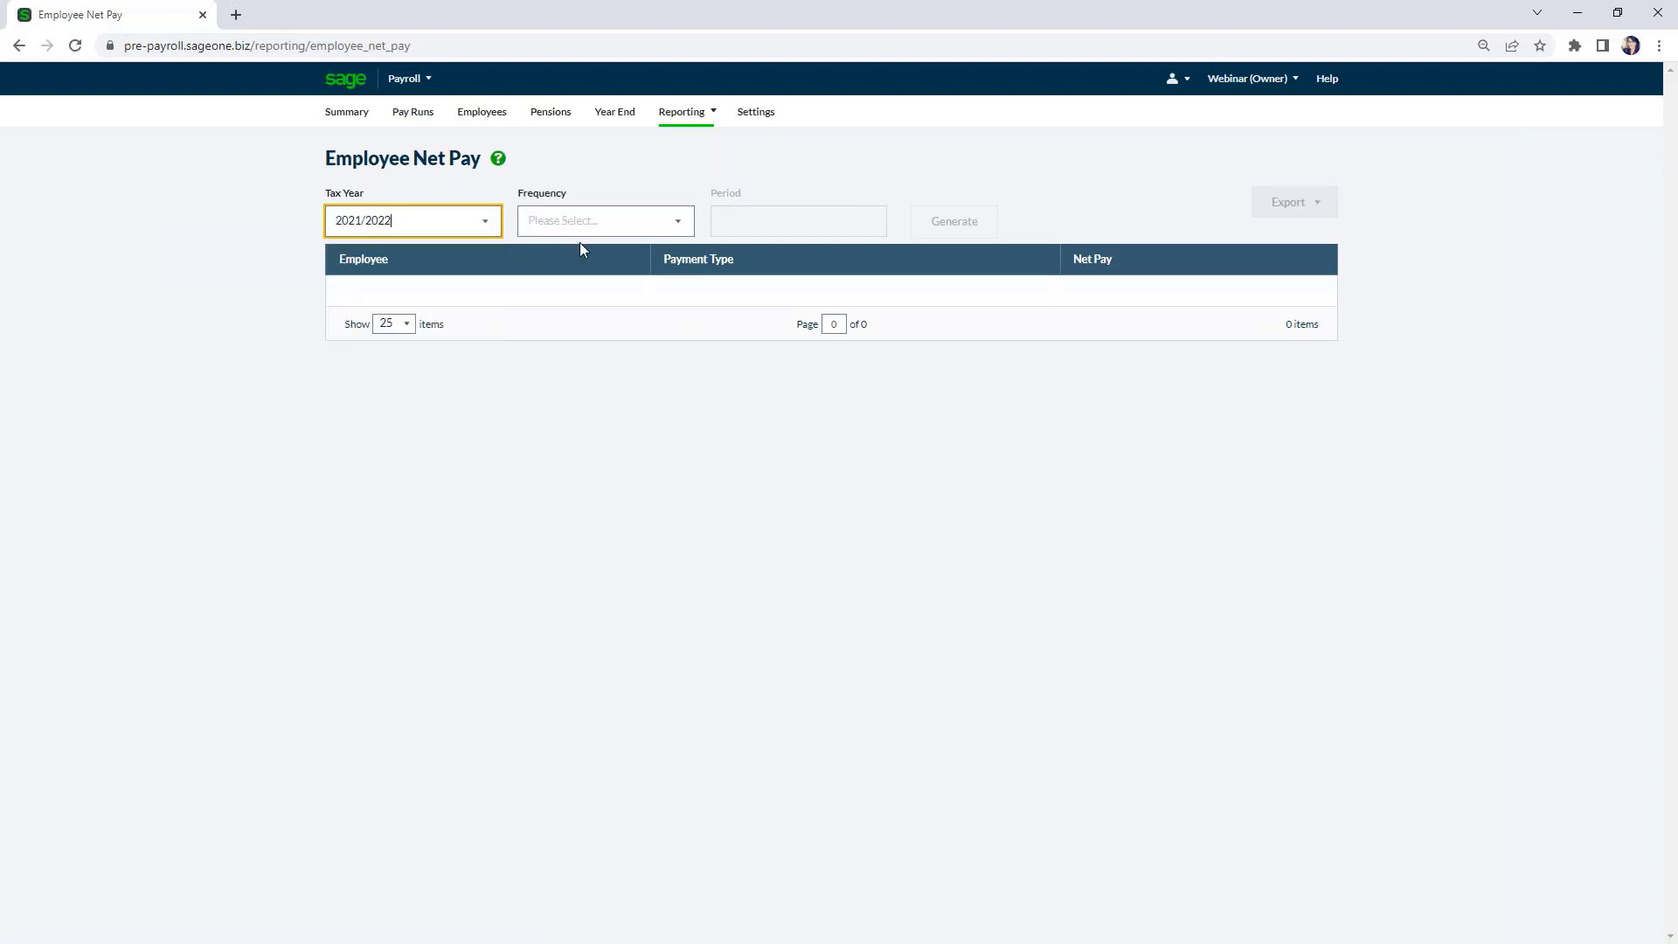
left_click(681, 224)
left_click(655, 250)
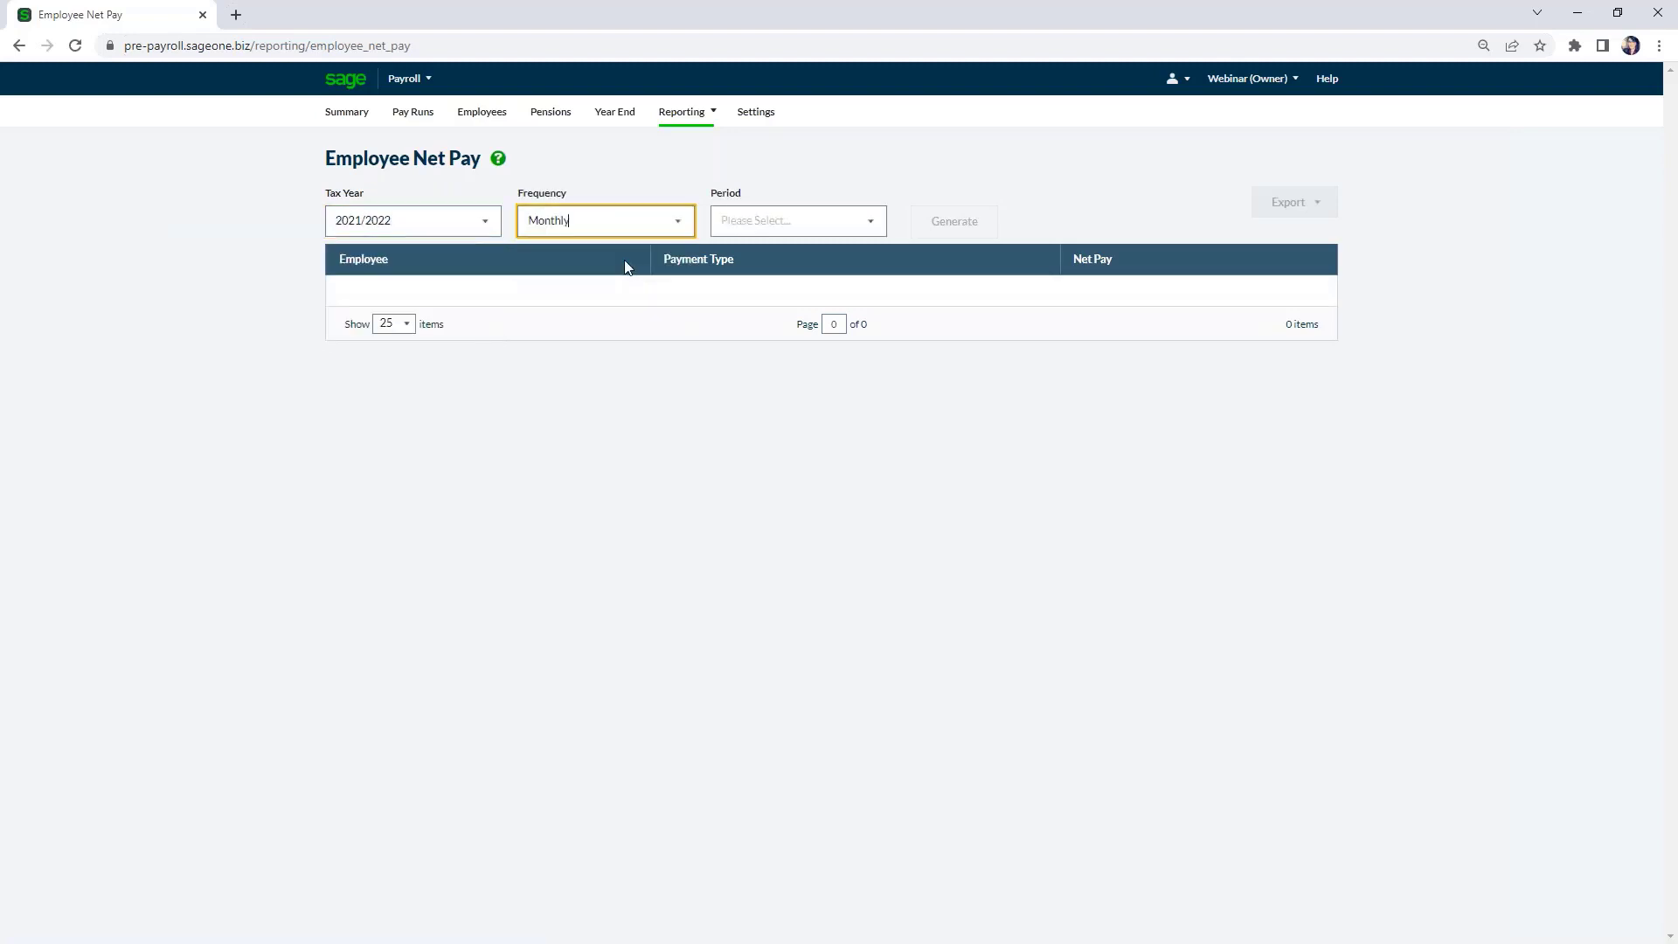
left_click(872, 229)
left_click(771, 258)
left_click(955, 229)
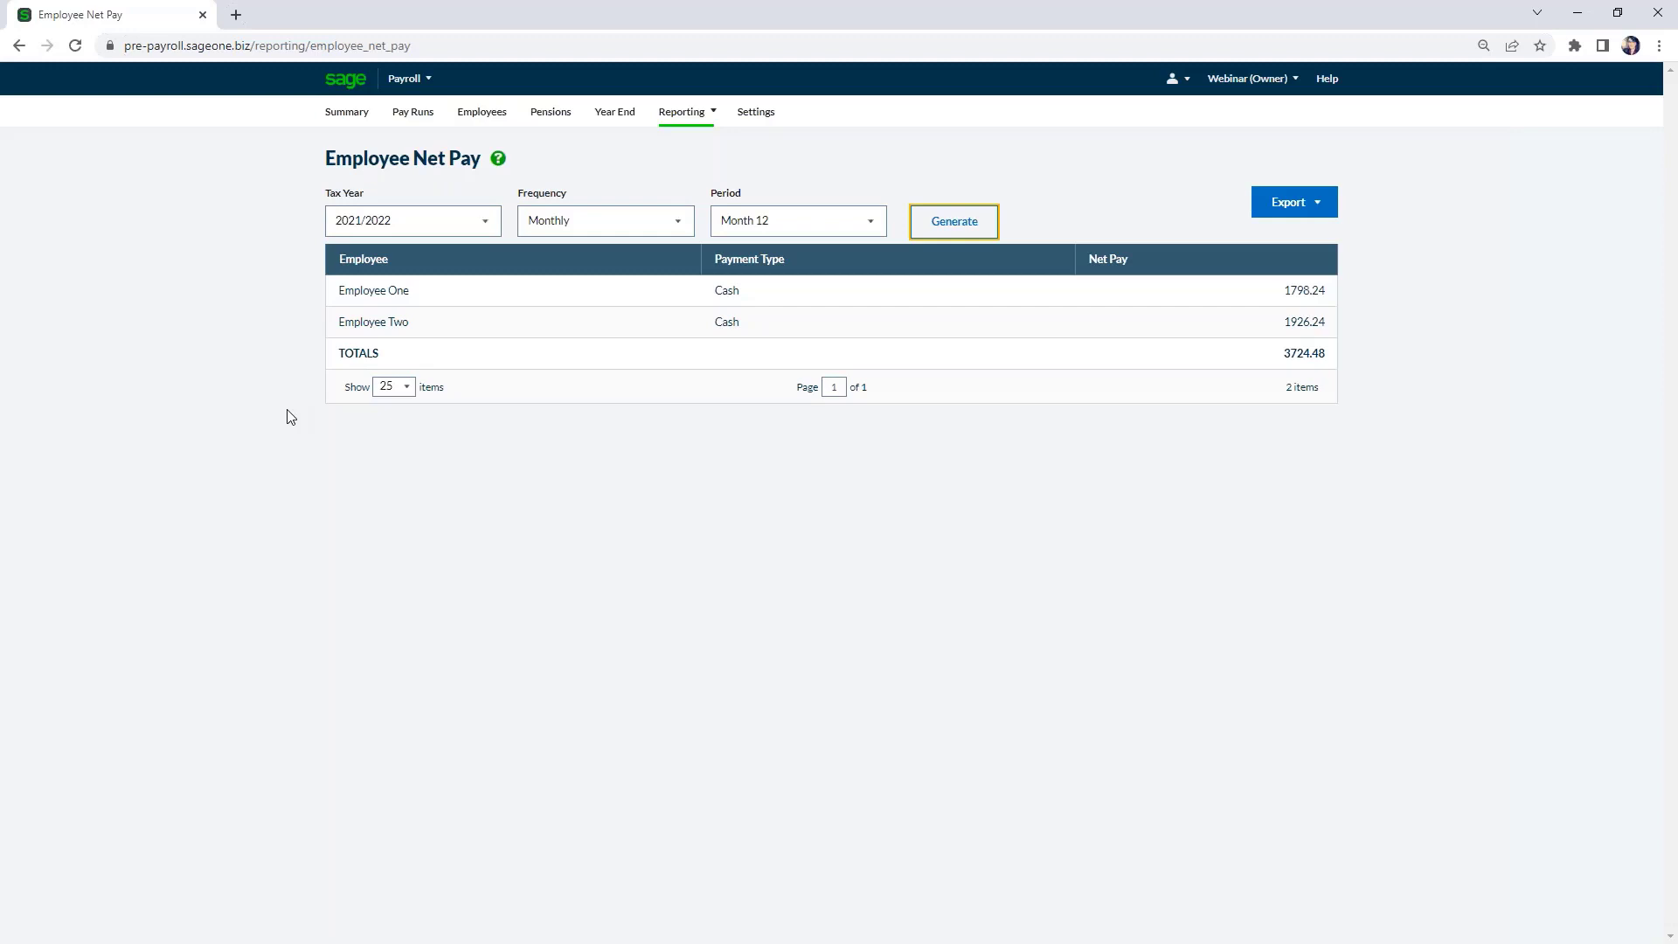
left_click(1318, 202)
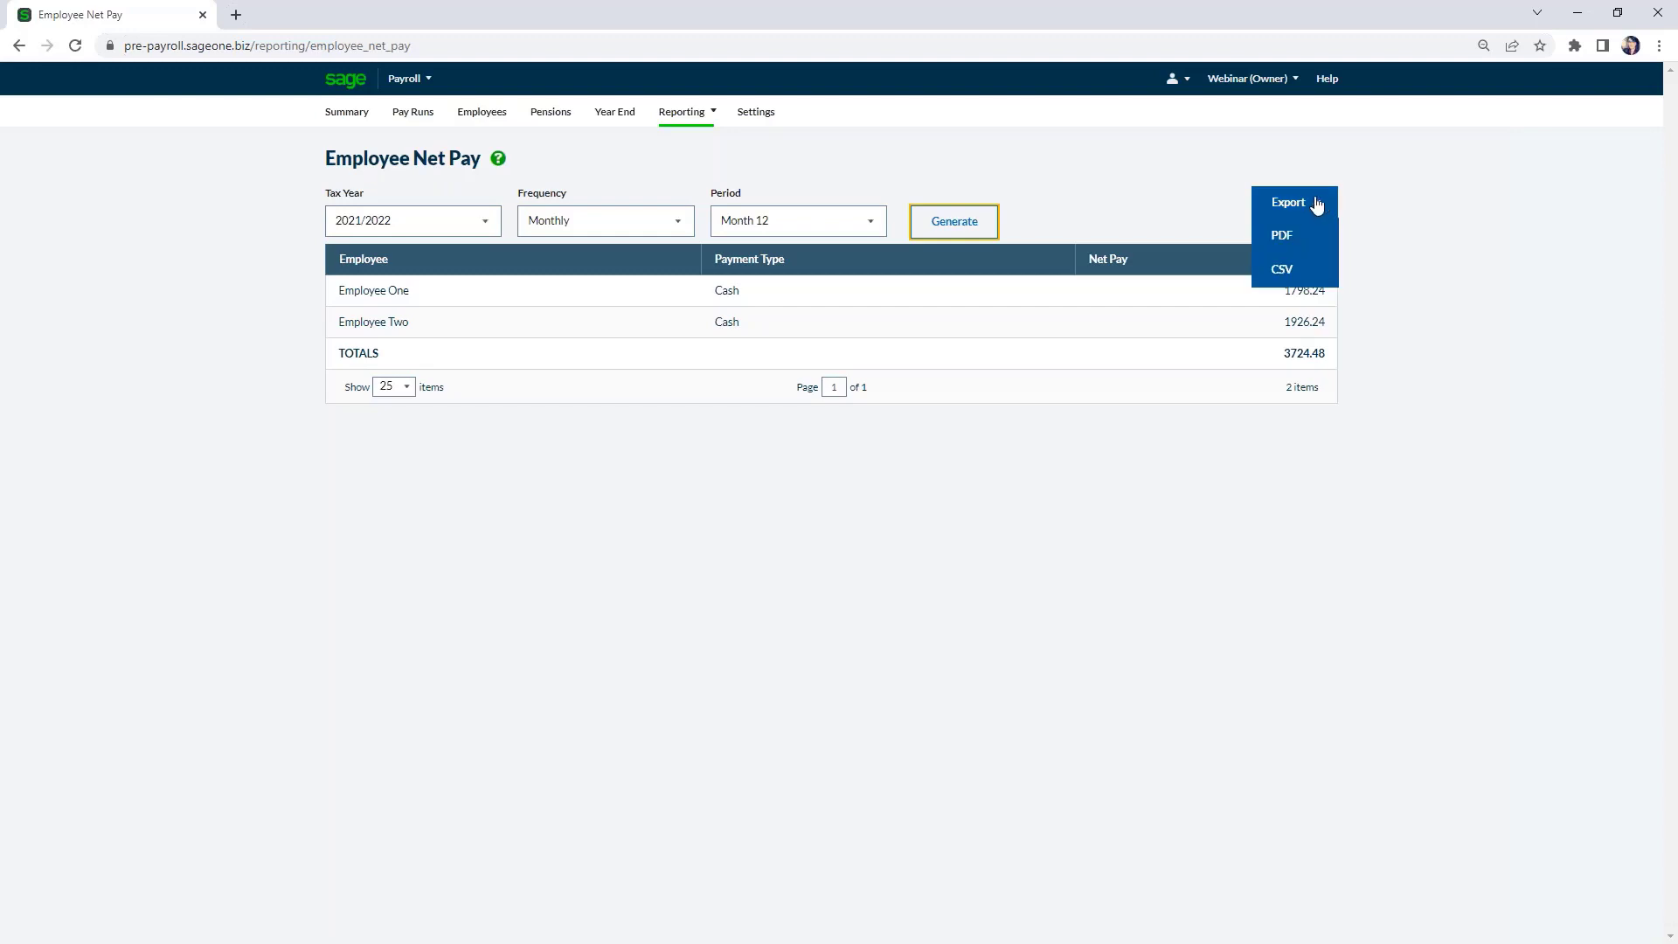
Look over the payroll settings, including the business's PAYE and HMRC details.
left_click(769, 122)
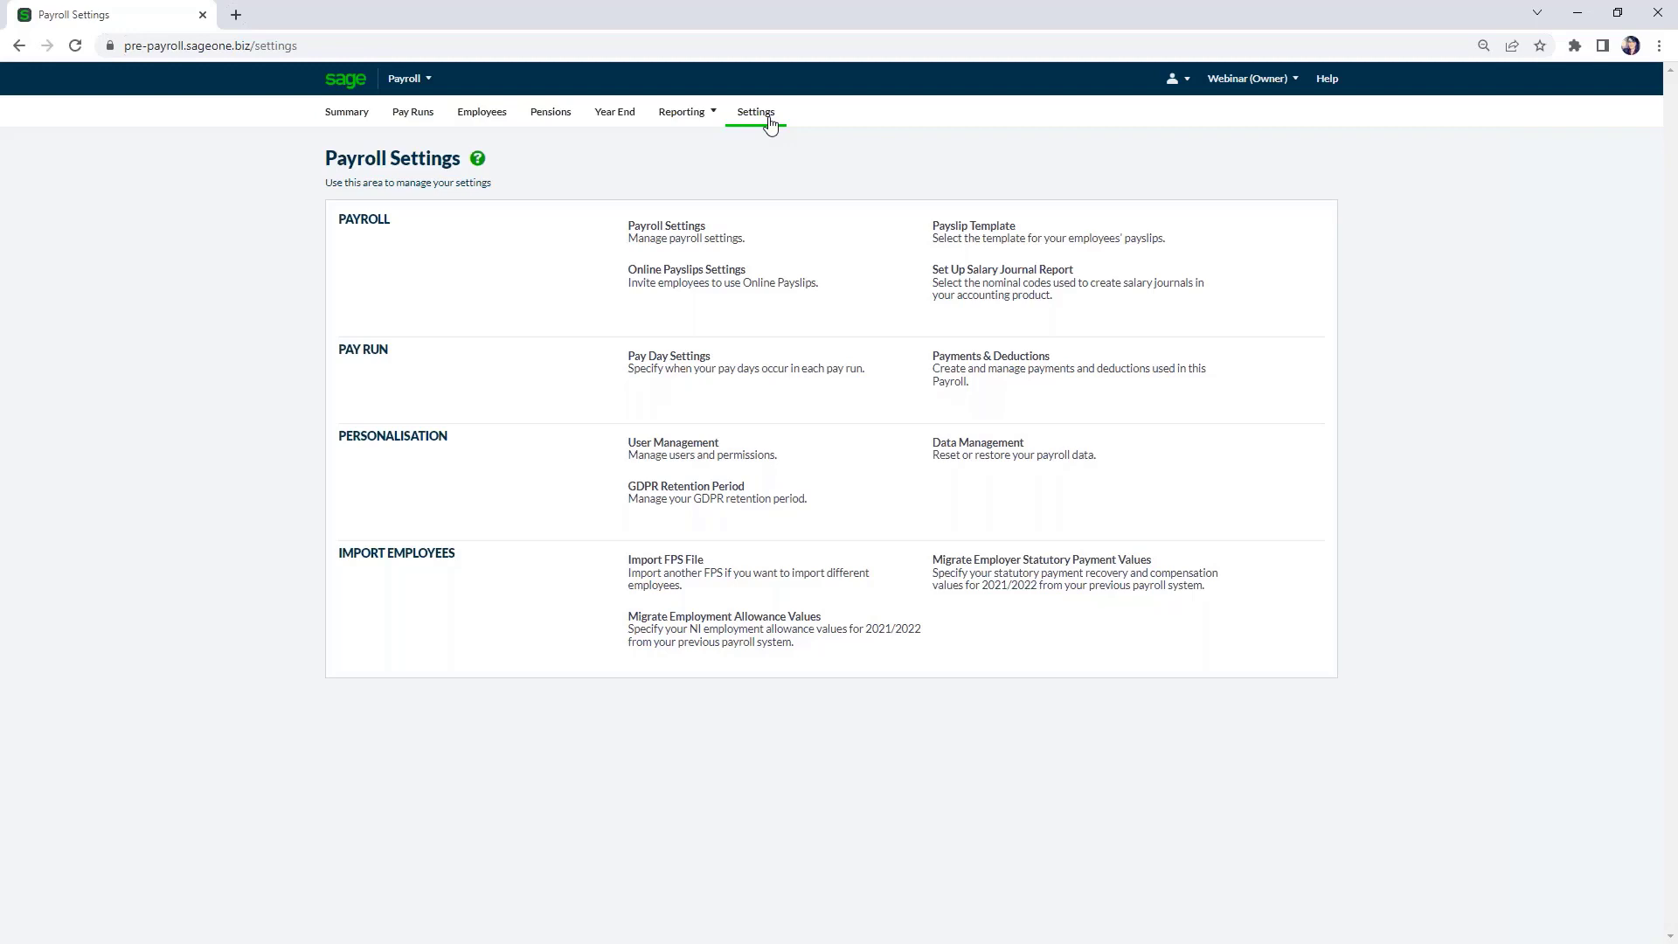
left_click(666, 242)
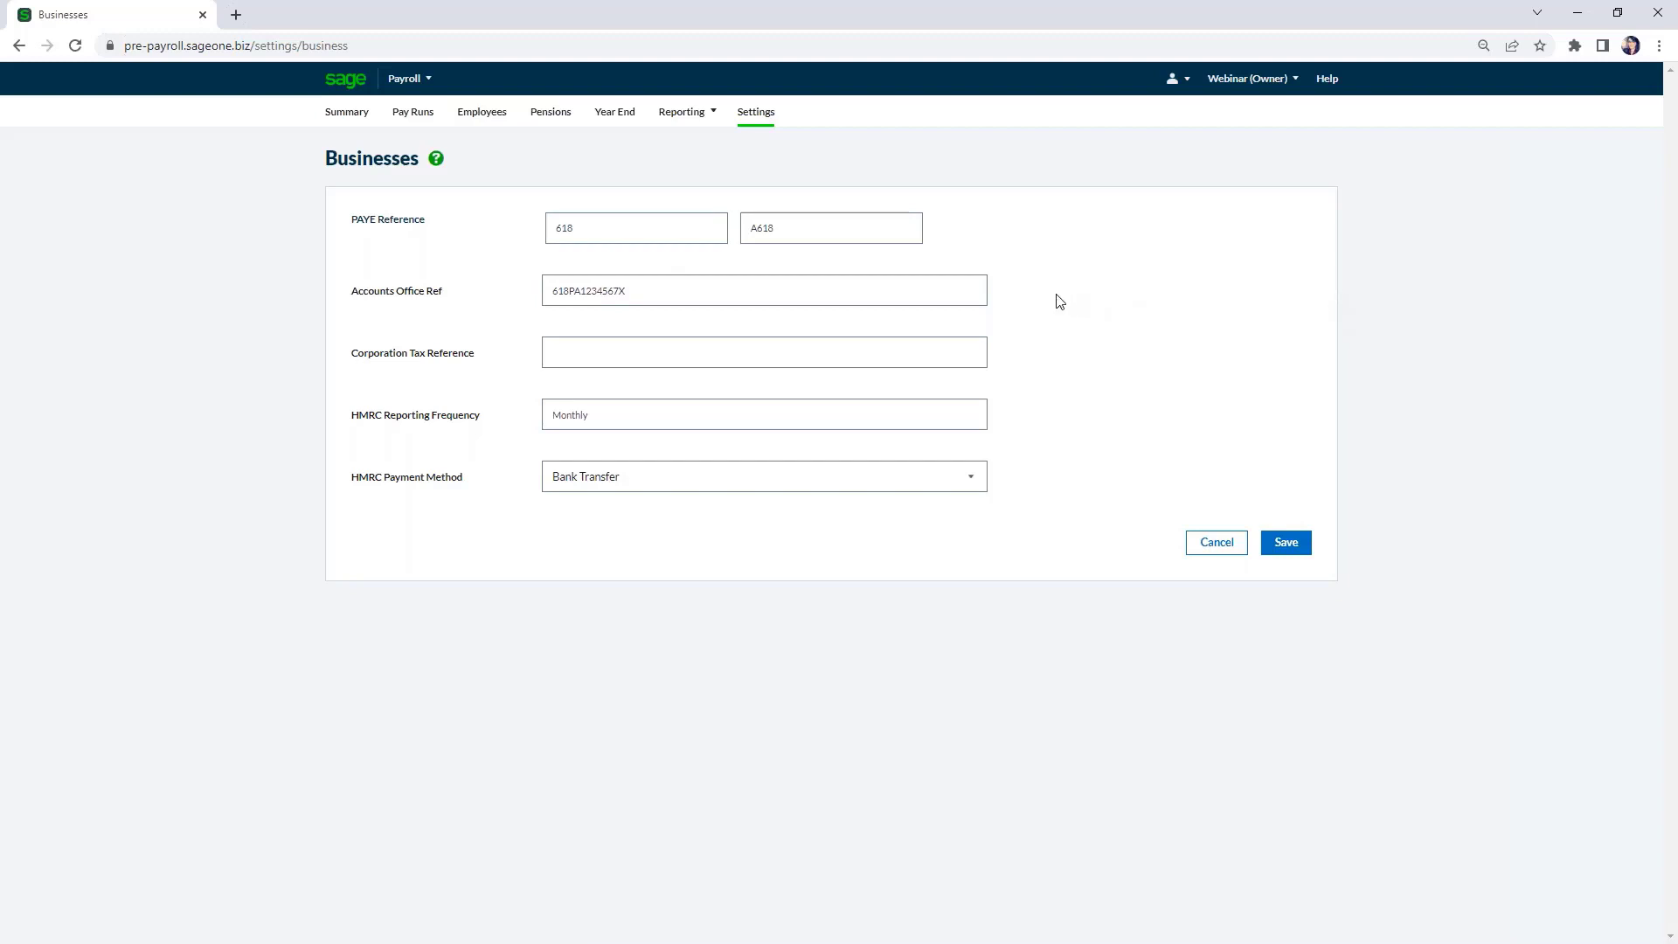
left_click(749, 125)
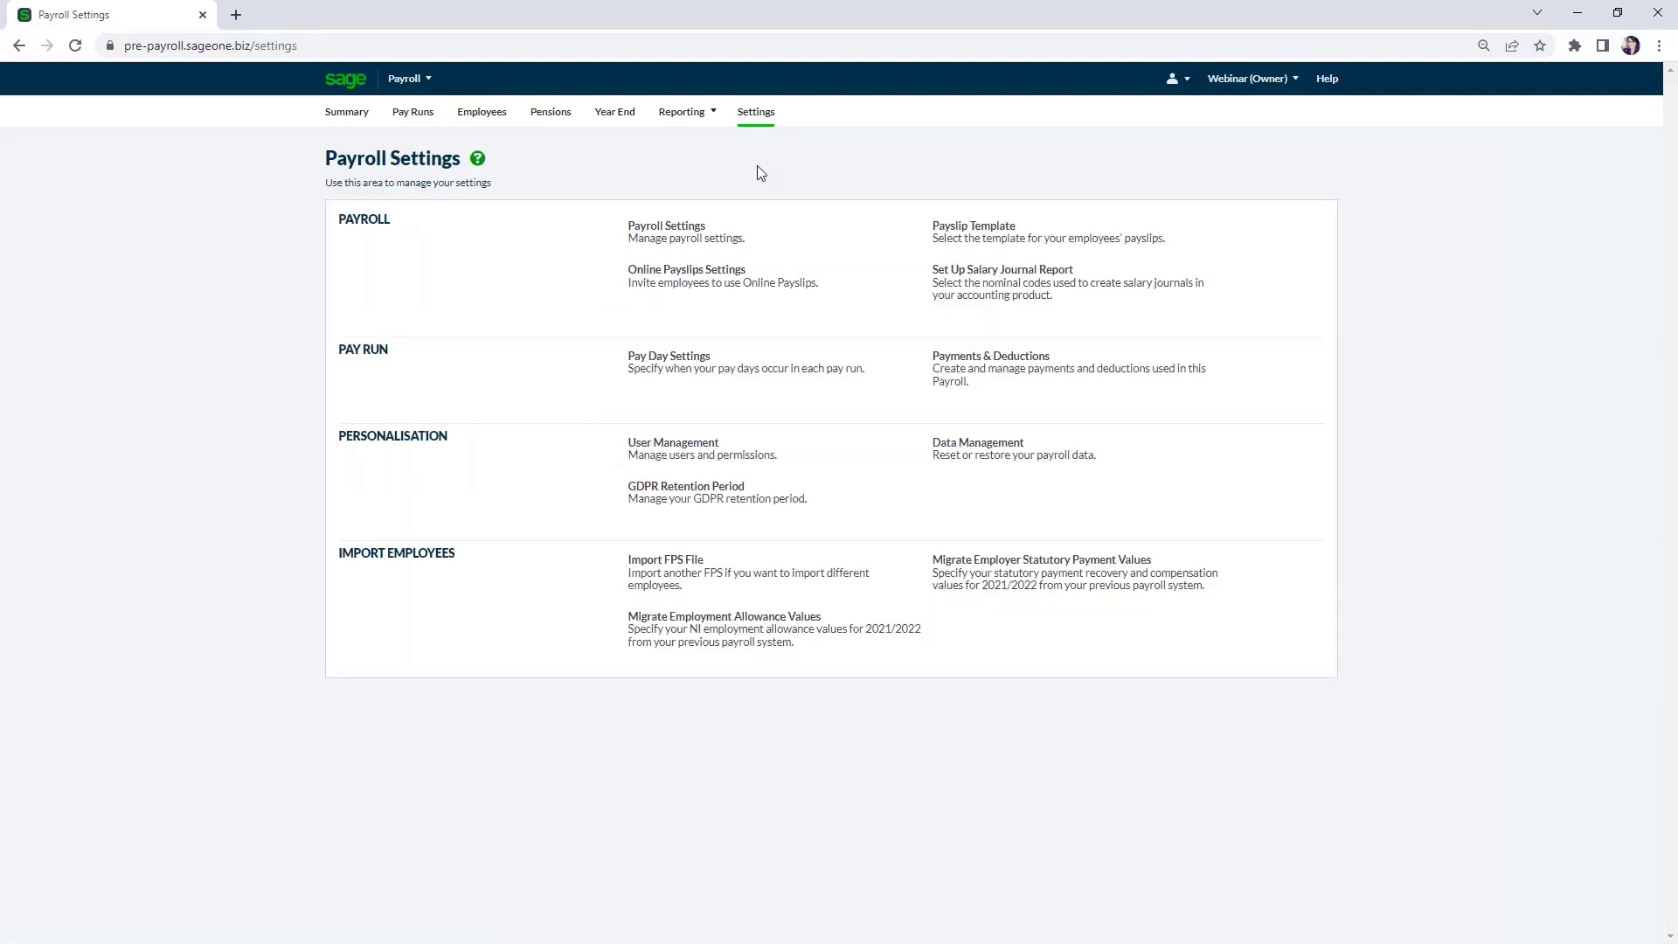
Choose the first template for the employees' payslips and save the payslip settings.
left_click(1004, 236)
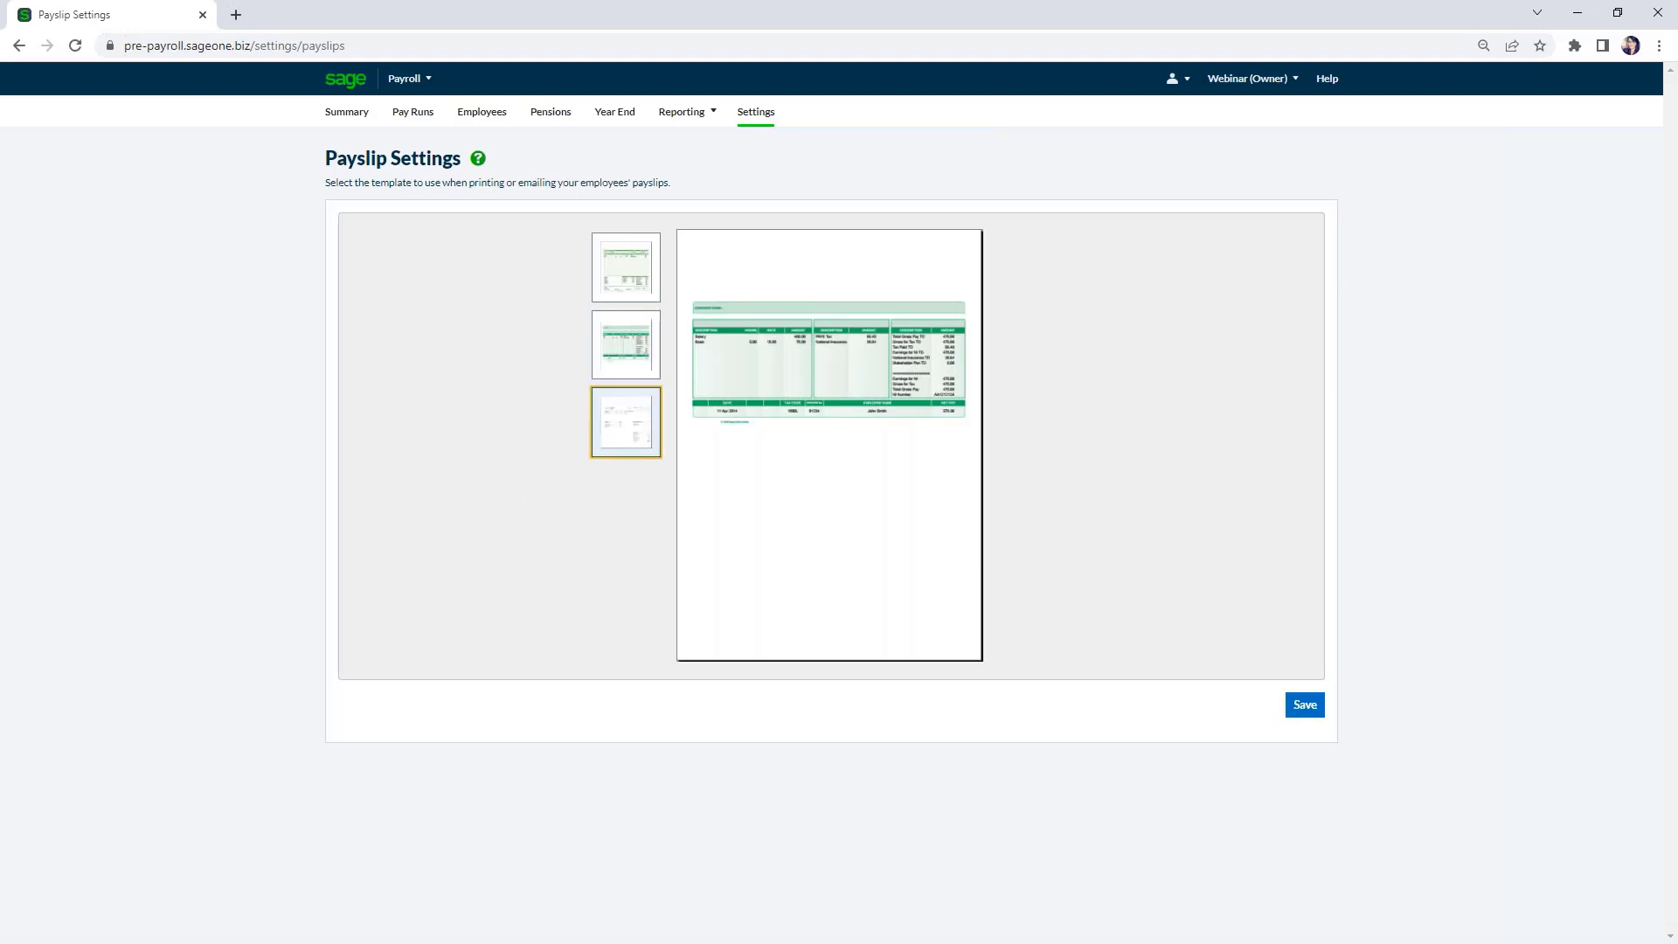
left_click(616, 292)
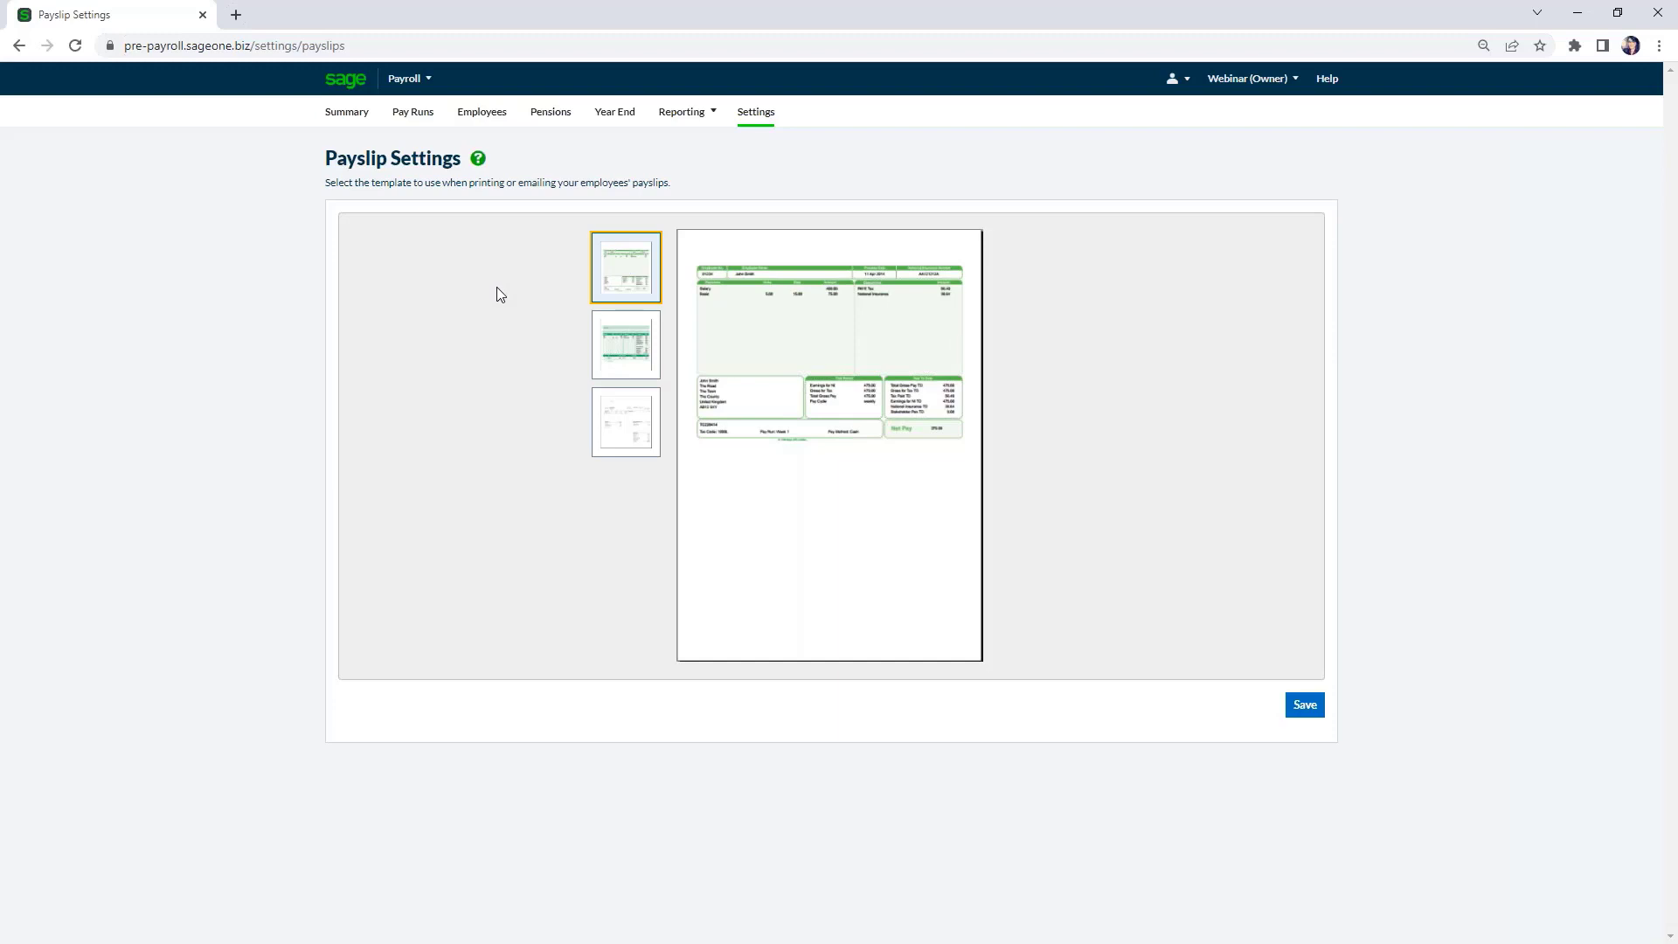
left_click(1302, 706)
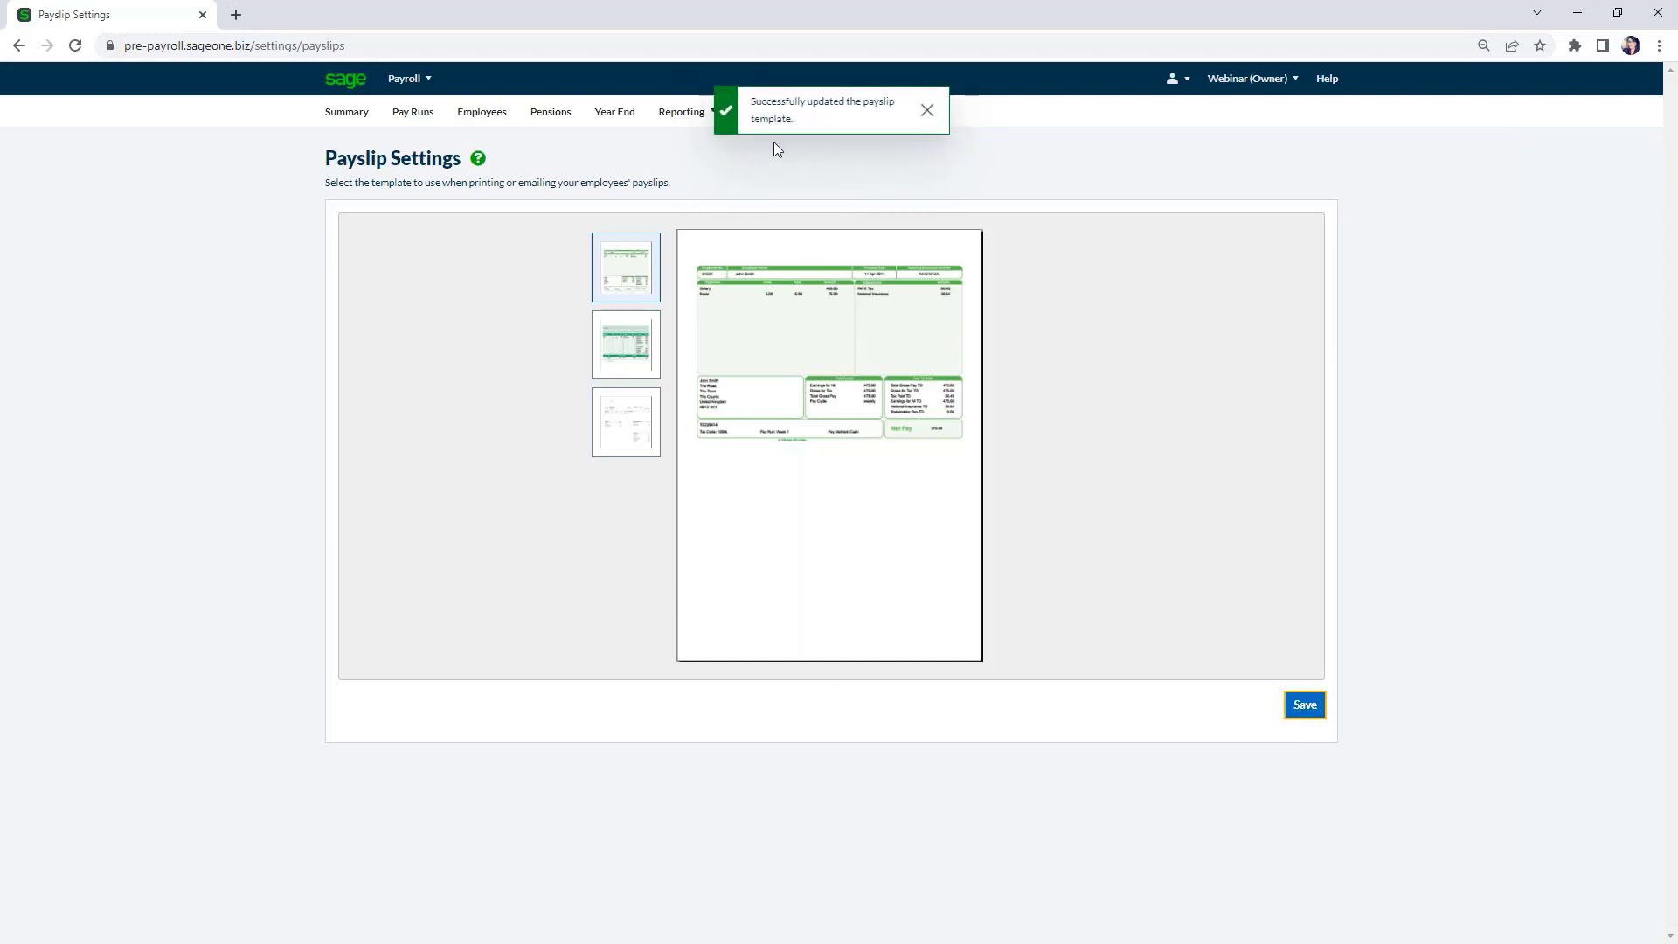
left_click(927, 111)
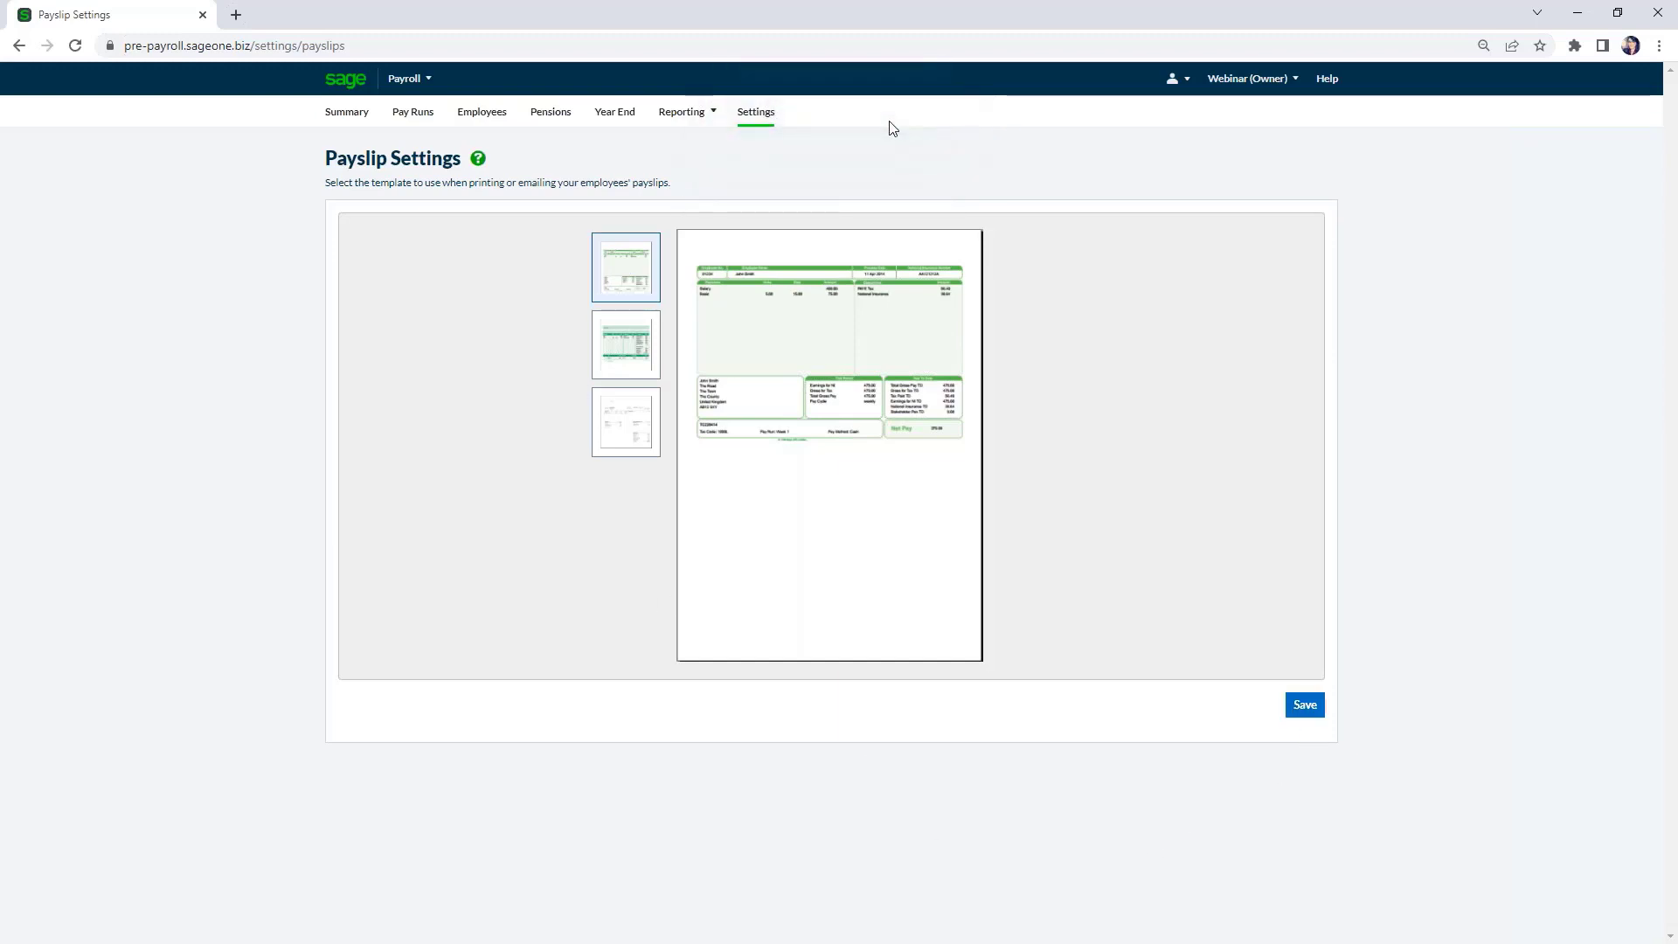
Review the lists of payments and deductions set up for this payroll.
left_click(760, 122)
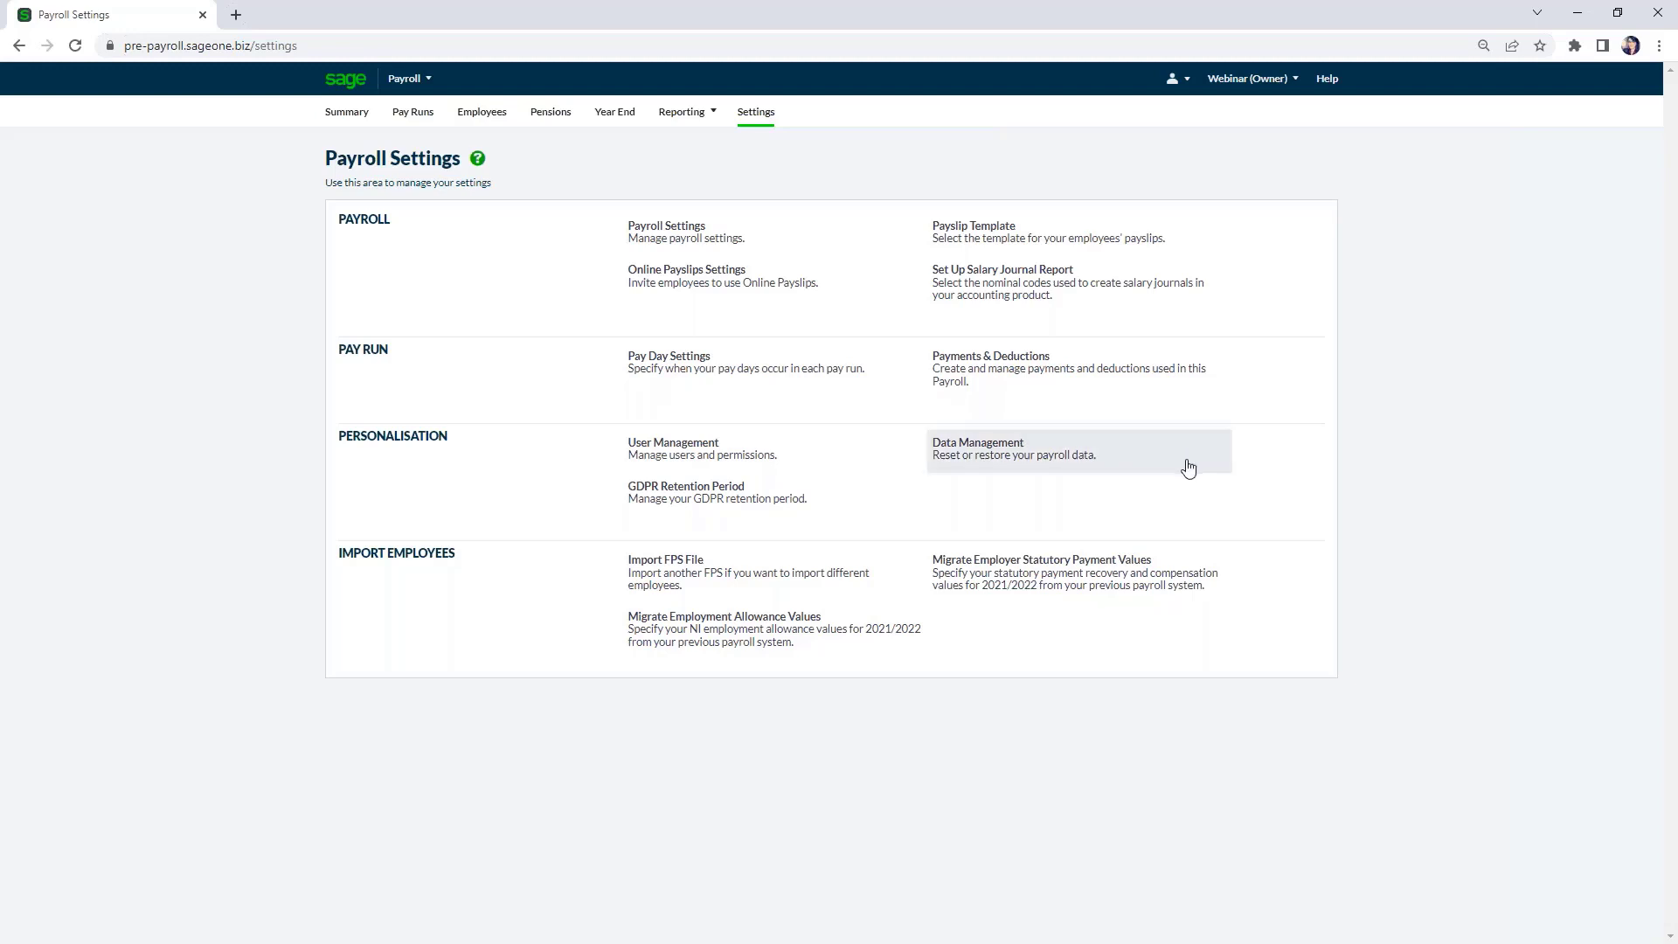
left_click(987, 394)
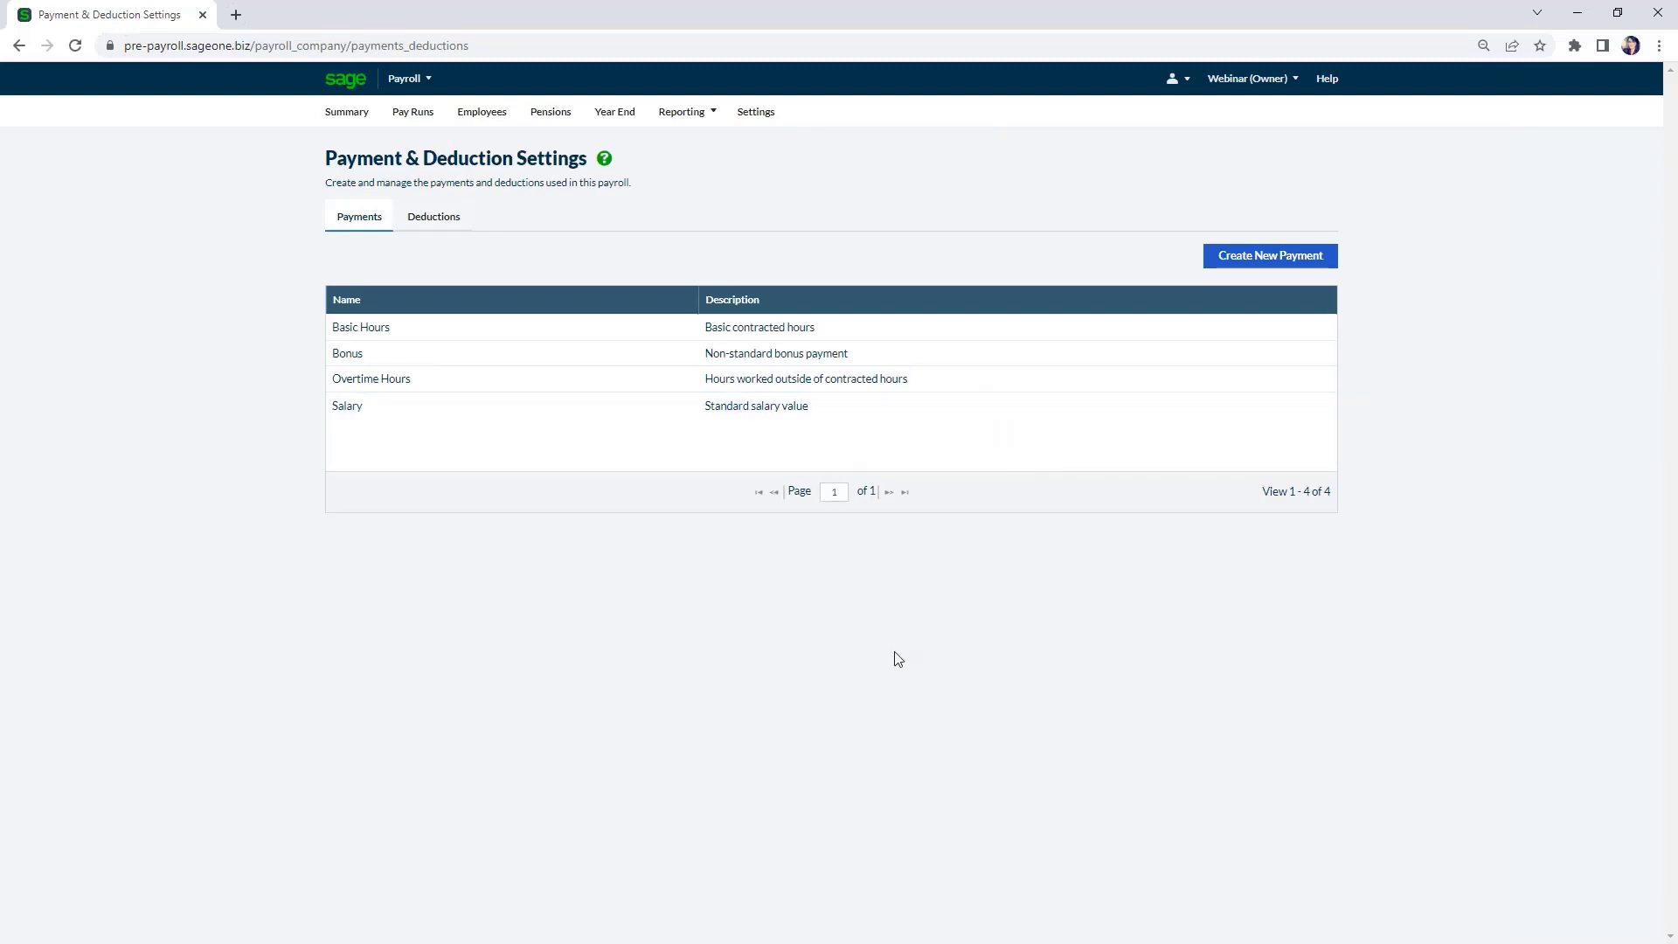
left_click(443, 225)
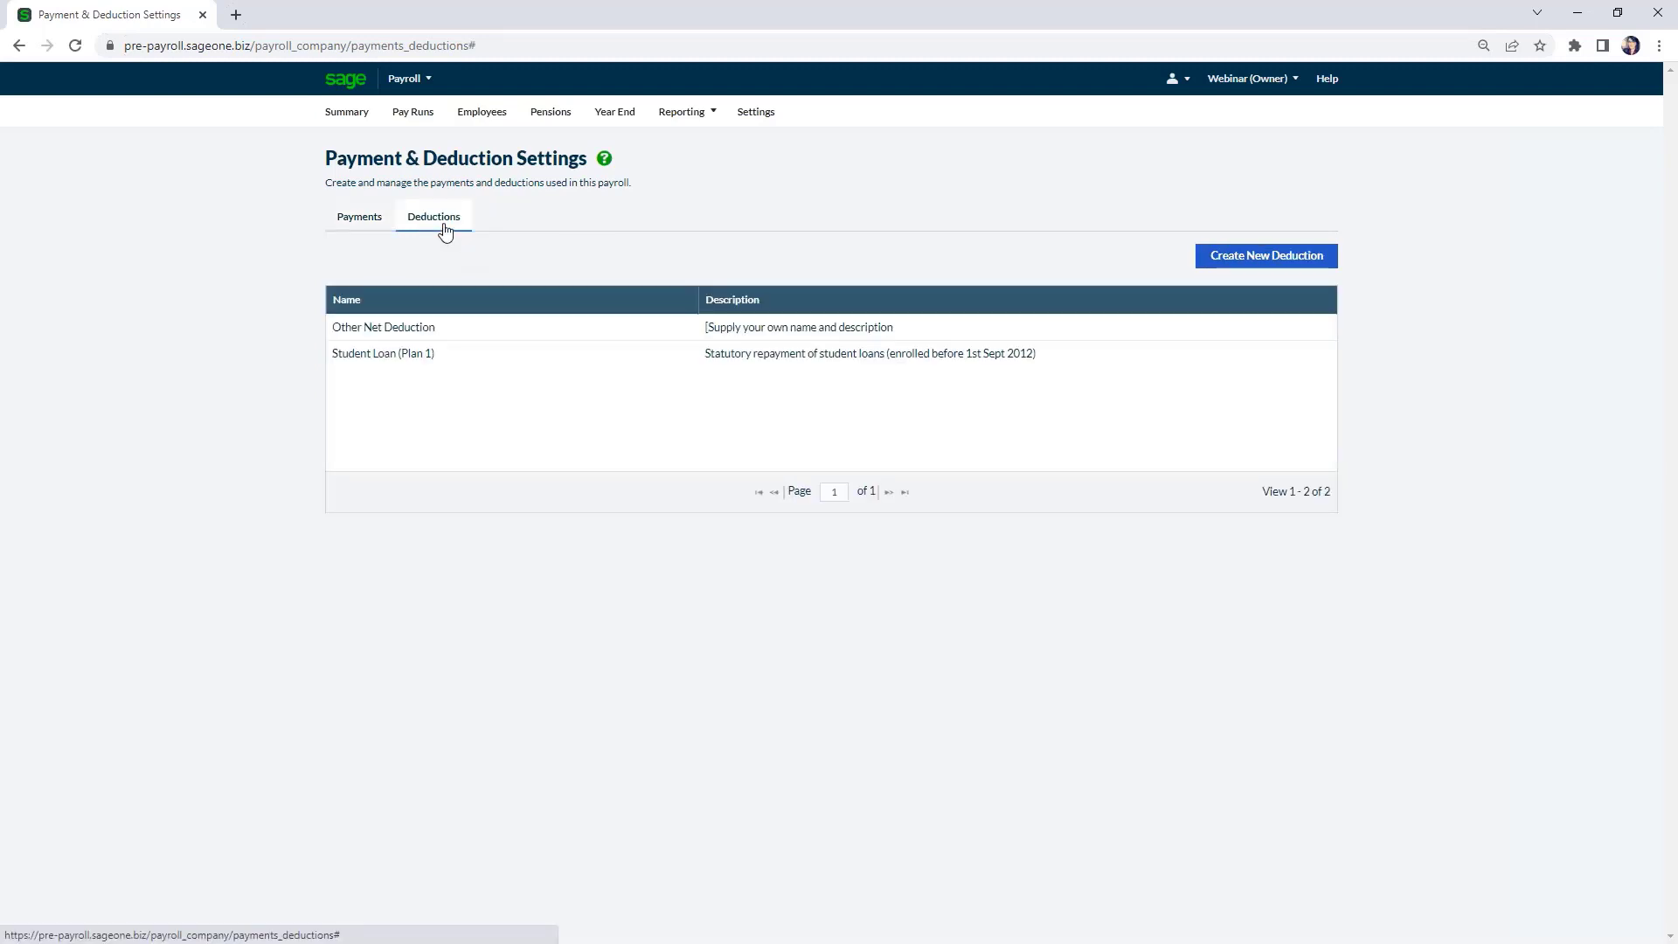
left_click(361, 229)
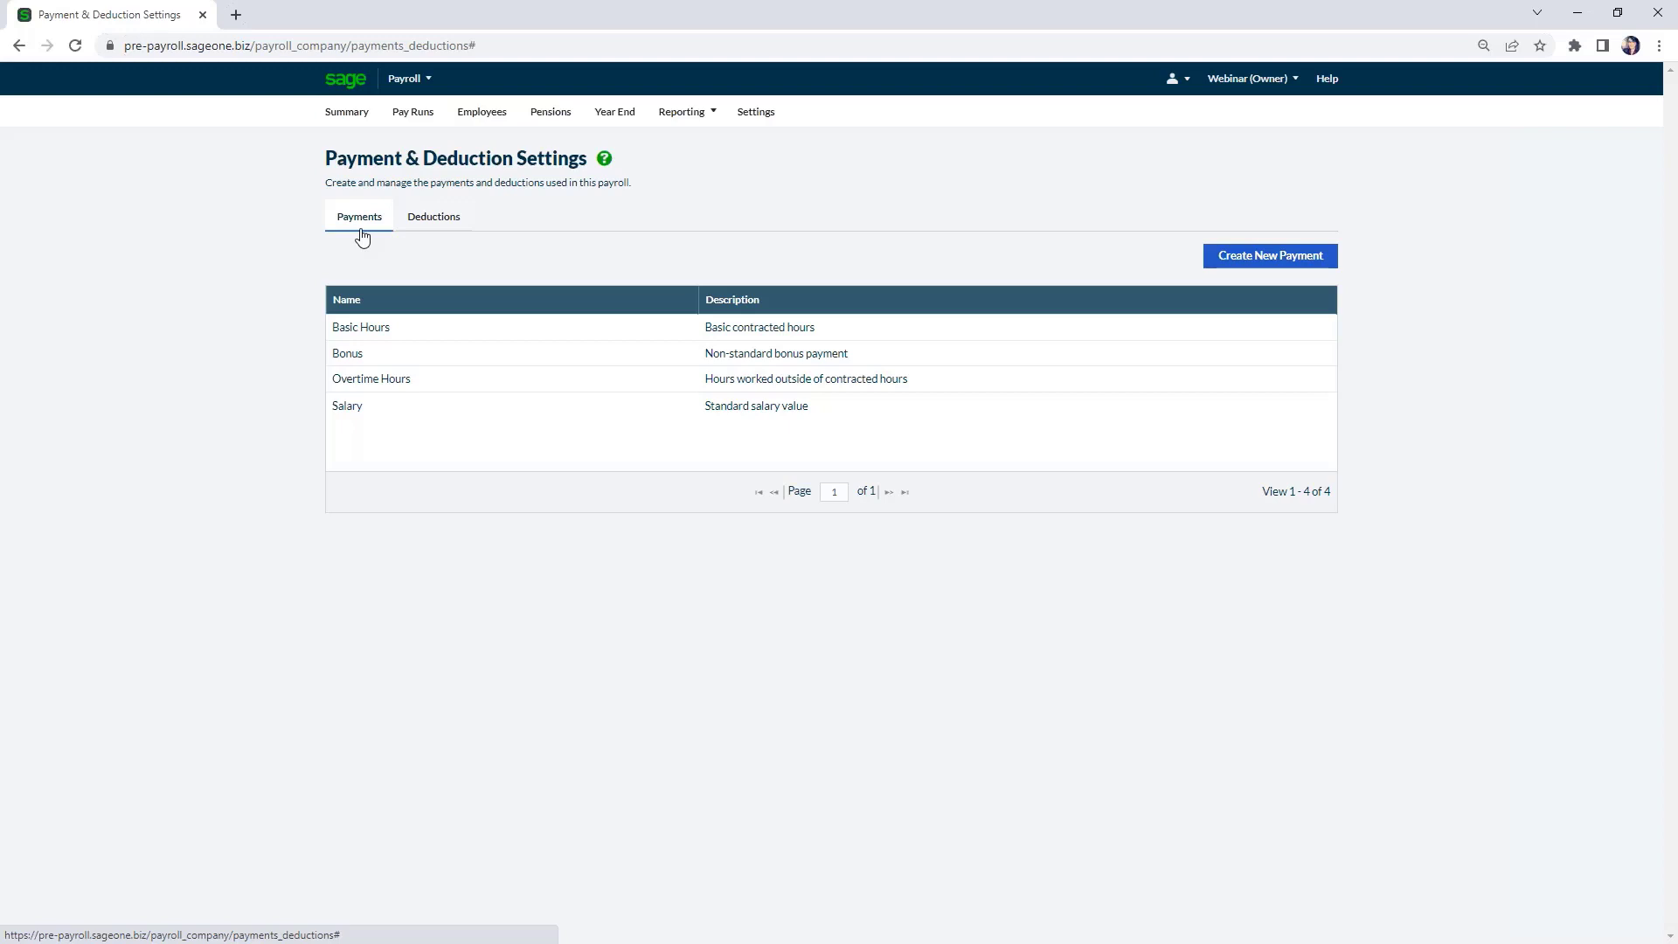
Fill in a new payment with category Salary and type Bonus, and close it without saving.
left_click(1291, 272)
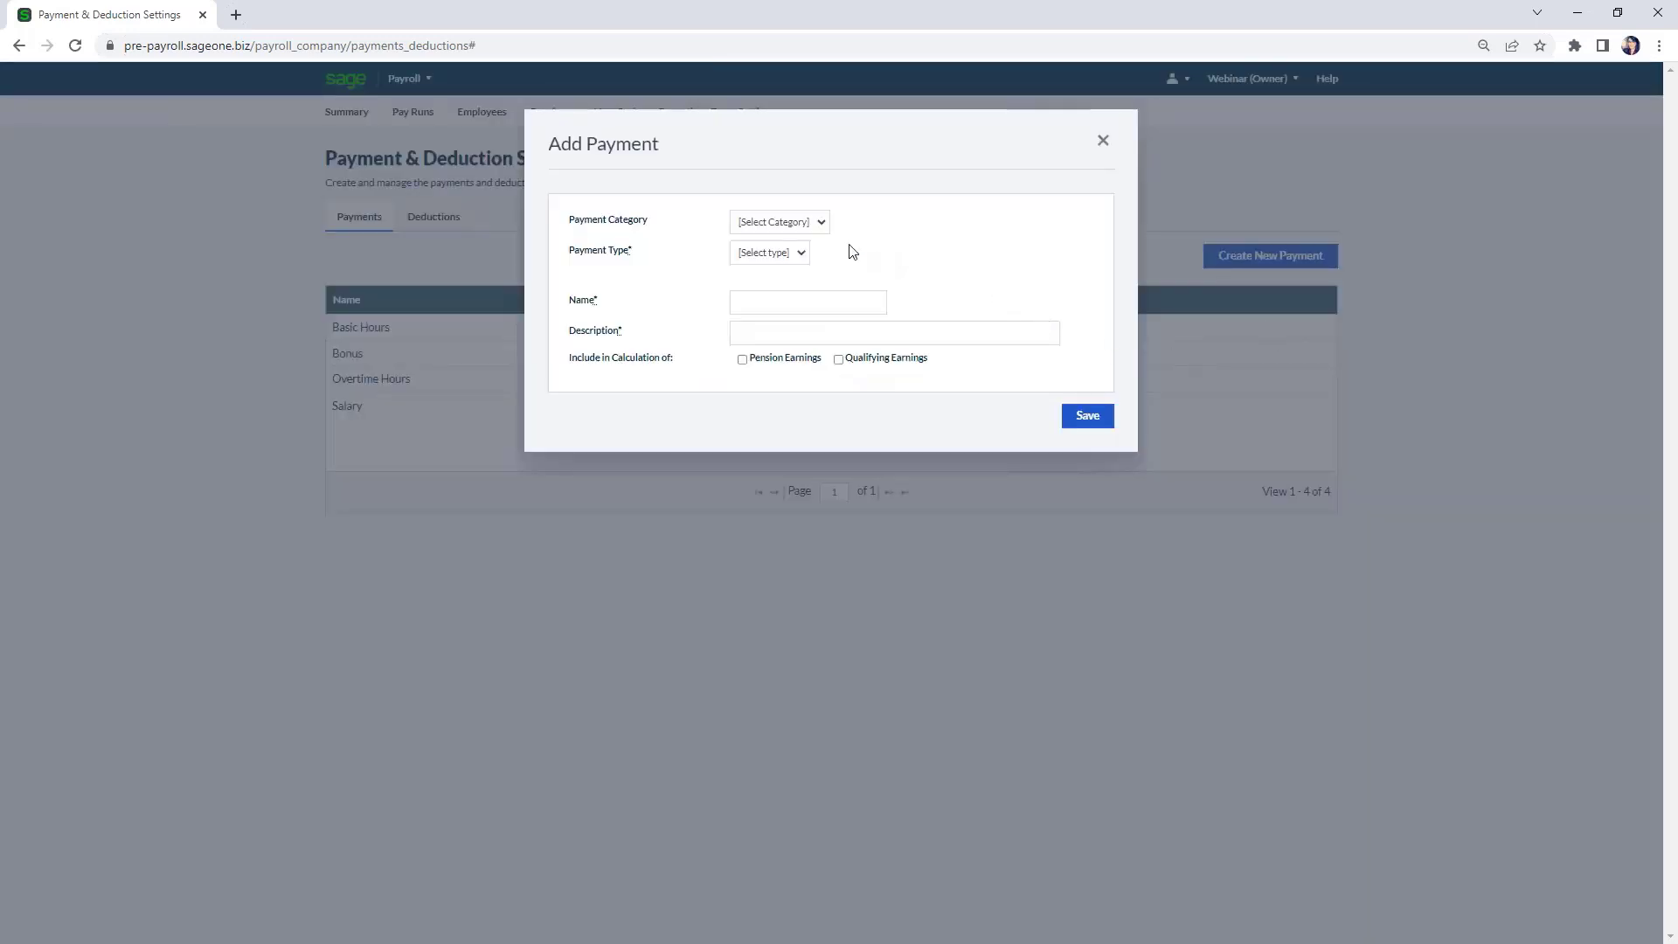
left_click(821, 224)
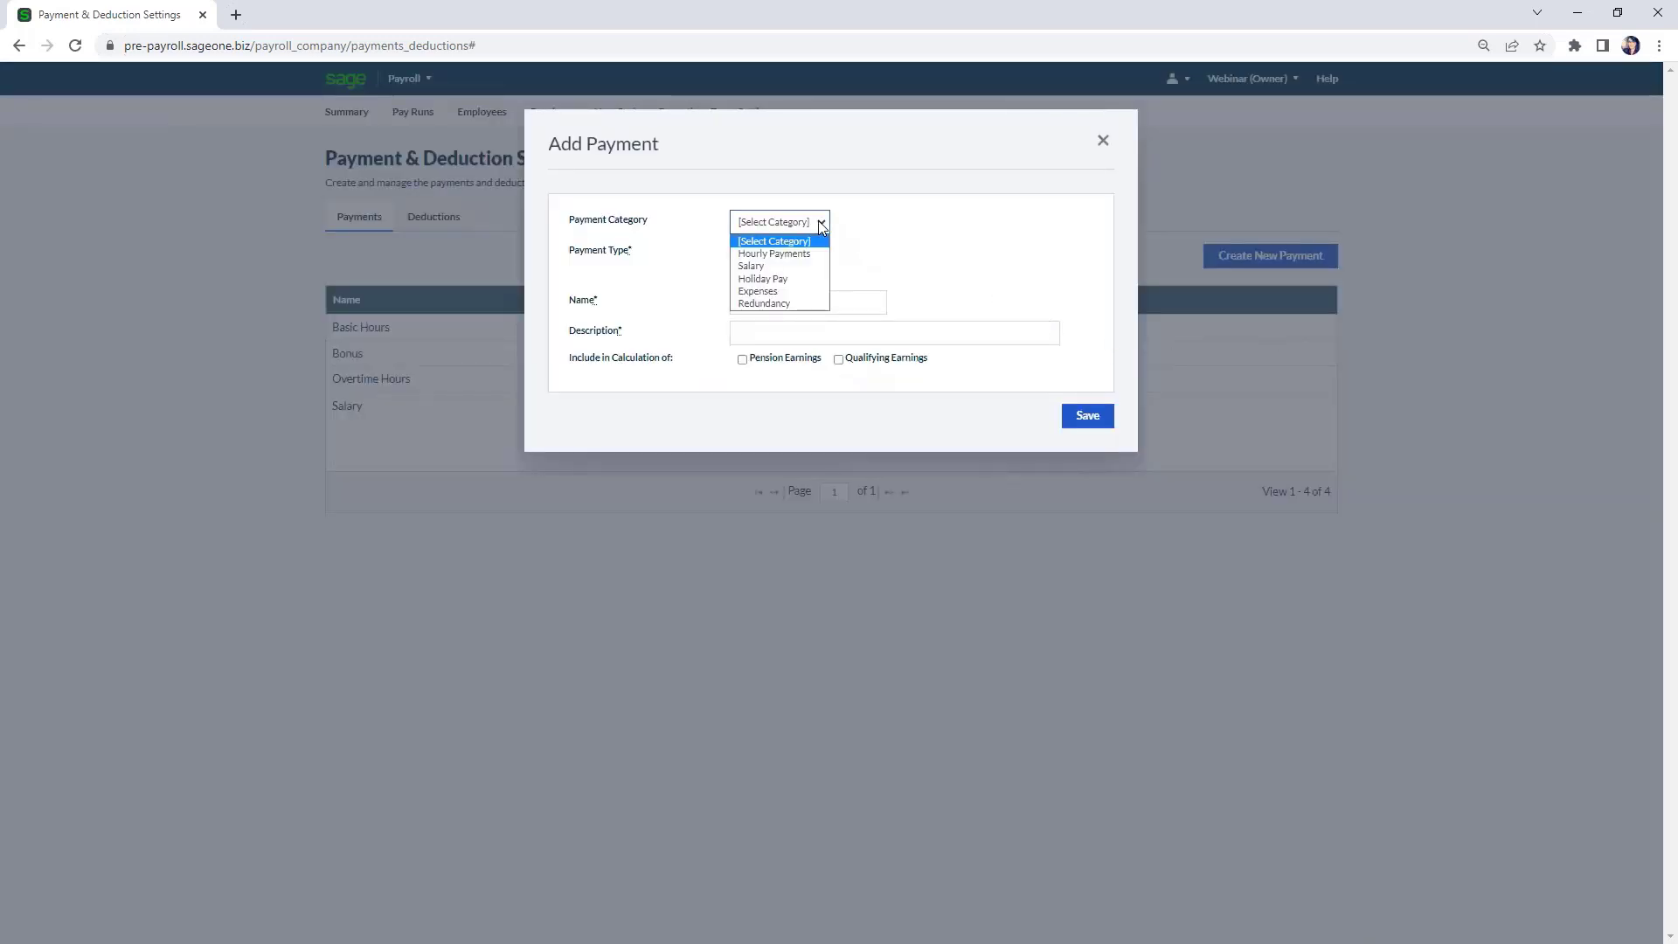
left_click(821, 275)
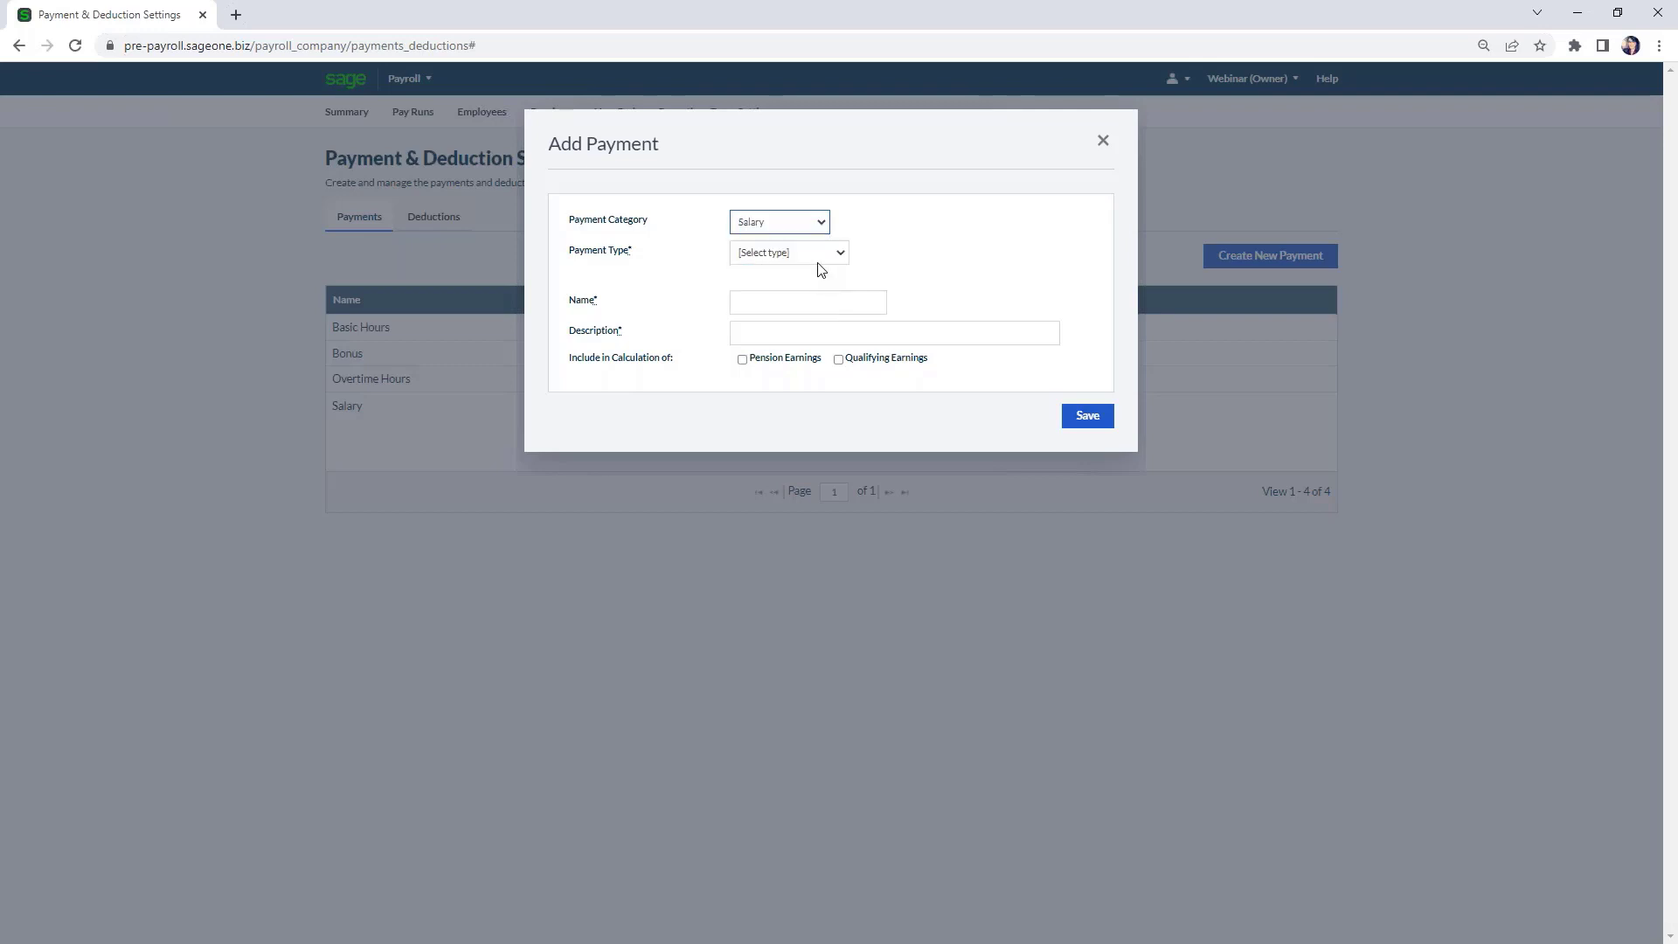
left_click(848, 261)
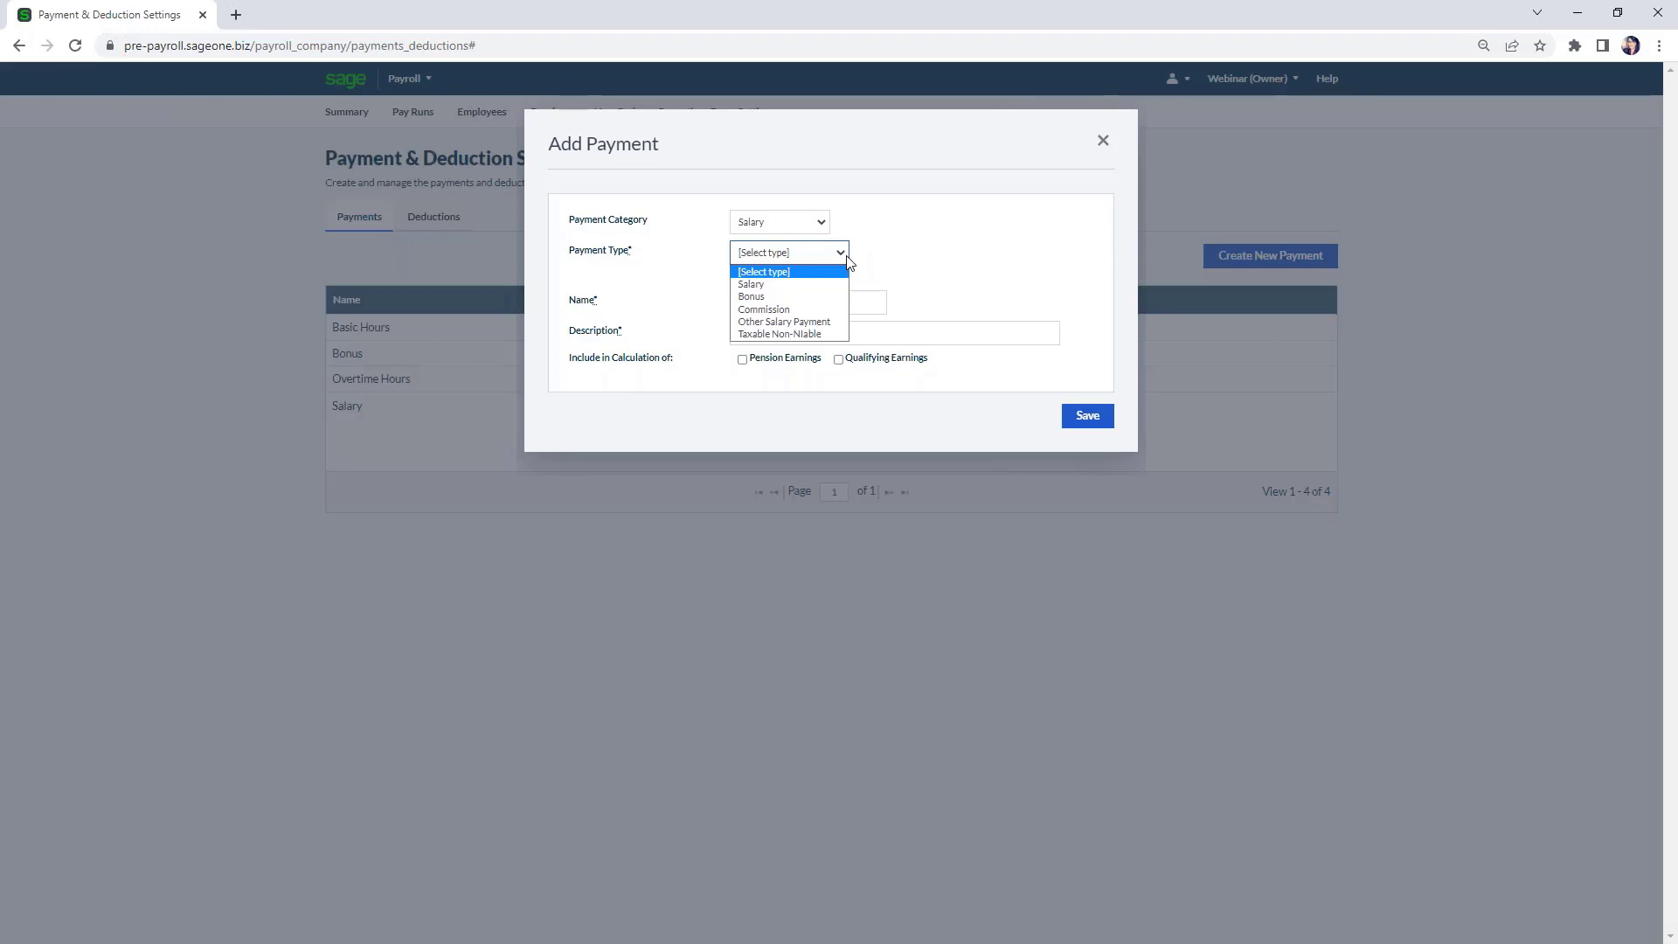
left_click(814, 294)
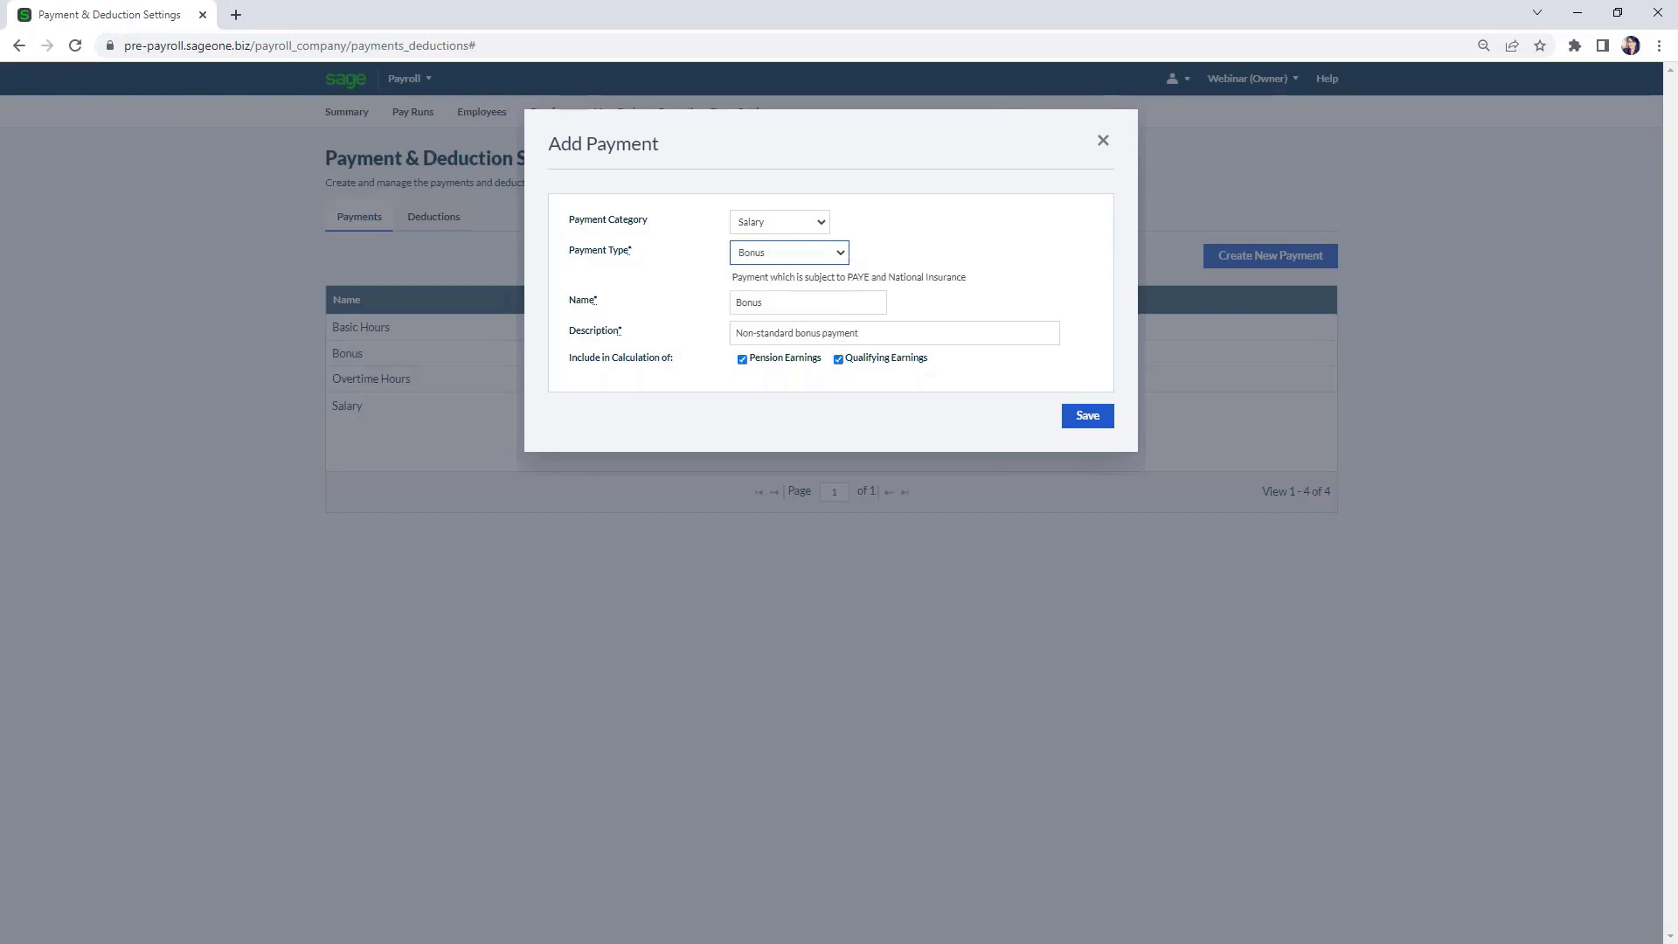
double_click(788, 298)
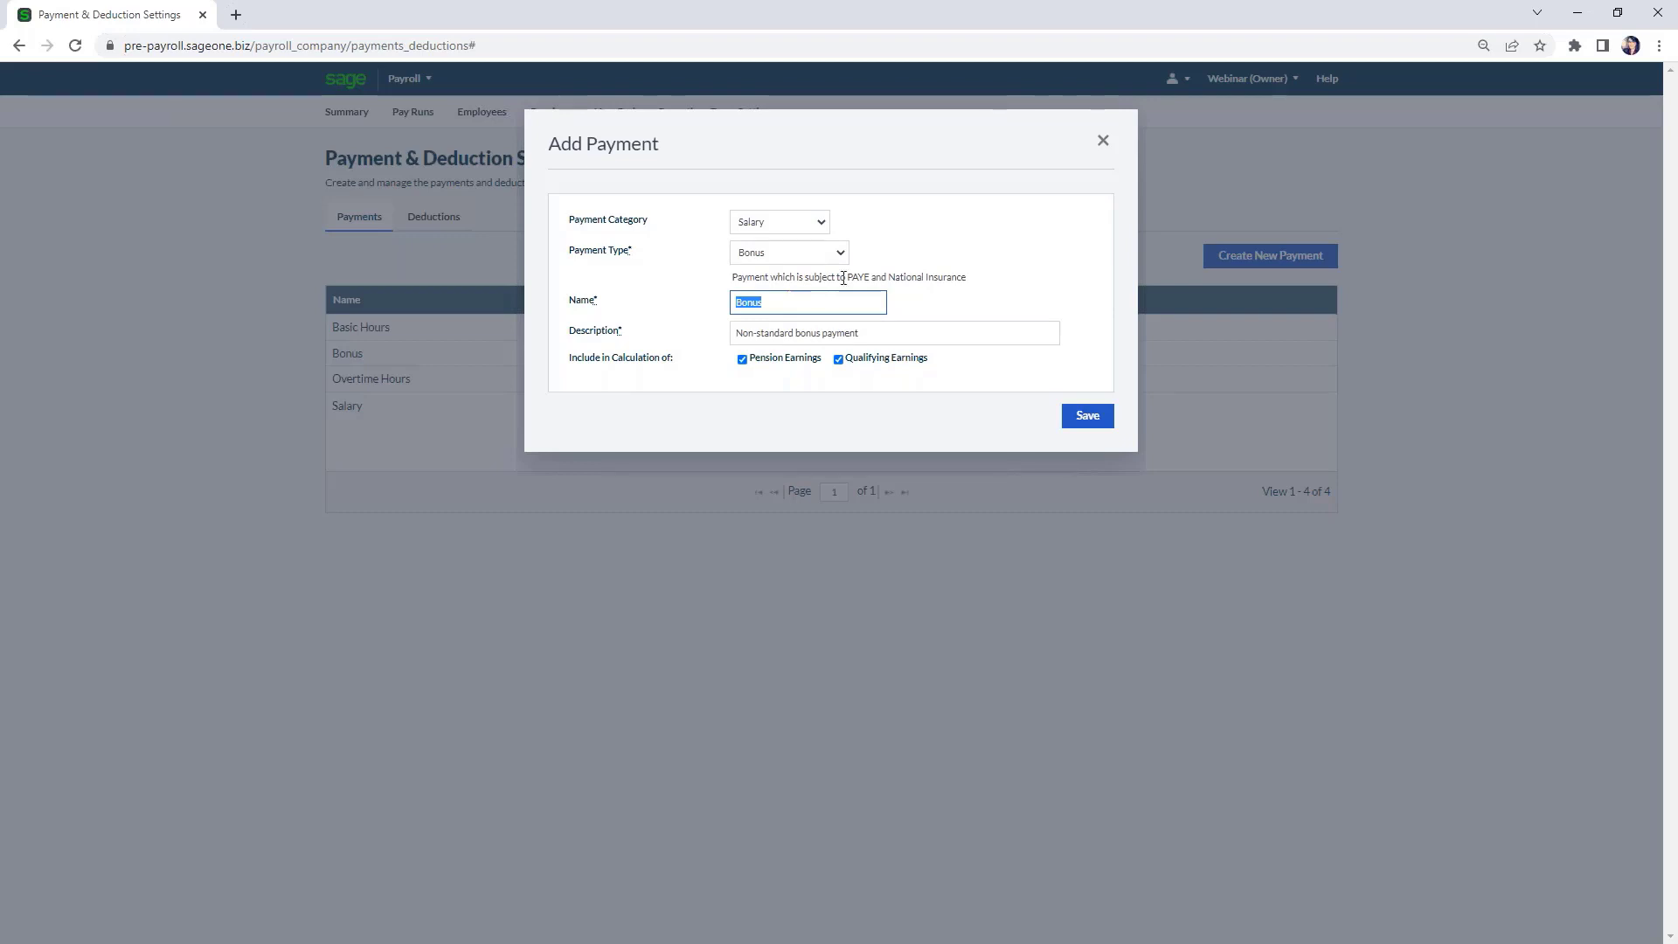
triple_click(901, 322)
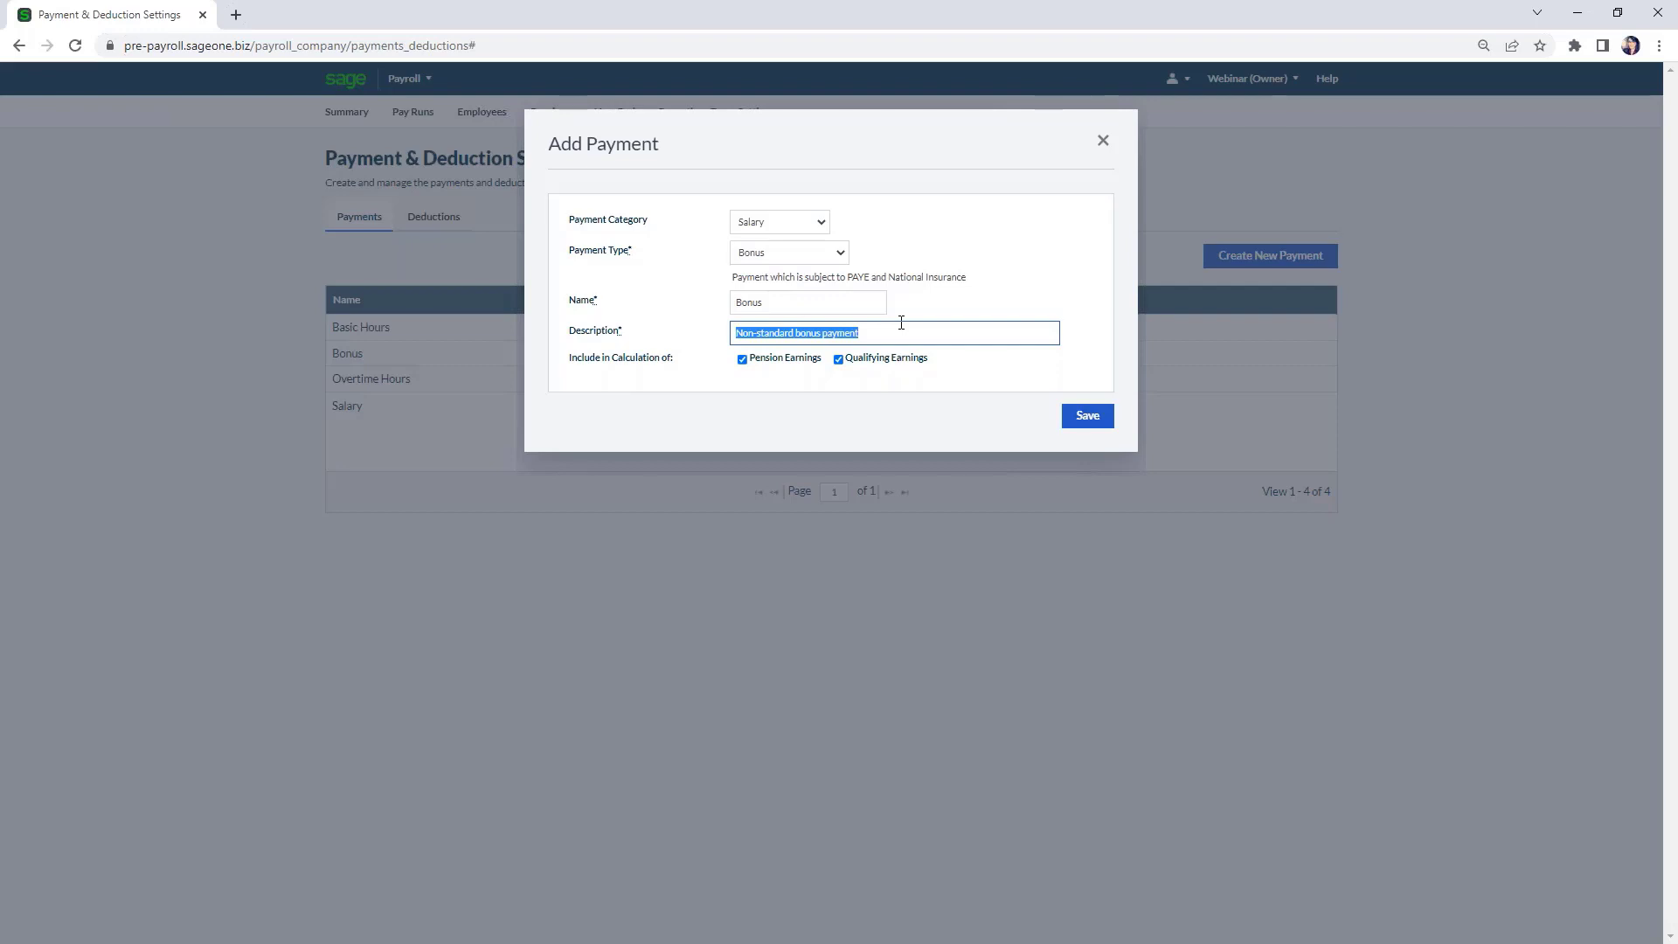
left_click(1103, 141)
Explore the deduction types offered for Gross Deductions and Net Deductions in a new deduction, and close it without saving.
left_click(456, 220)
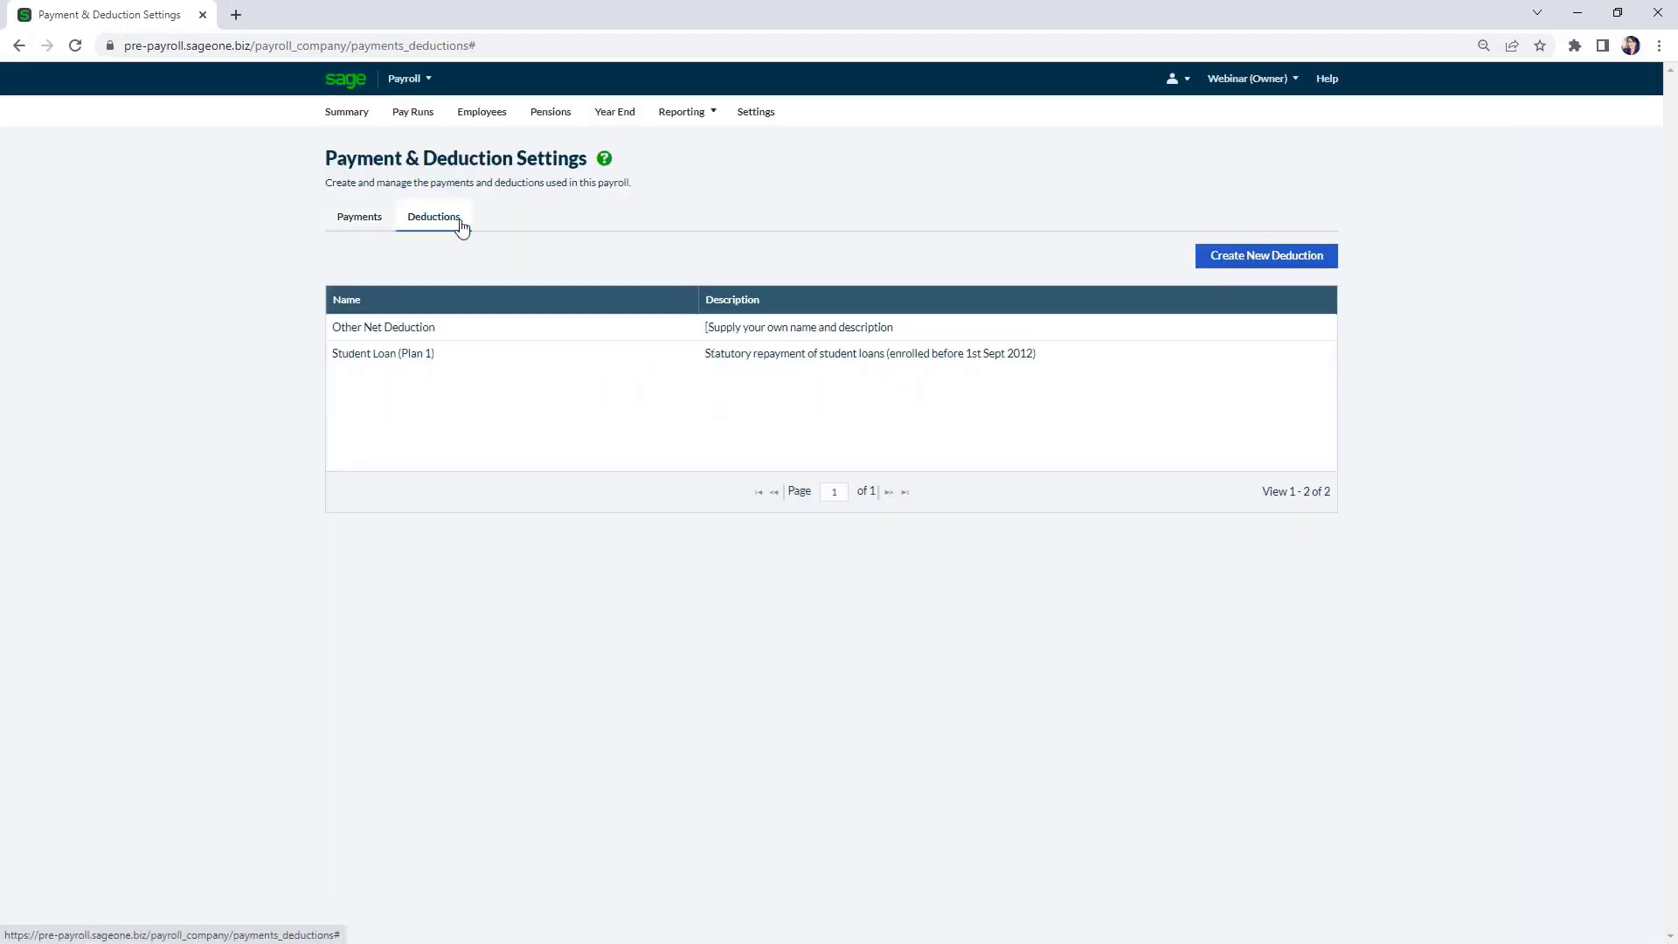
left_click(1284, 262)
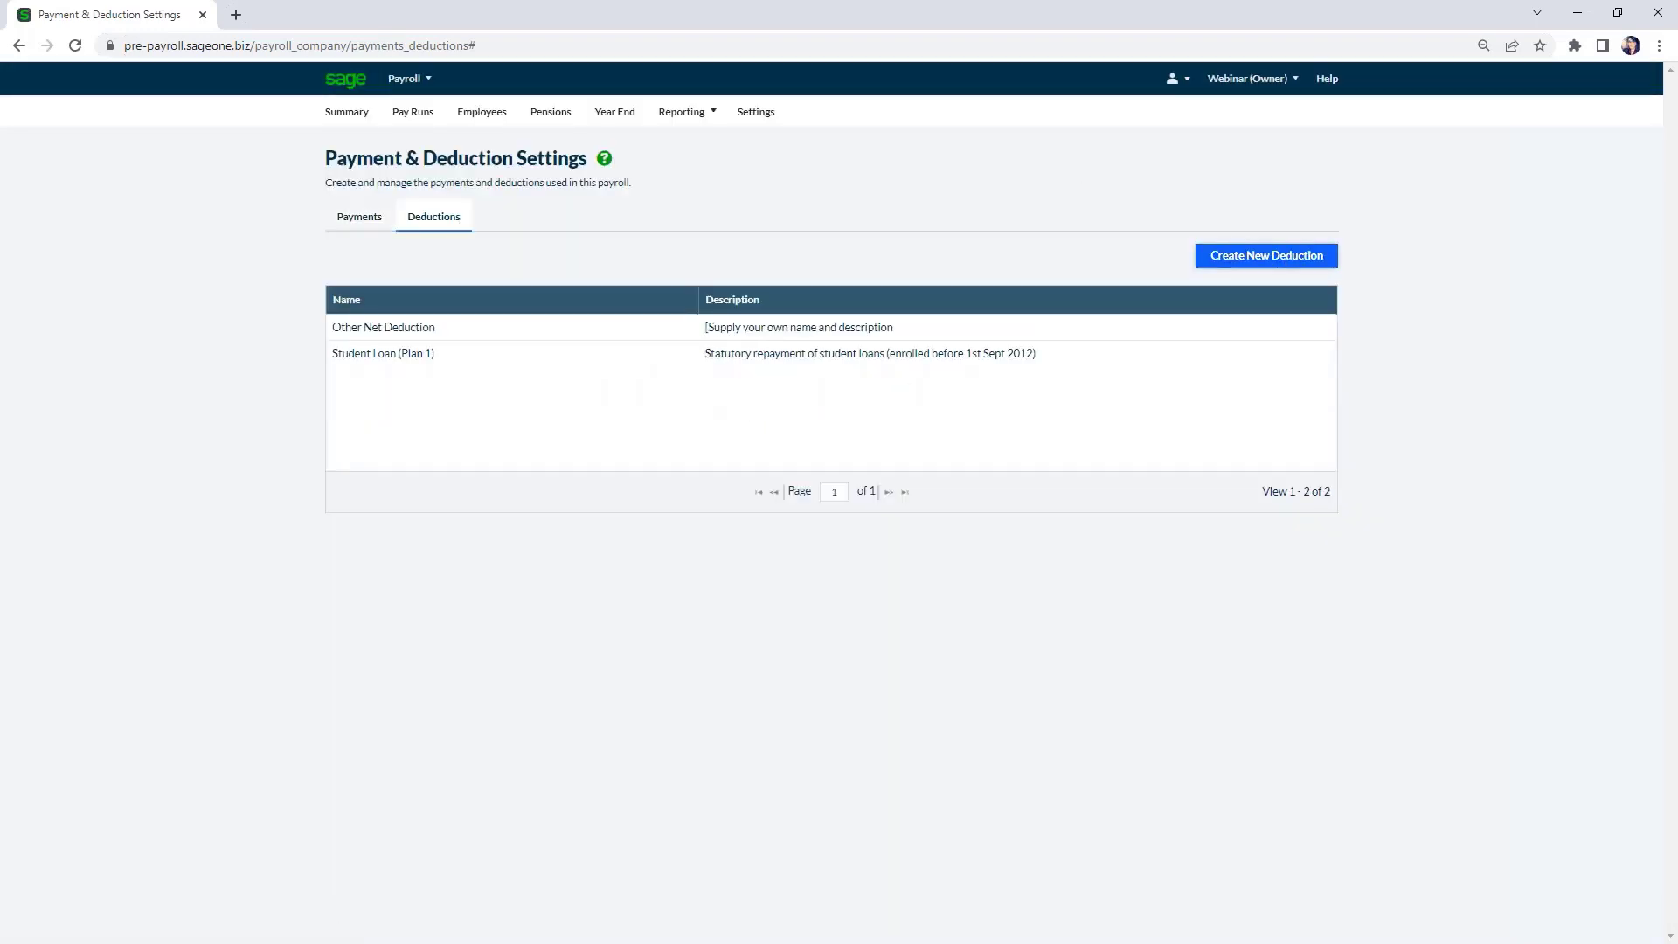
left_click(878, 222)
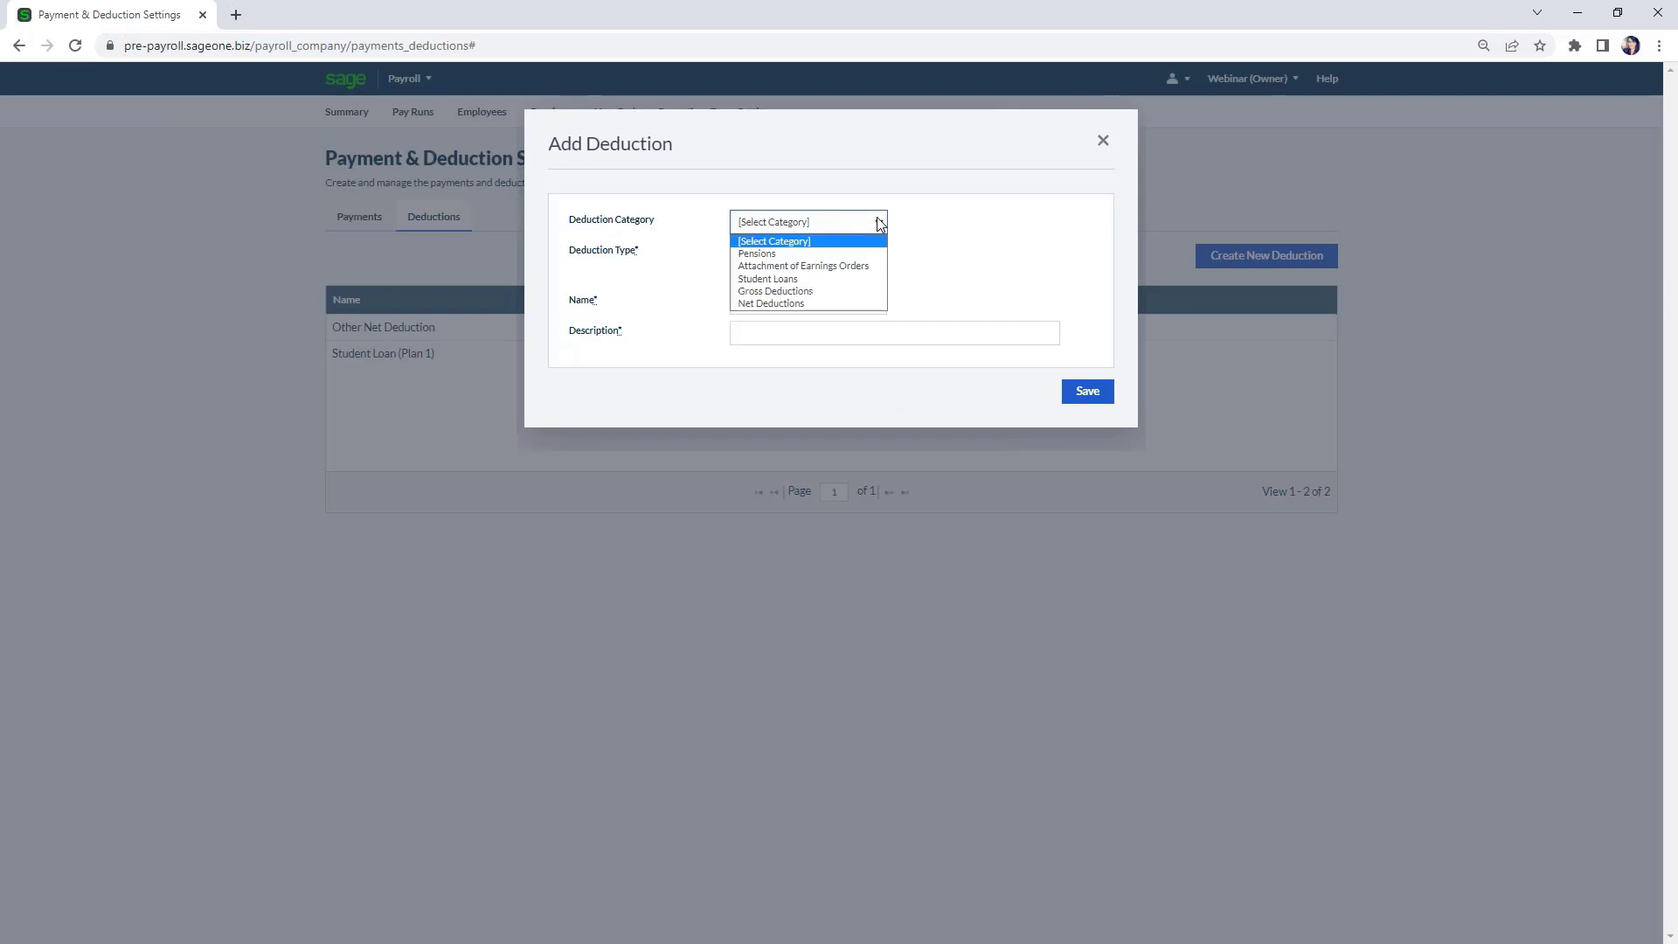
left_click(853, 292)
left_click(840, 255)
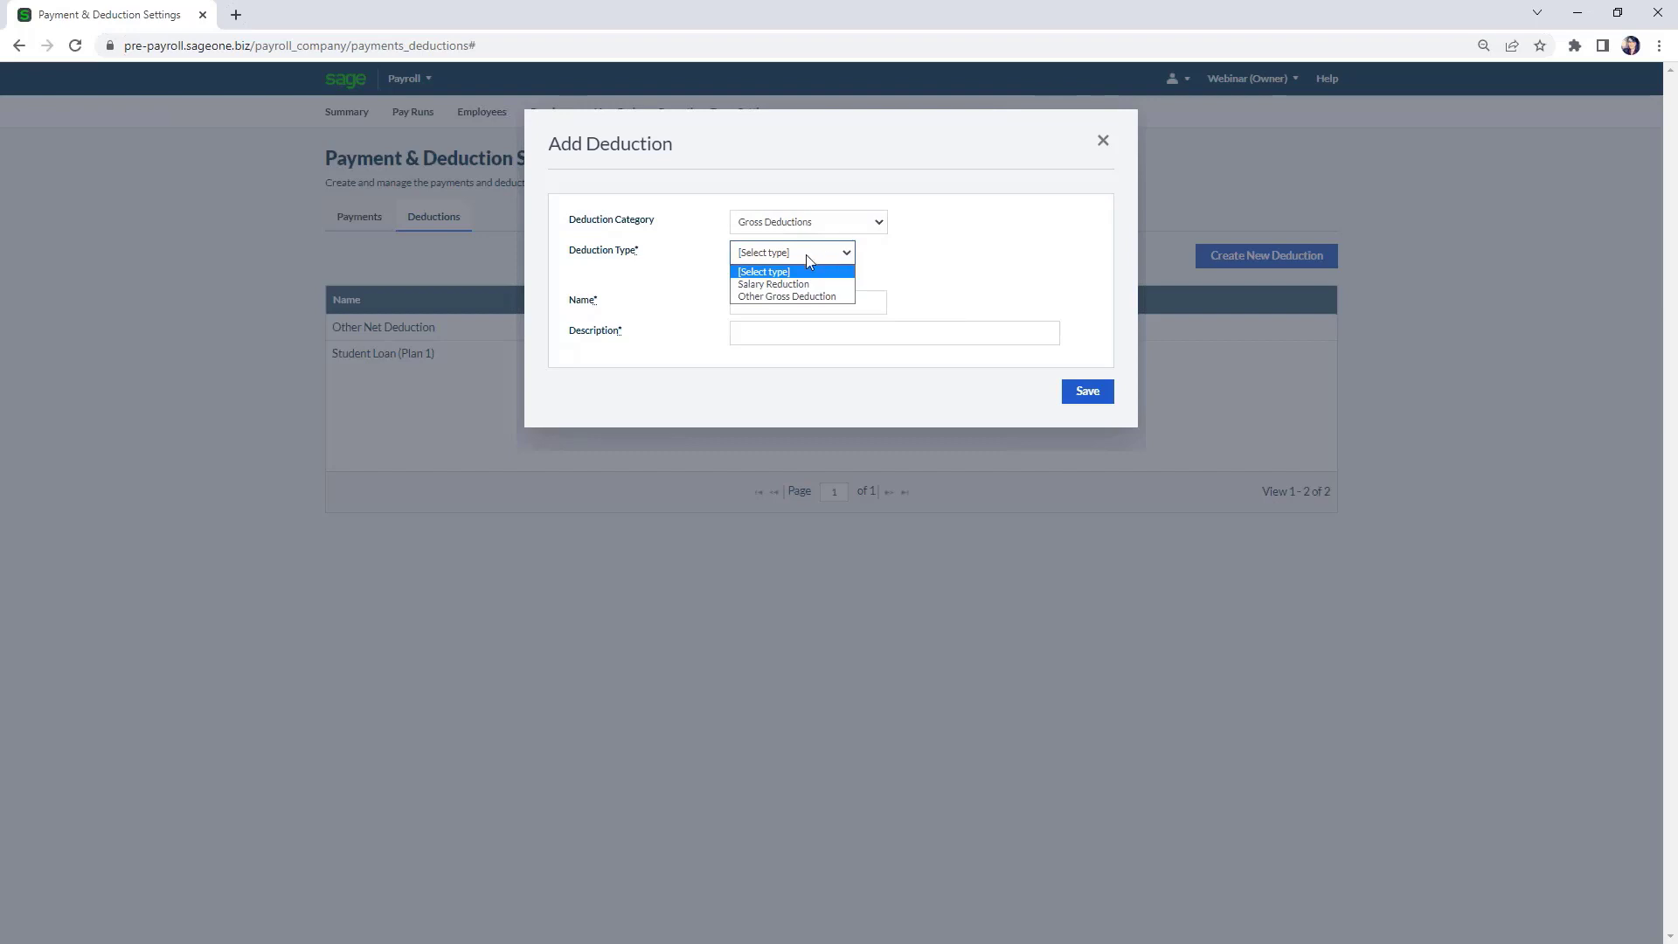
left_click(878, 222)
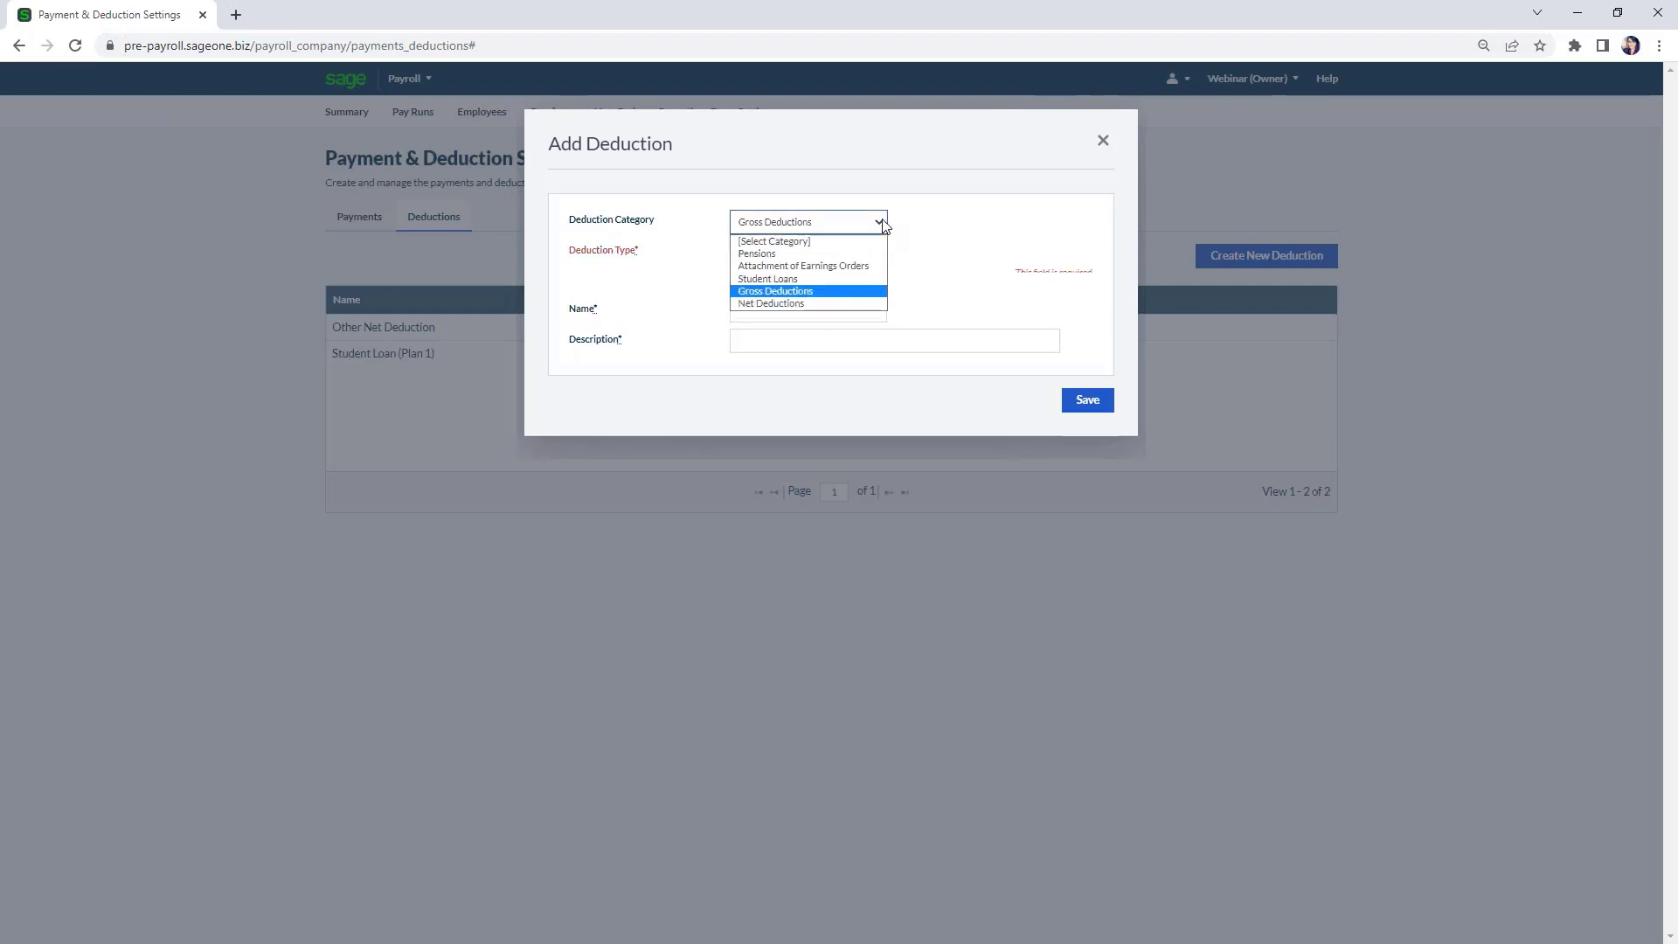
left_click(822, 303)
left_click(806, 252)
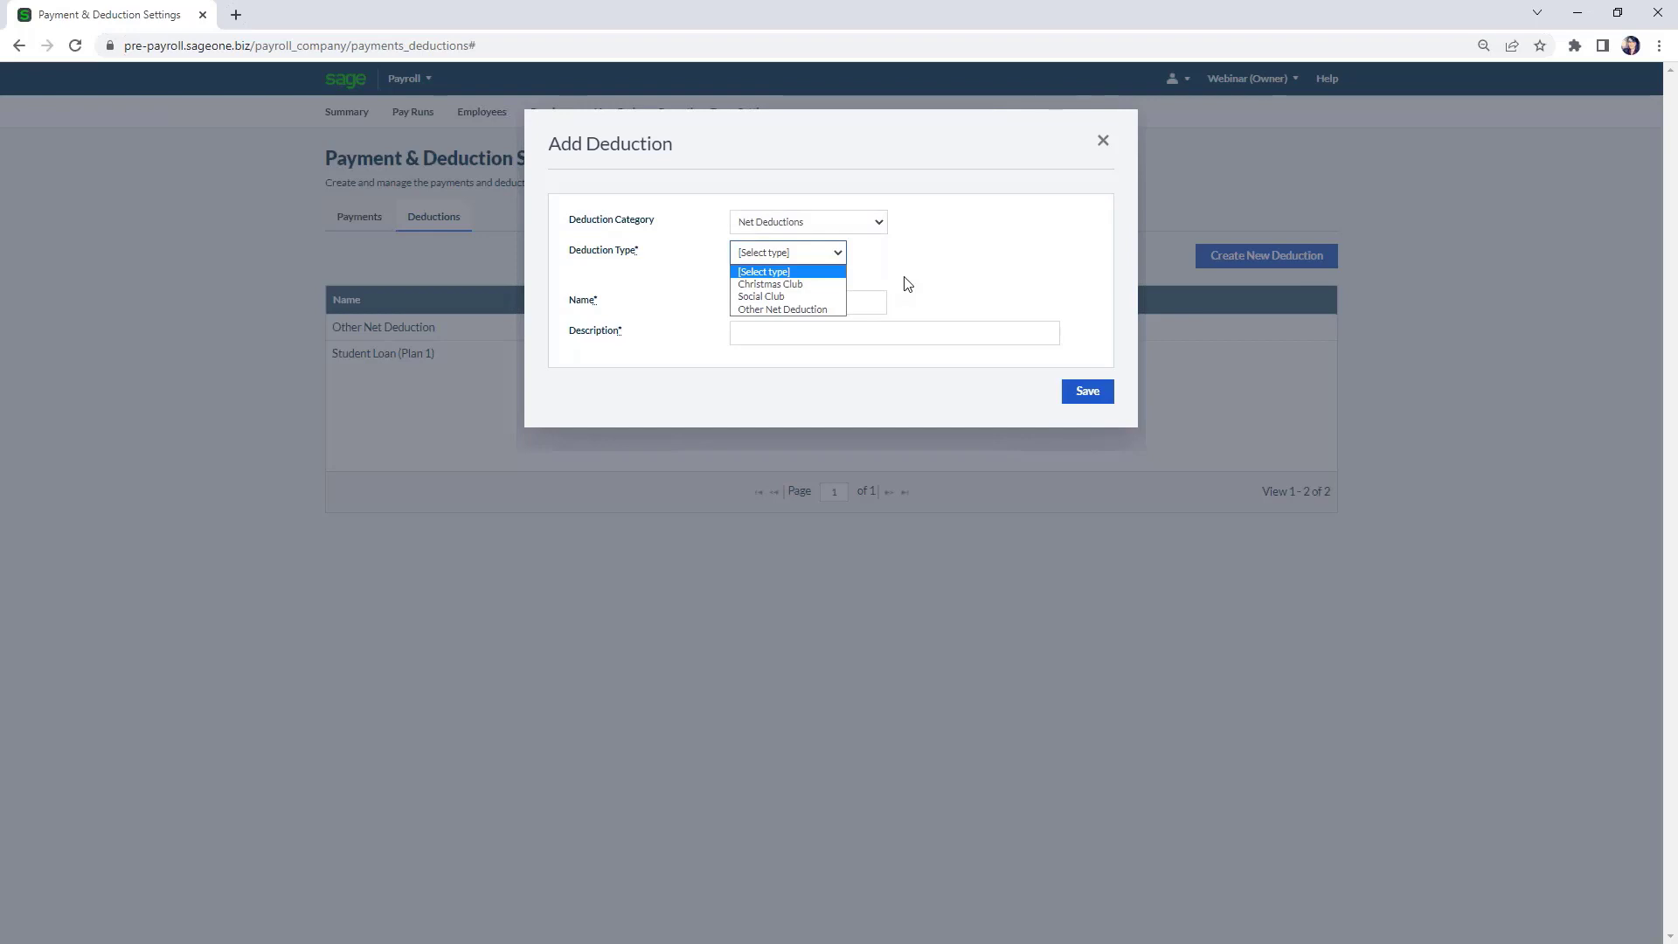
left_click(1101, 141)
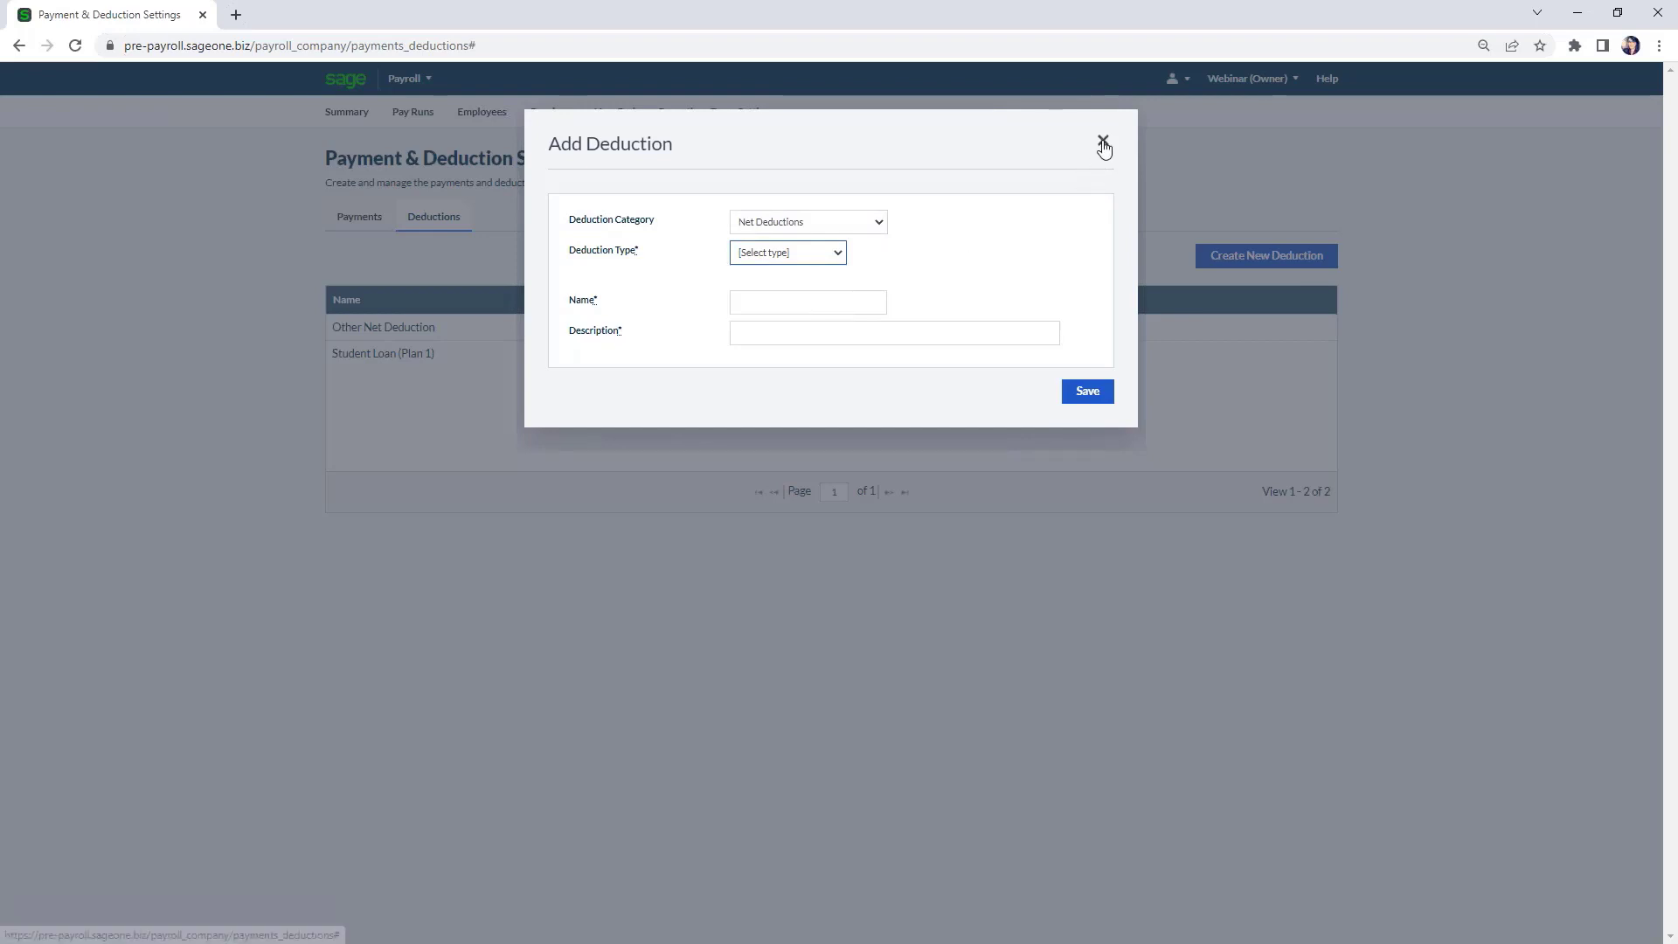
left_click(1102, 141)
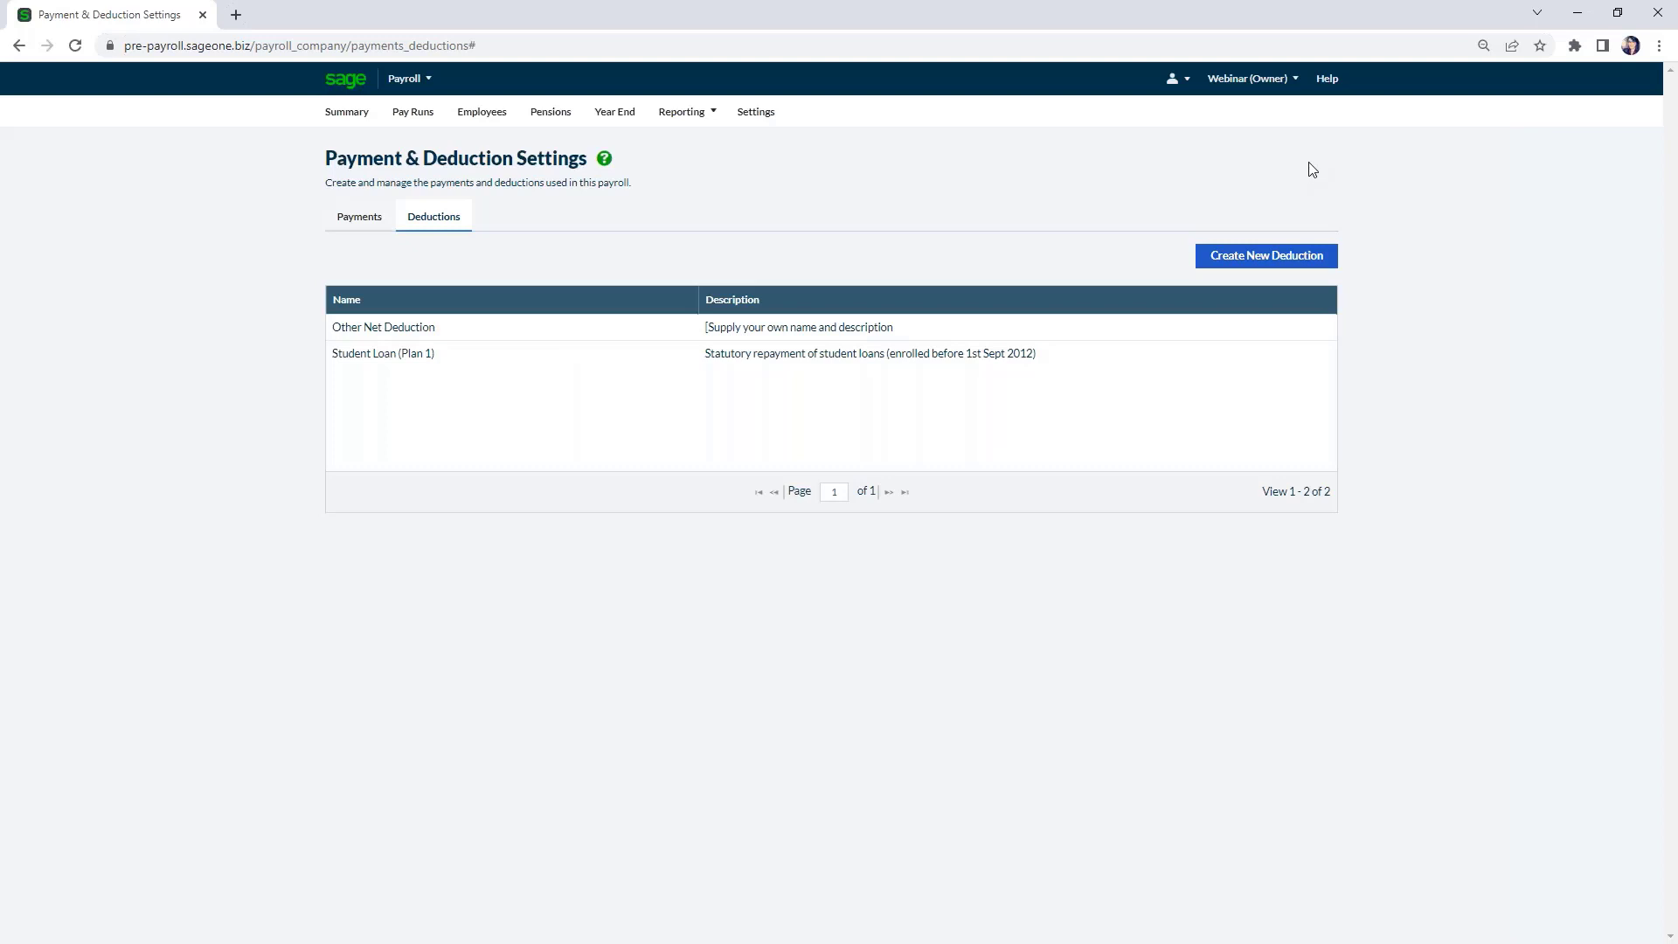
Open the management area for the business account and view its business information, payment method, and subscription and invoices pages.
left_click(1295, 83)
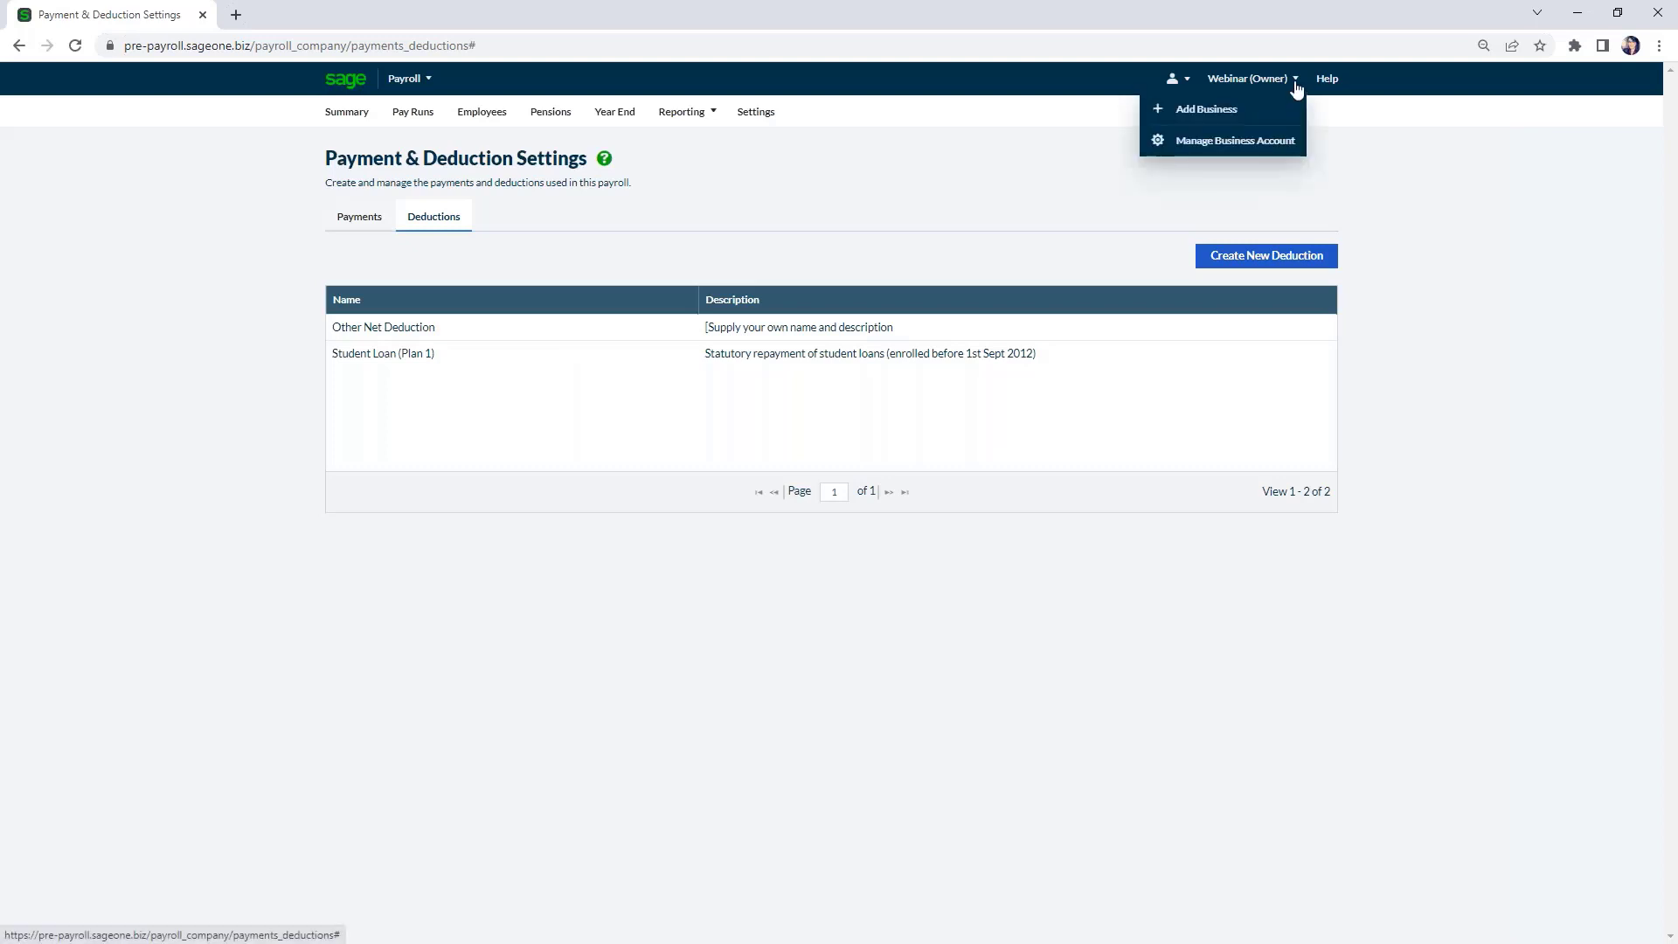
left_click(1266, 144)
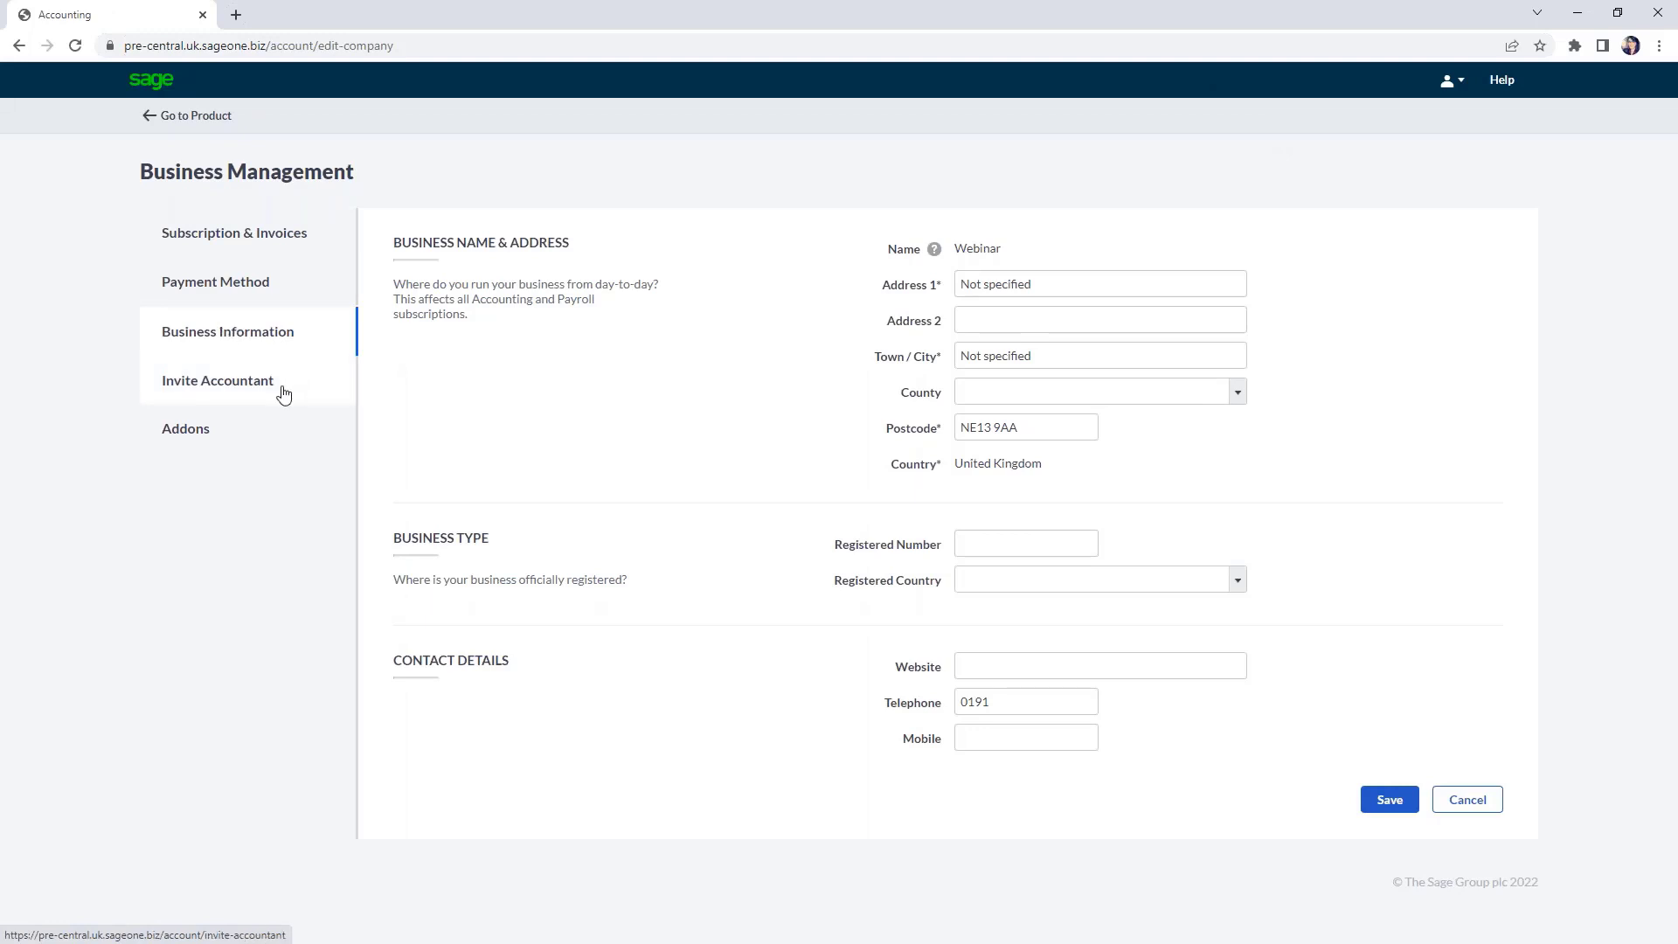
left_click(285, 281)
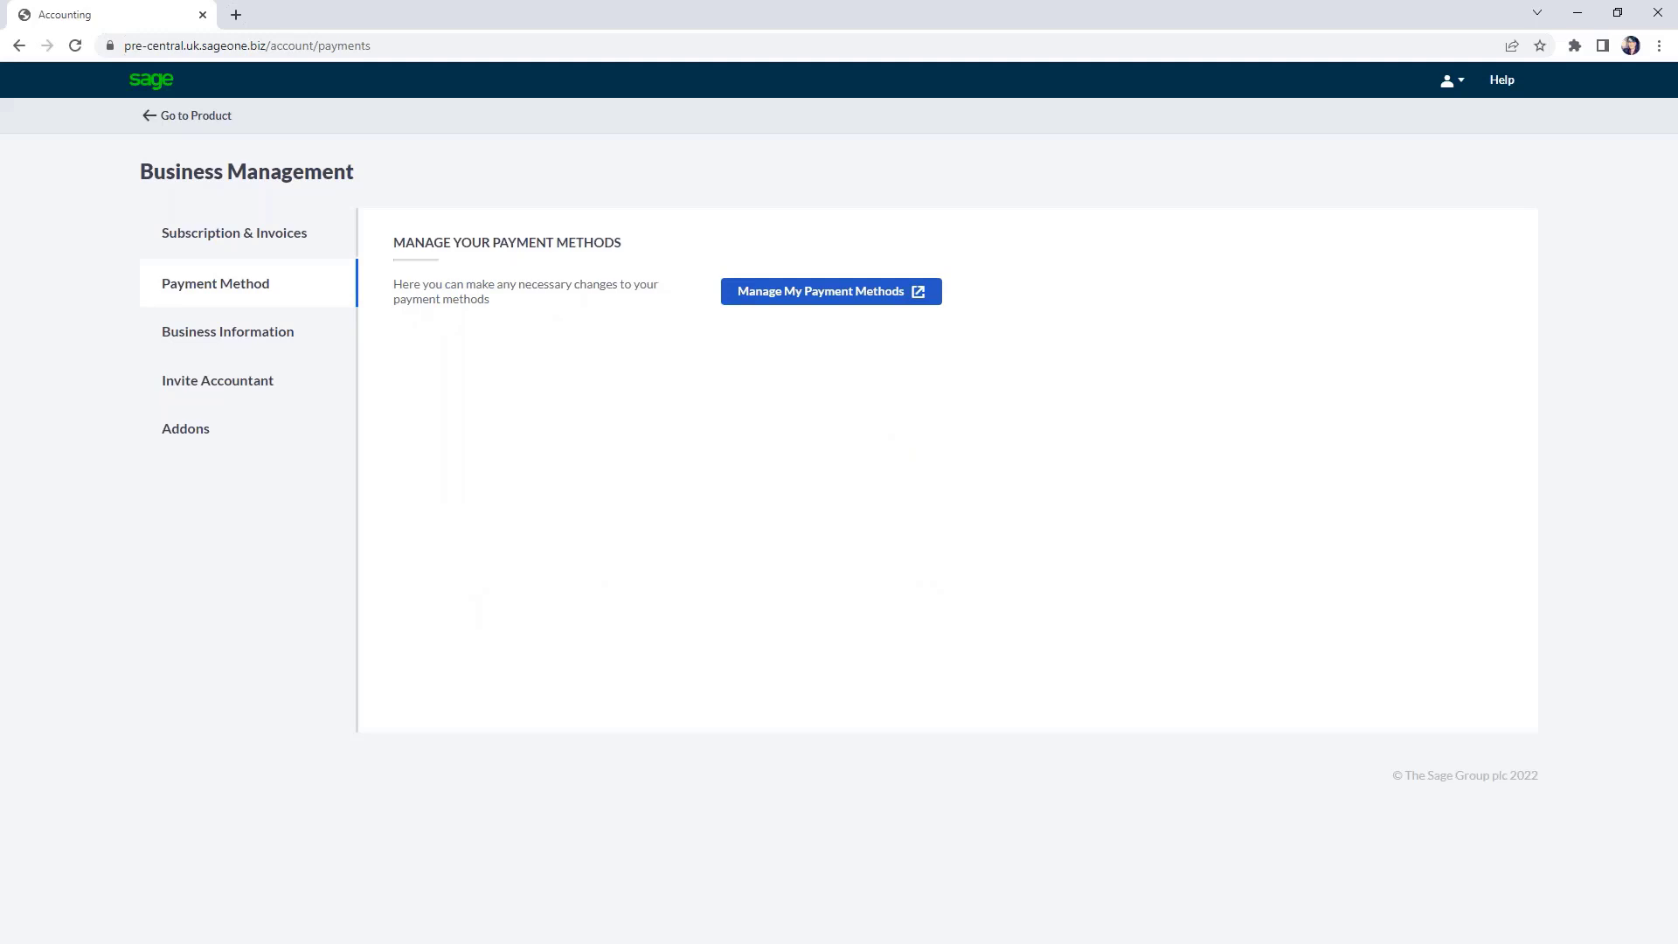
left_click(303, 241)
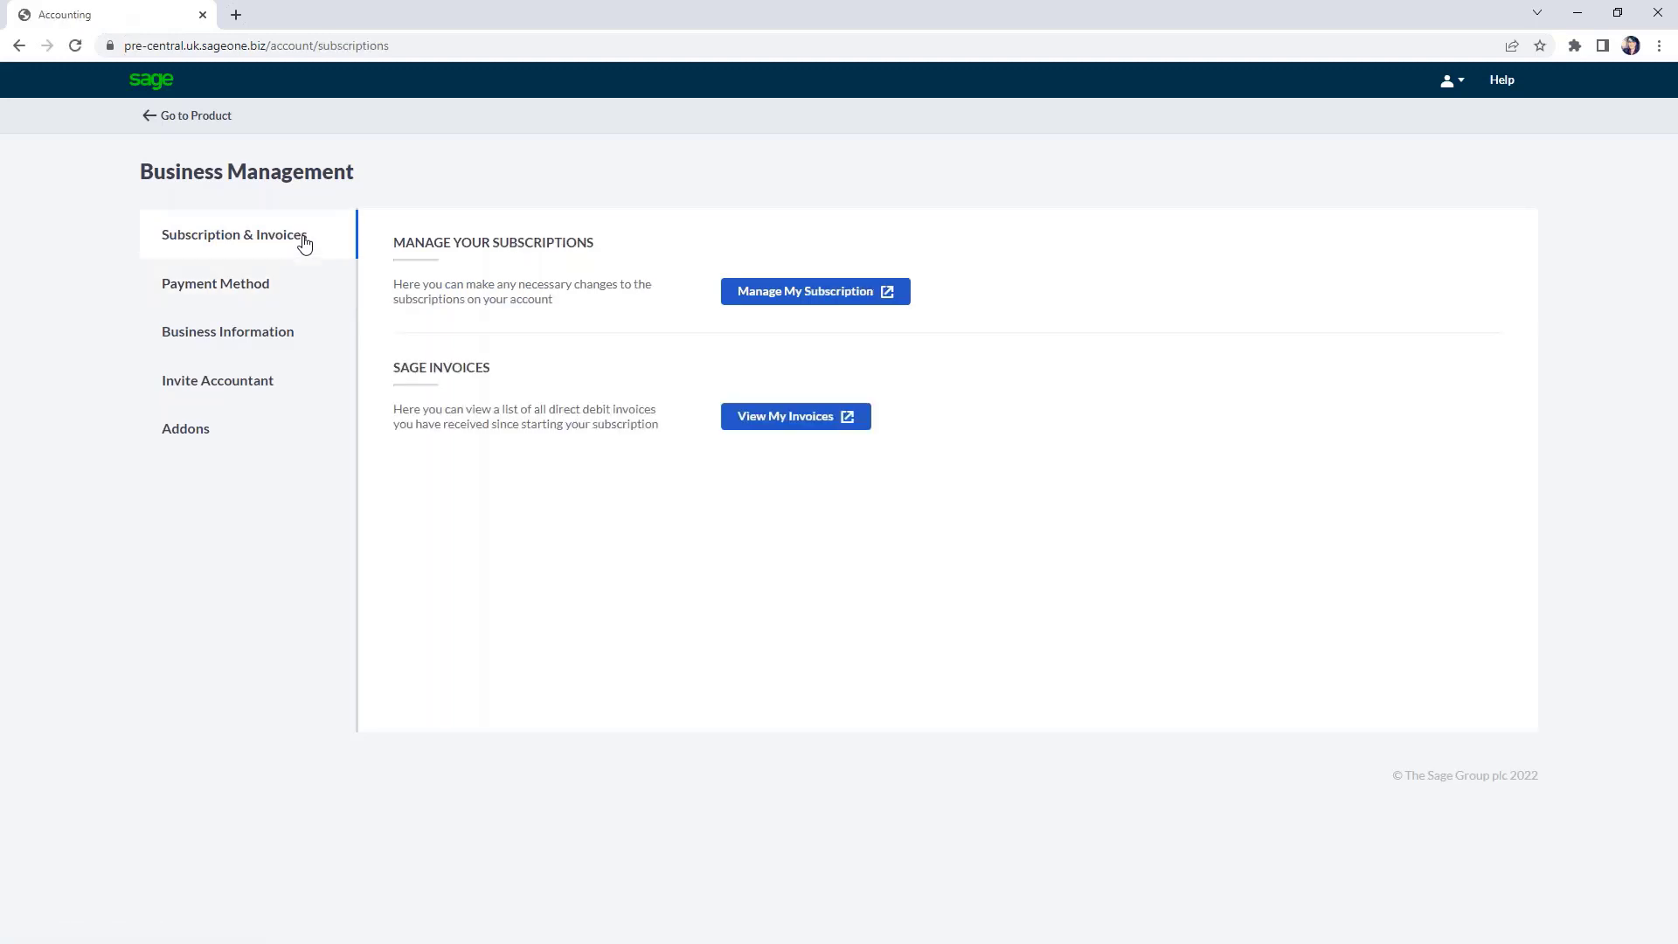
Look at the Payroll 10 service among the available subscription services, and cancel without changing the subscription.
left_click(847, 304)
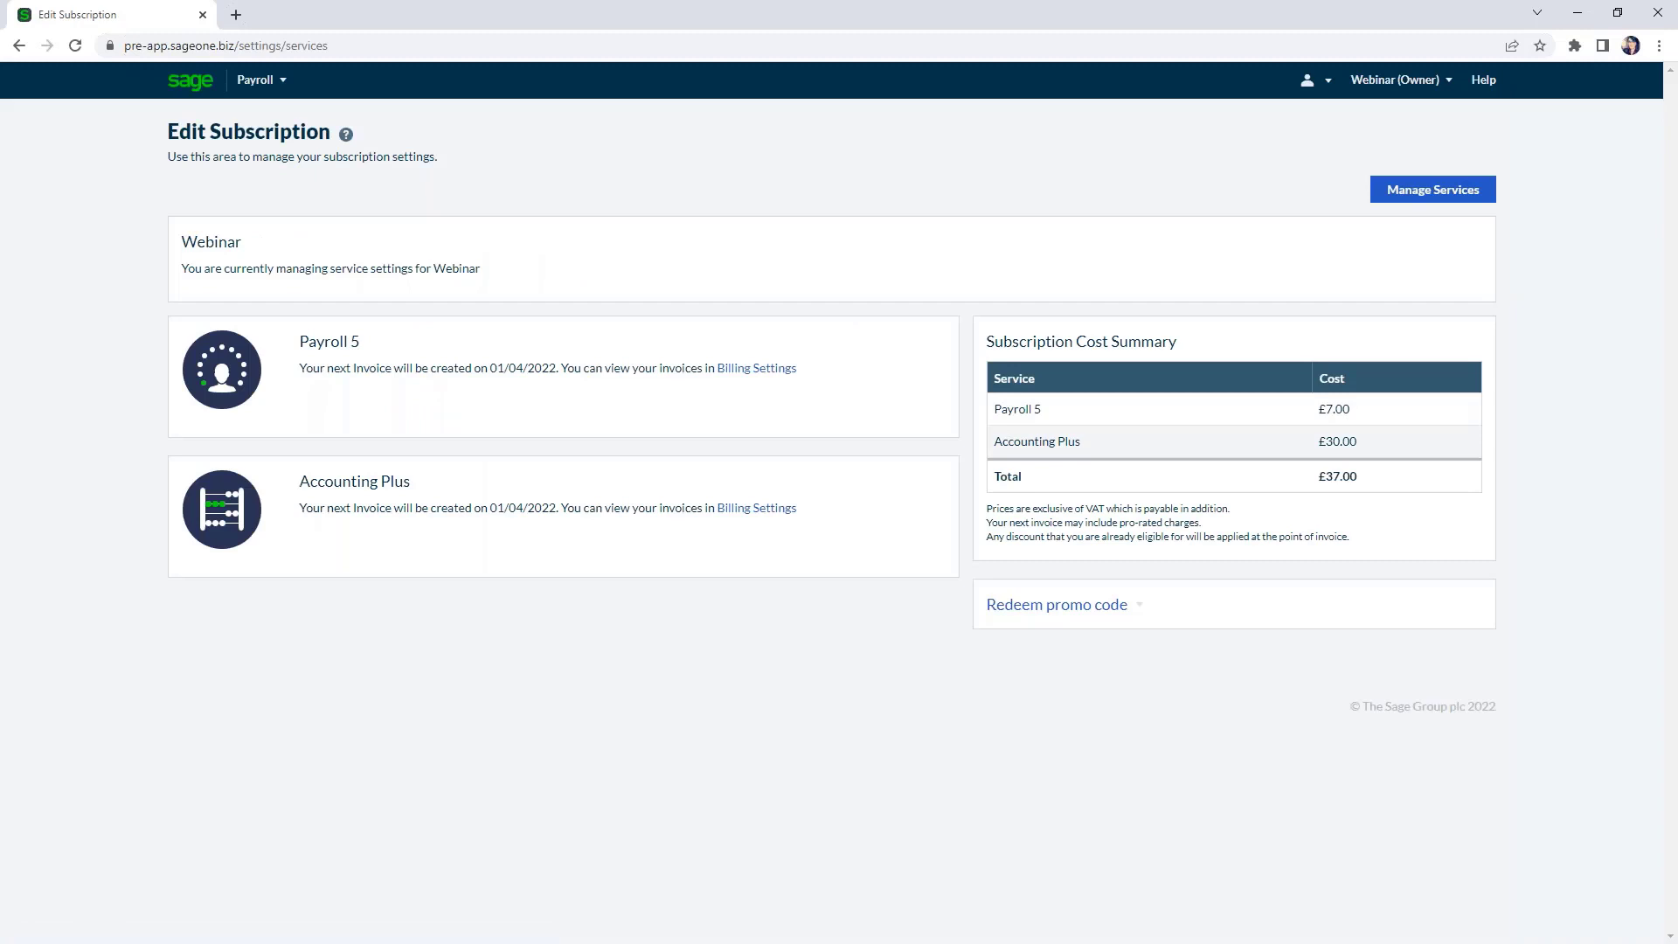
left_click(1390, 204)
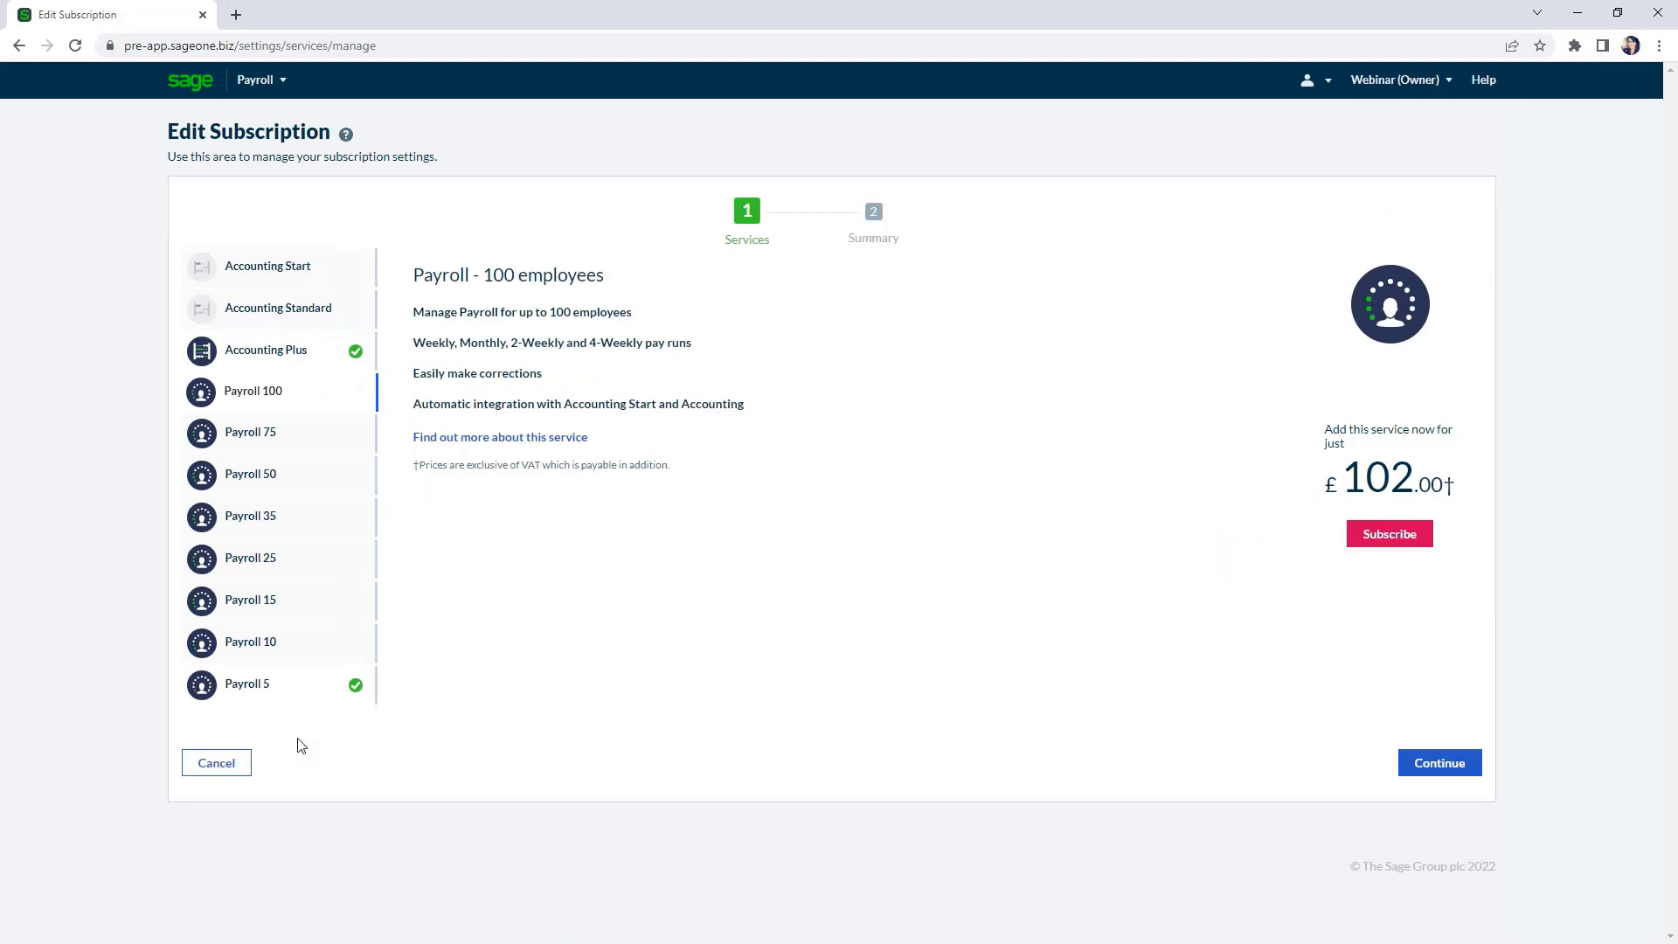
left_click(269, 649)
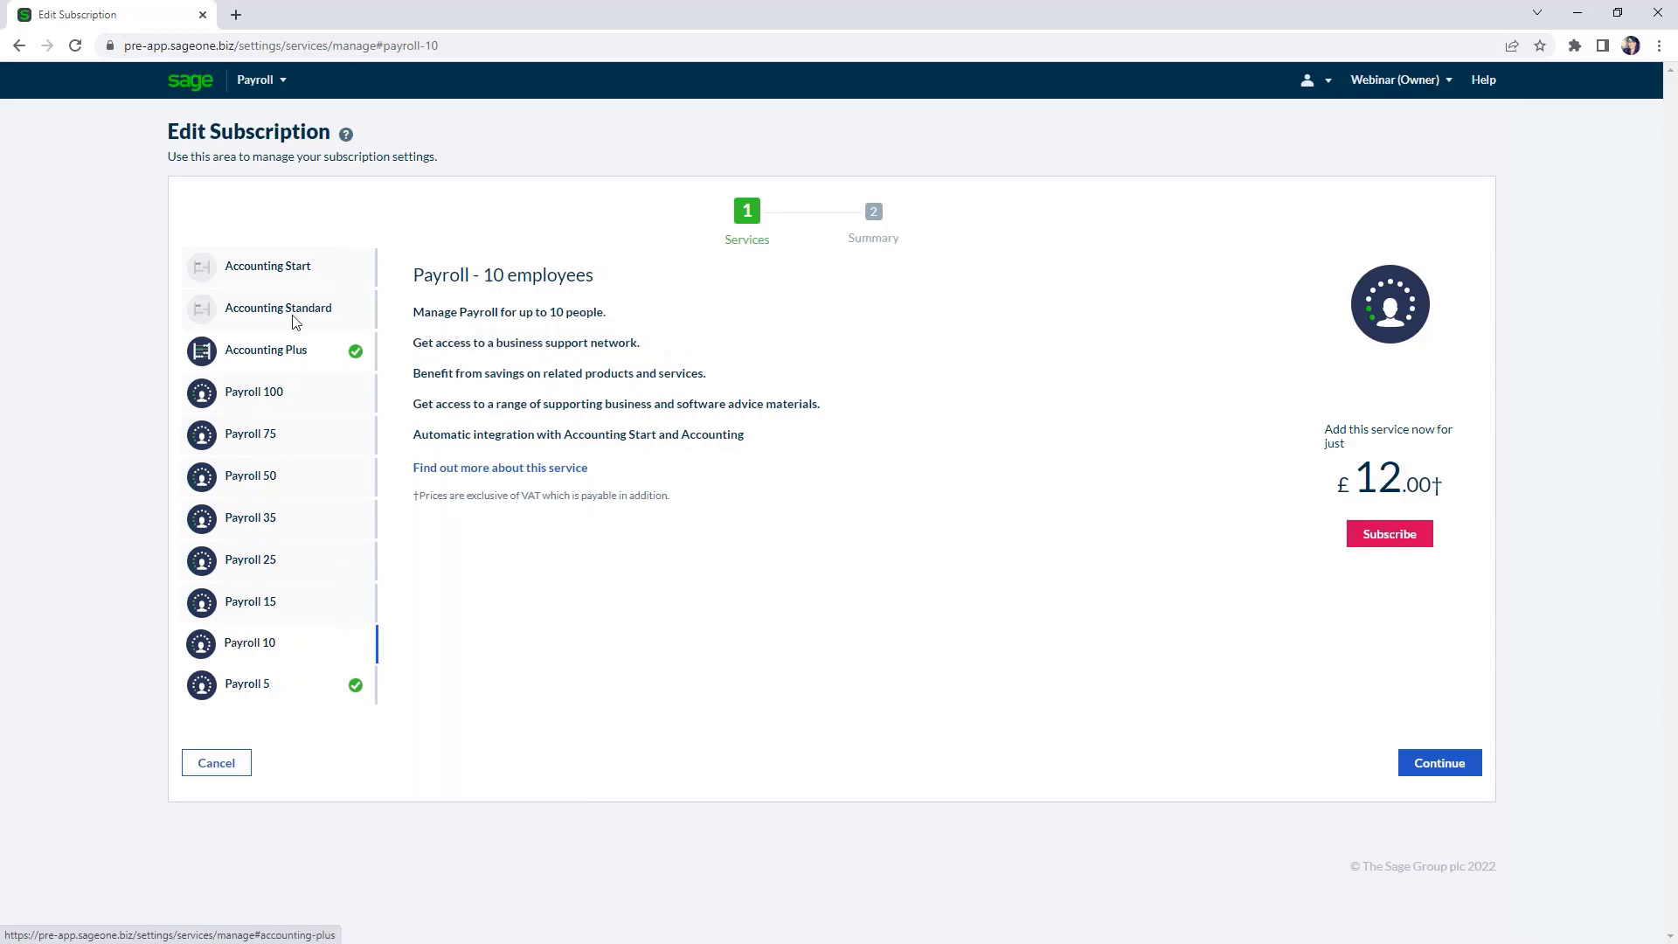
left_click(222, 760)
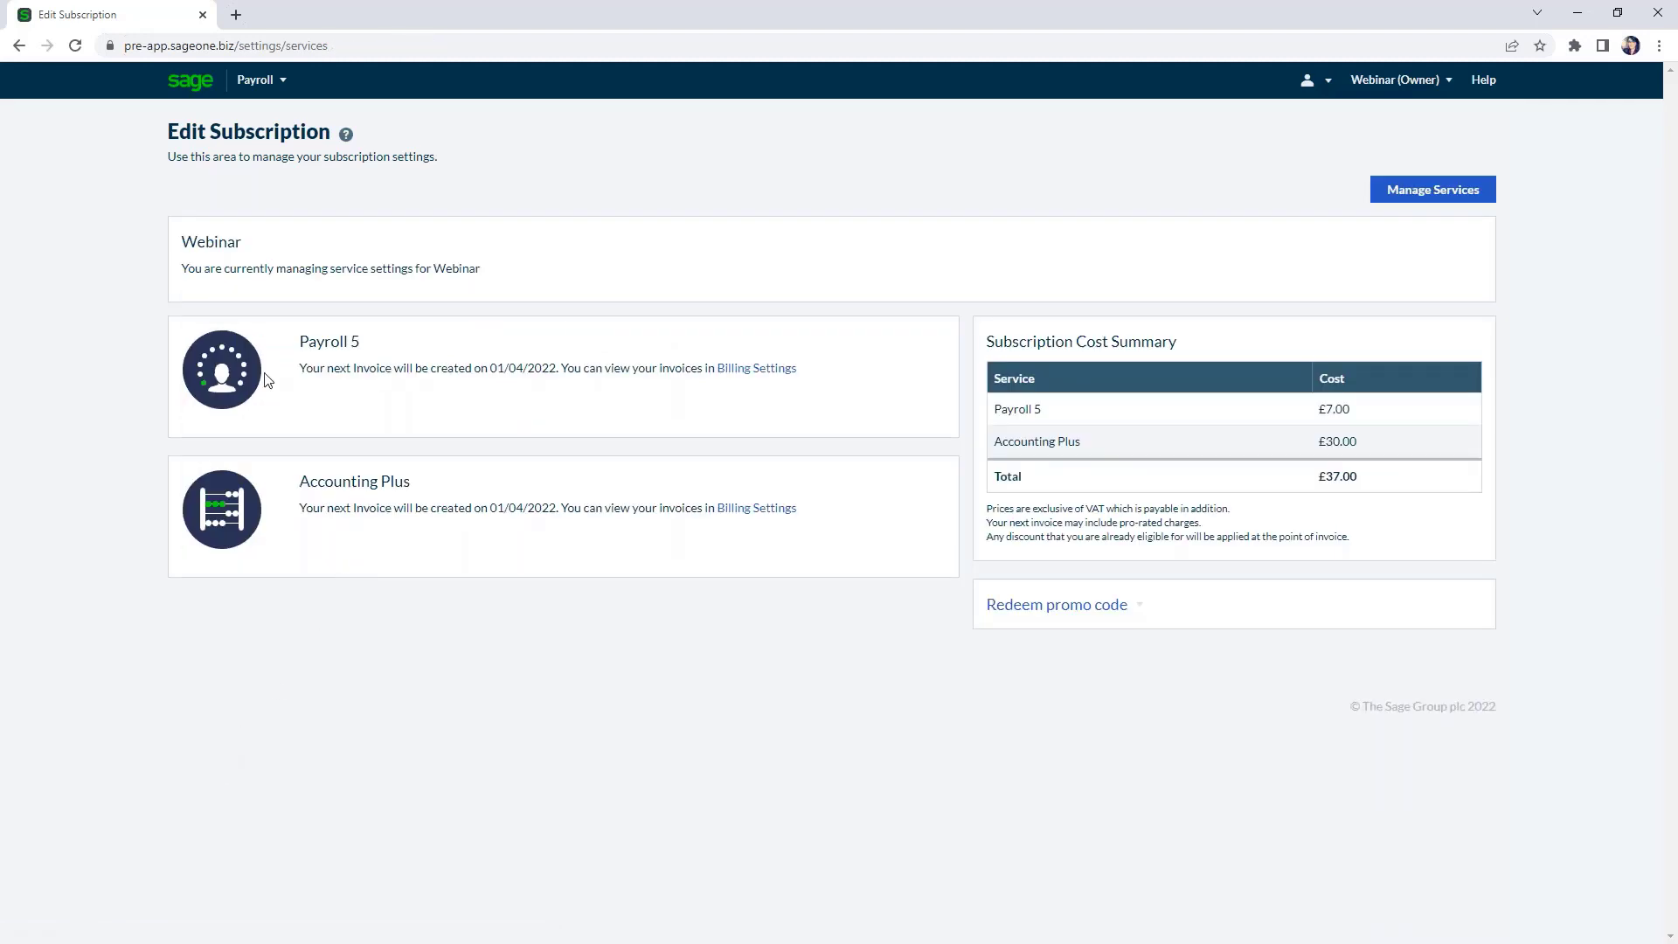
Return to Payroll and view the users and their permissions through the payroll settings.
left_click(257, 85)
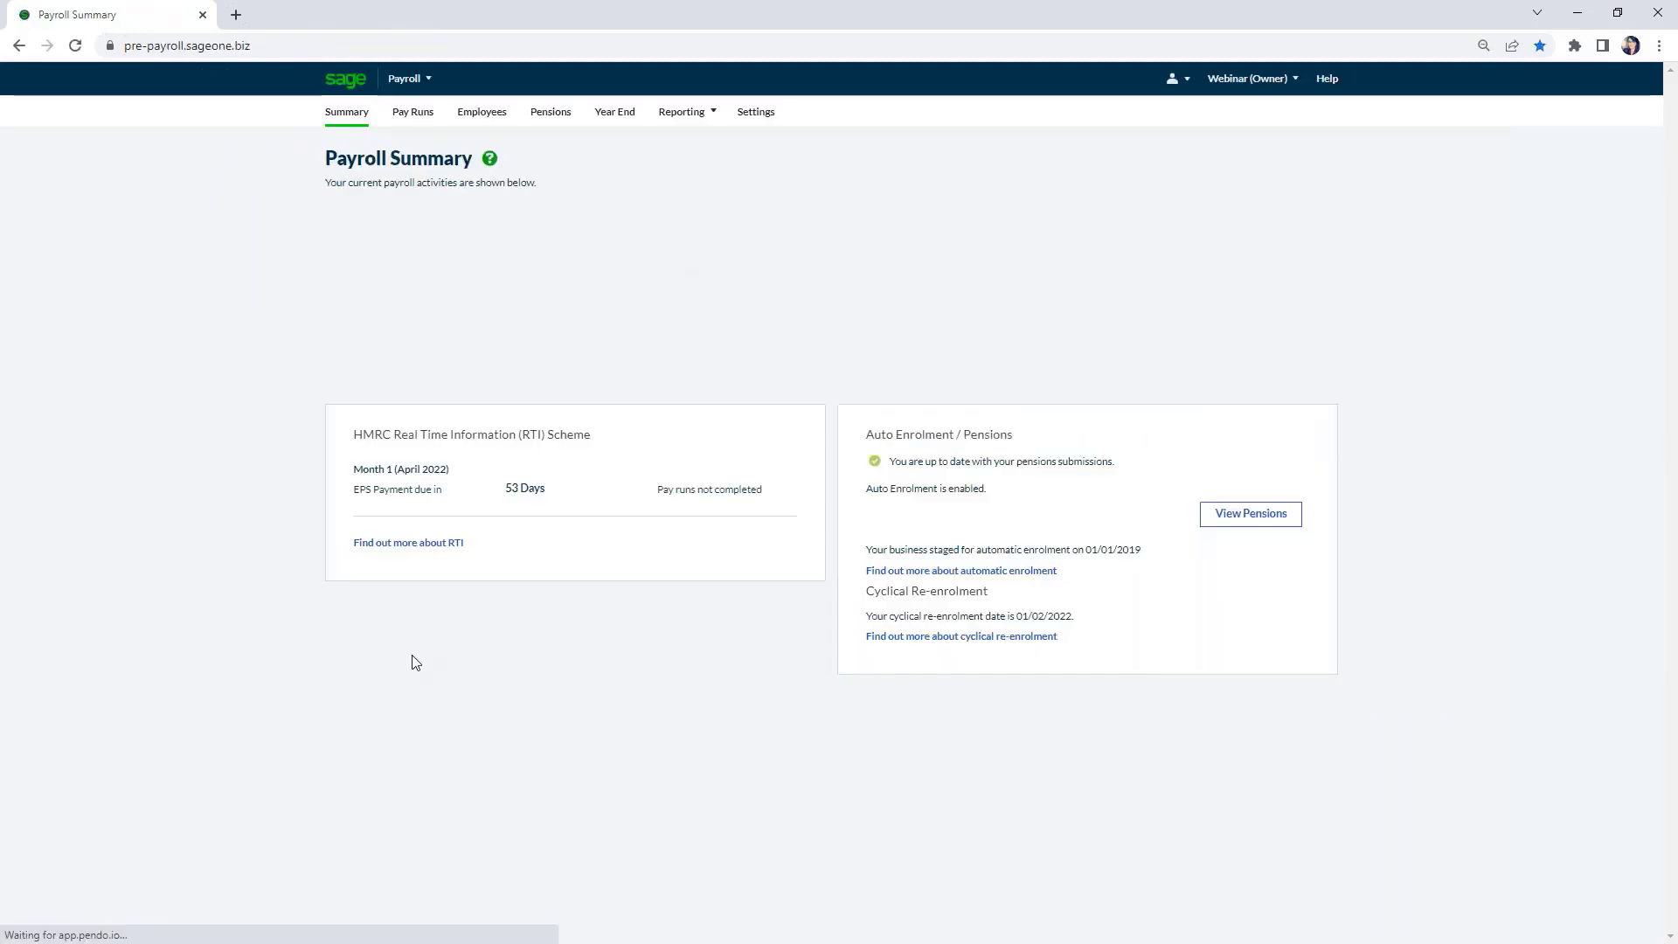
mouse_move(421, 78)
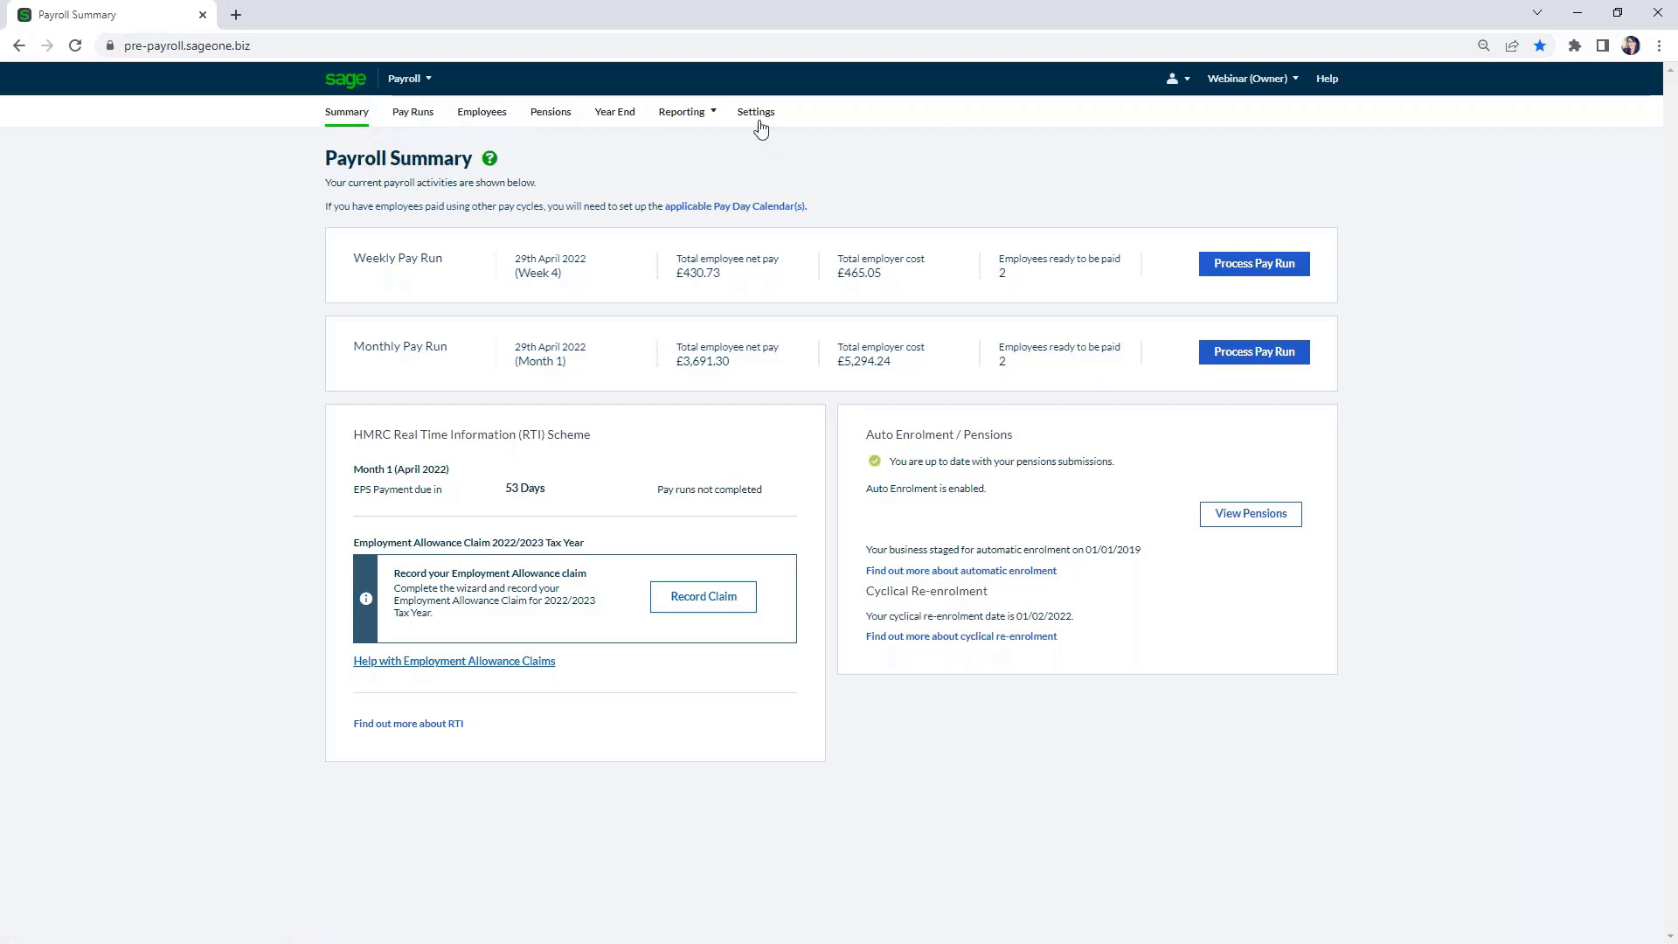
left_click(760, 123)
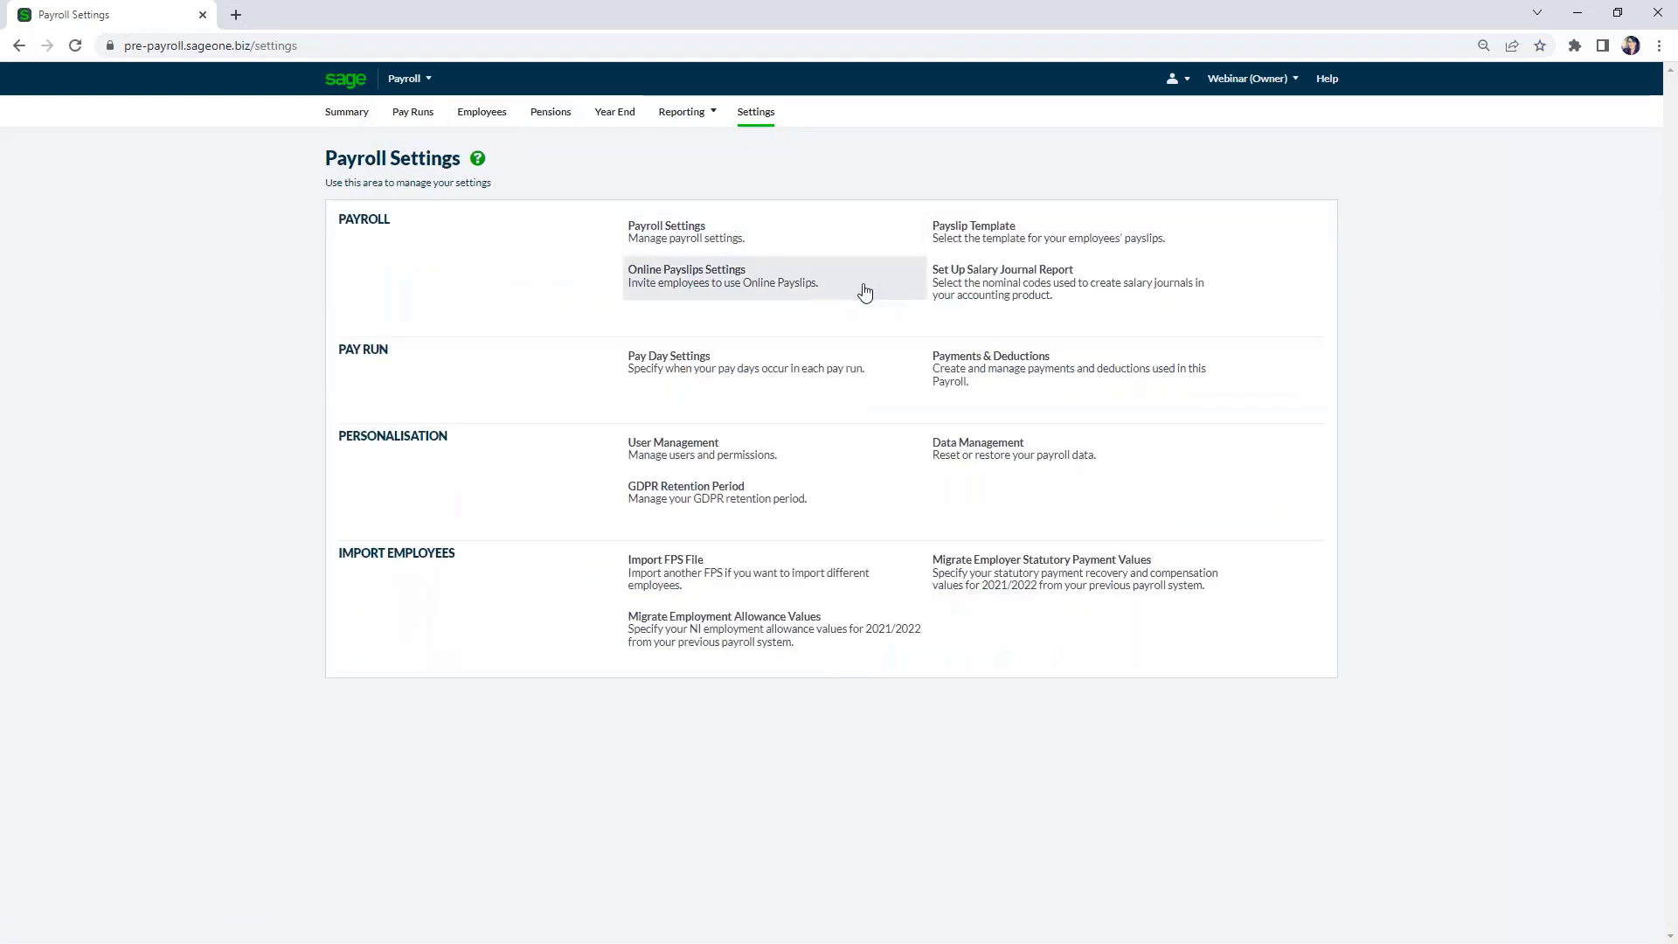
left_click(797, 455)
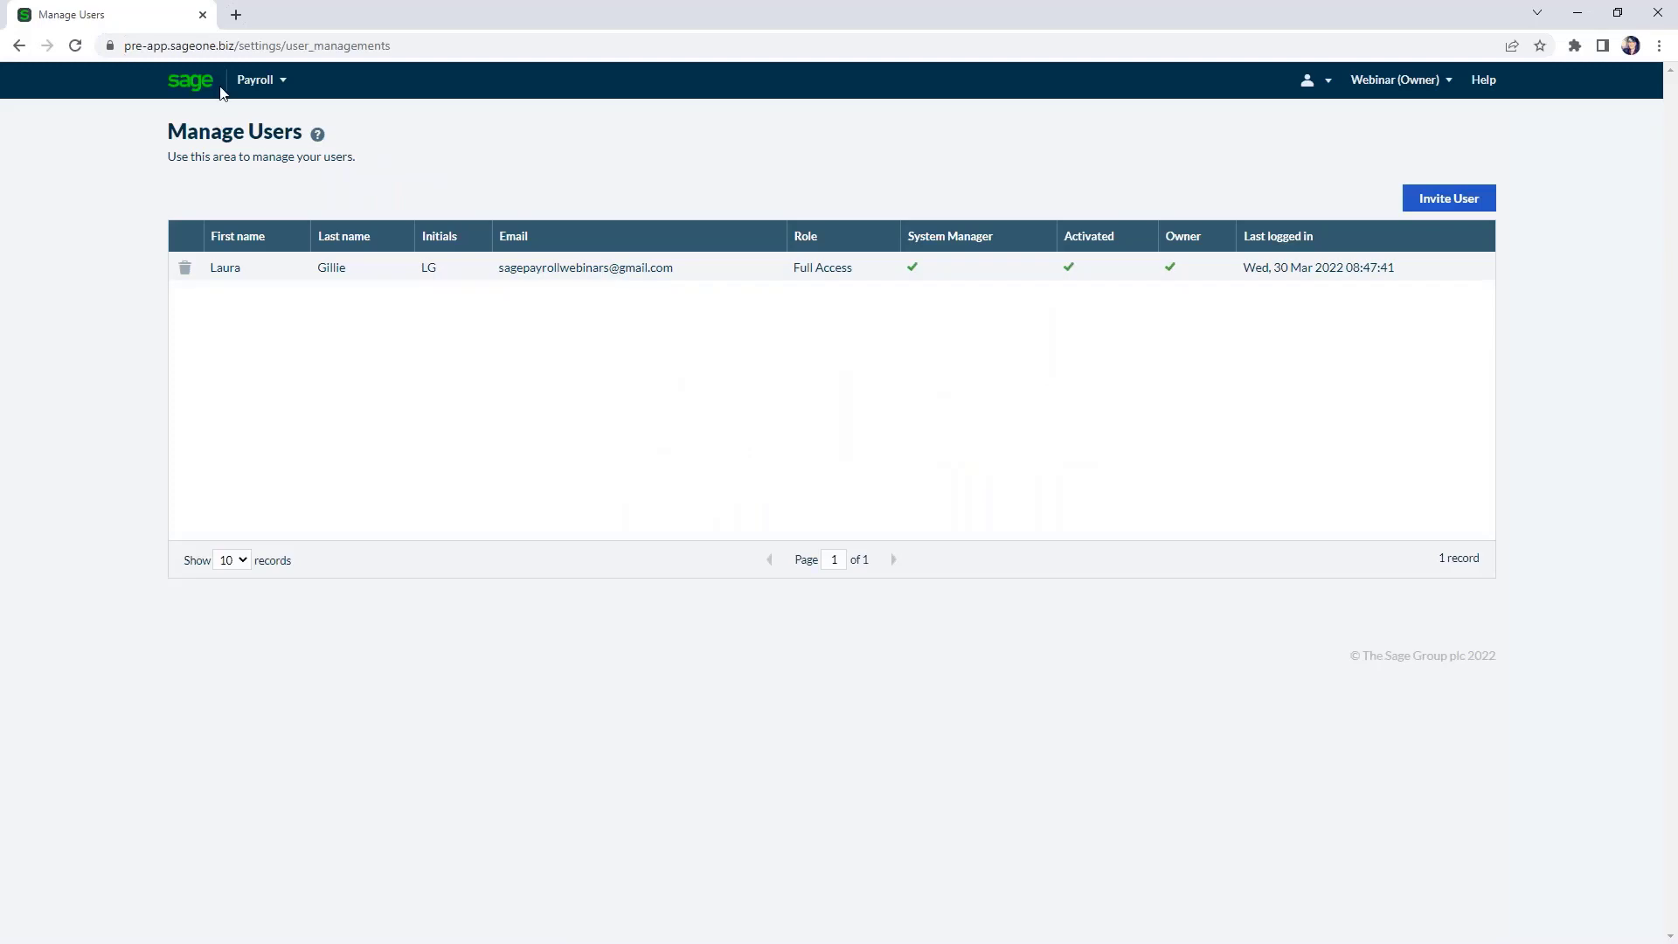
Preview the Week 4 weekly pay run up to its absences stage, and return to the payroll summary.
left_click(249, 83)
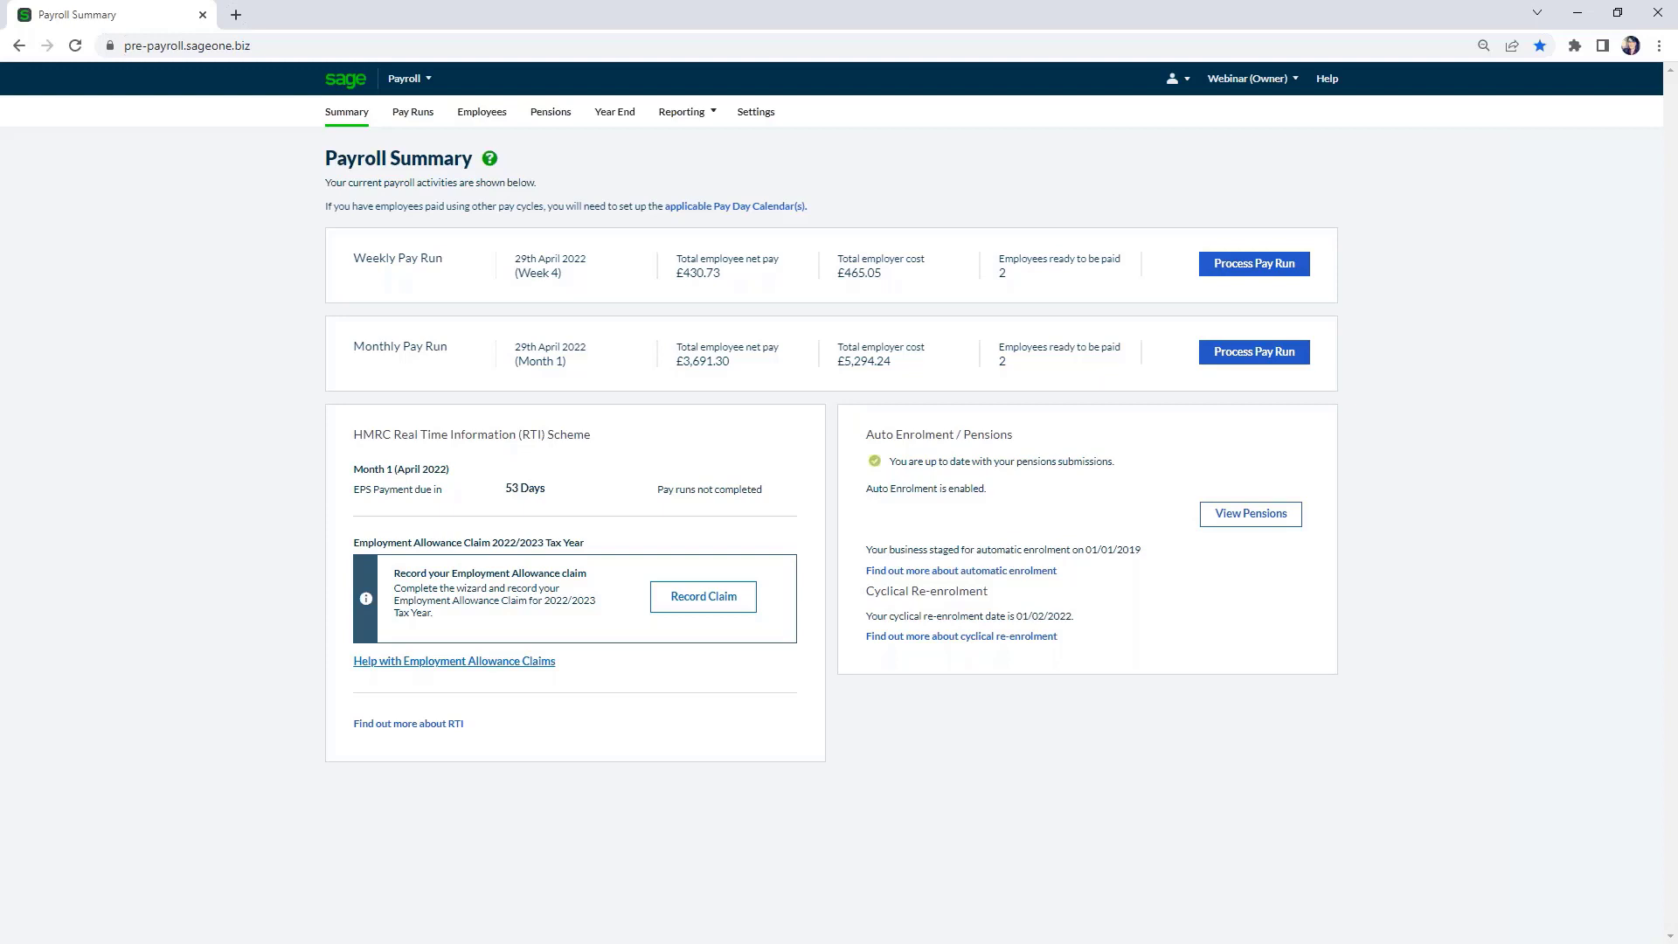
left_click(1291, 266)
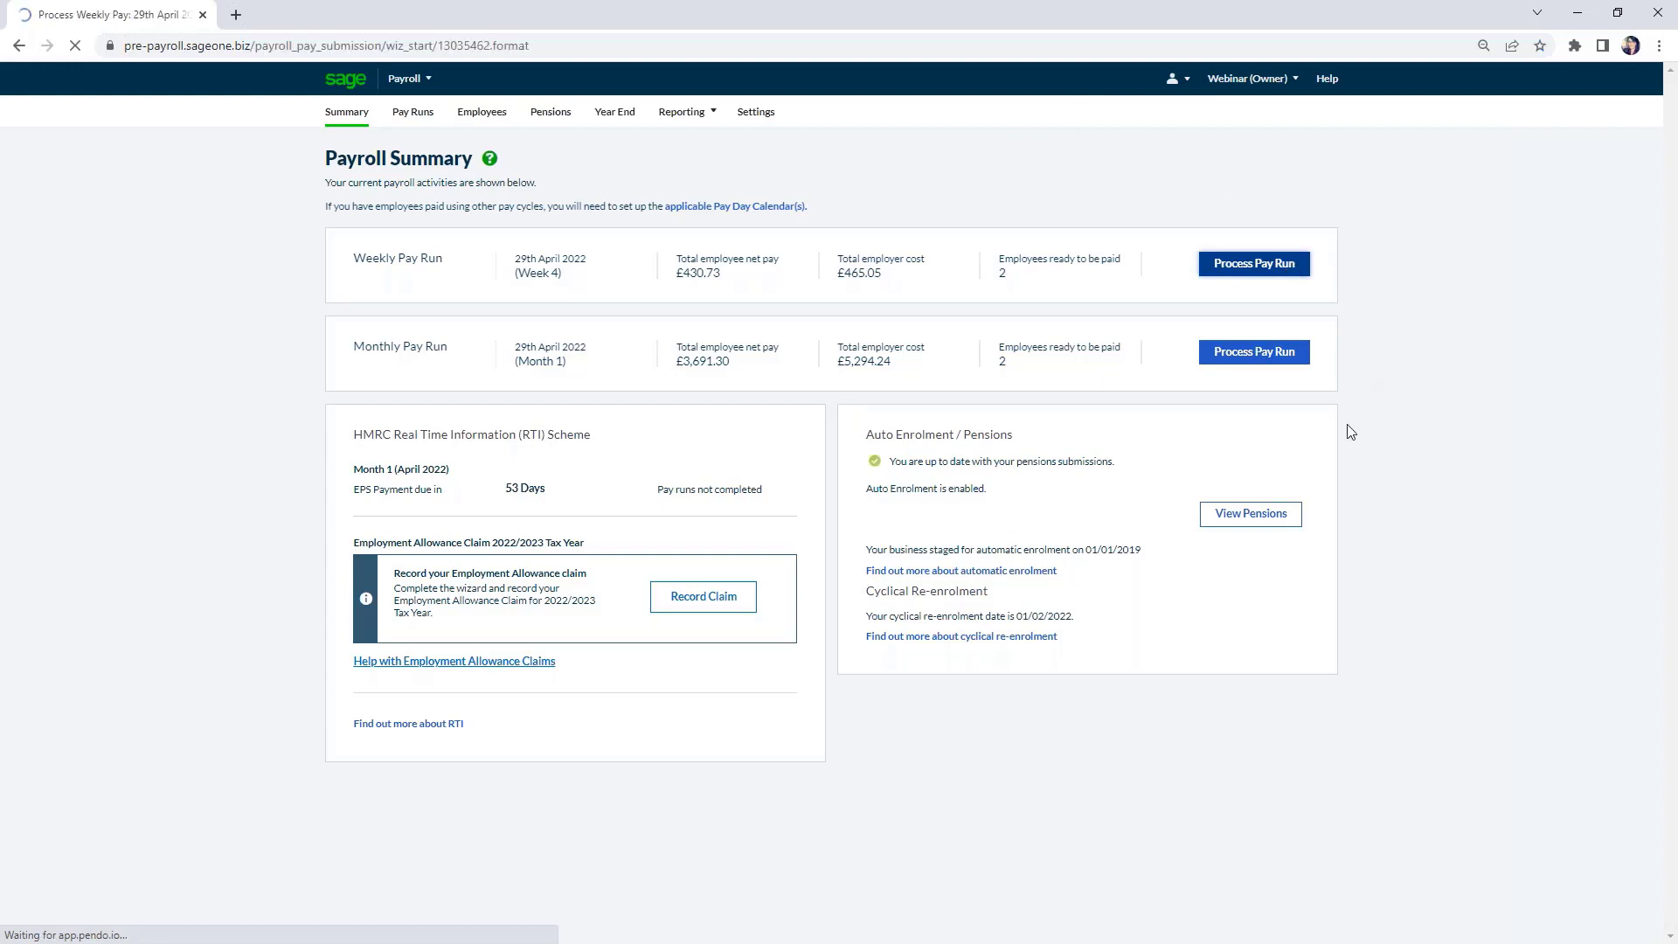
left_click(1319, 226)
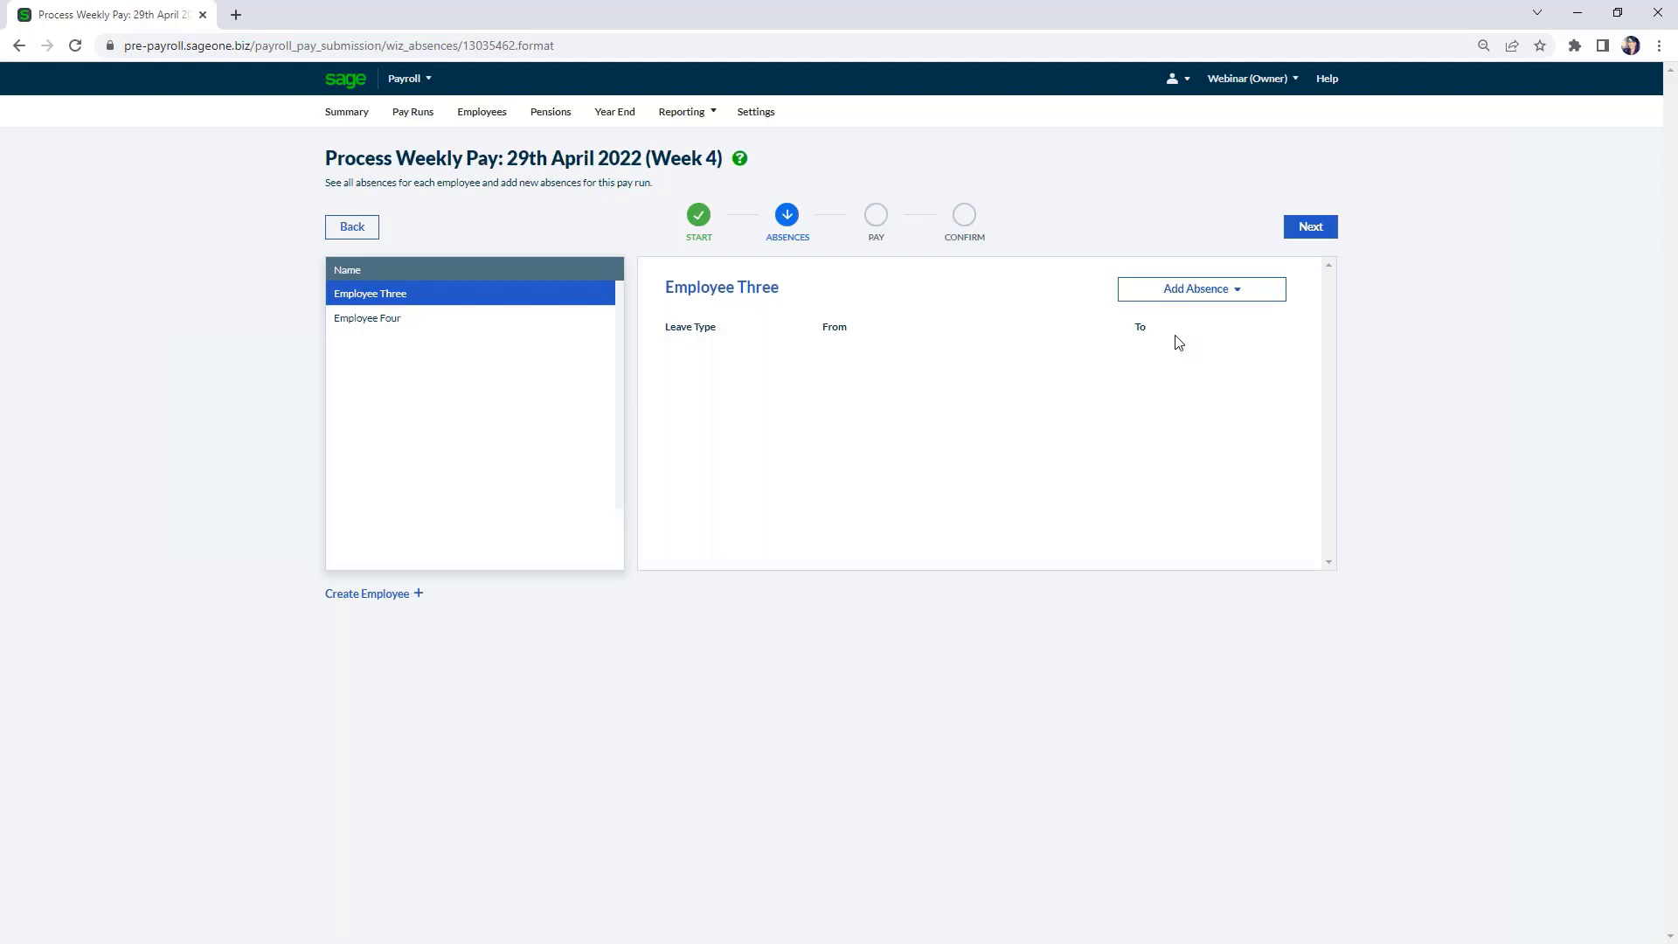
left_click(352, 121)
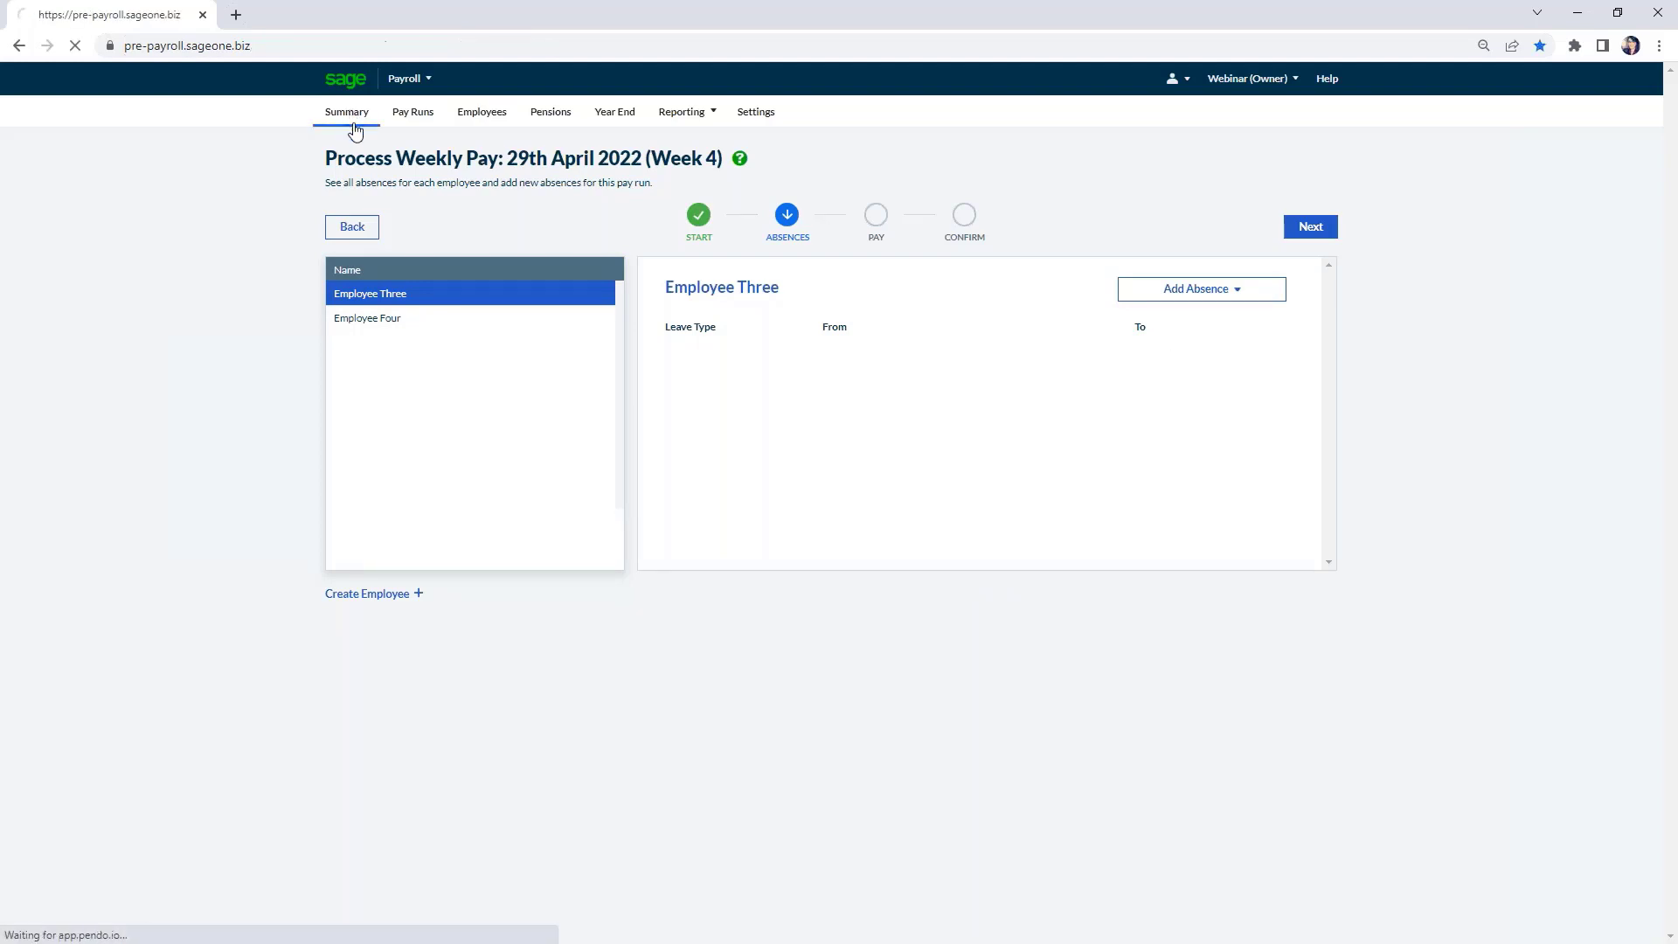
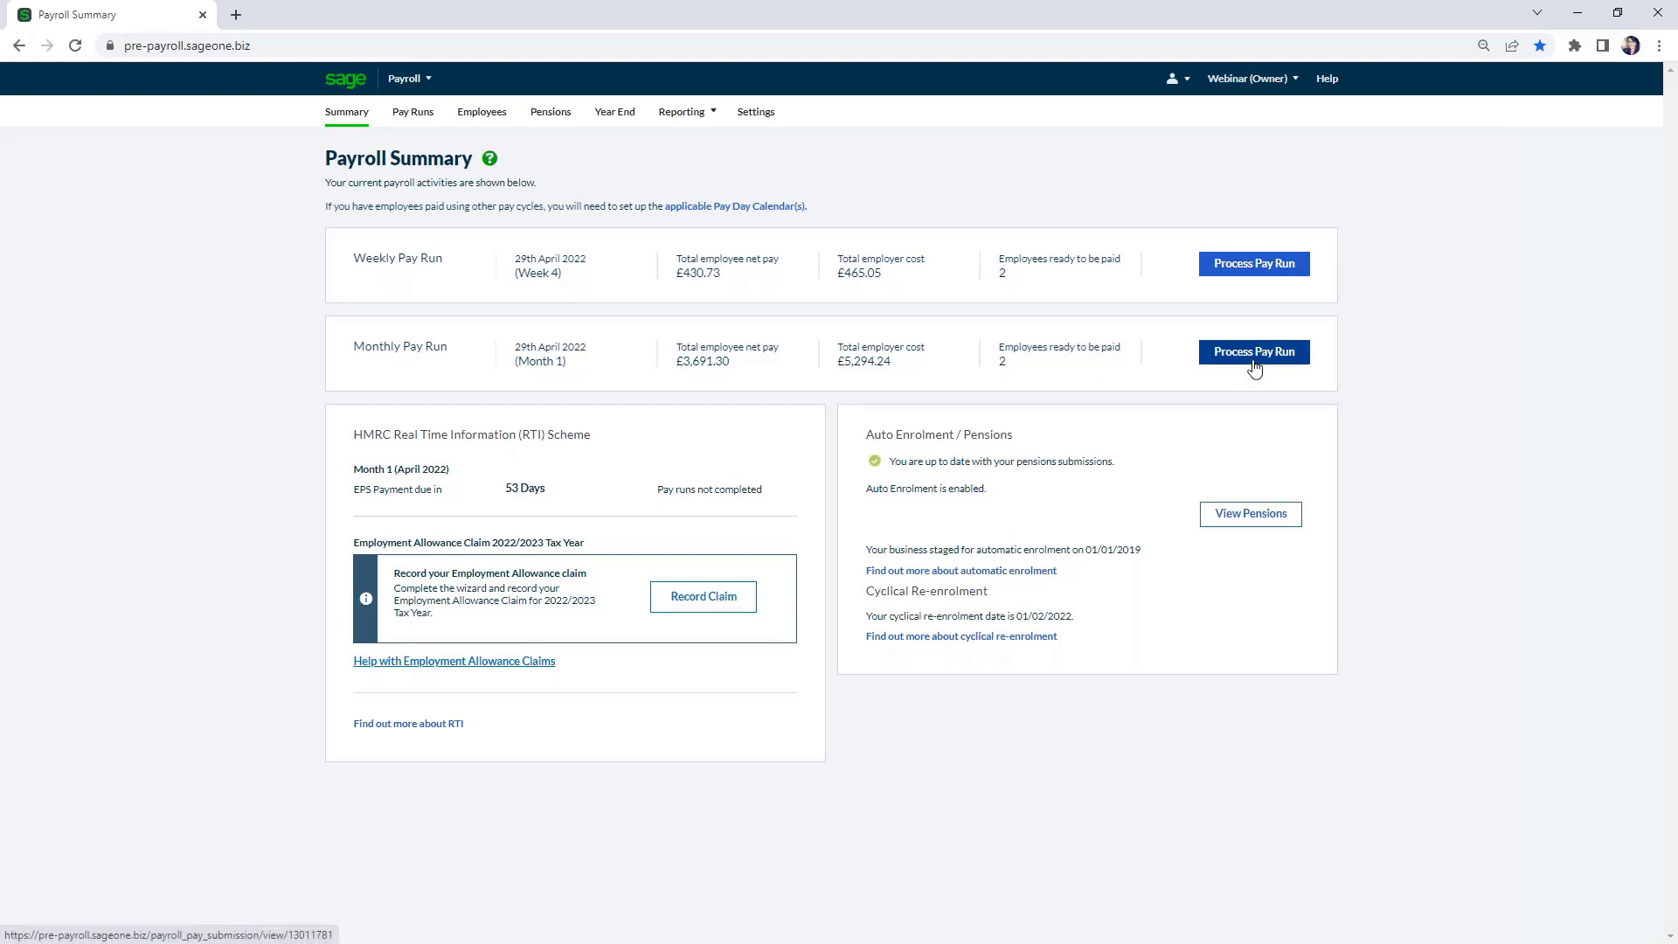
View the list of pay runs and return to the payroll summary.
left_click(407, 121)
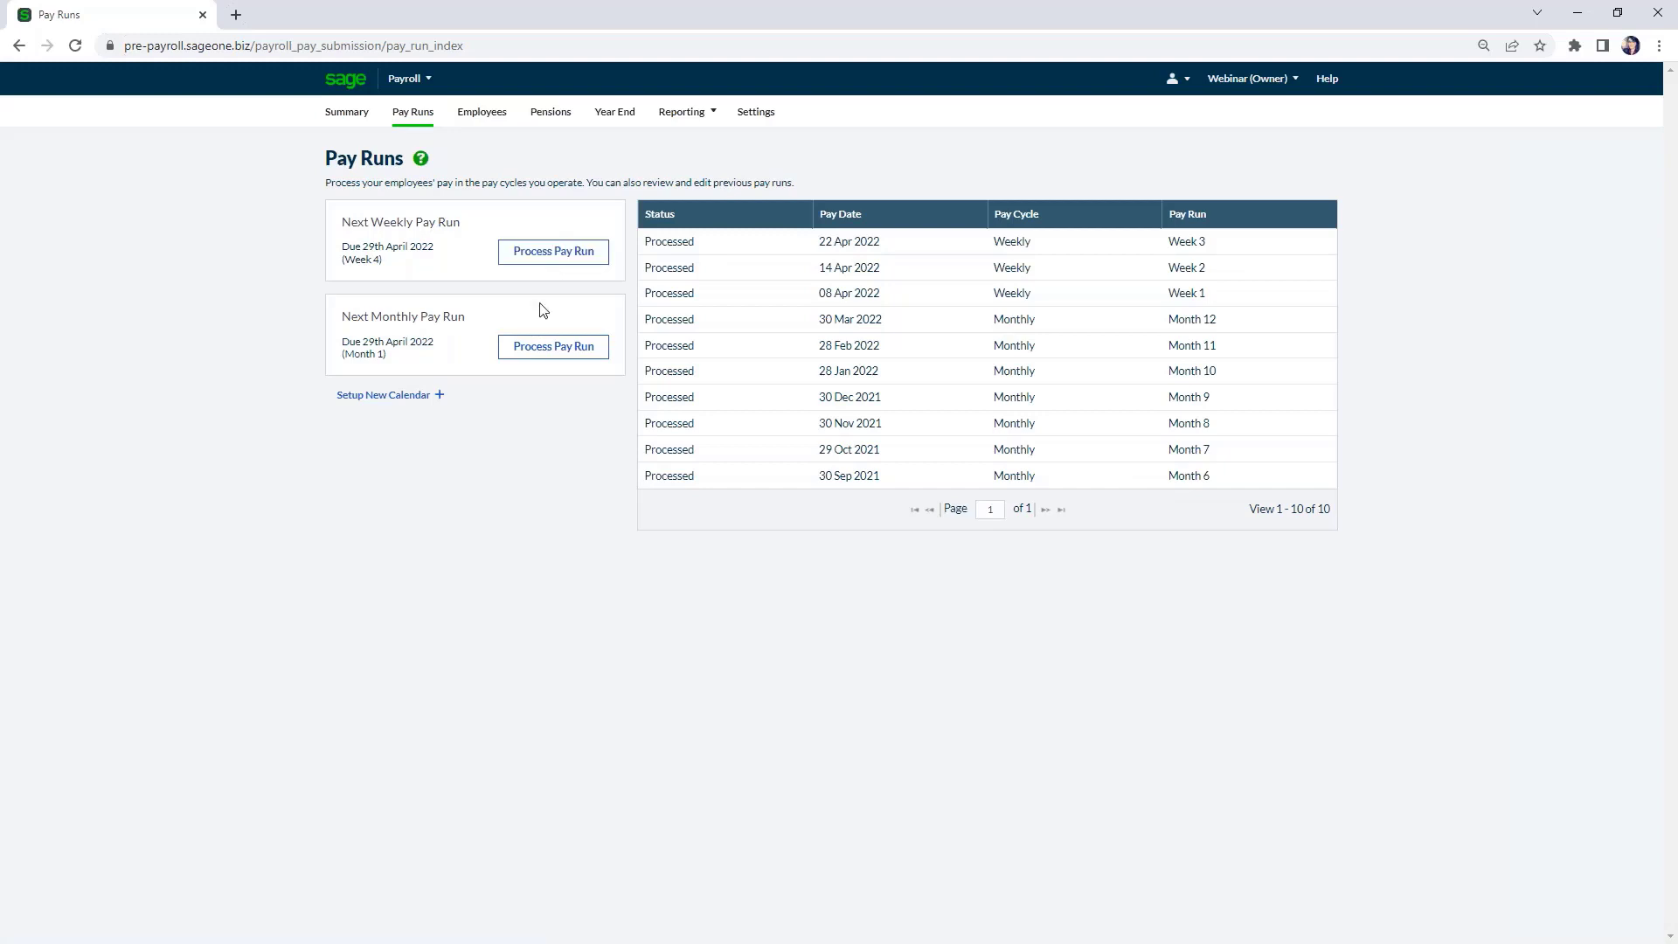
left_click(347, 112)
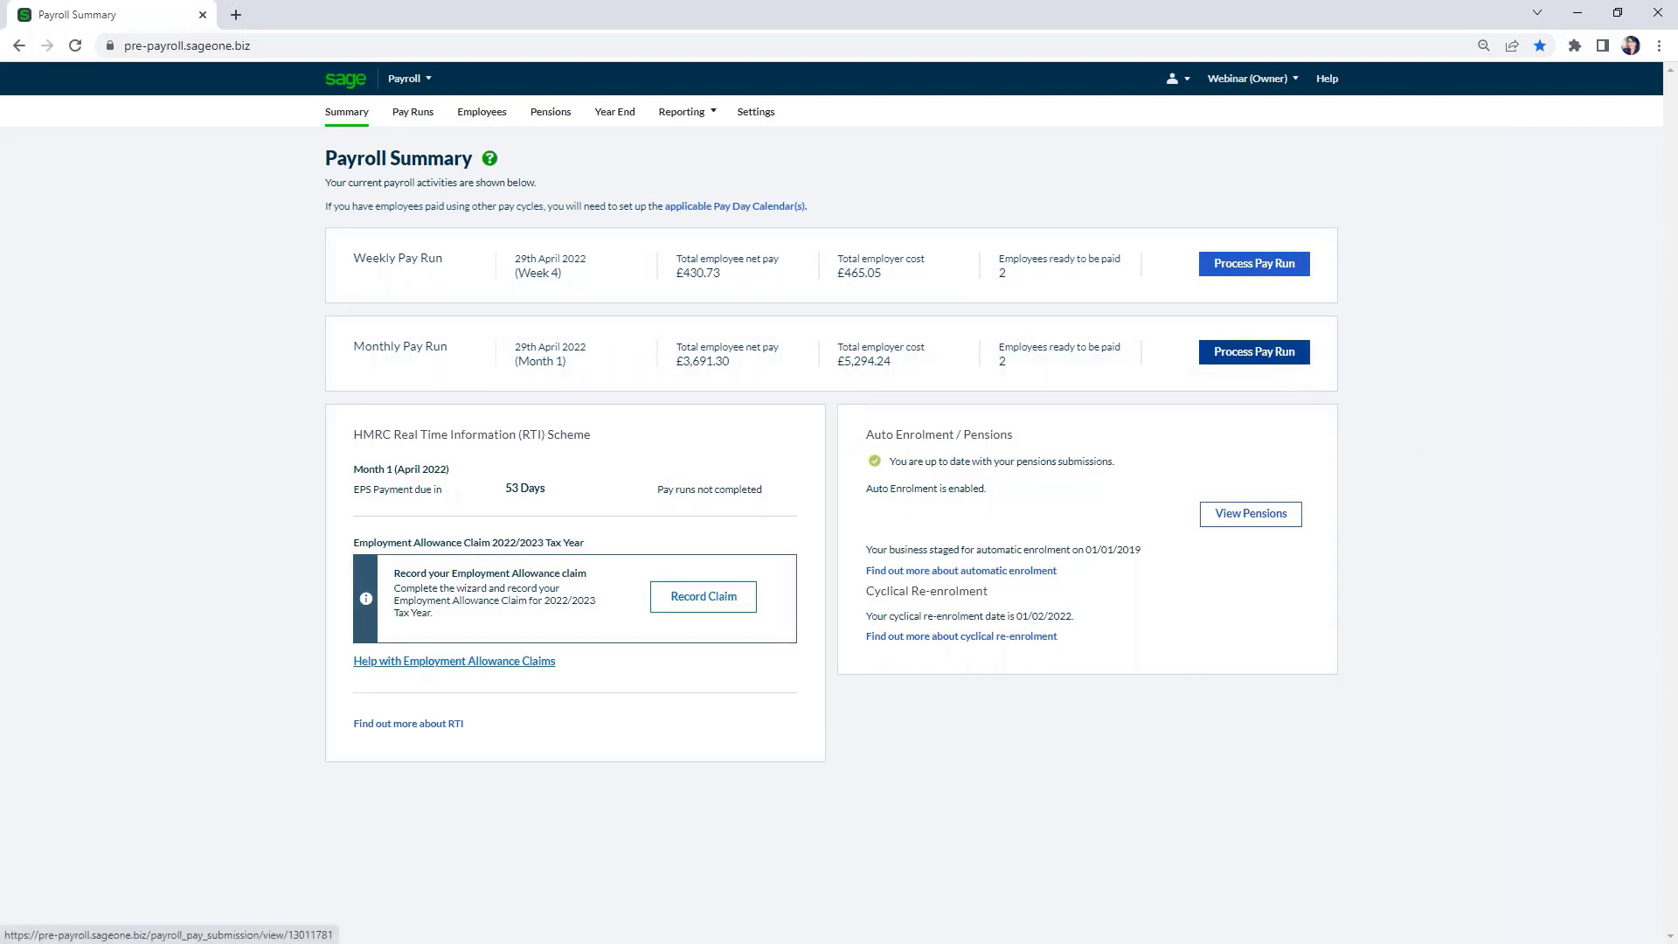
Start the monthly pay run for Month 1, confirm 29/04/2022 as the pay date, and continue to the absences stage.
left_click(1269, 360)
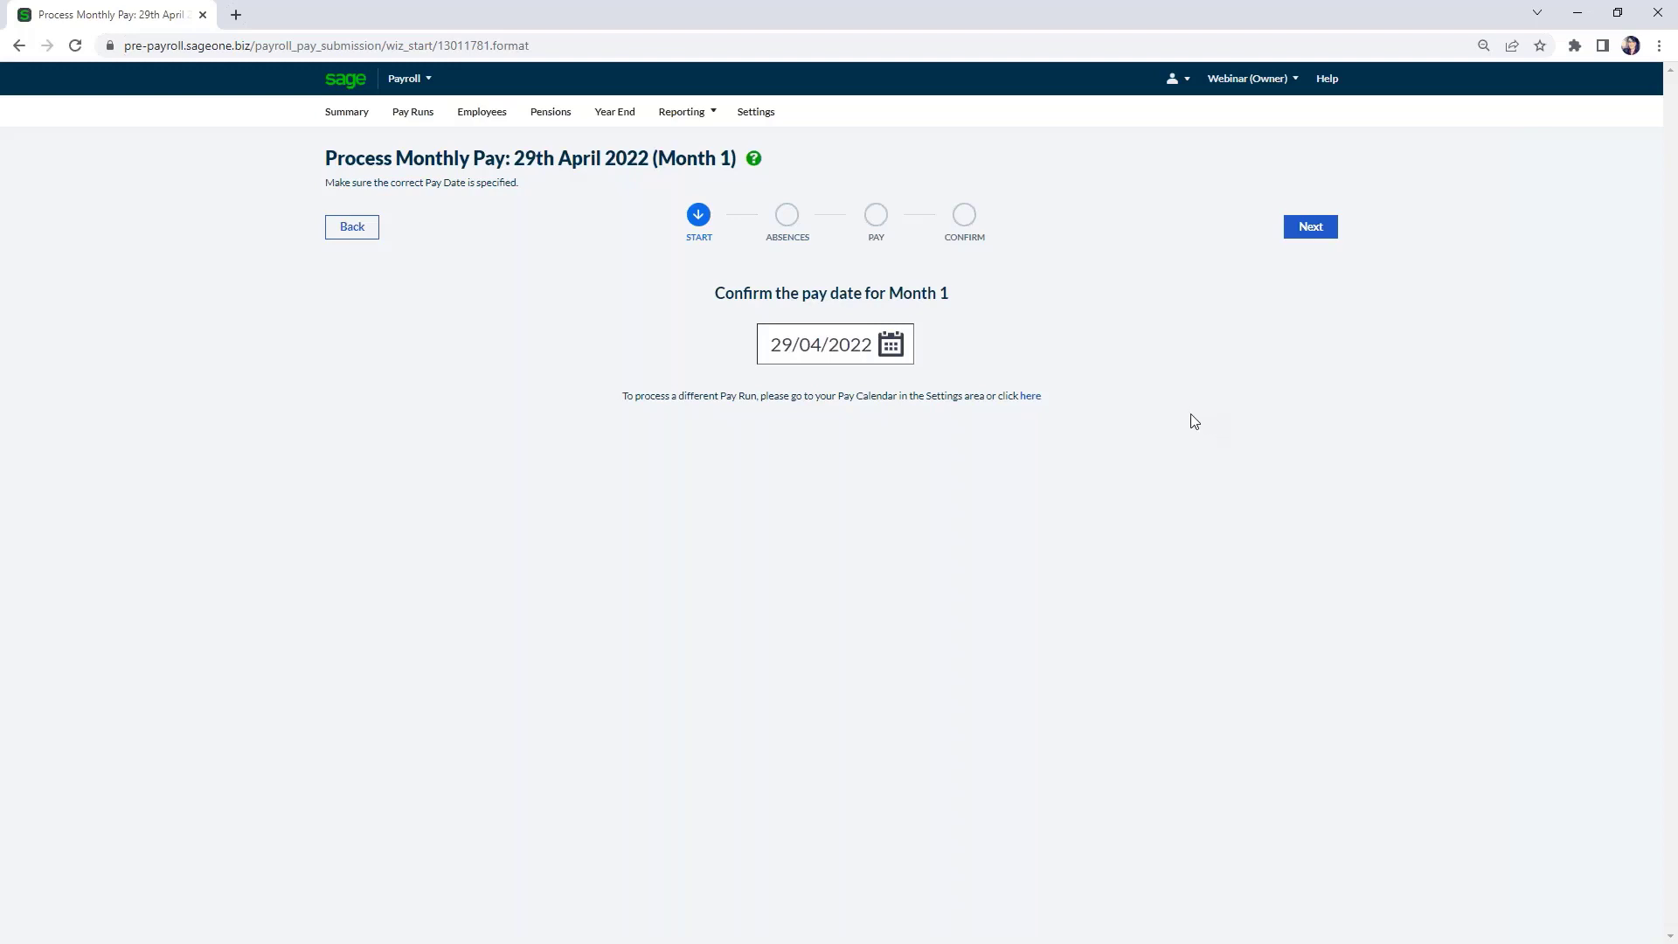
left_click(892, 345)
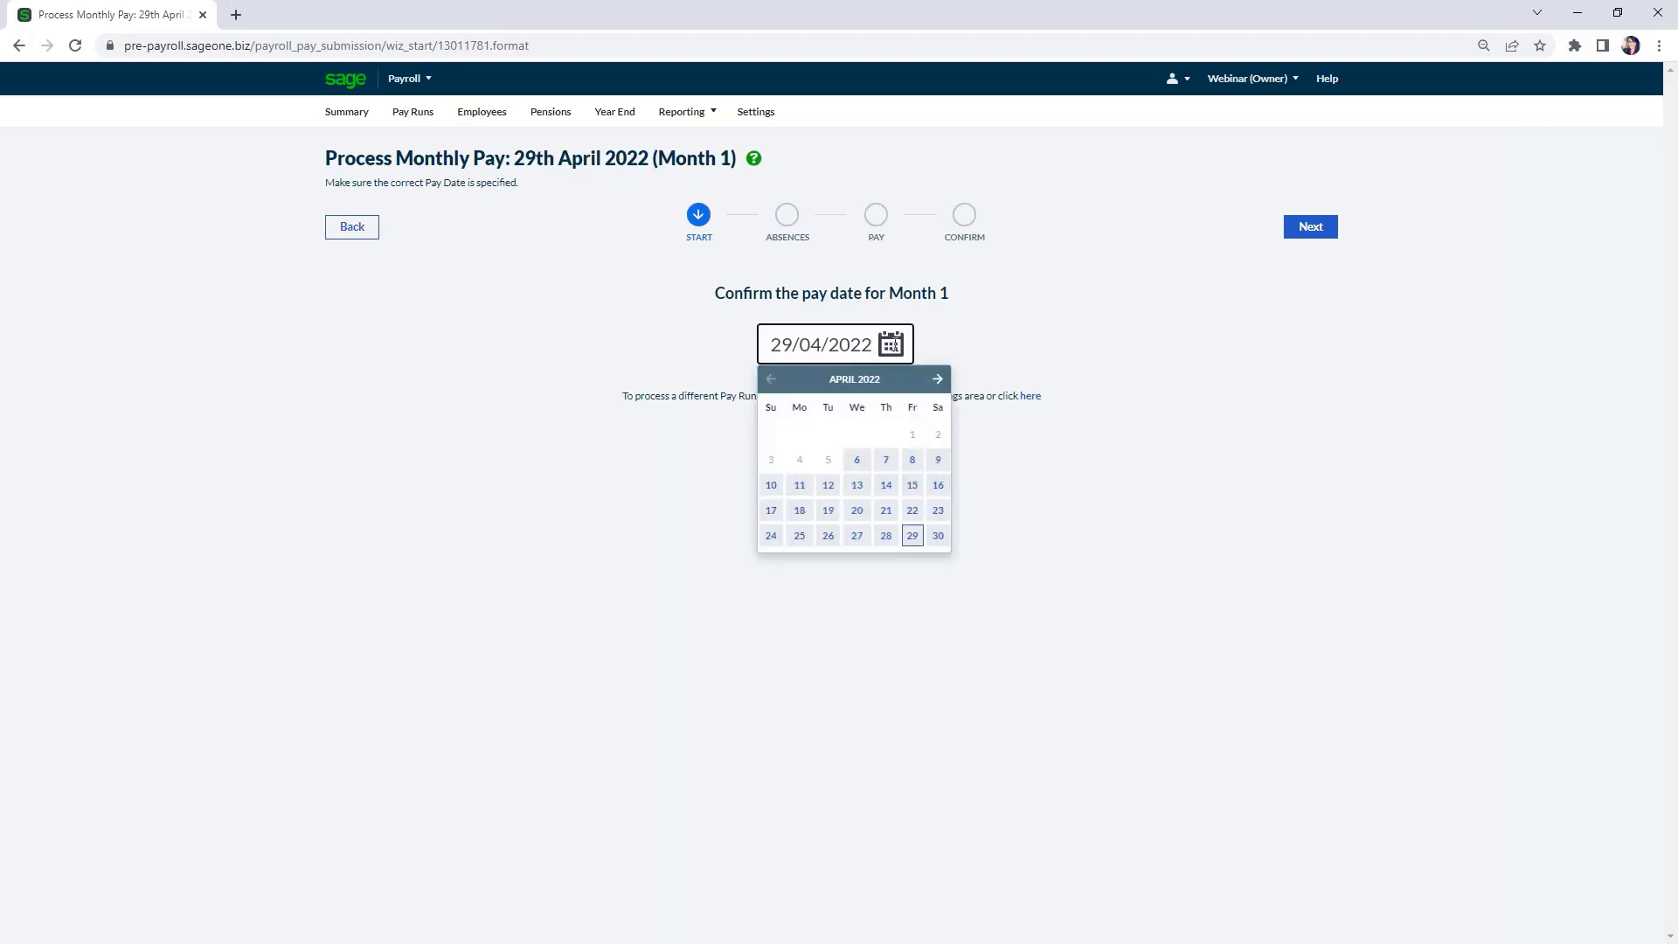
left_click(936, 378)
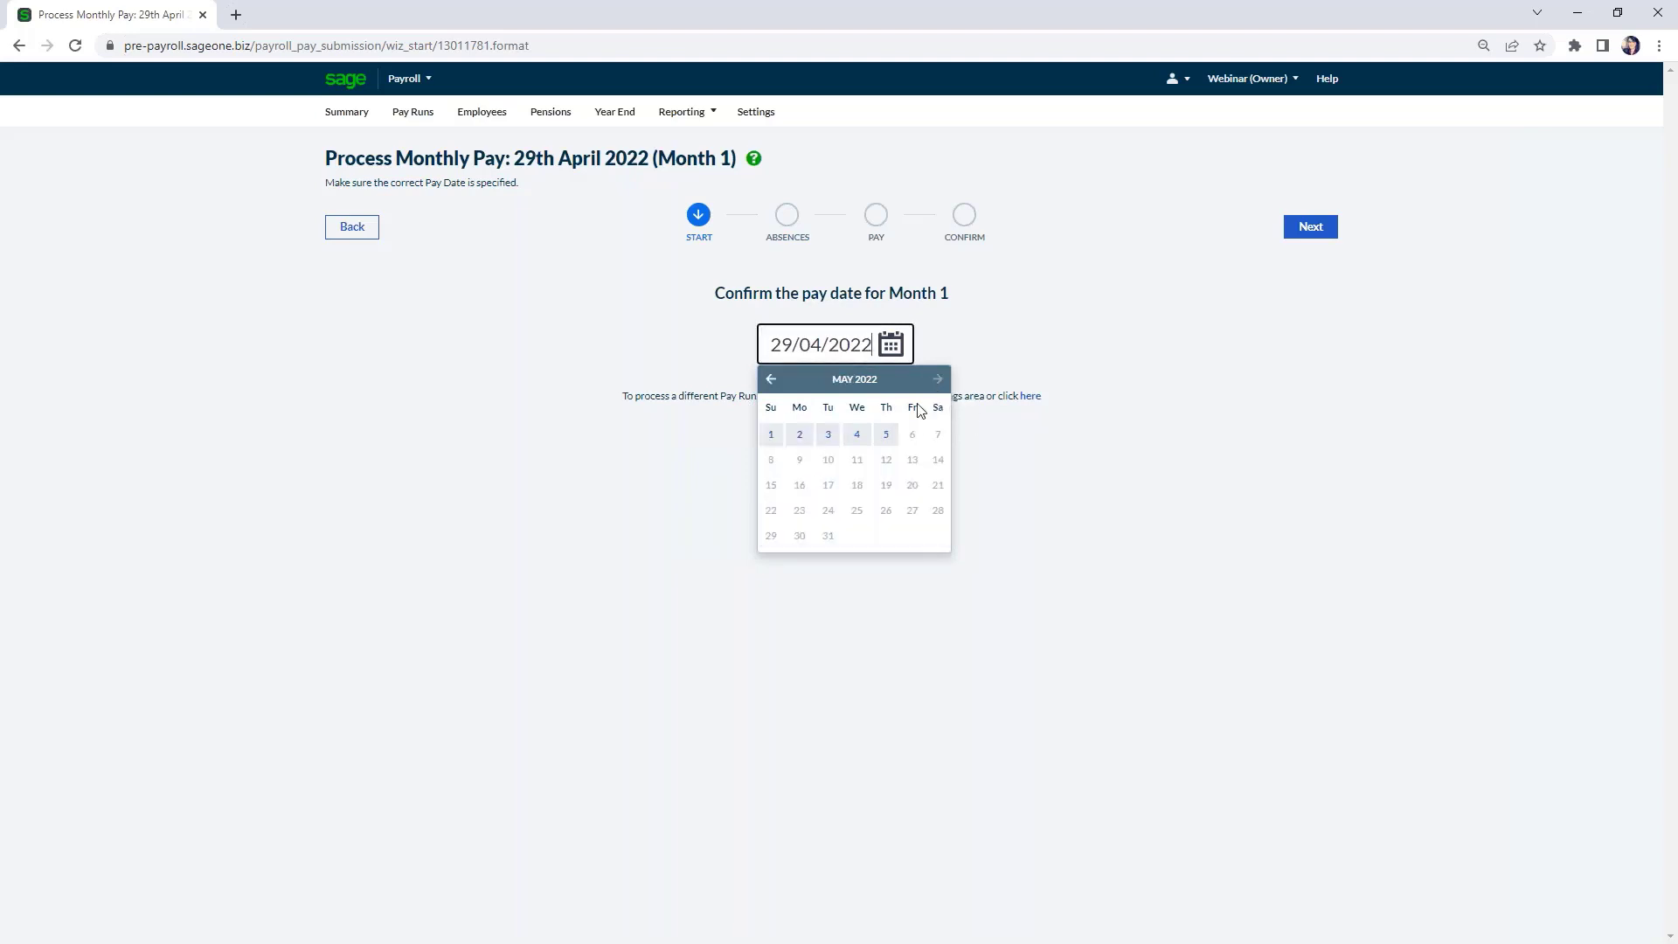
left_click(771, 382)
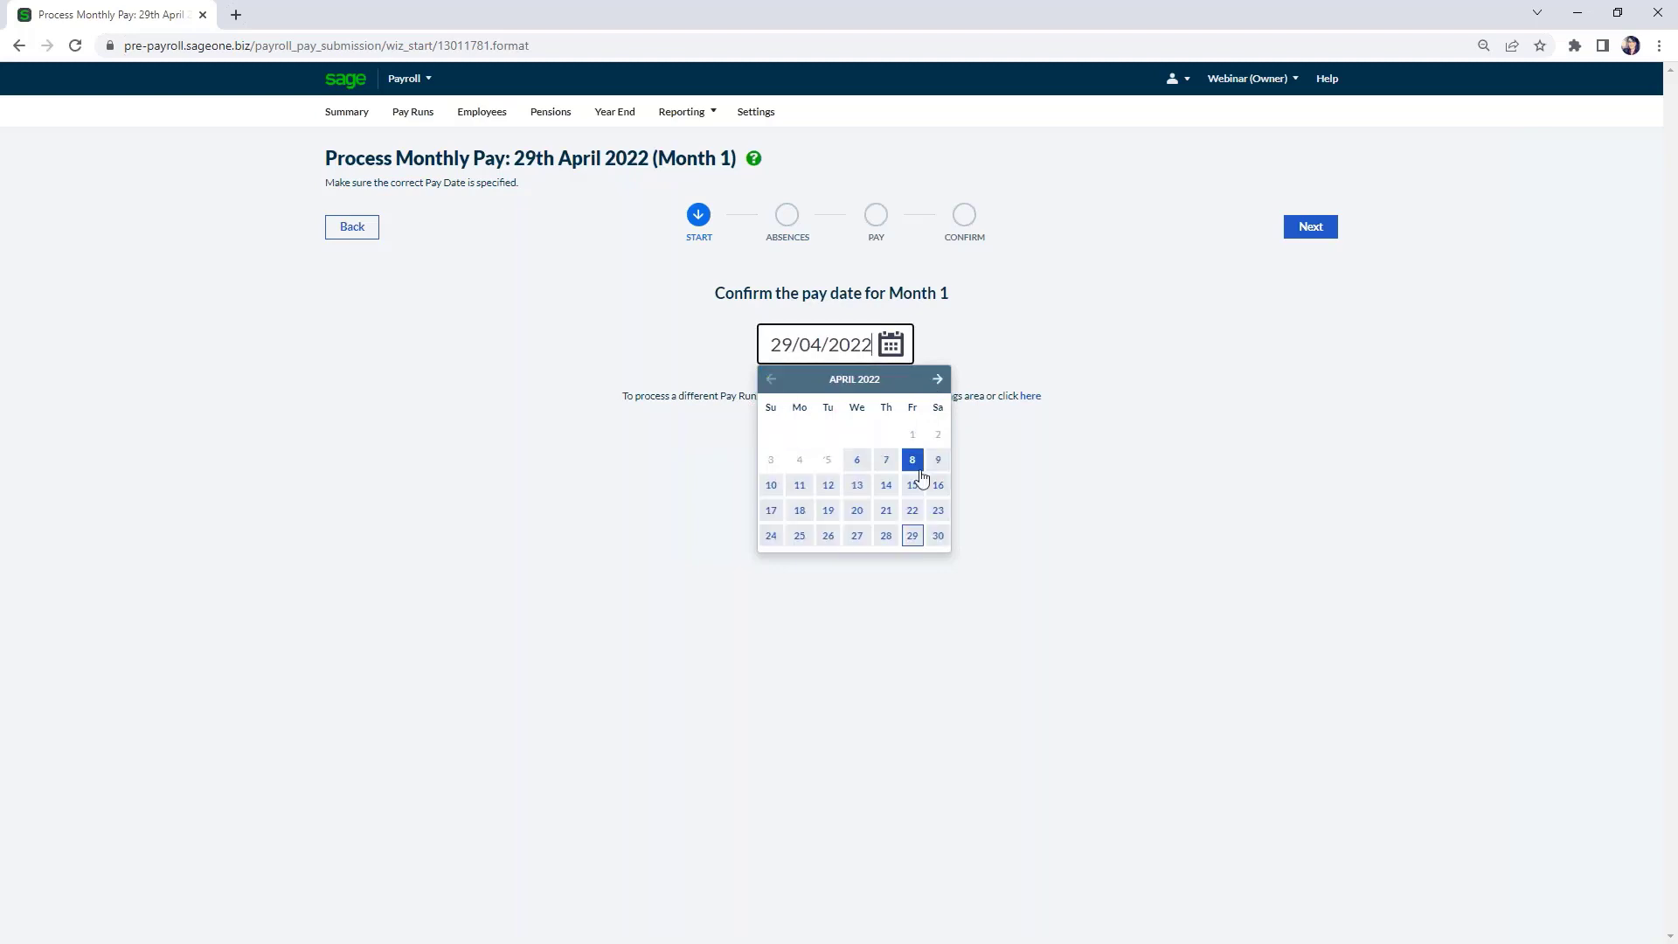
left_click(913, 536)
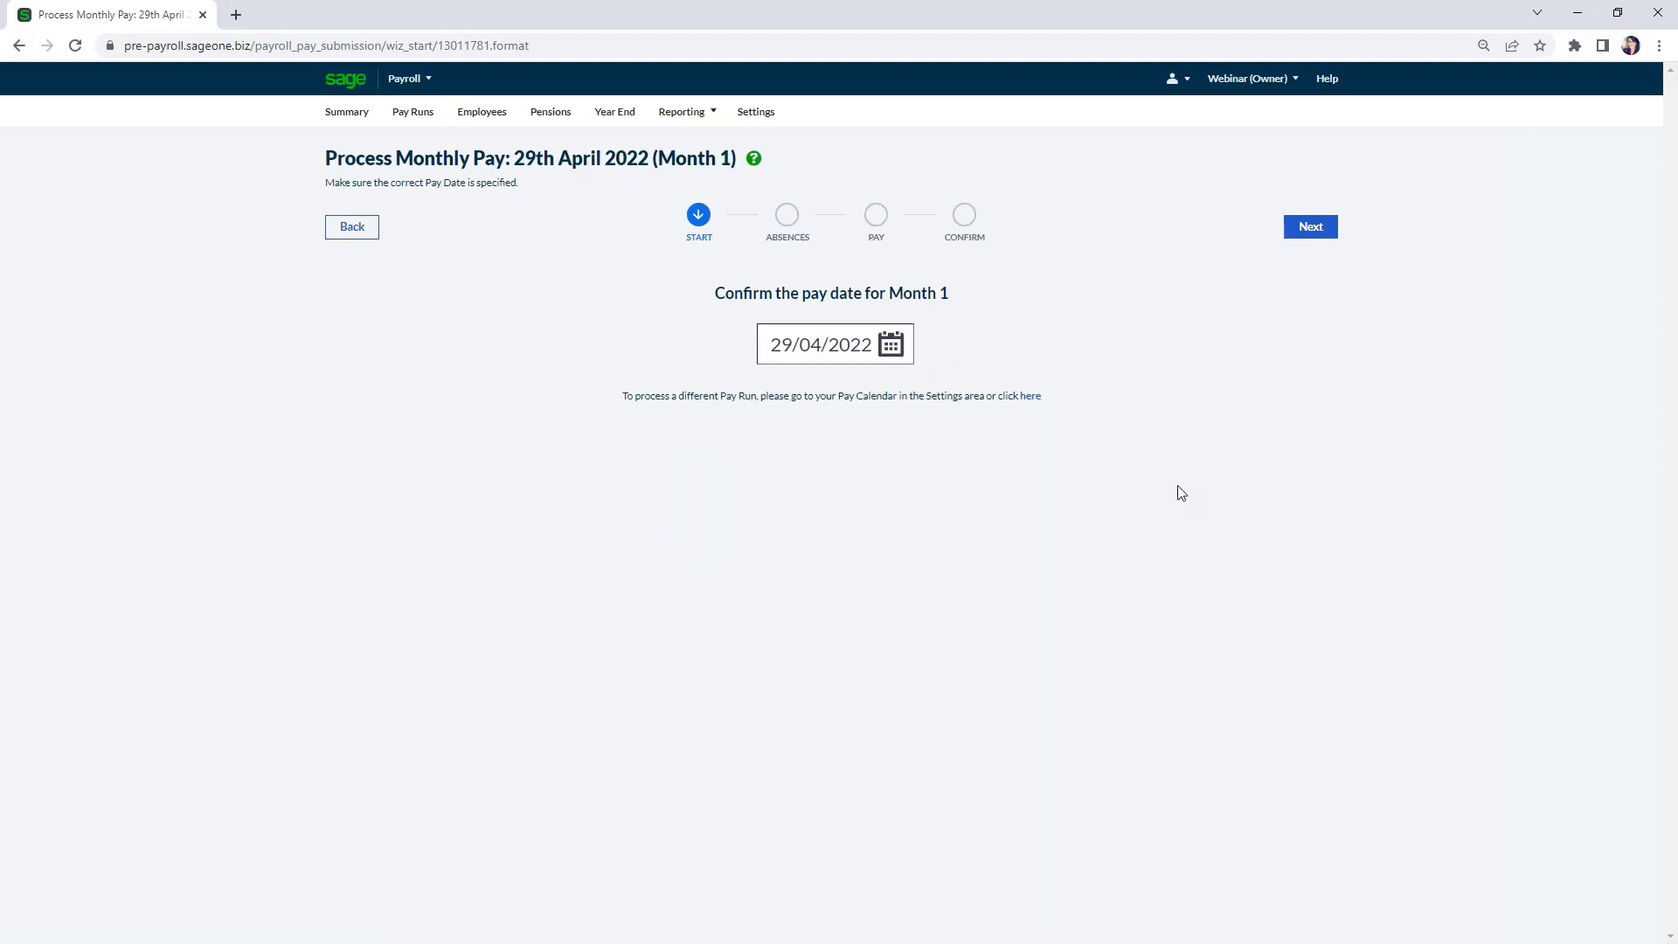
left_click(1311, 229)
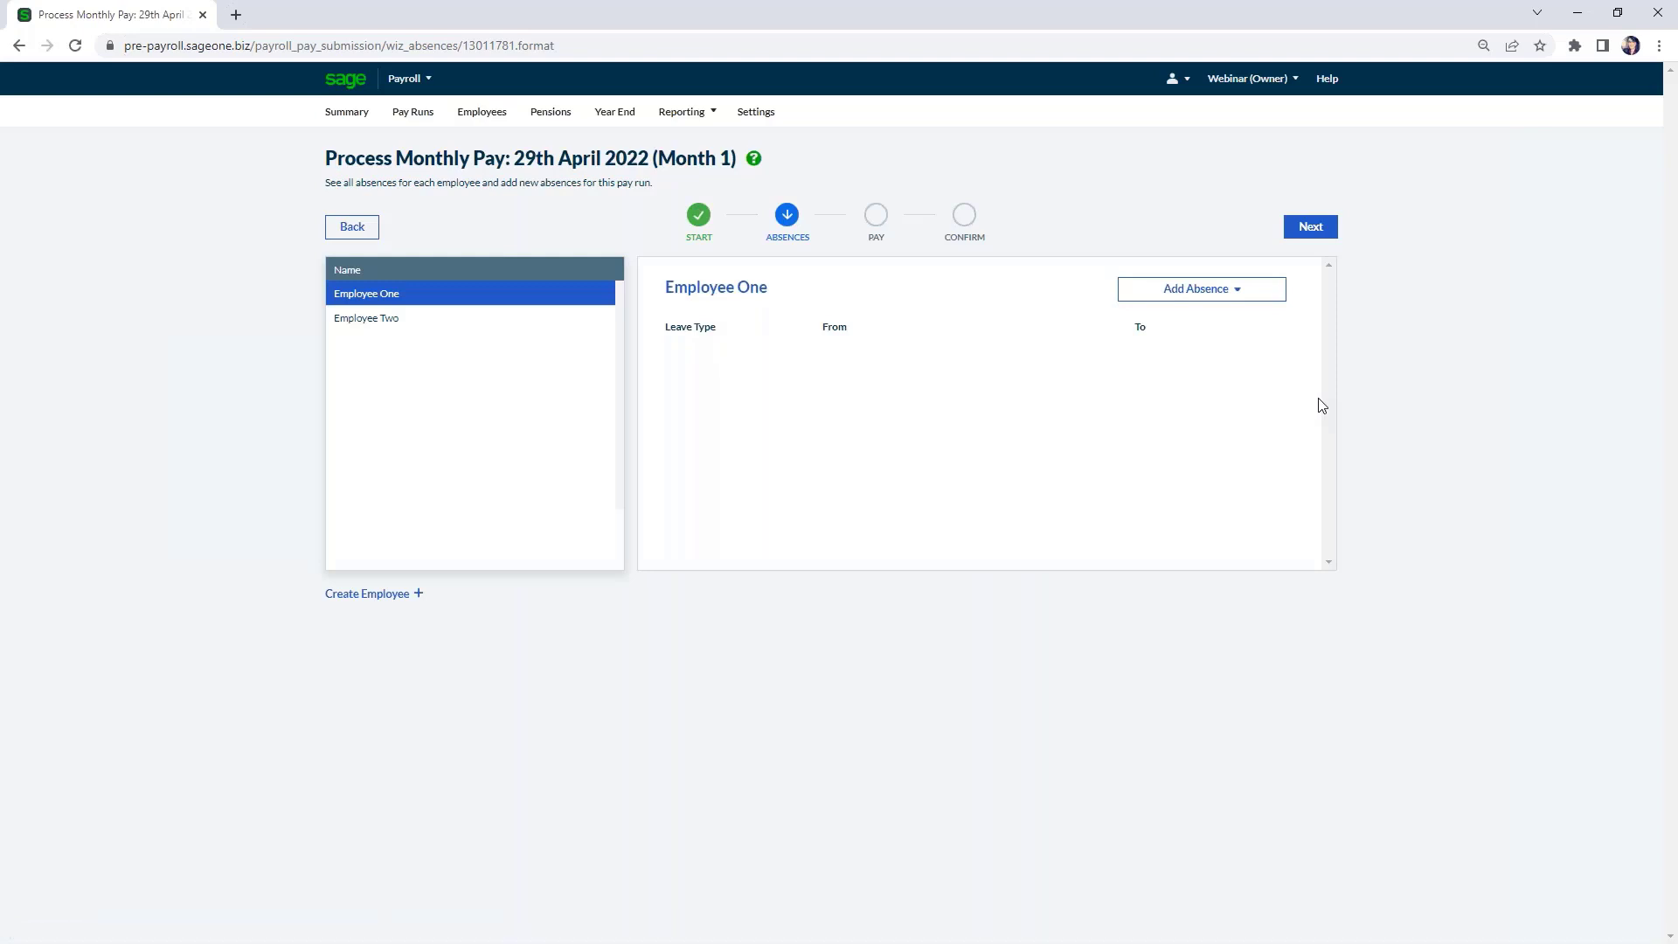
Start a sickness absence for Employee One with Documentation Received set to Yes, and close it without saving.
left_click(373, 325)
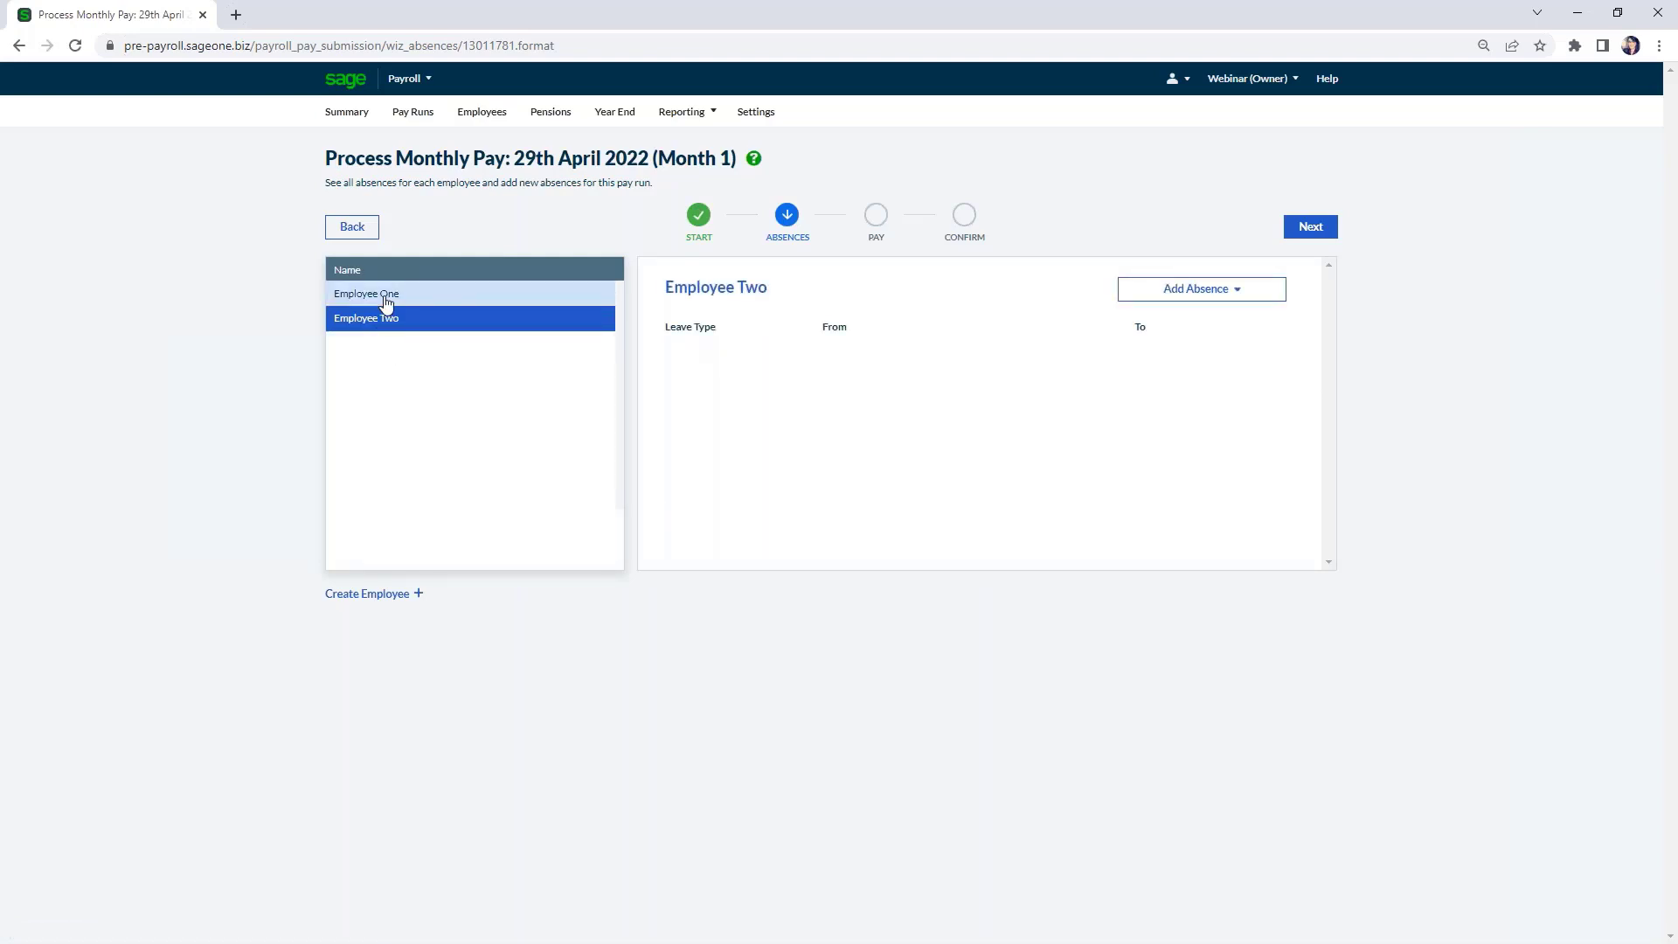
left_click(386, 303)
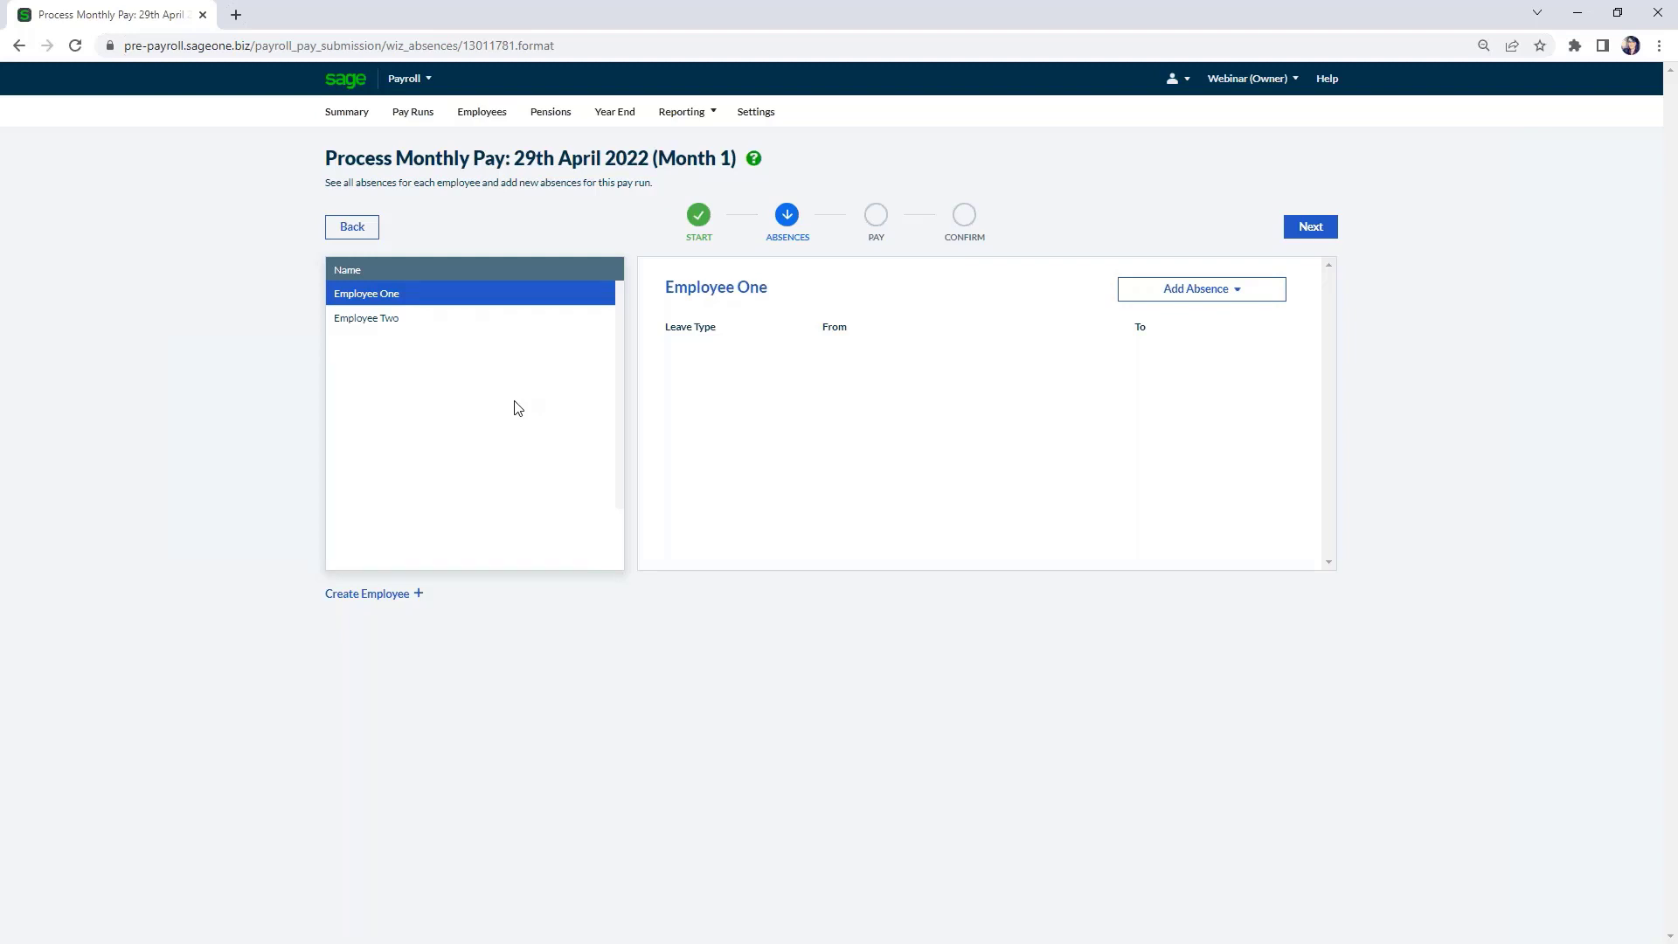
left_click(1263, 296)
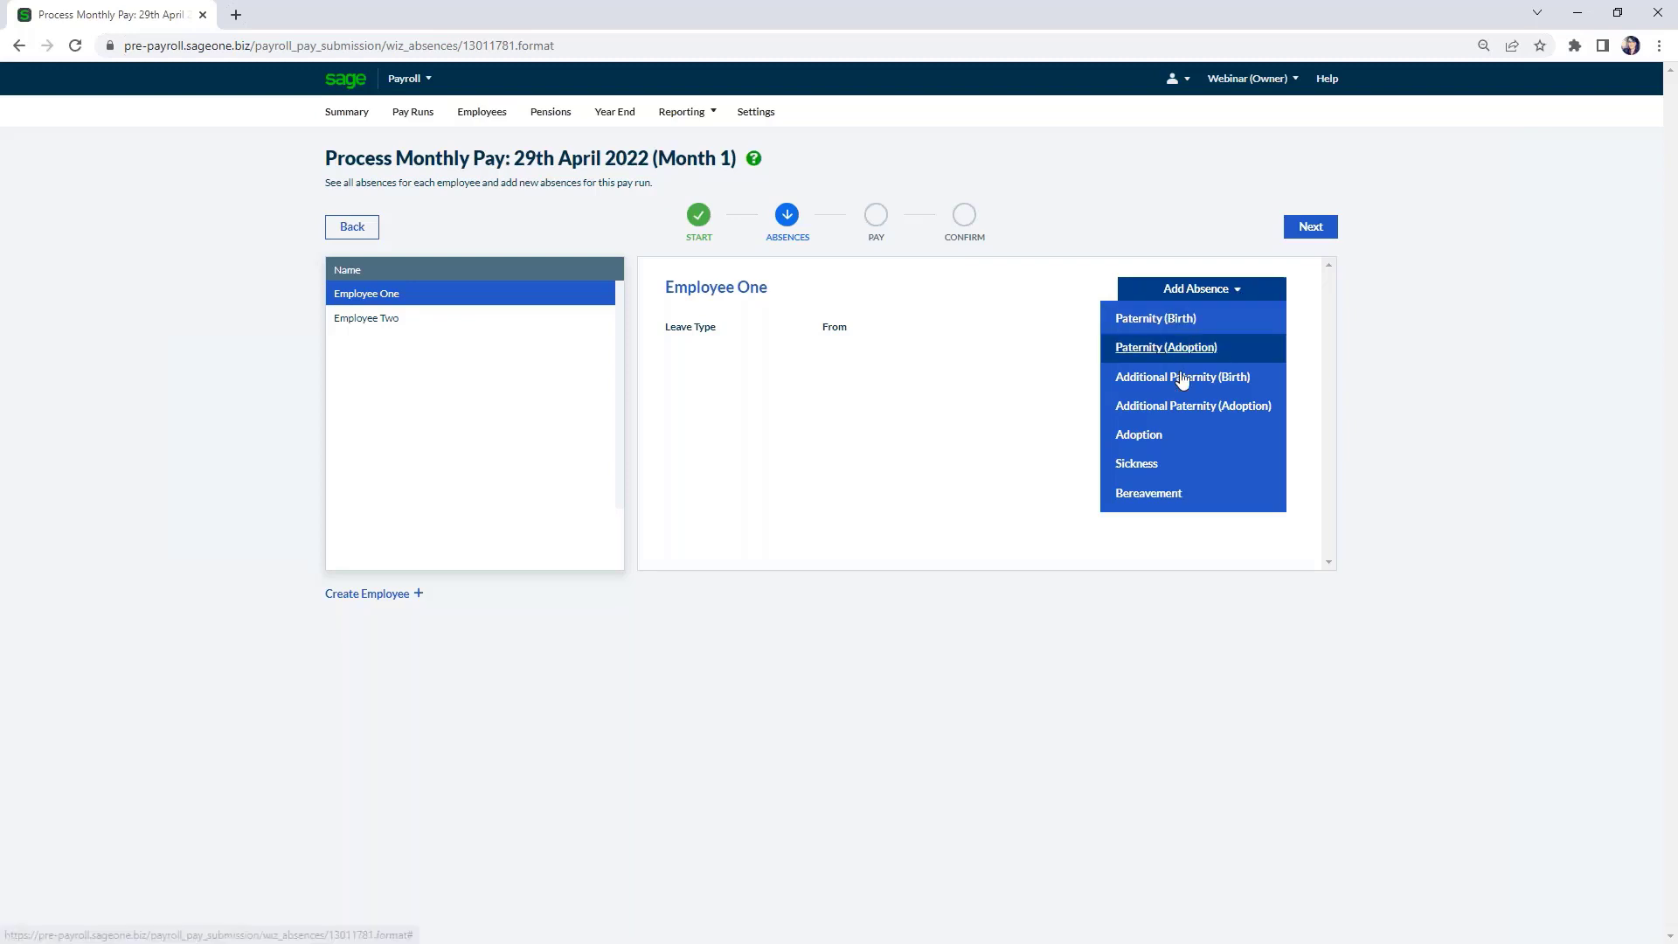
left_click(1155, 470)
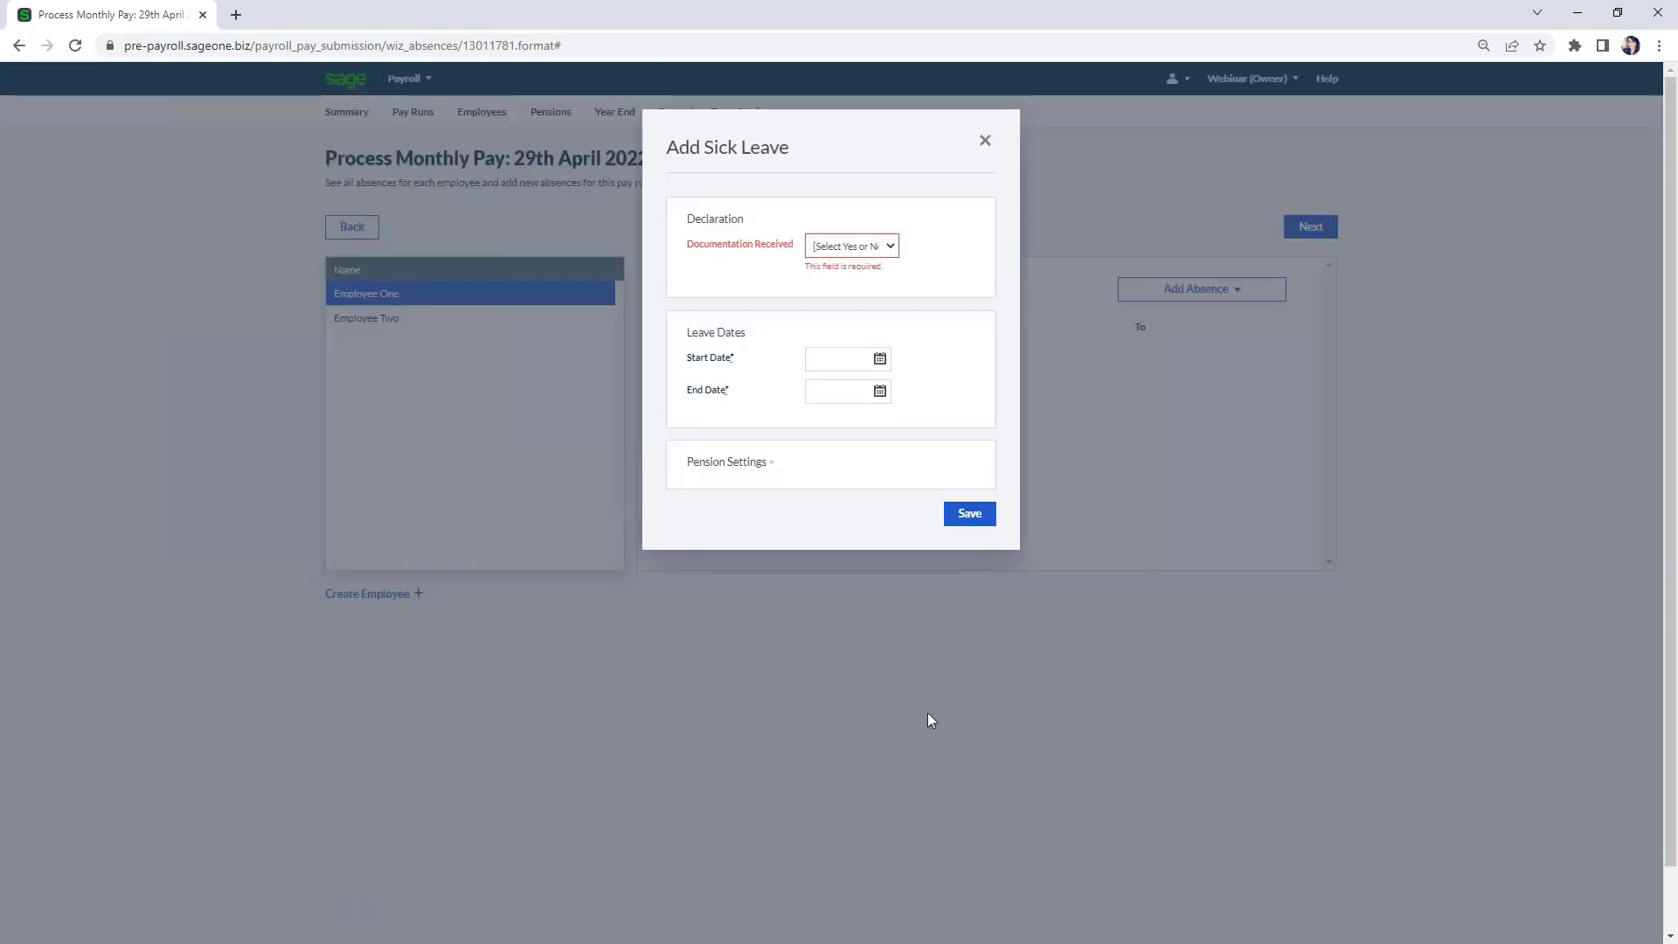
left_click(888, 248)
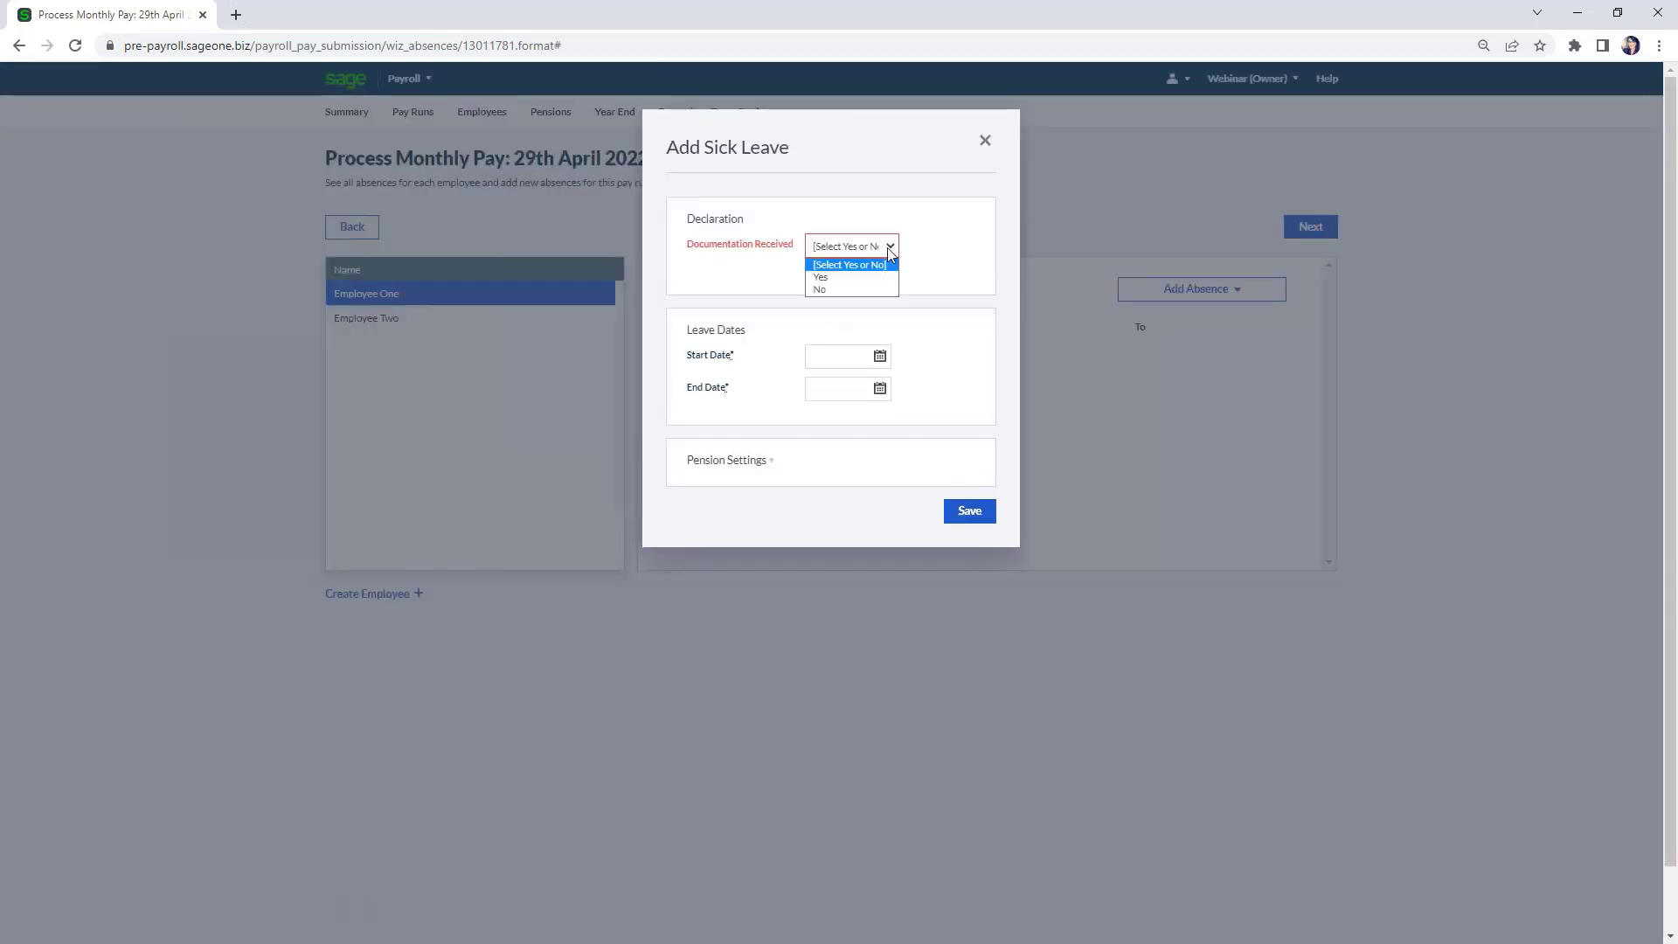
left_click(885, 280)
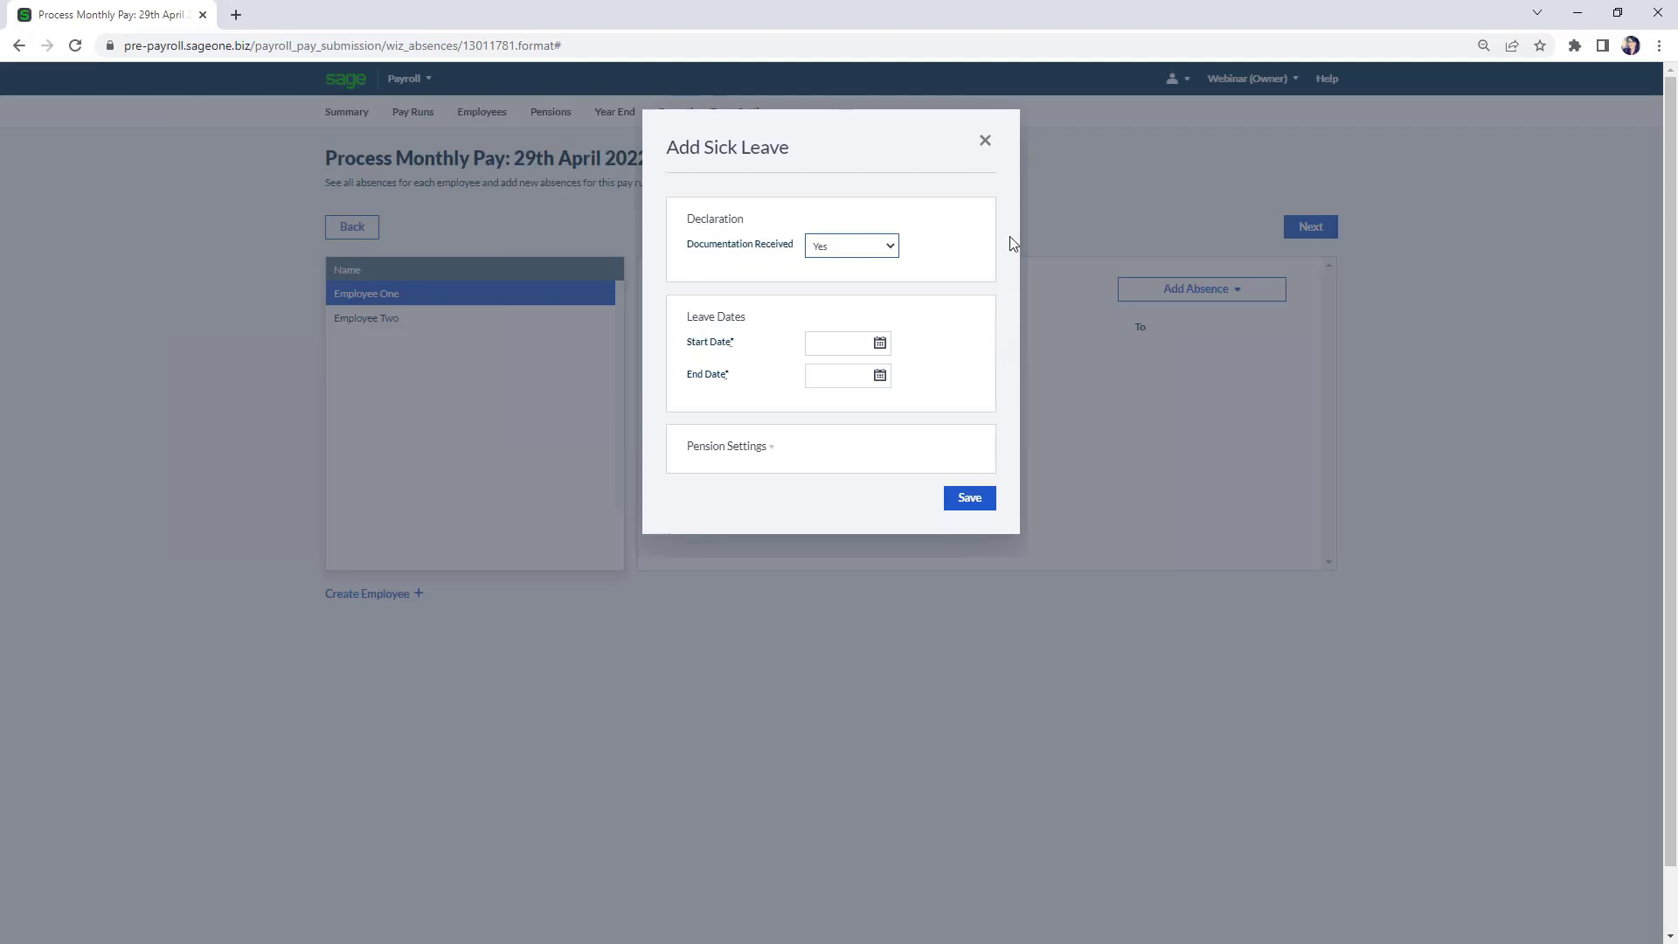
left_click(985, 140)
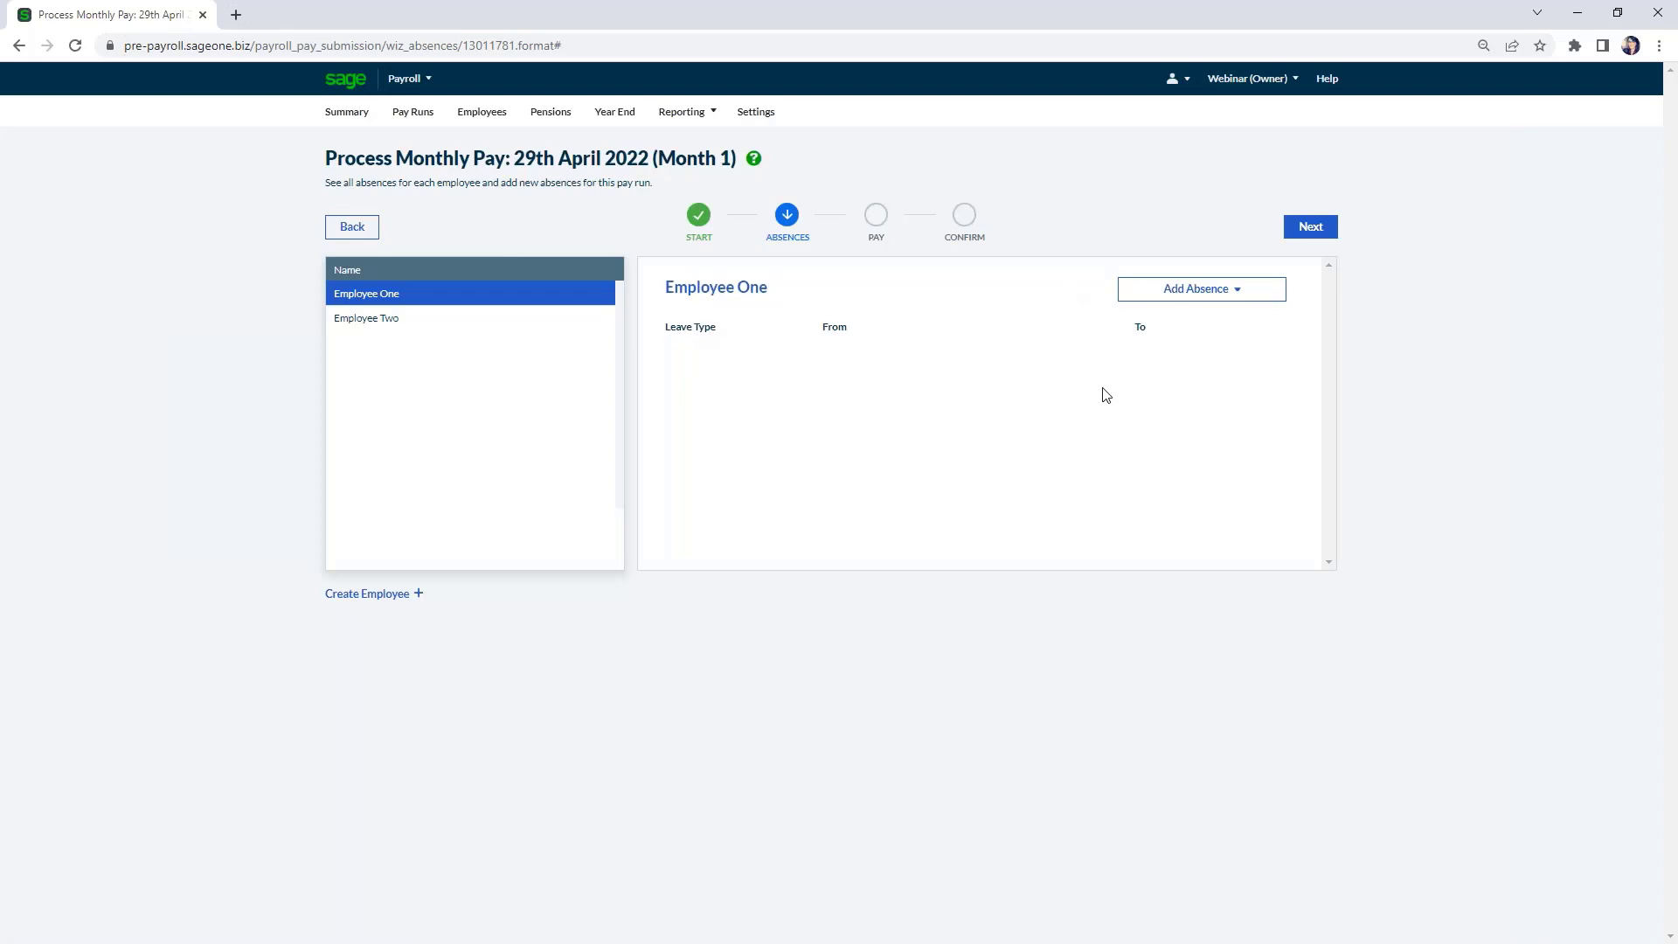
View the absence options for Employee Two and the help article on recording absences, including its Statutory Maternity Pay topics, and return to the pay run.
left_click(489, 330)
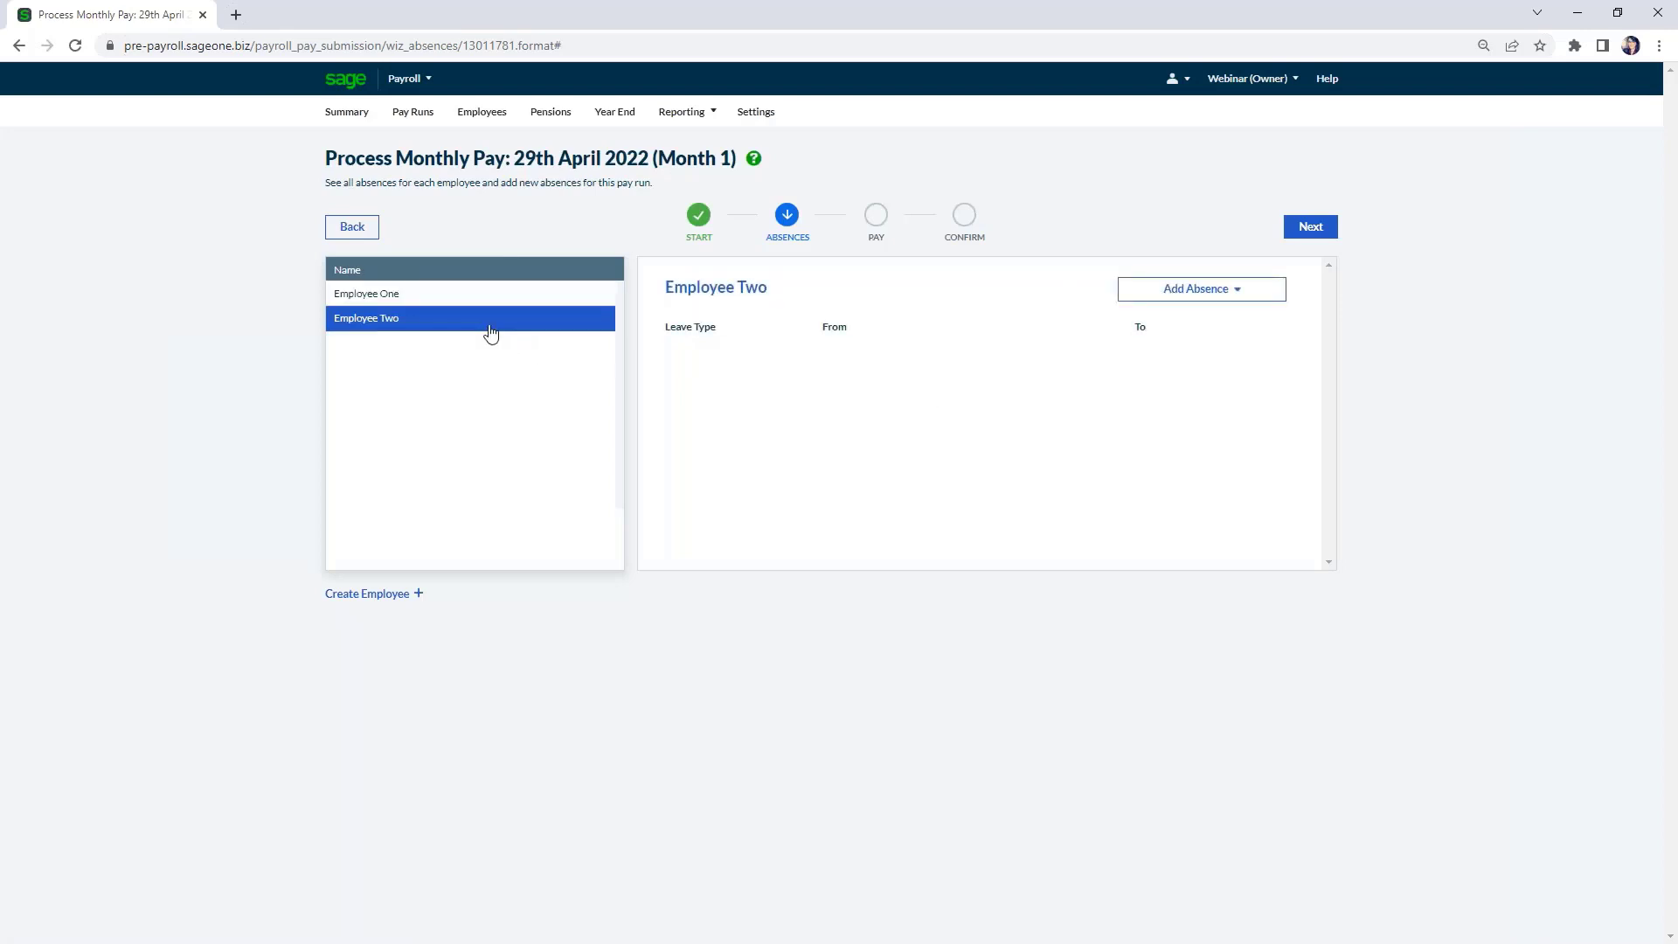
left_click(1244, 290)
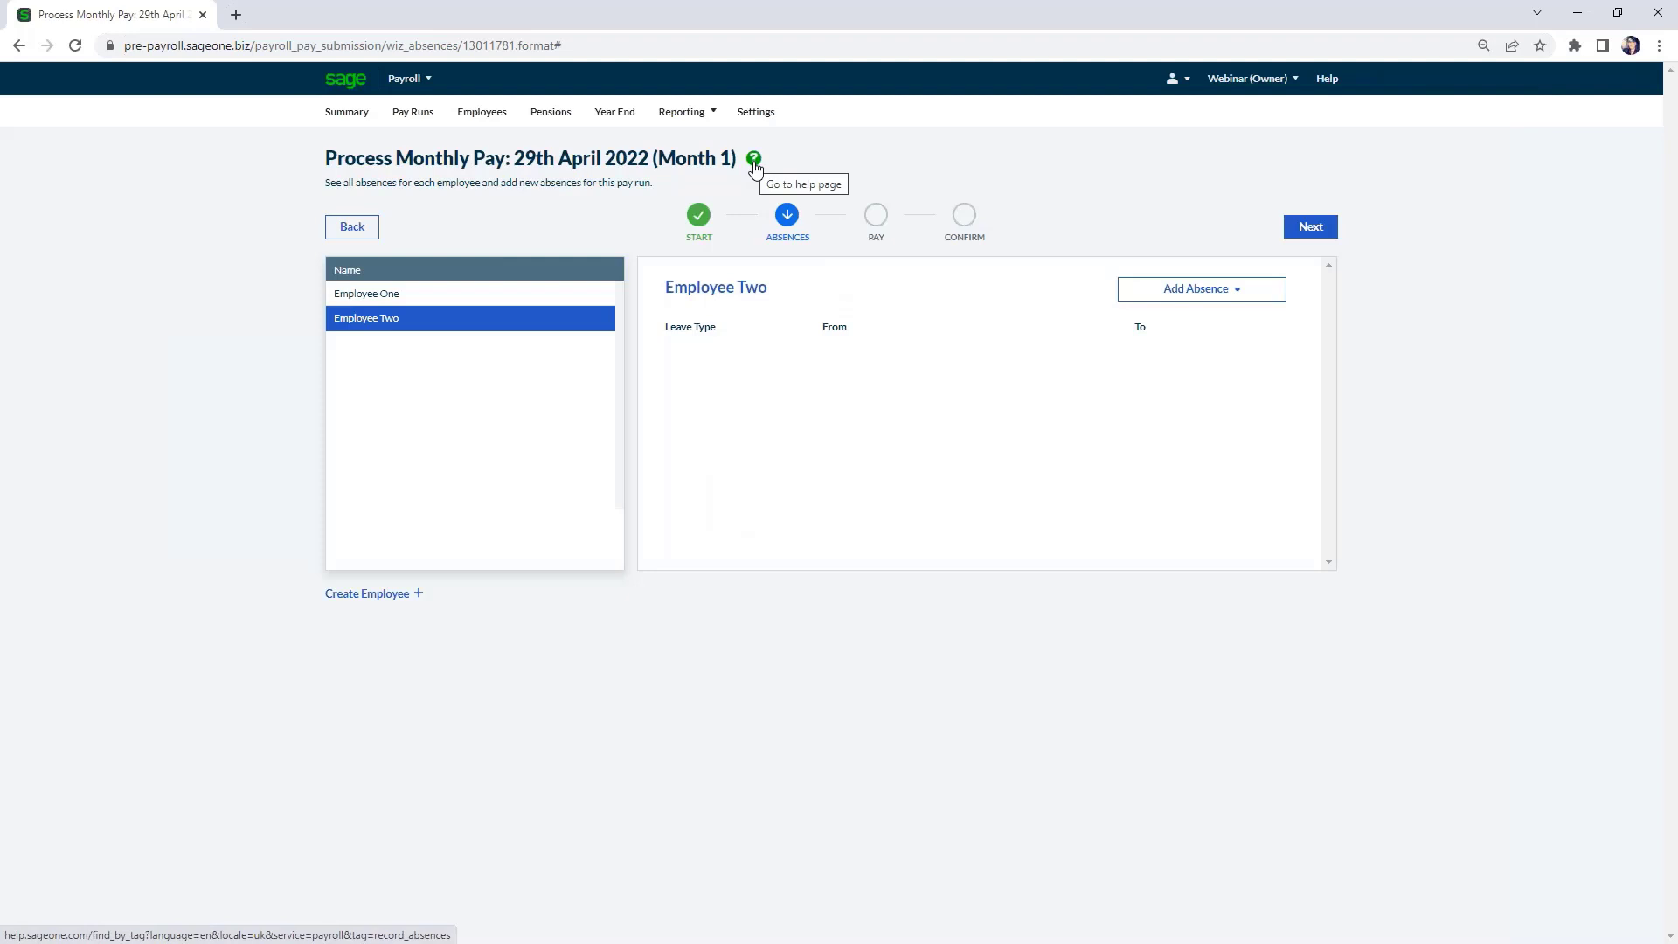
left_click(753, 161)
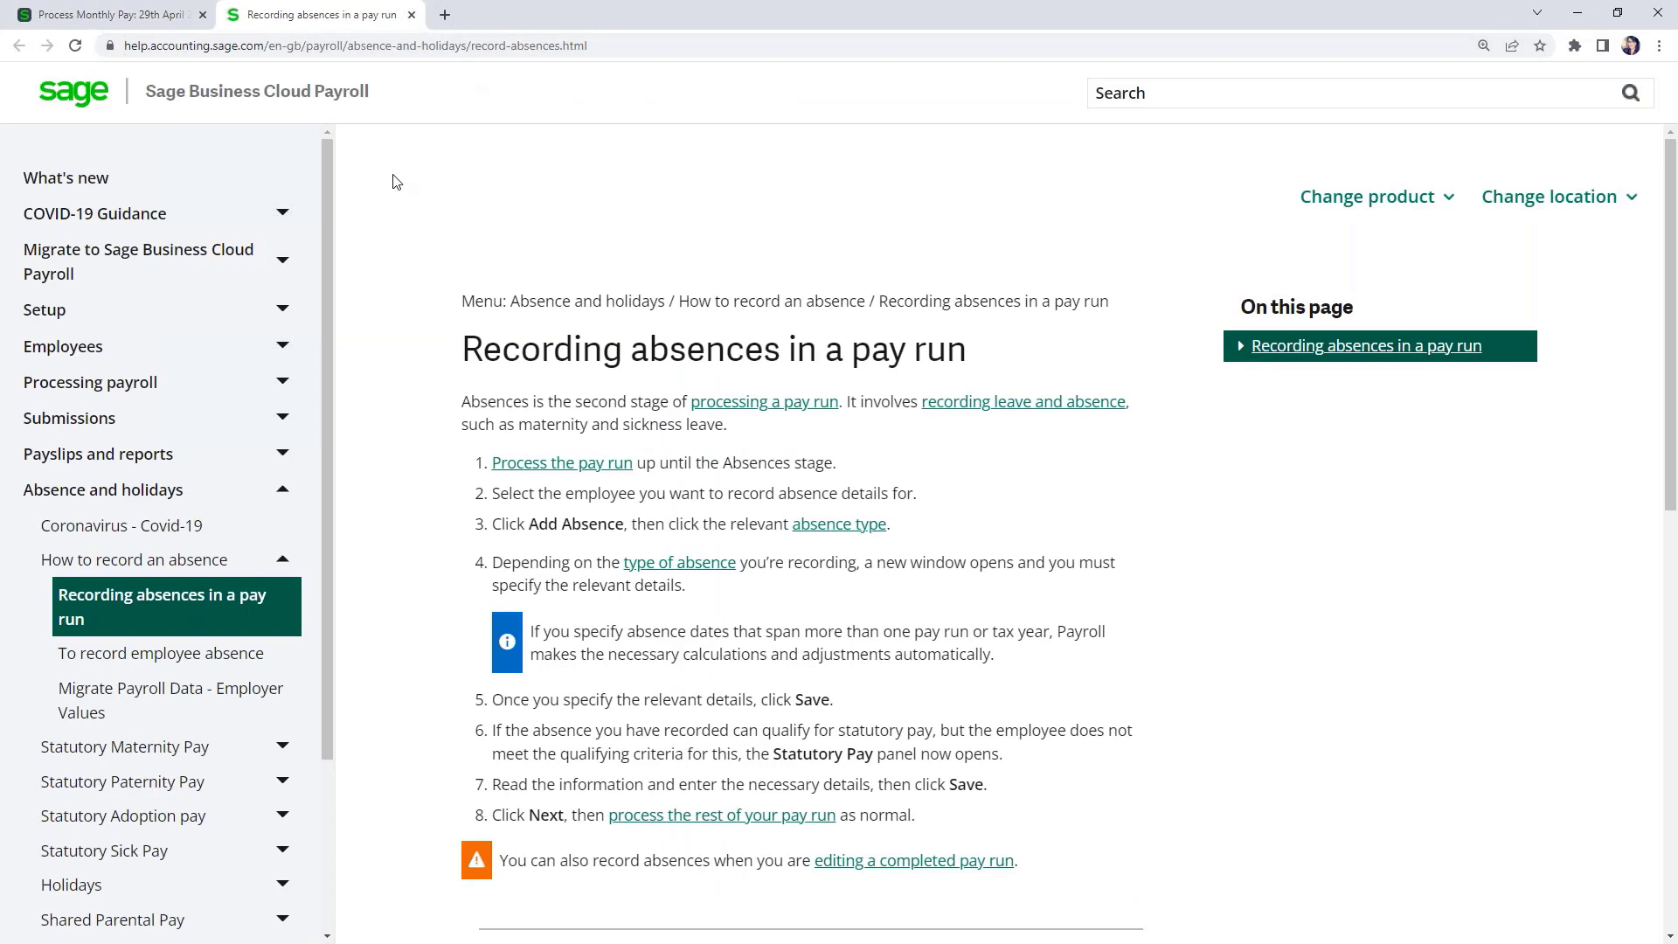
scroll(289, 446, "down", 3)
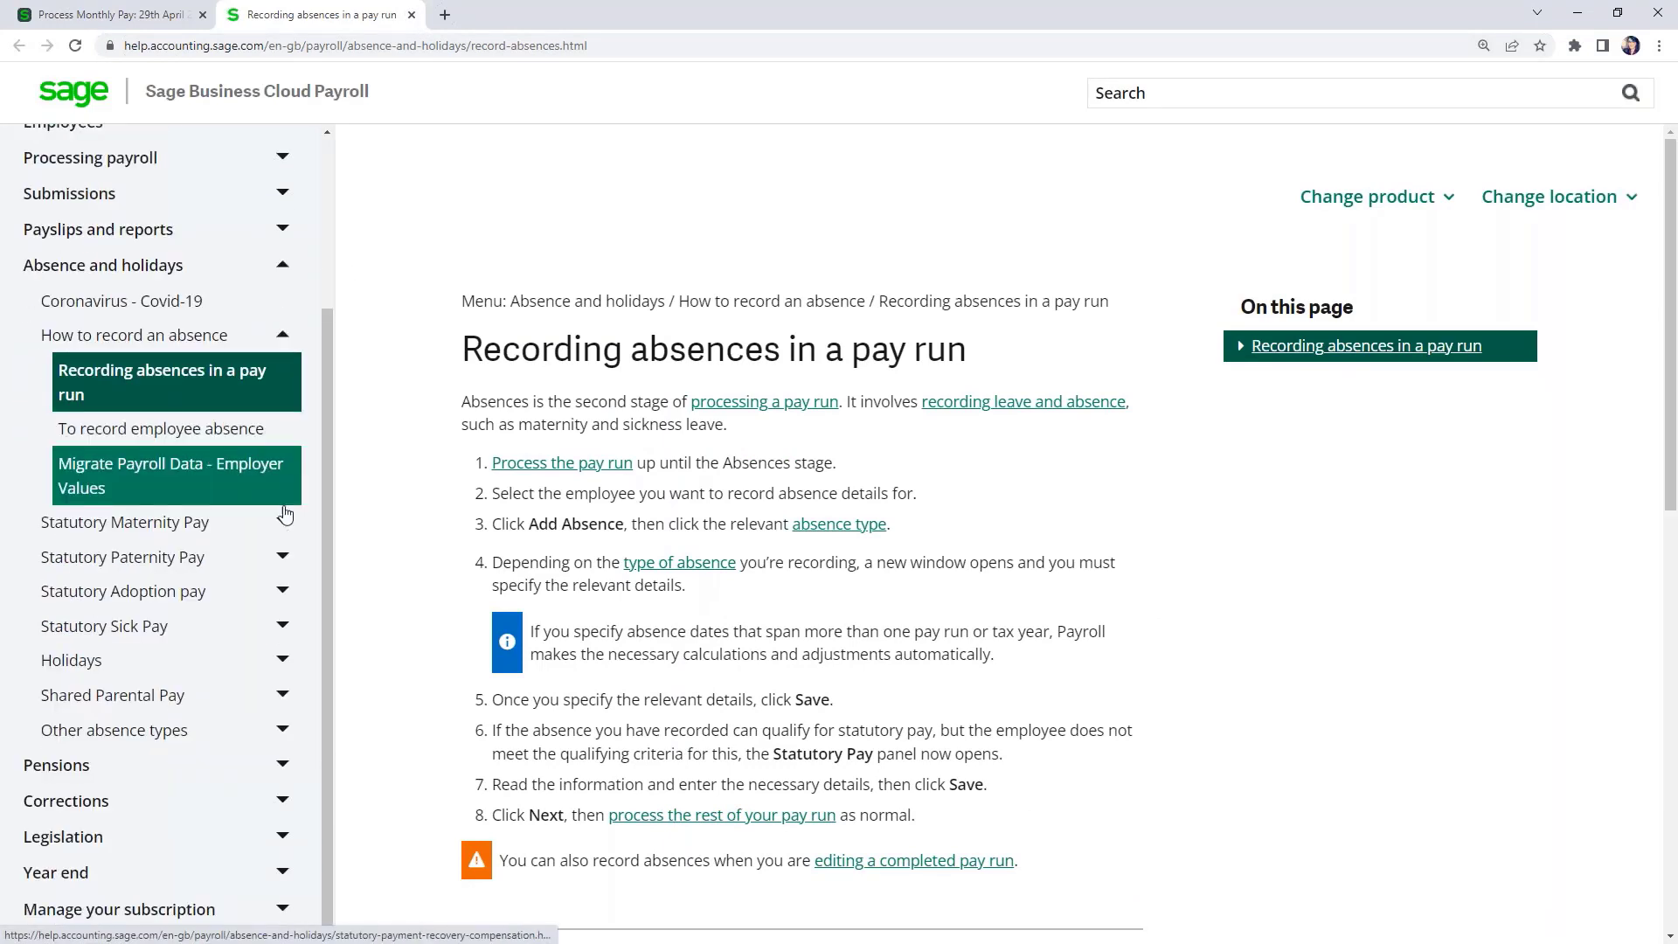
left_click(146, 528)
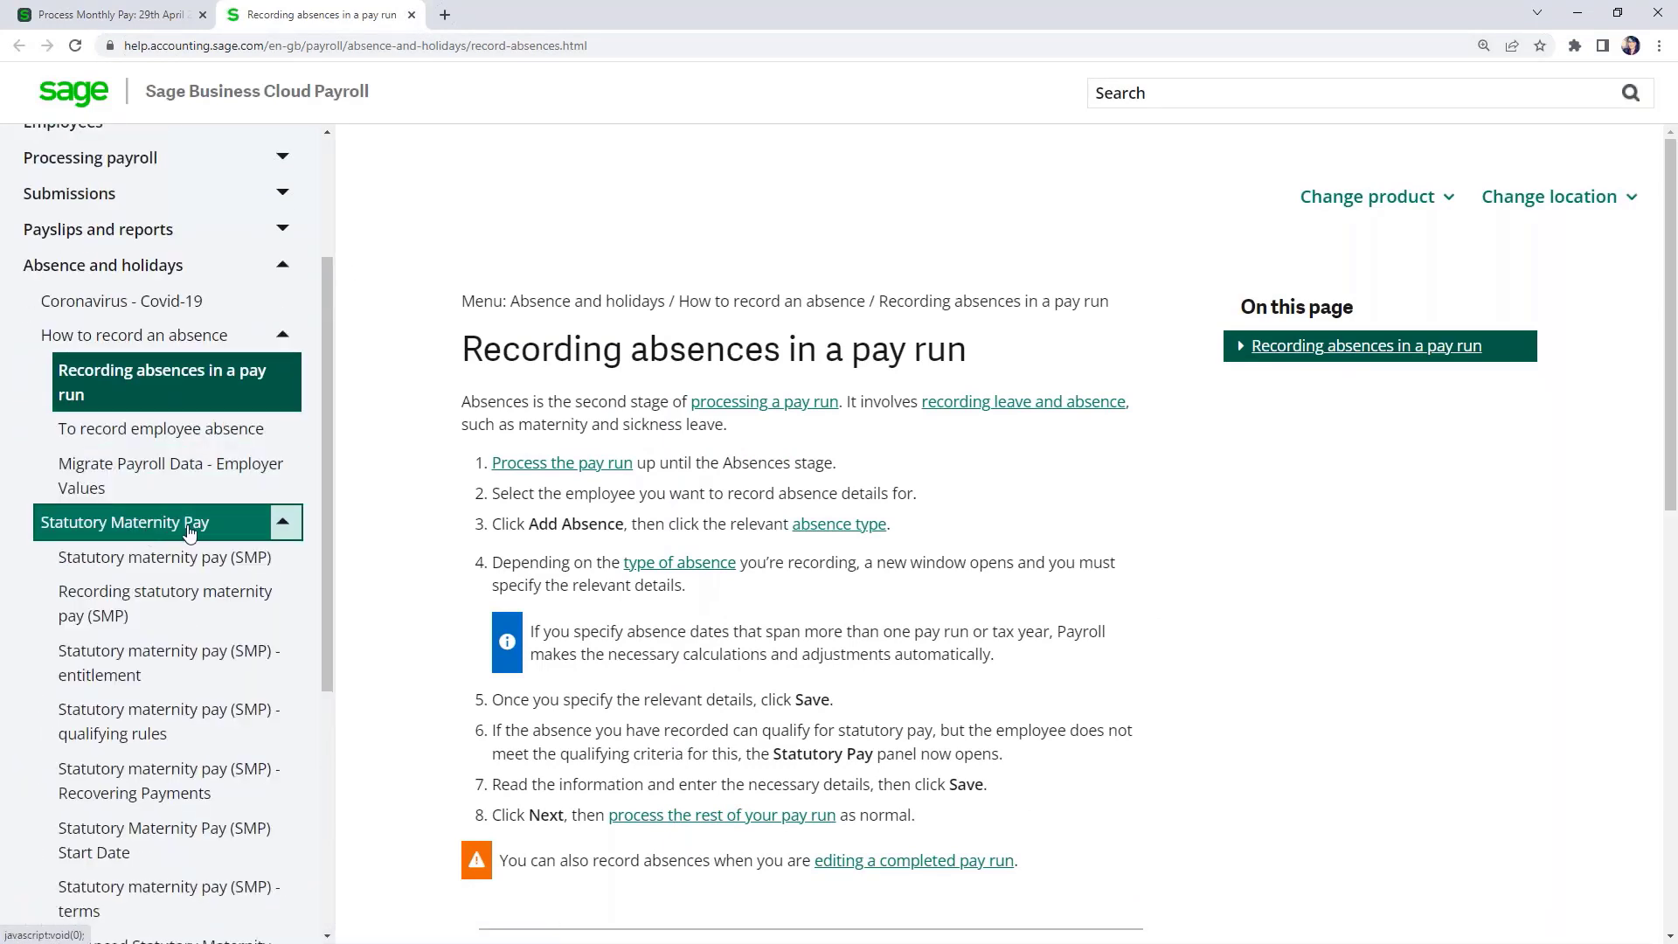
scroll(149, 428, "down", 3)
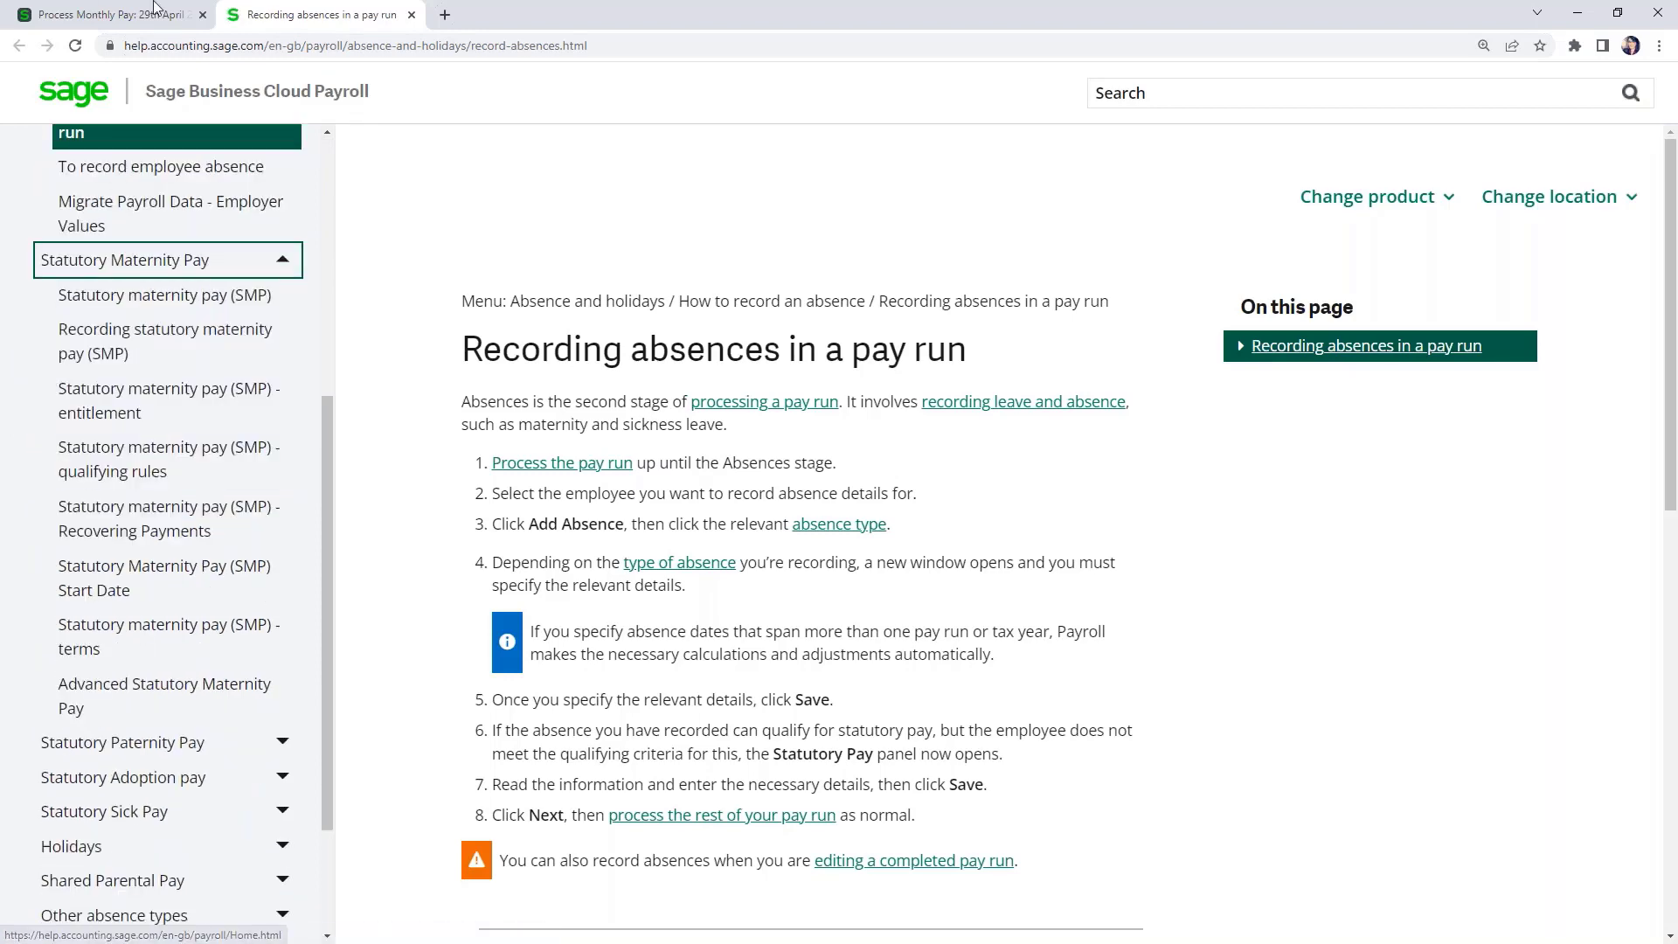
left_click(412, 14)
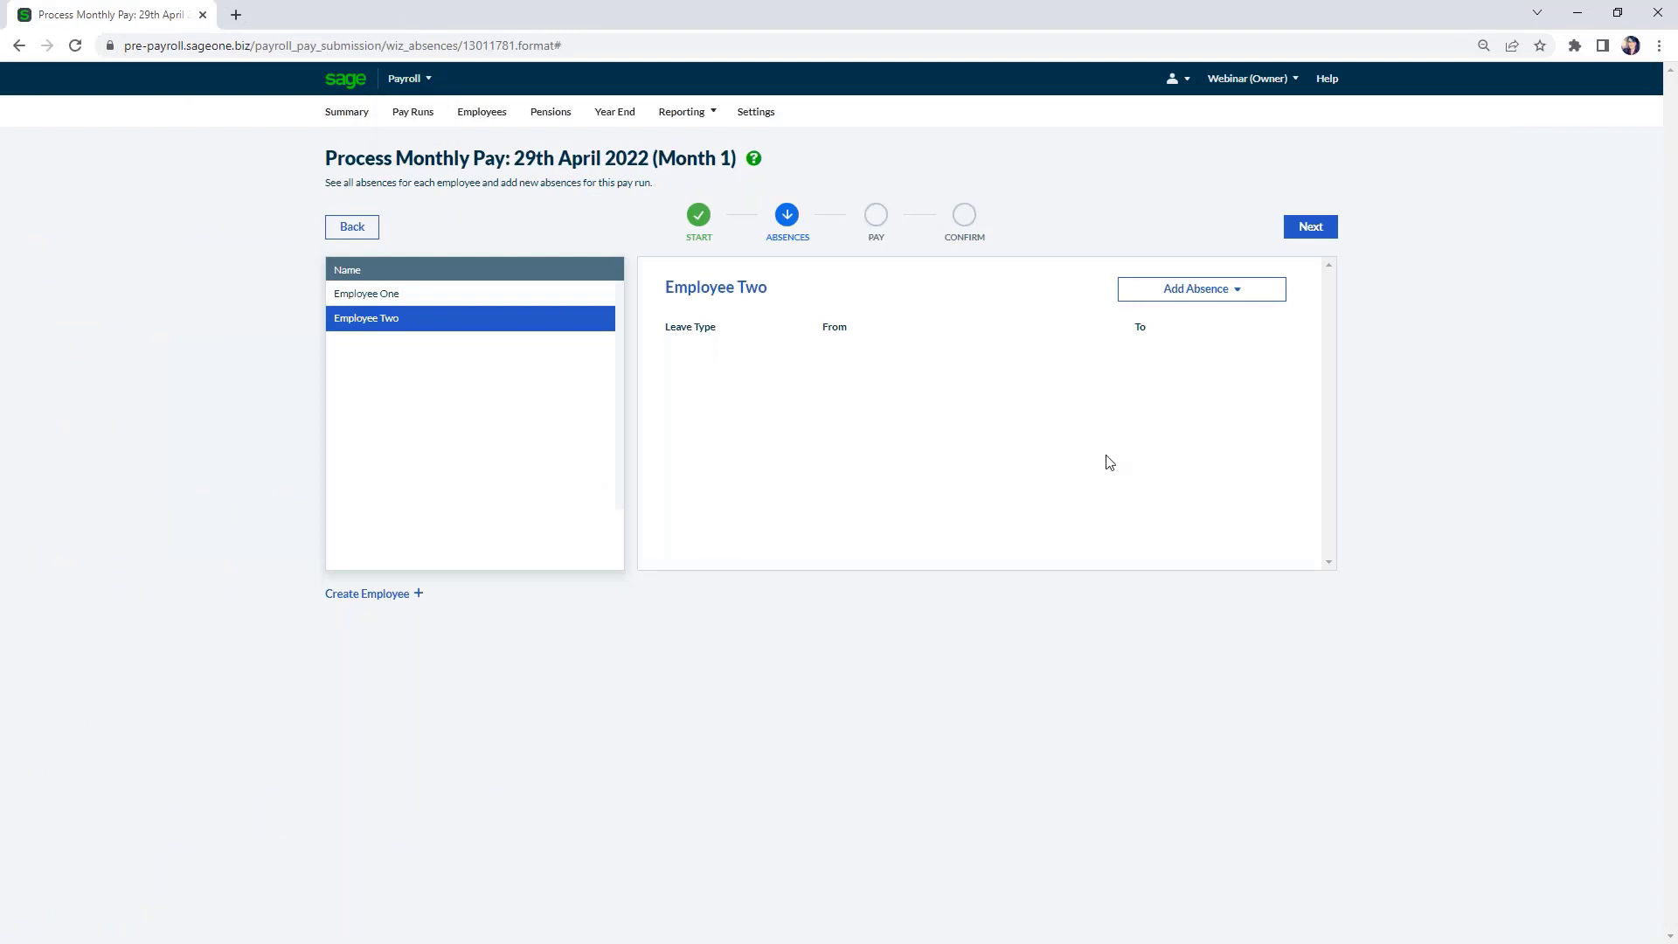
Continue to the pay stage and remove the Bonus payment from both Employee One and Employee Two.
left_click(523, 298)
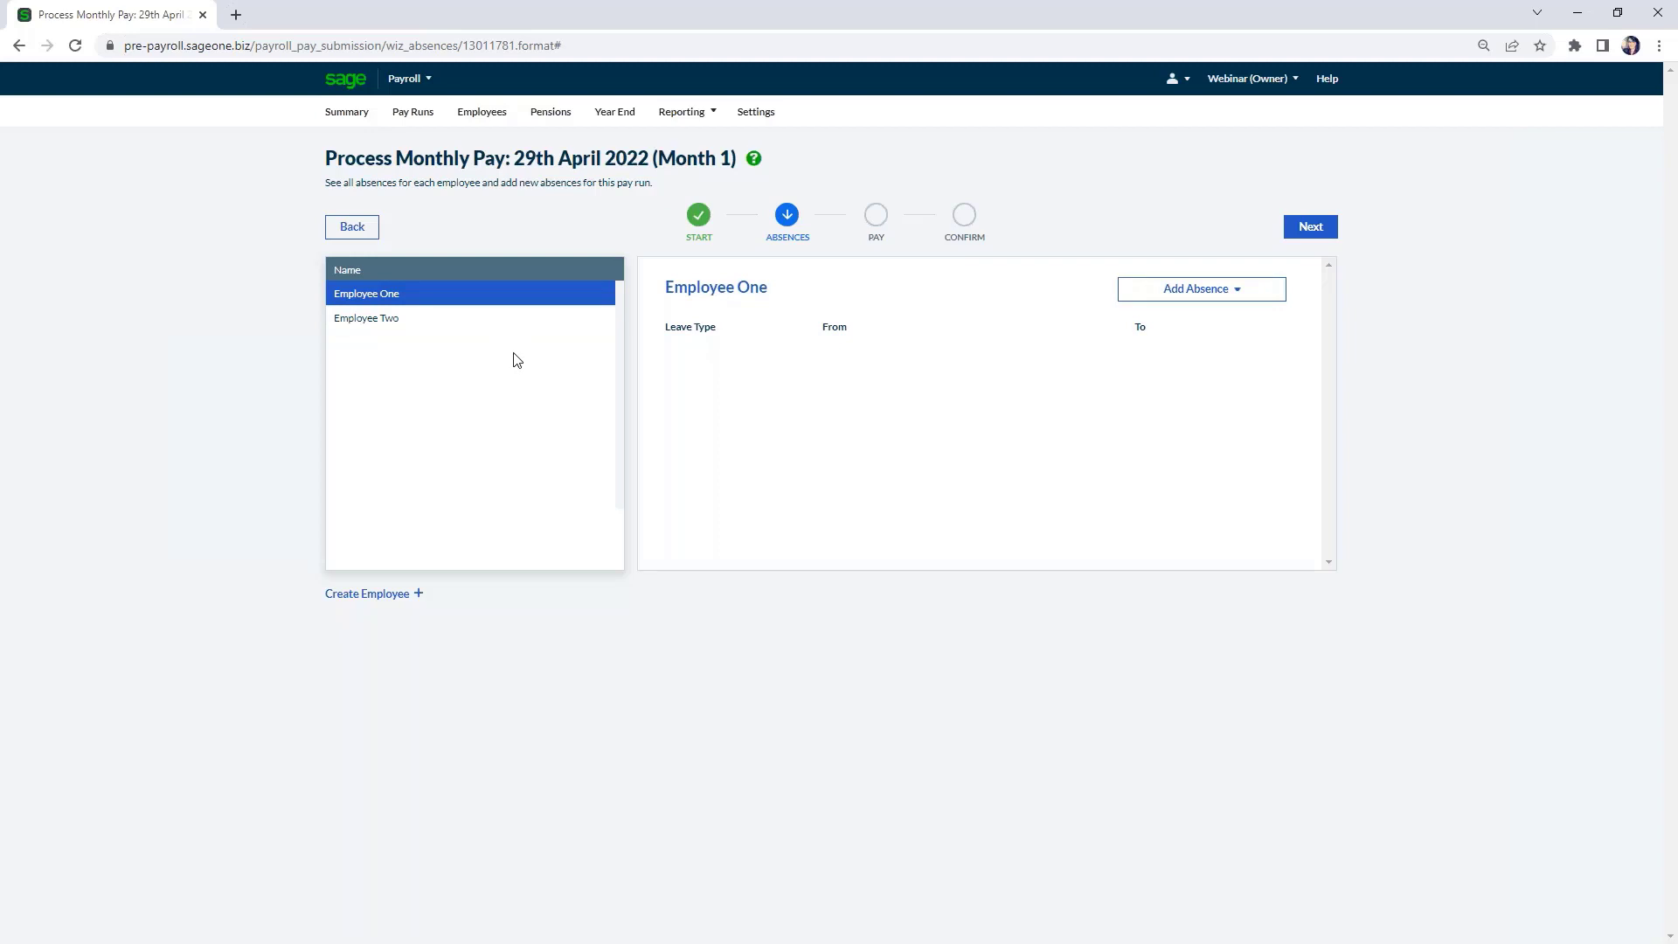
left_click(1330, 228)
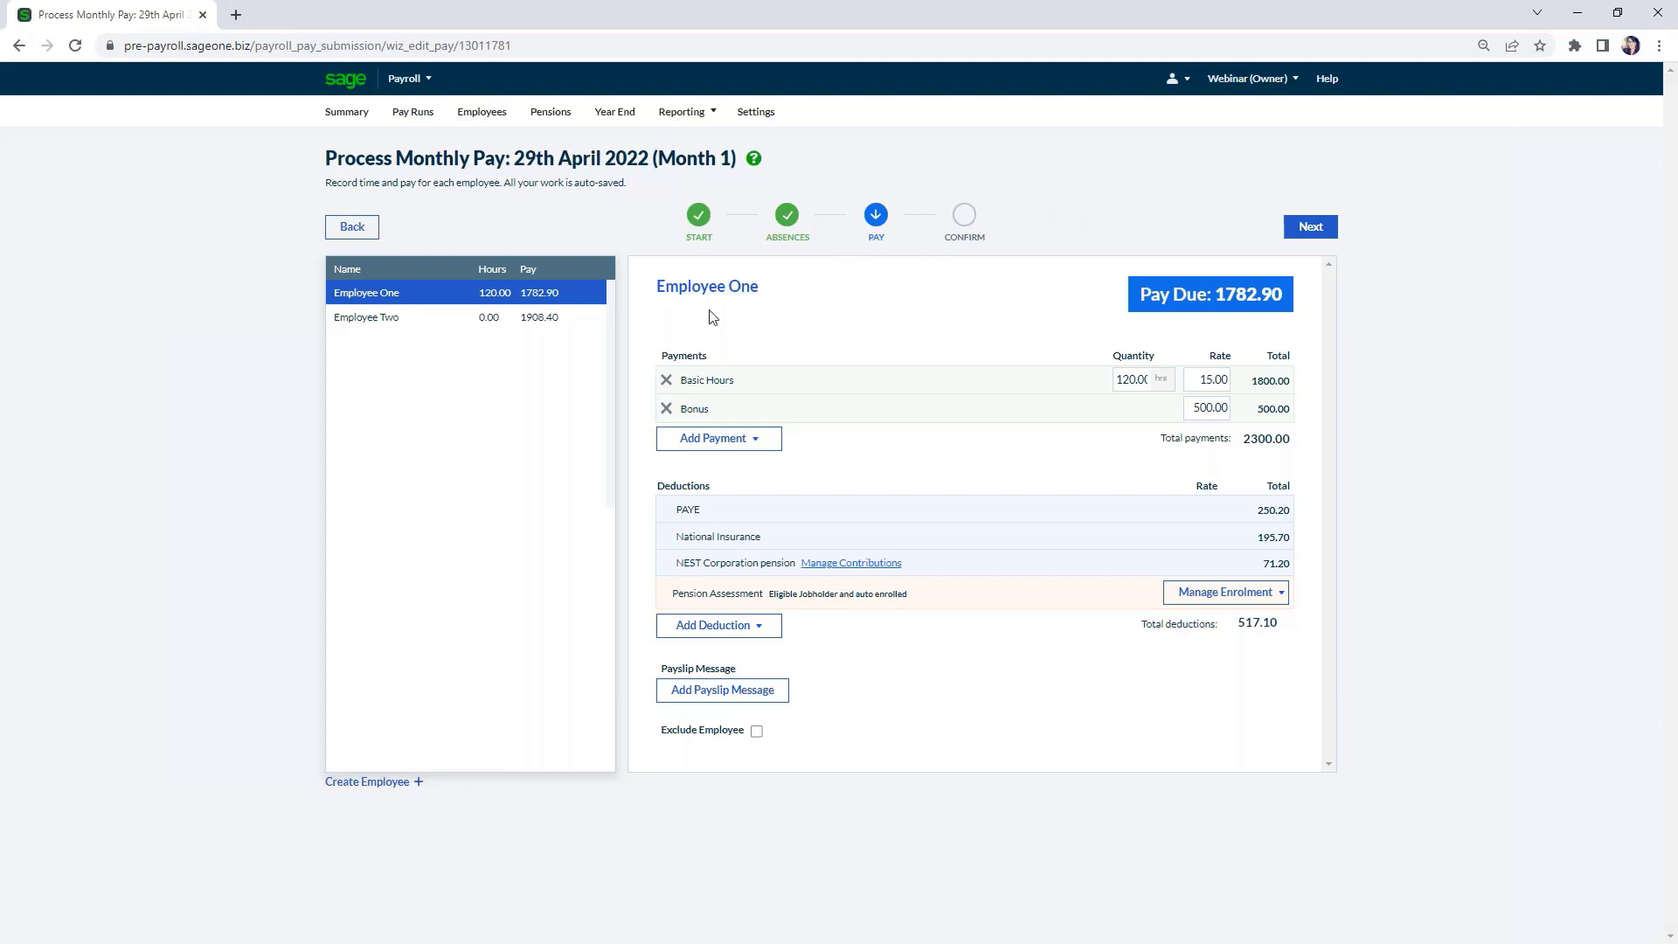
left_click(666, 410)
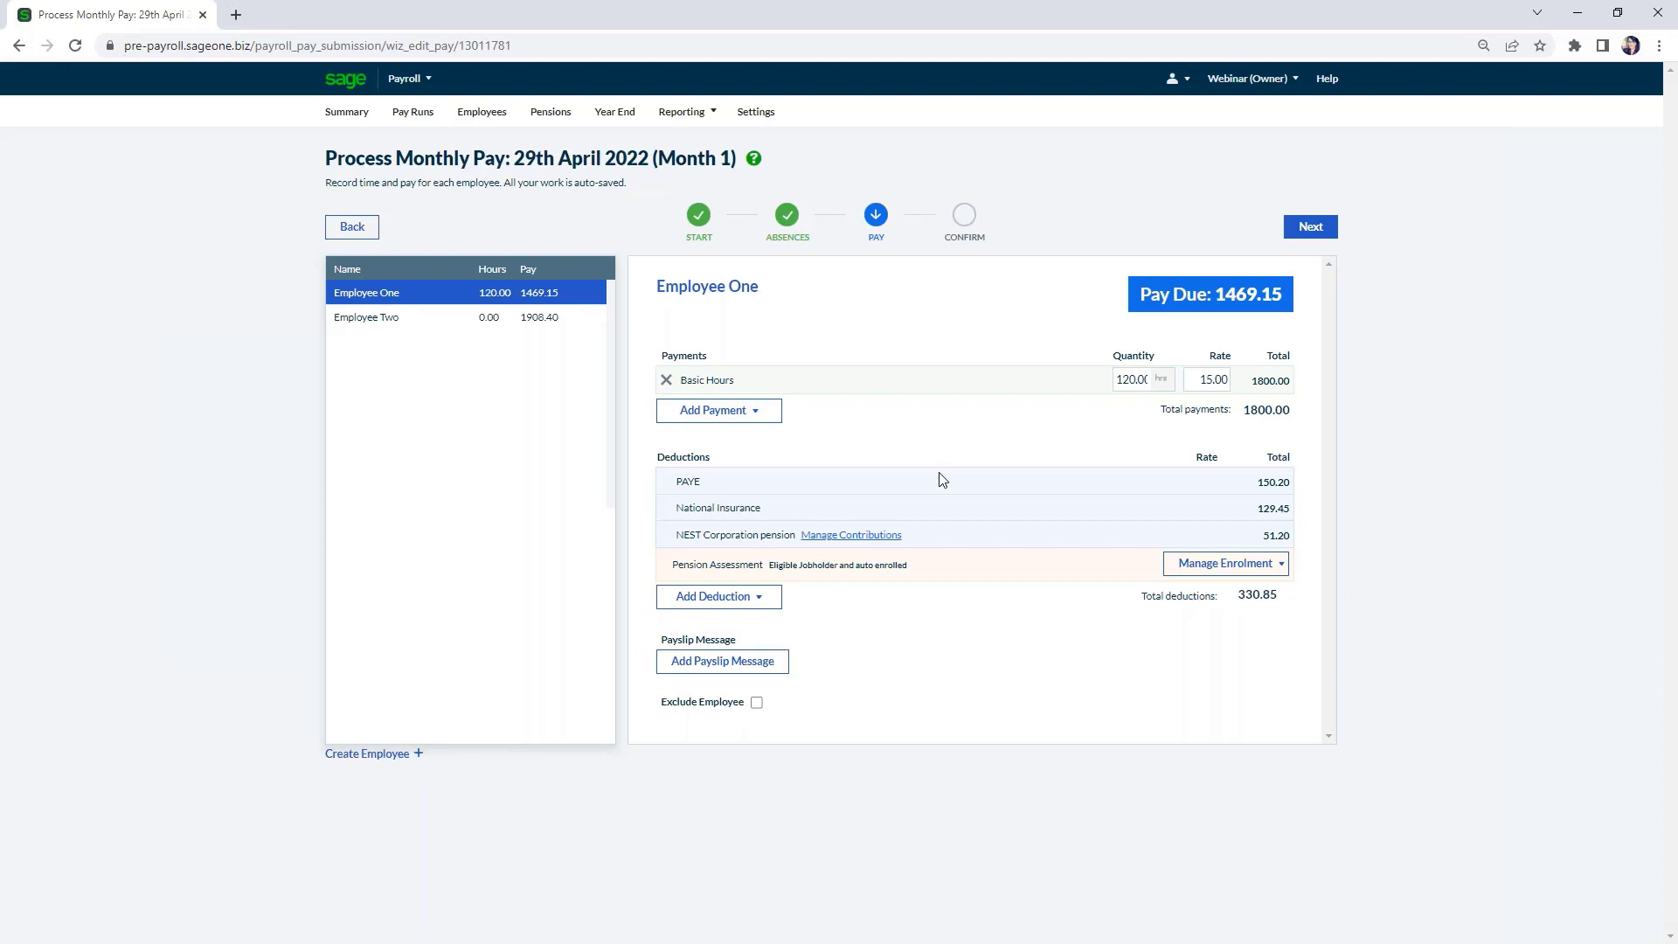
left_click(469, 318)
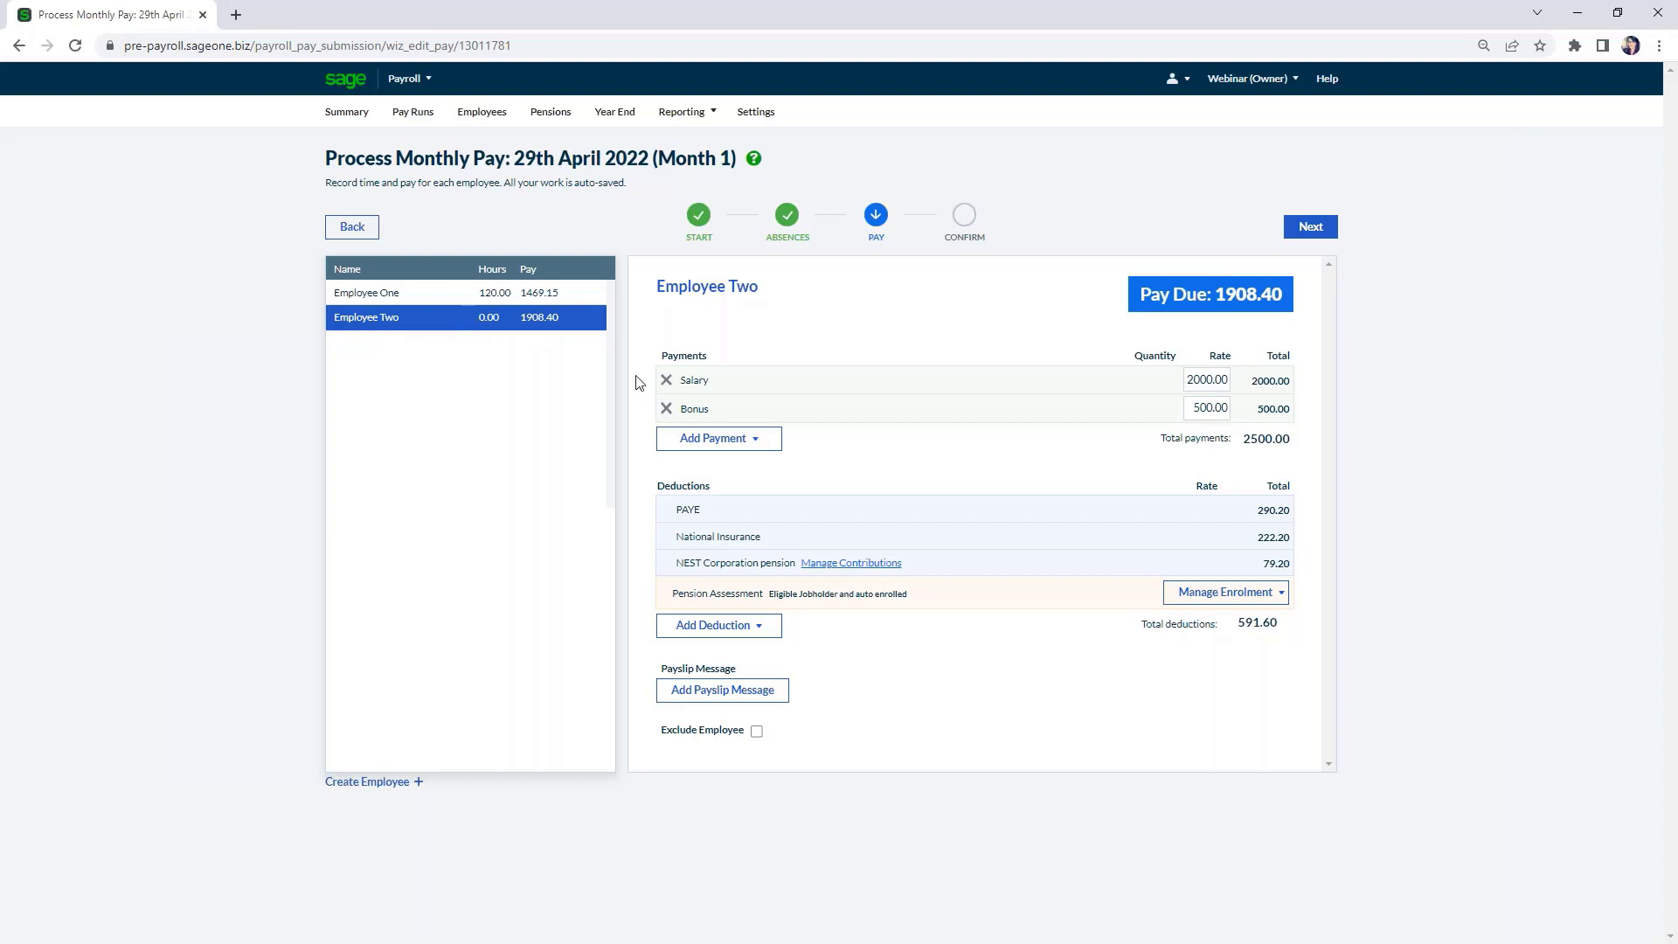
left_click(666, 408)
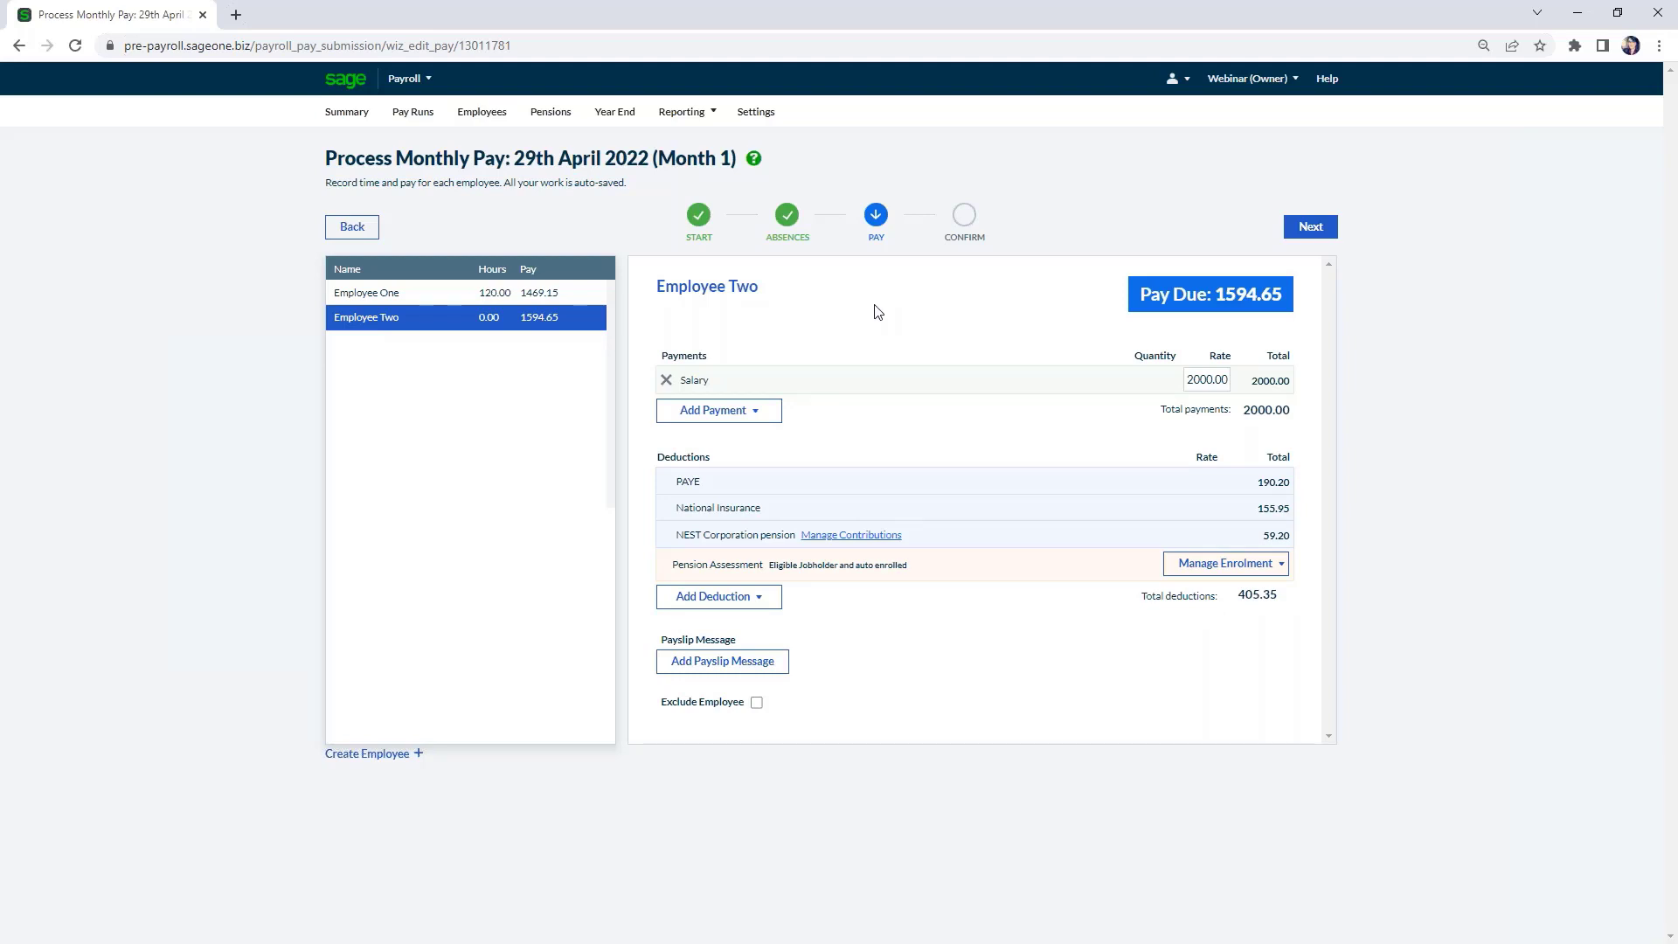
Set Employee Two's salary to 2200 for this pay run.
left_click(1207, 379)
type("2")
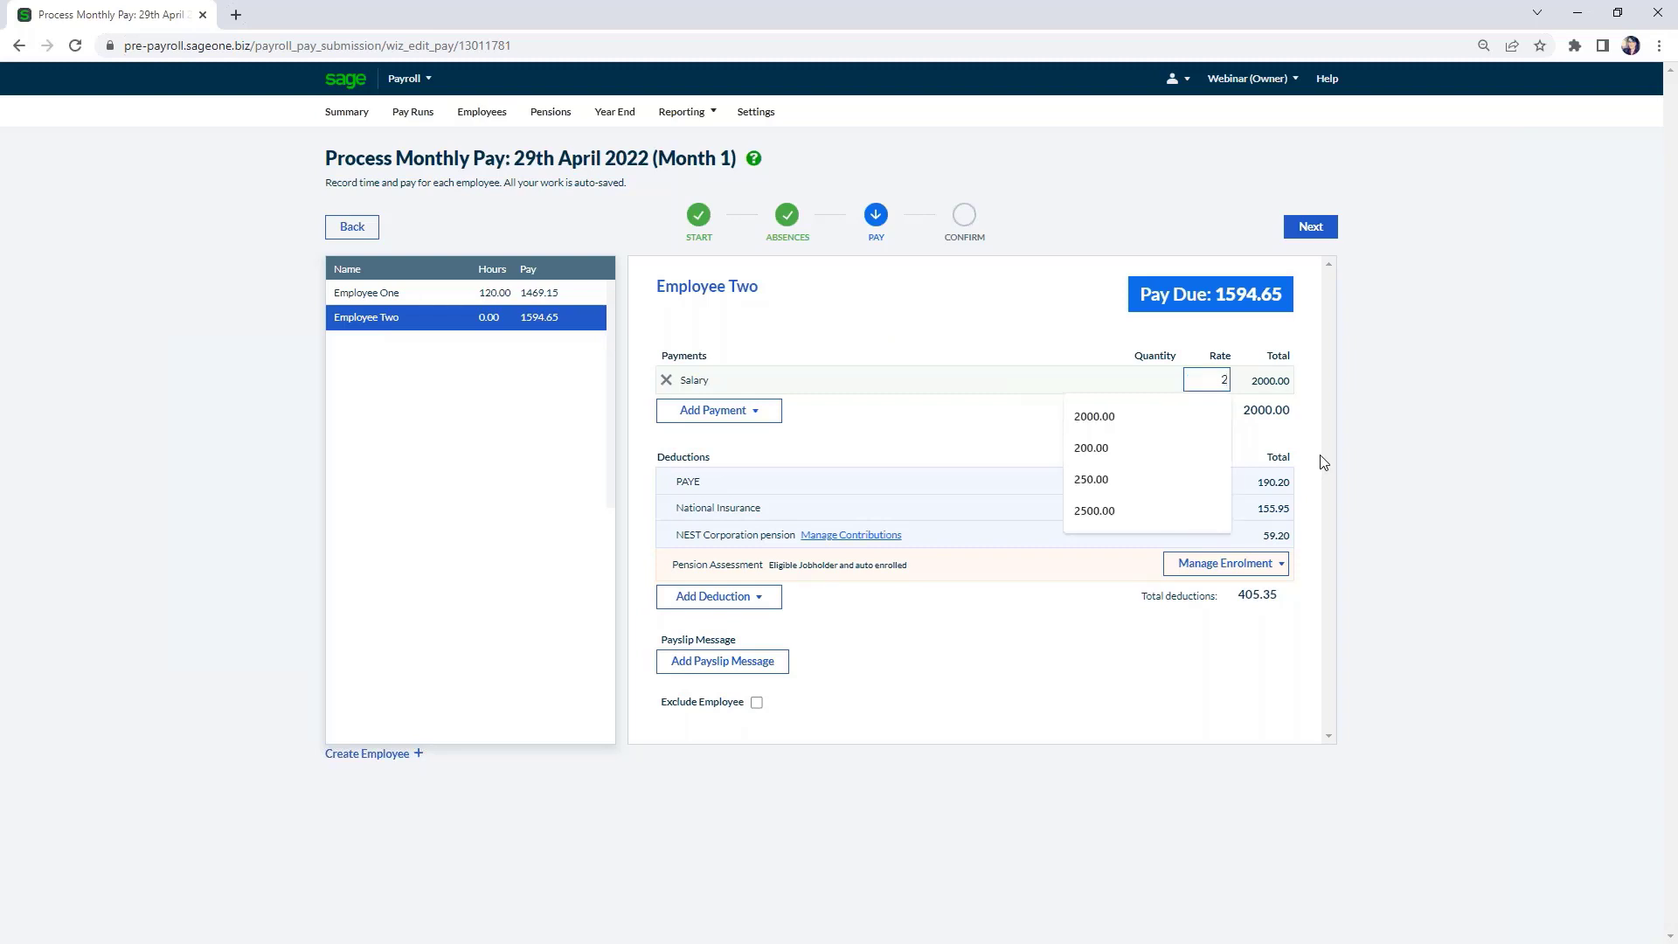
type("200")
left_click(1105, 430)
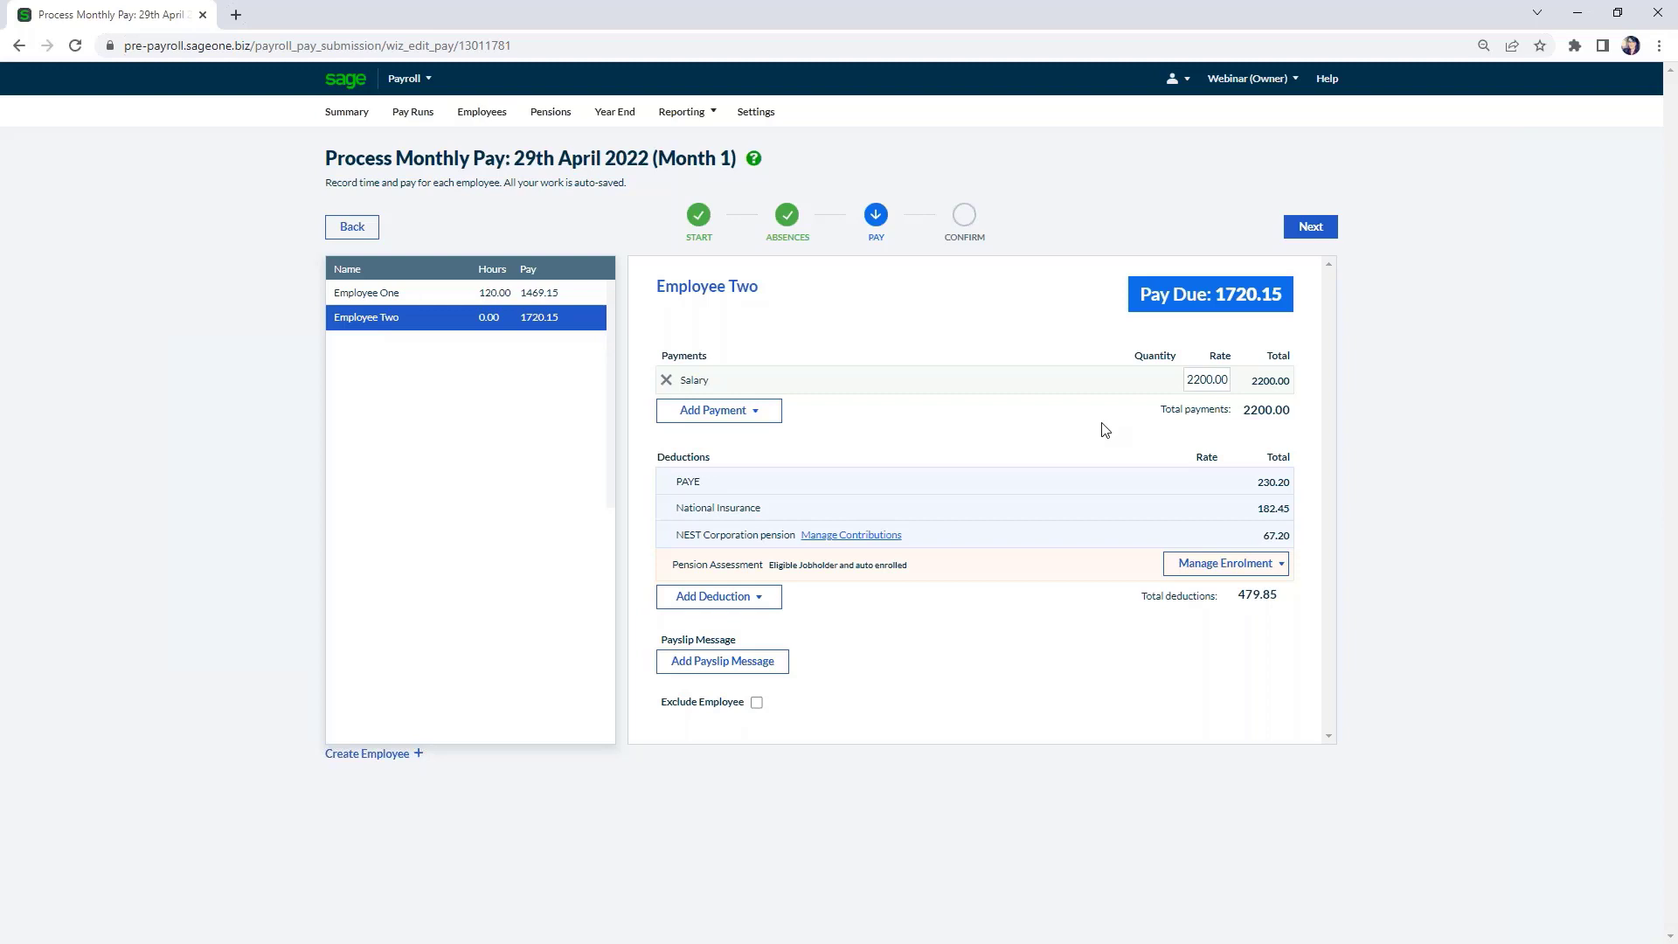
Look through the payment and deduction options for Employee Two and open the payslip message field.
left_click(756, 417)
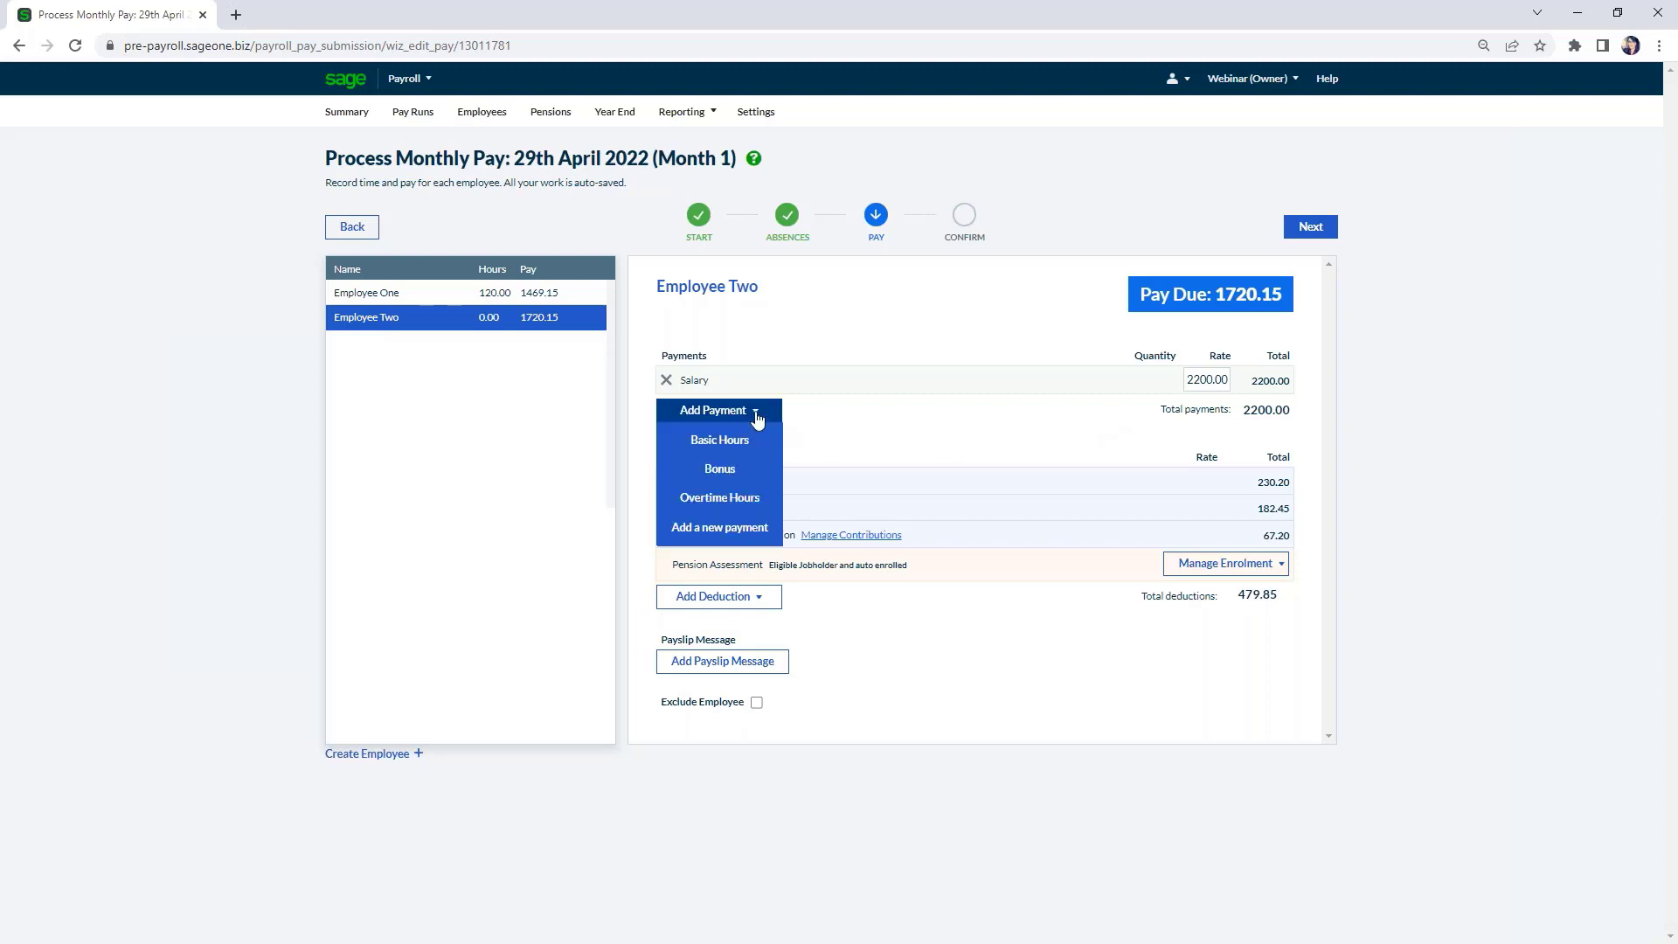
left_click(753, 603)
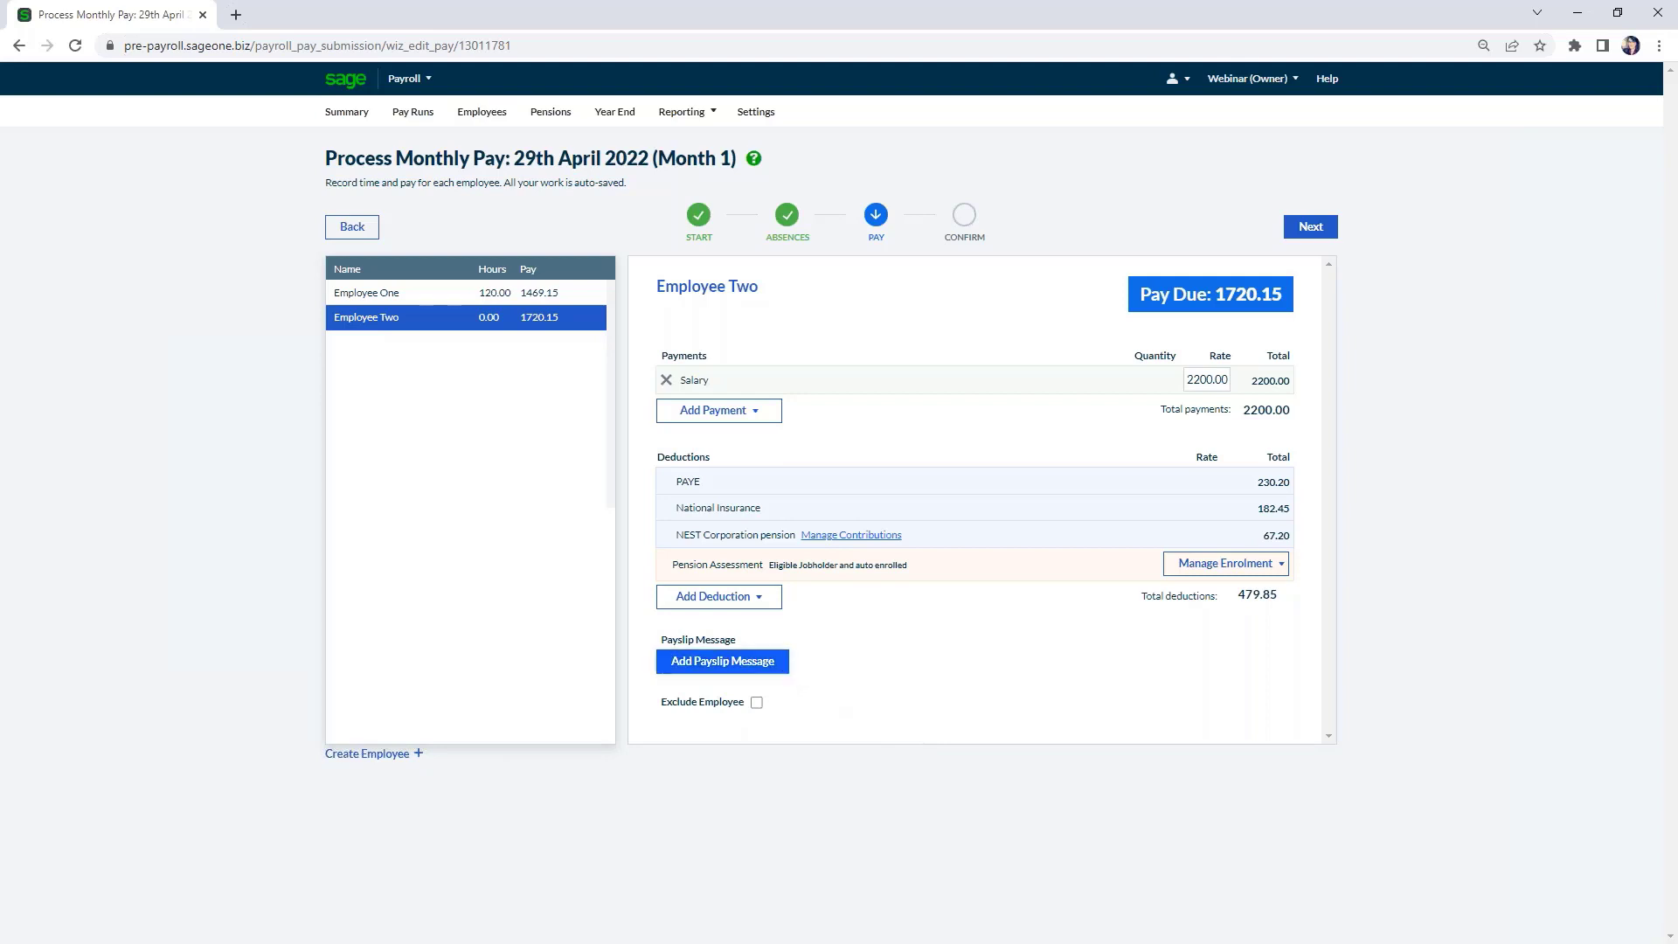
left_click(769, 662)
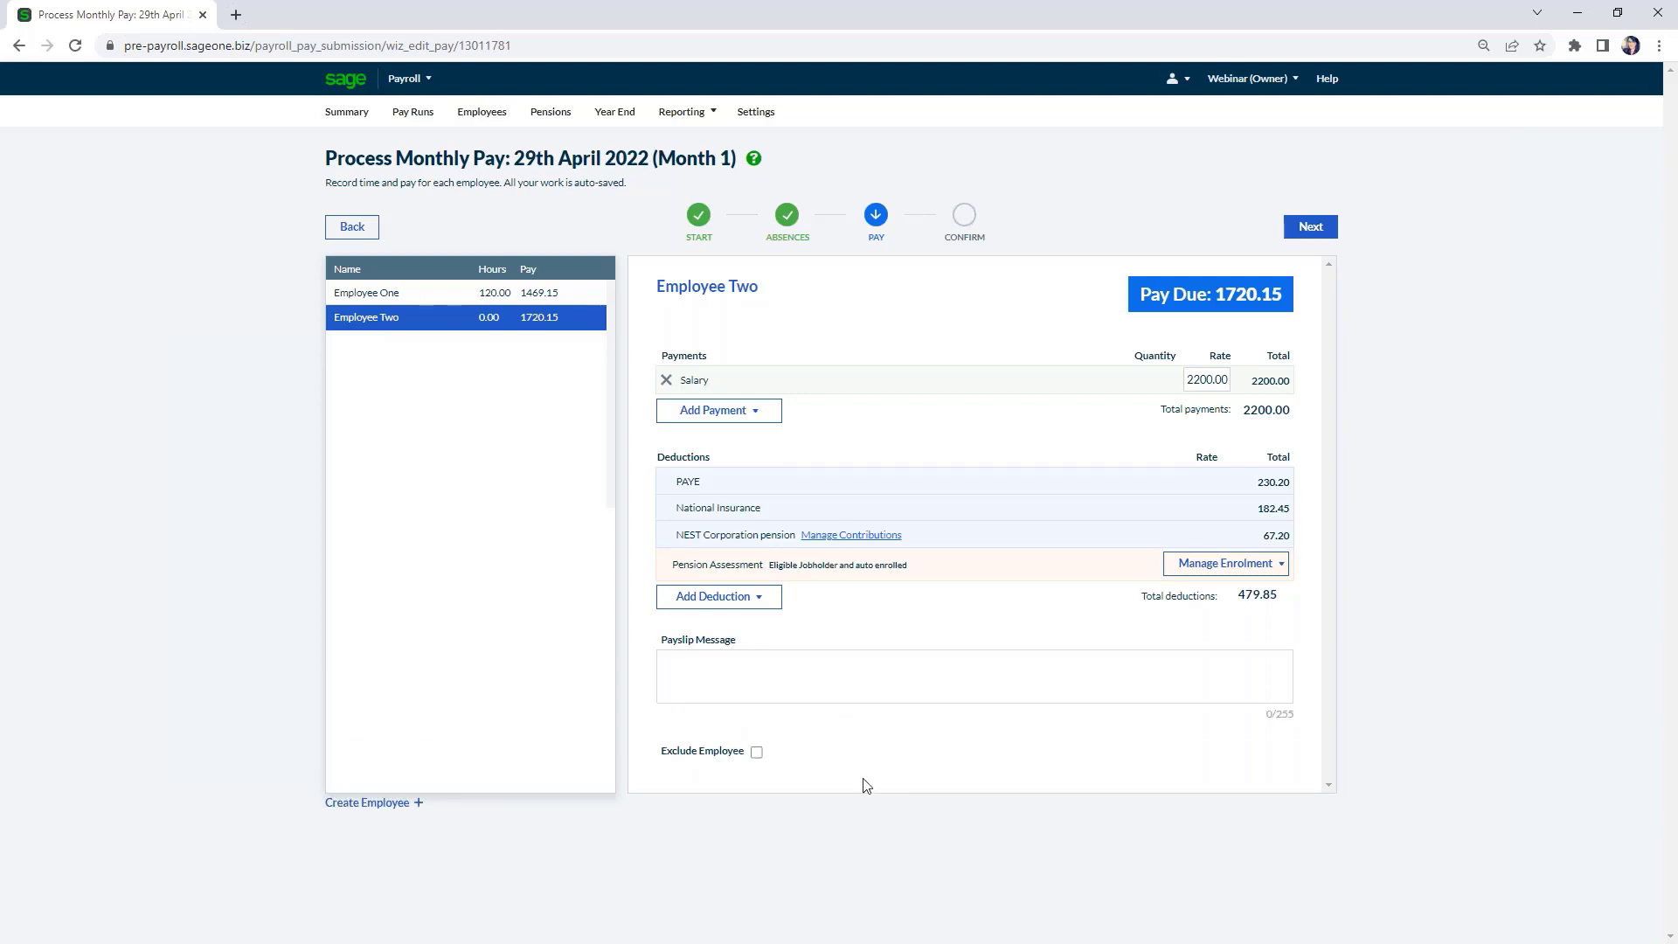
Open Employee One's payslip message field, exclude Employee One from this pay run, and reselect Employee Two.
left_click(511, 295)
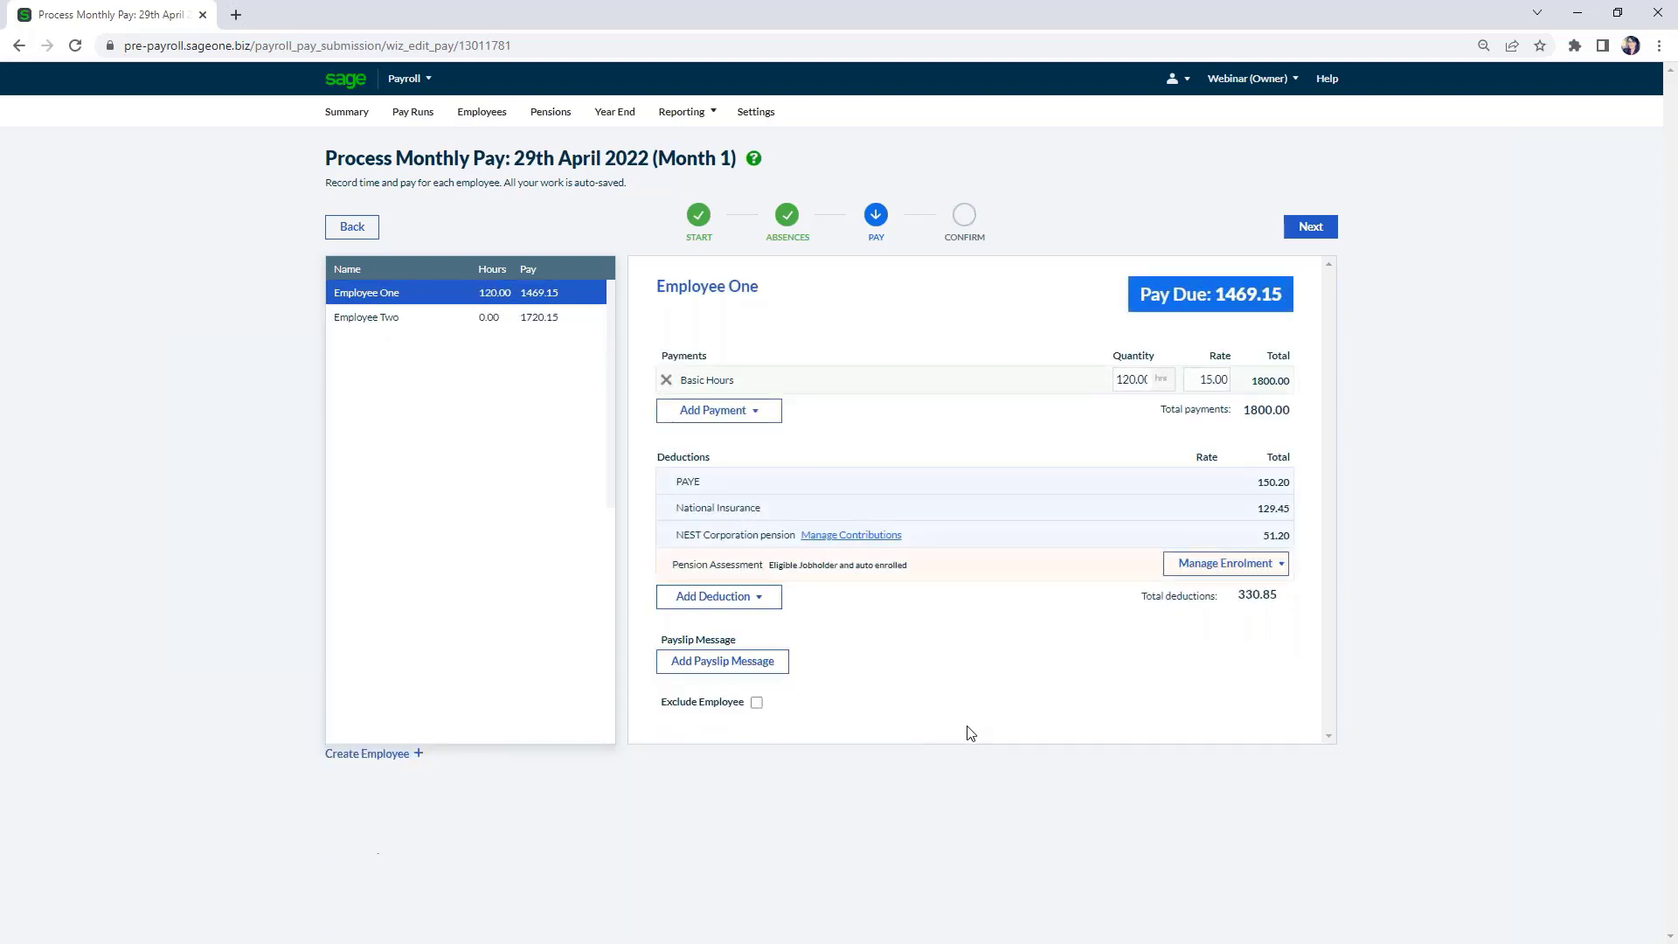
left_click(756, 662)
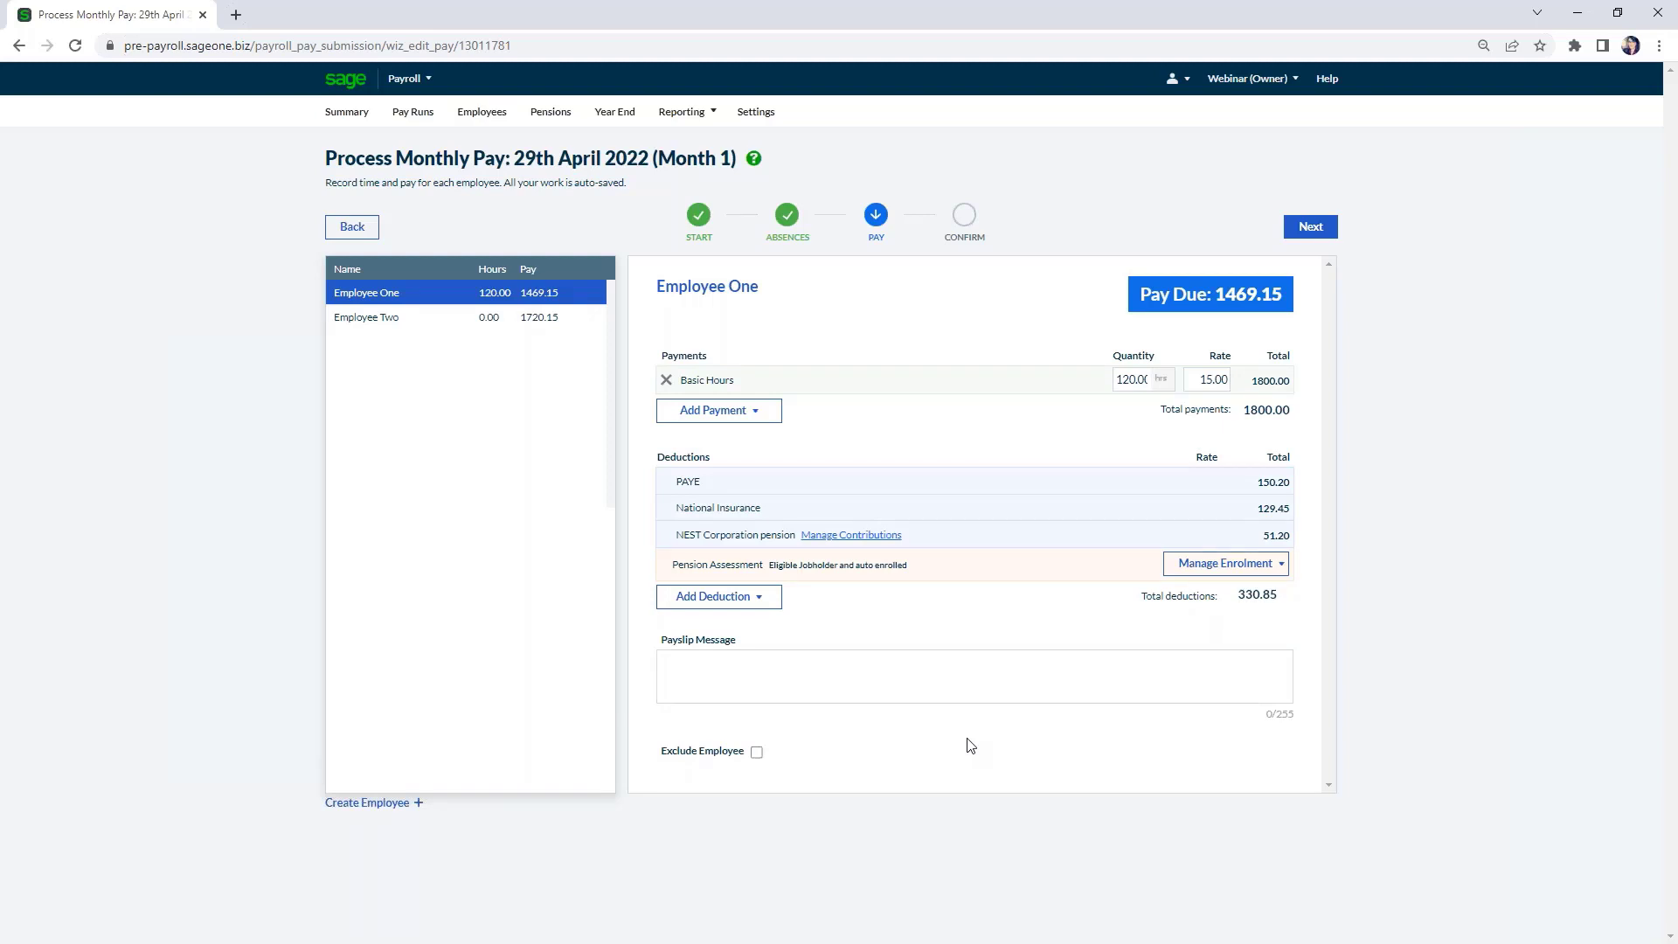
left_click(756, 752)
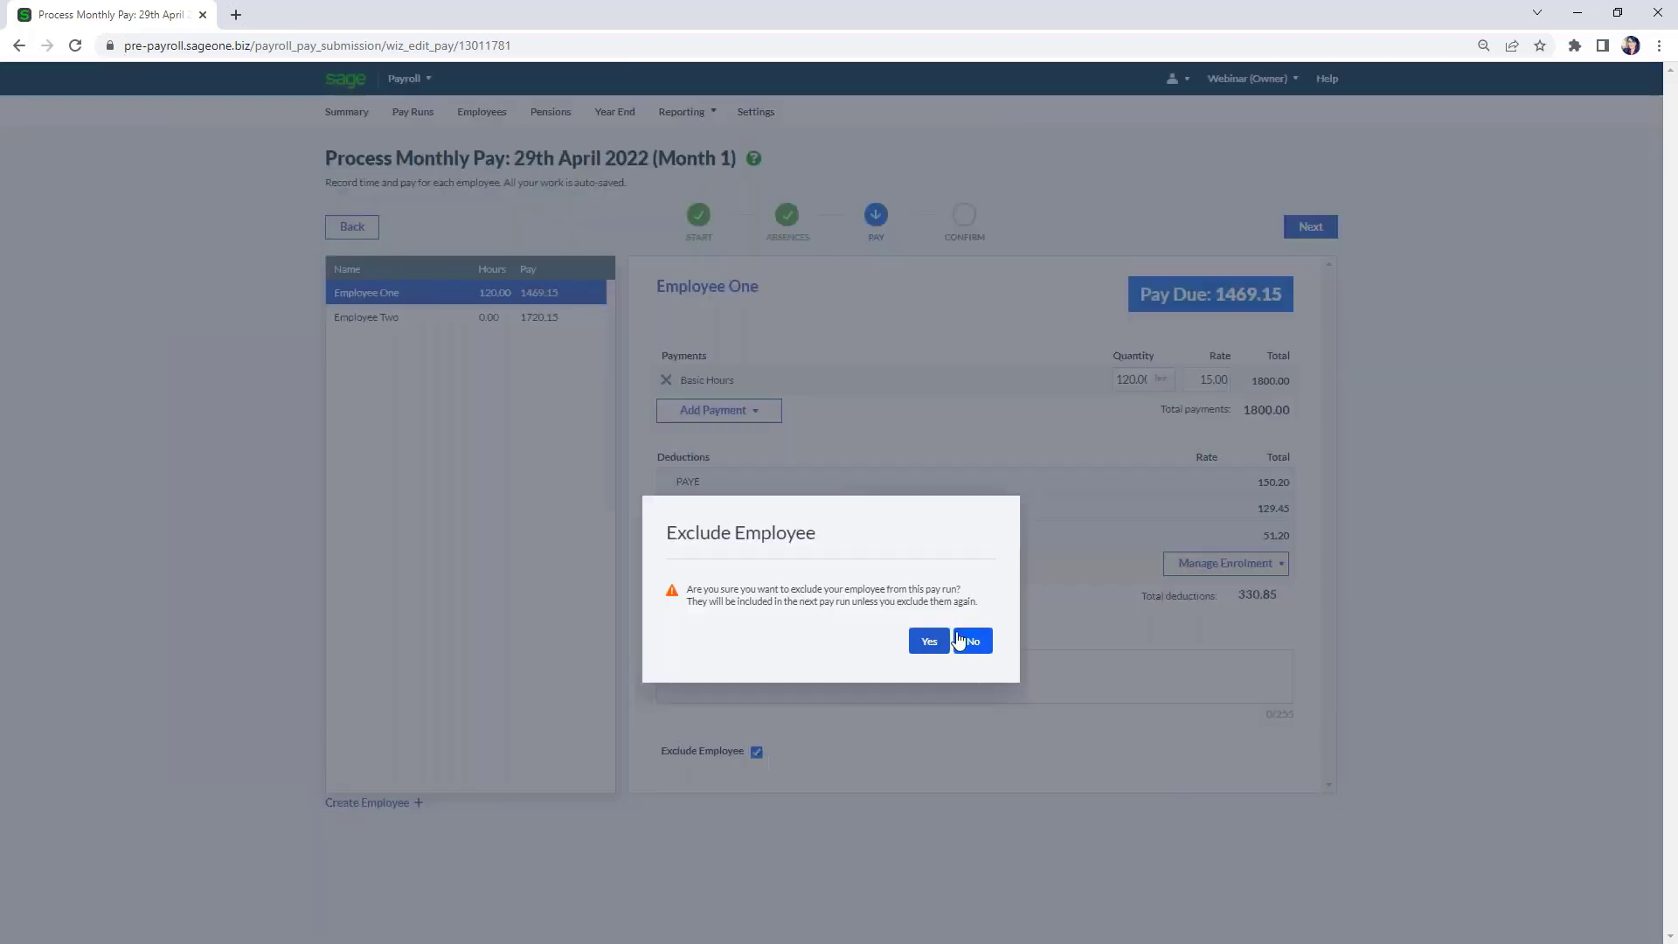
left_click(928, 641)
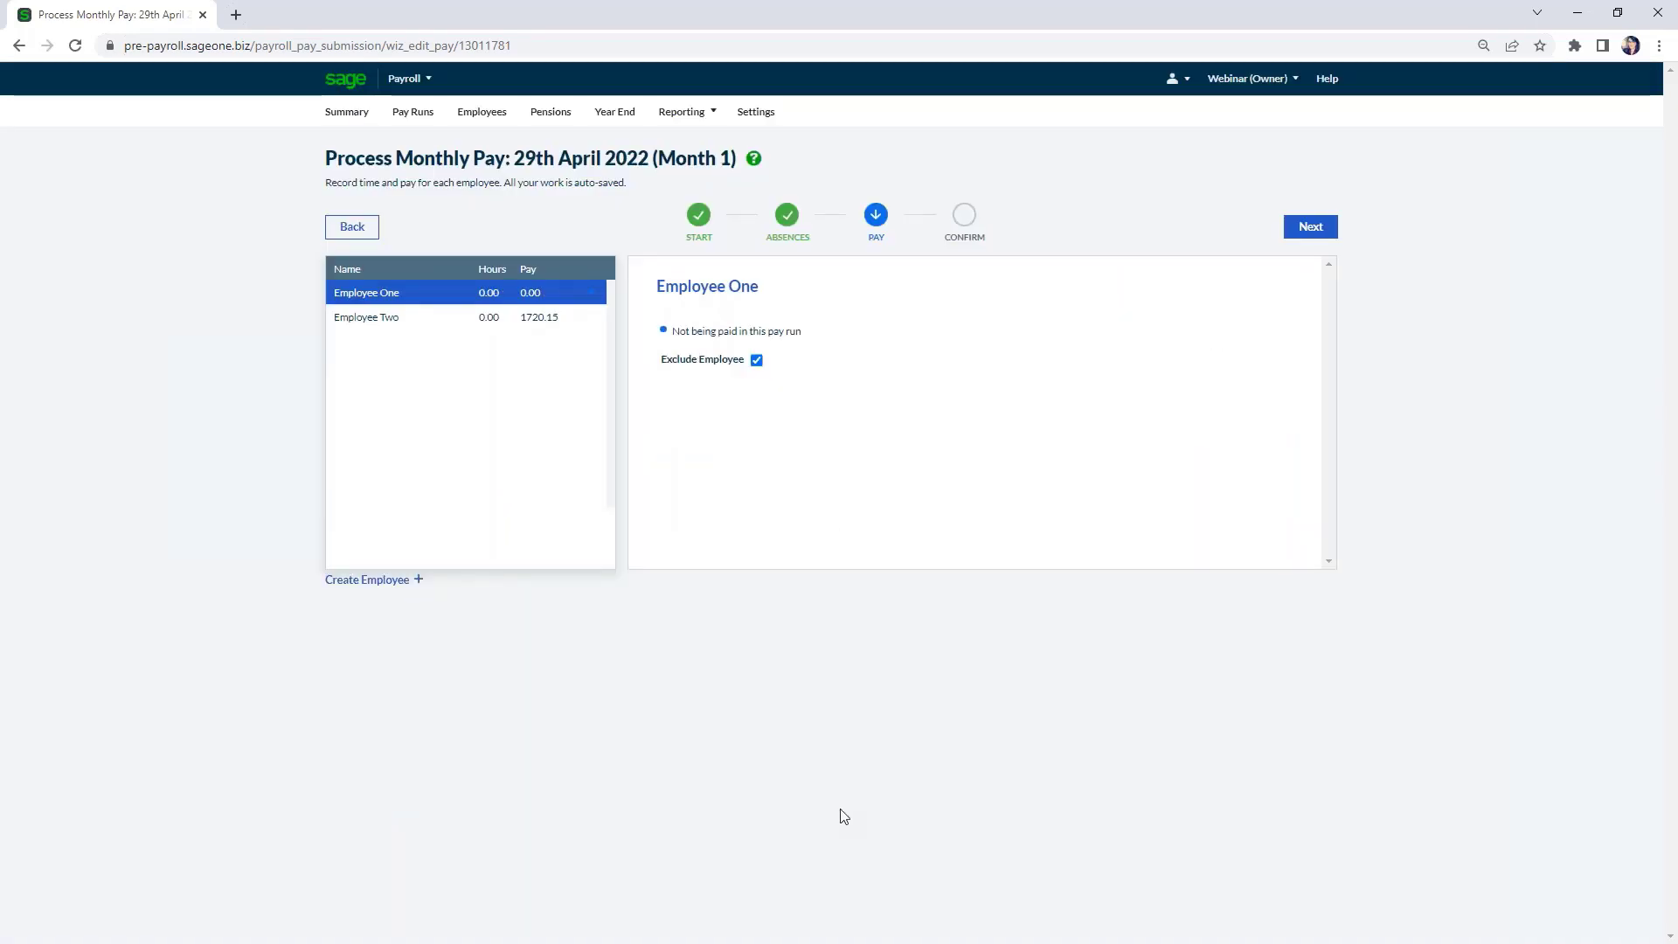
left_click(547, 321)
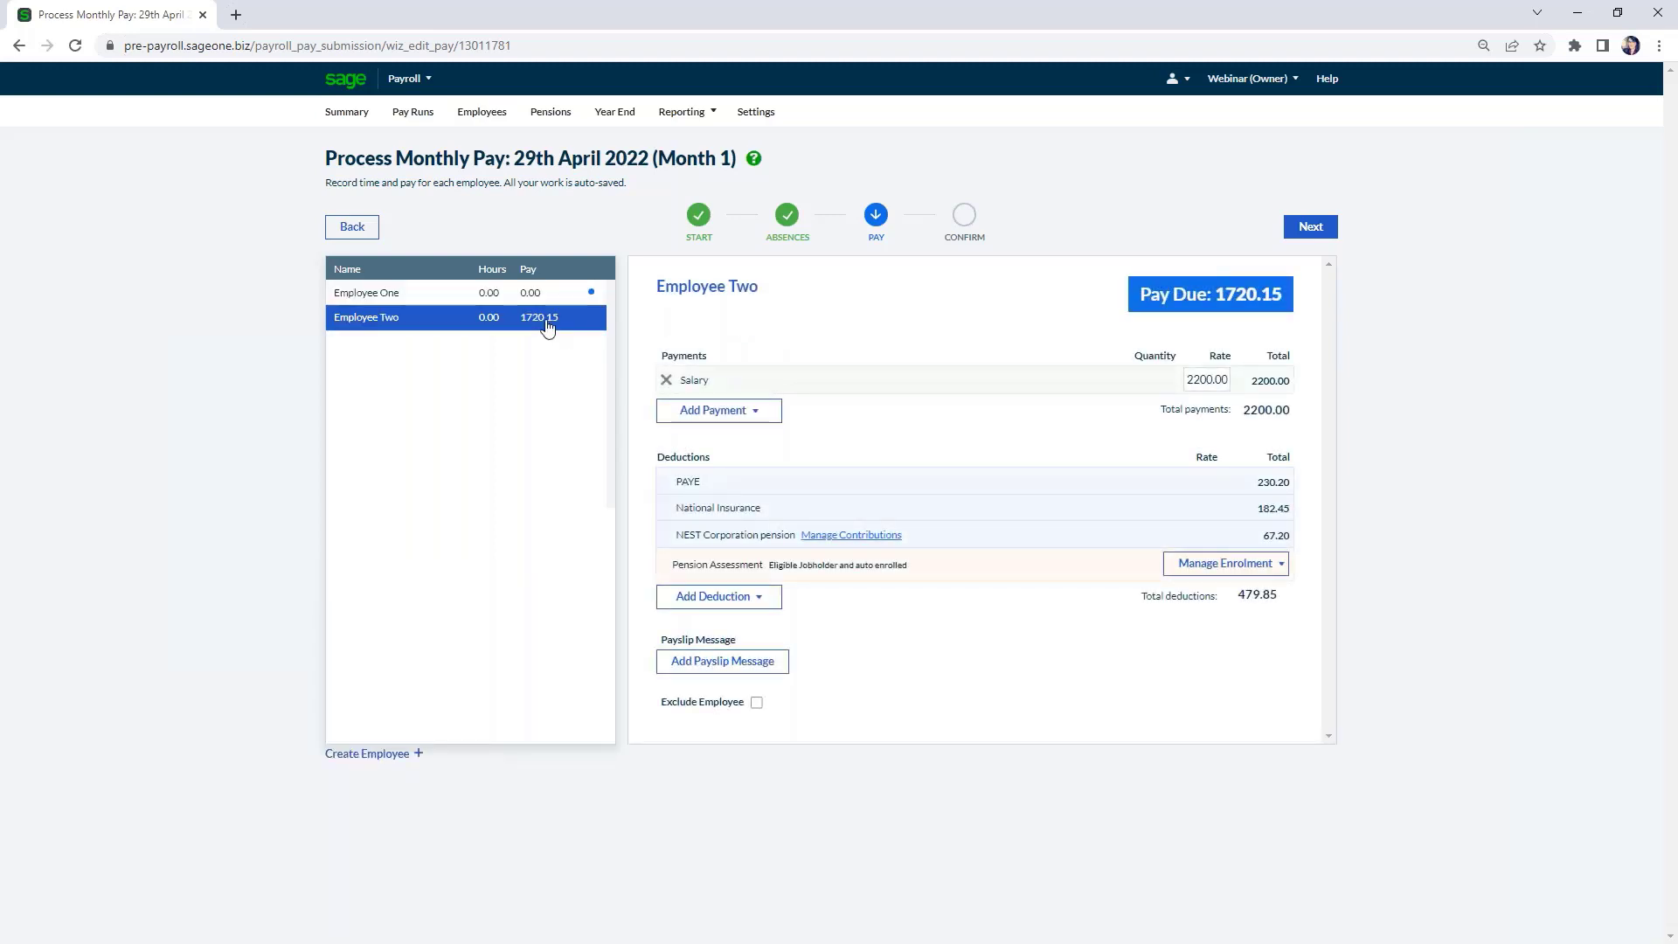
Continue to the confirmation stage and review the detailed report of the pay run calculations through both pages.
left_click(1308, 227)
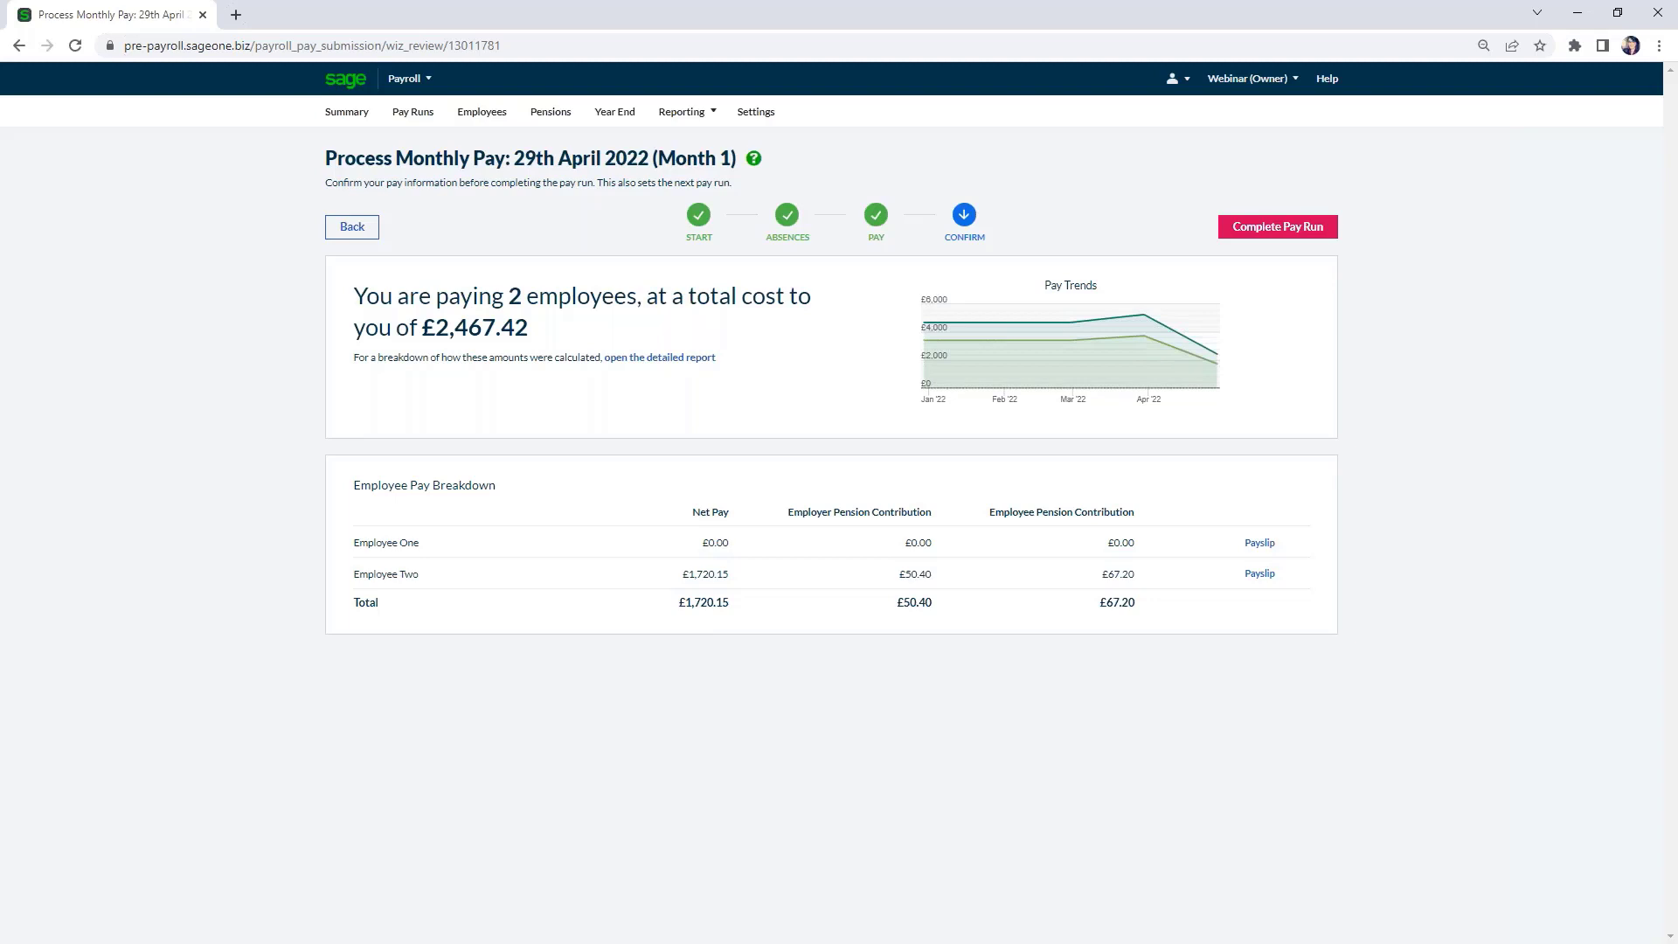
left_click(657, 358)
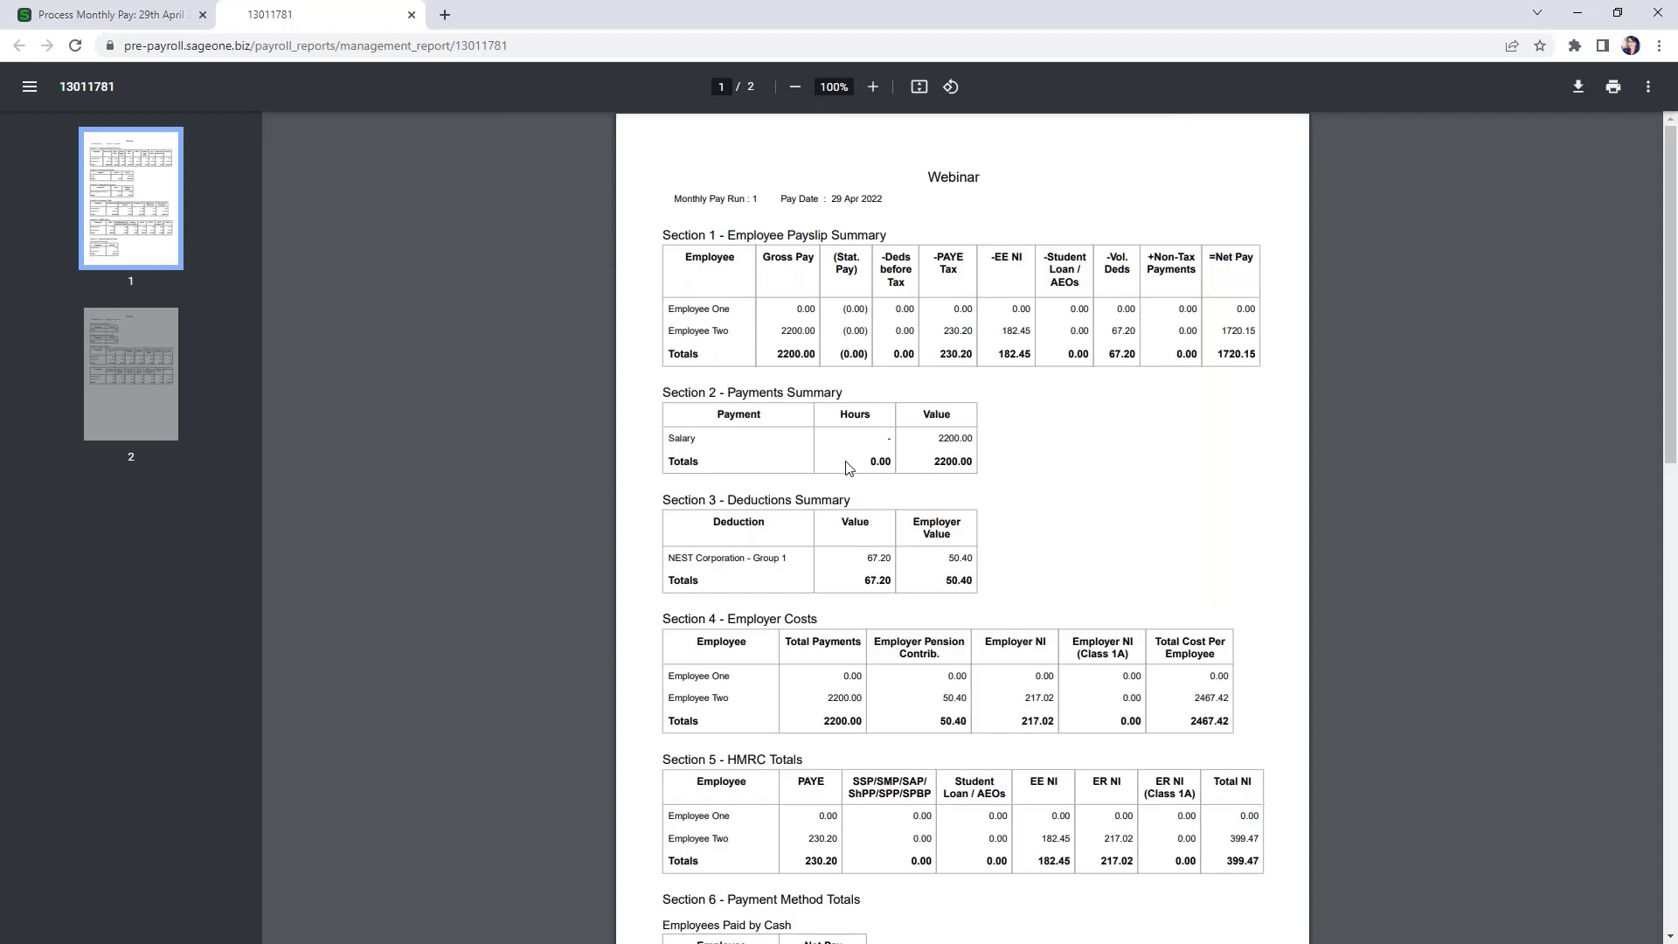
scroll(1139, 485, "down", 4)
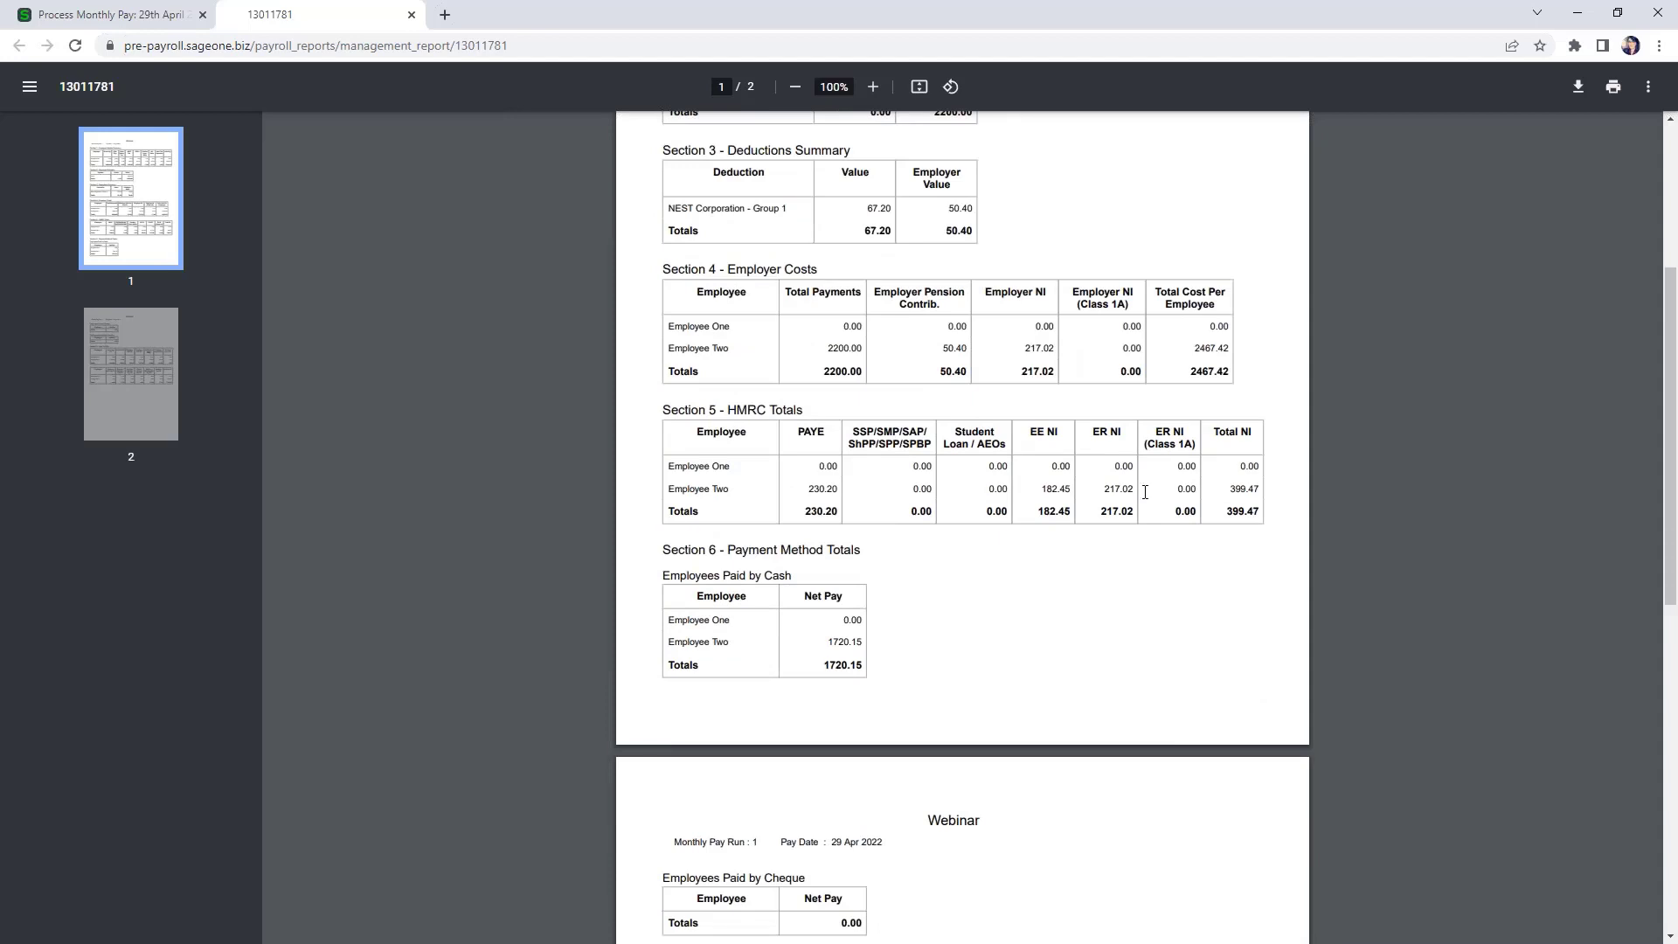
scroll(1162, 550, "down", 3)
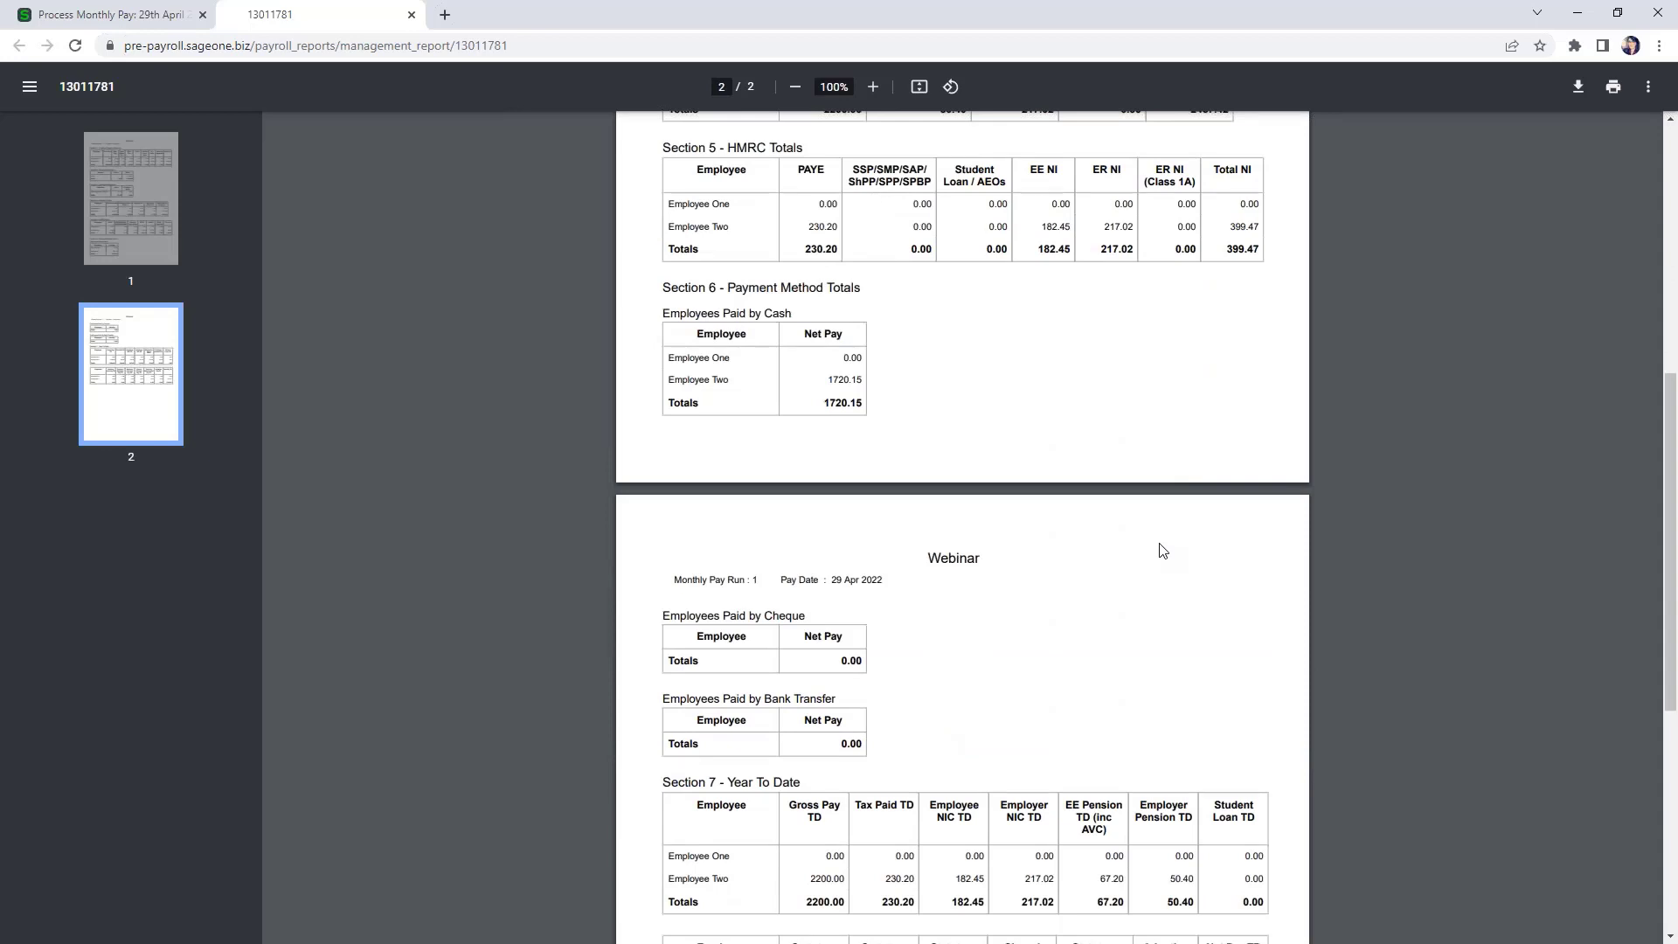
scroll(1162, 550, "down", 5)
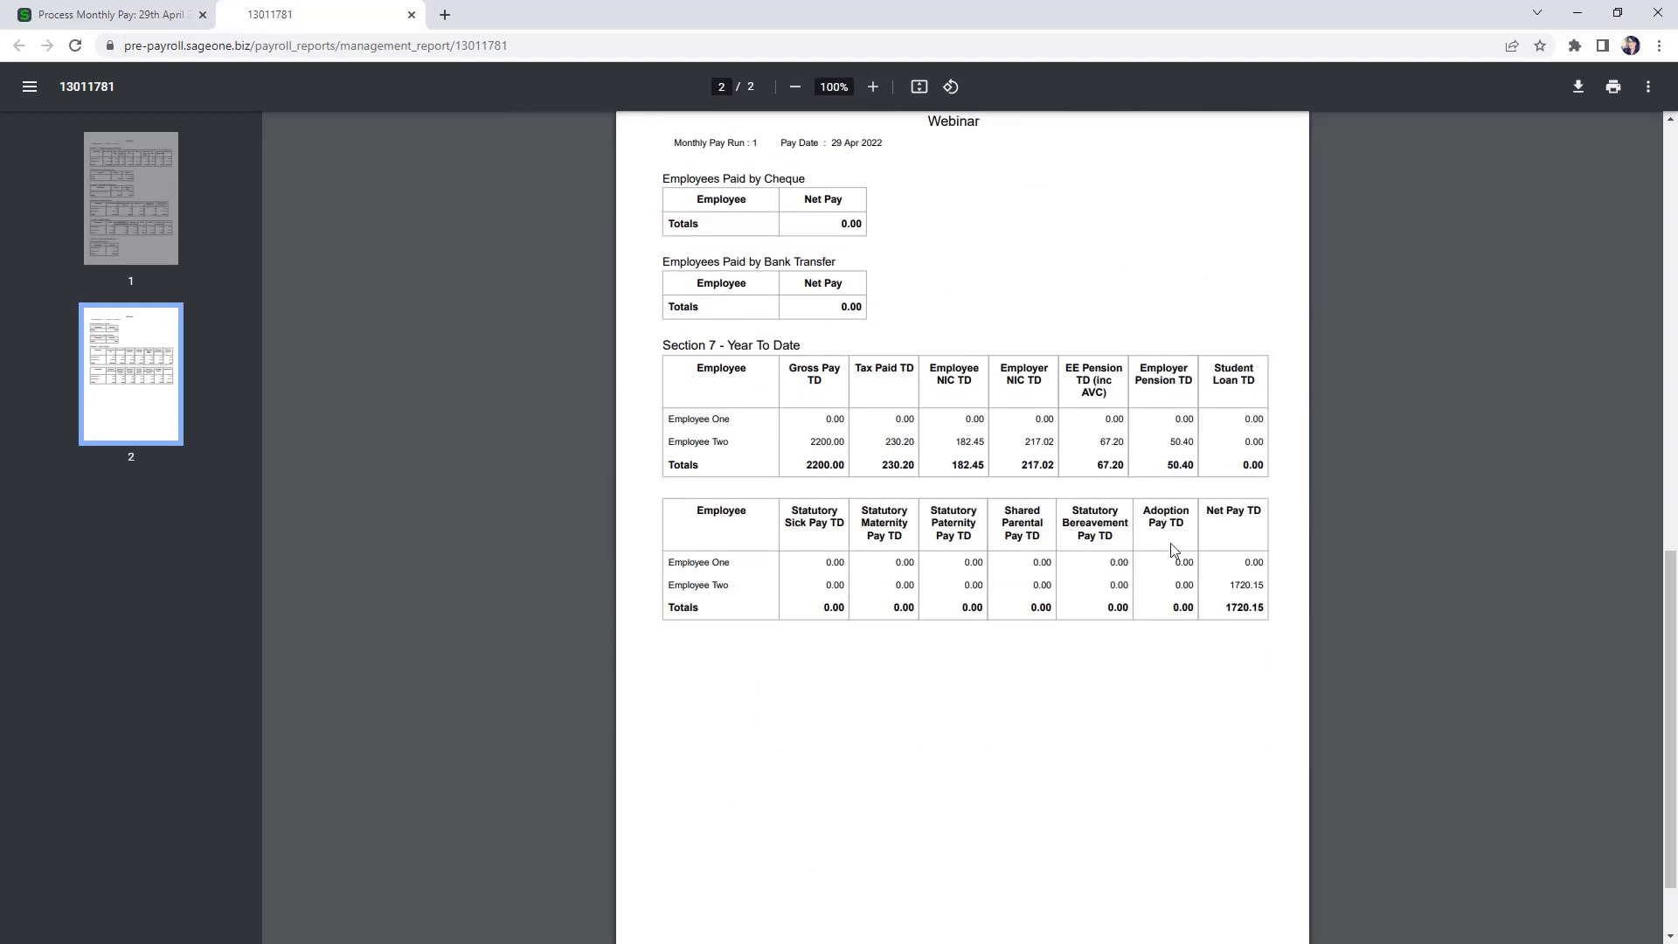
scroll(1171, 542, "up", 12)
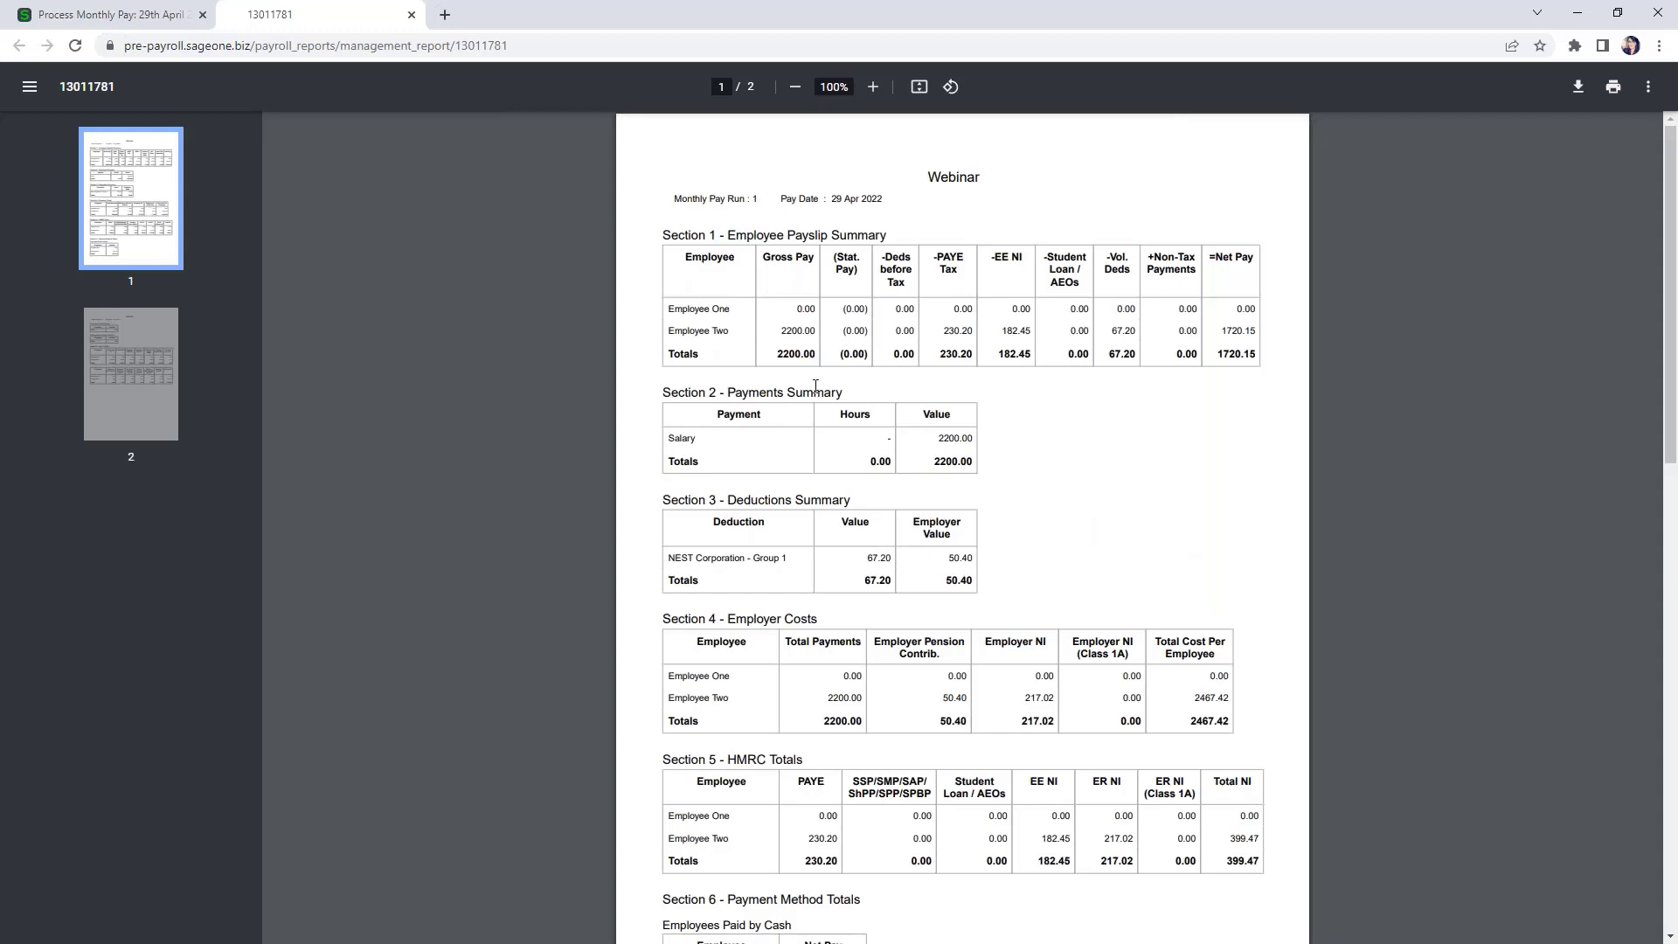
left_click(411, 16)
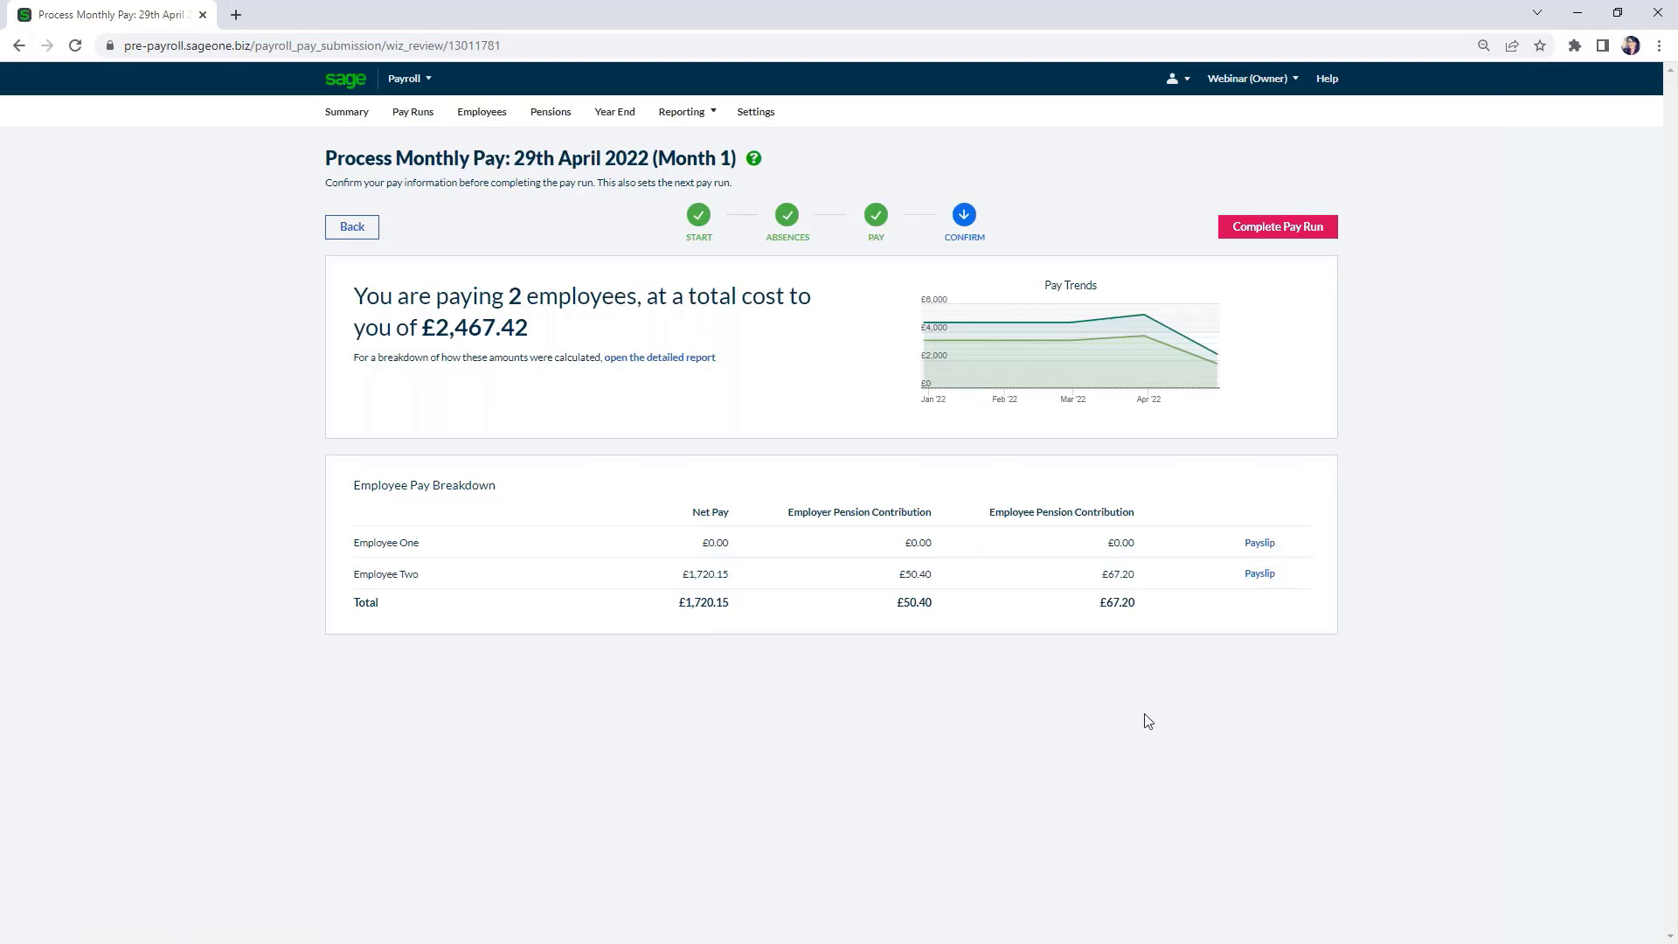
Check Employee One's draft payslip, and complete the Month 1 pay run by confirming its pay values.
left_click(1260, 545)
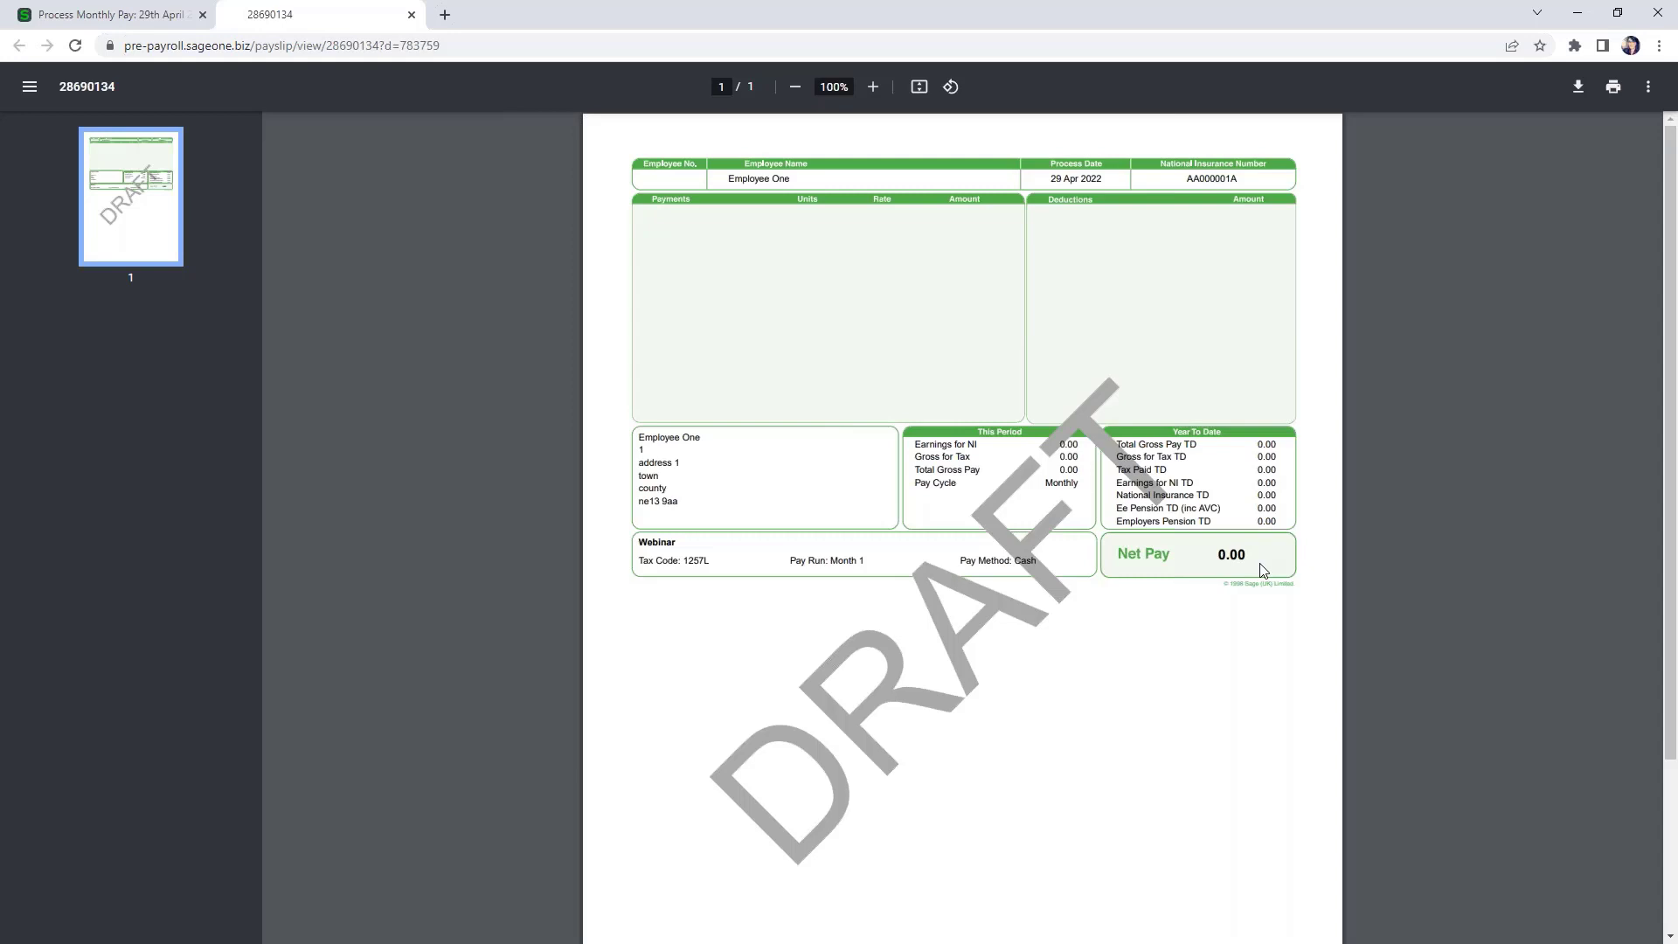
left_click(412, 15)
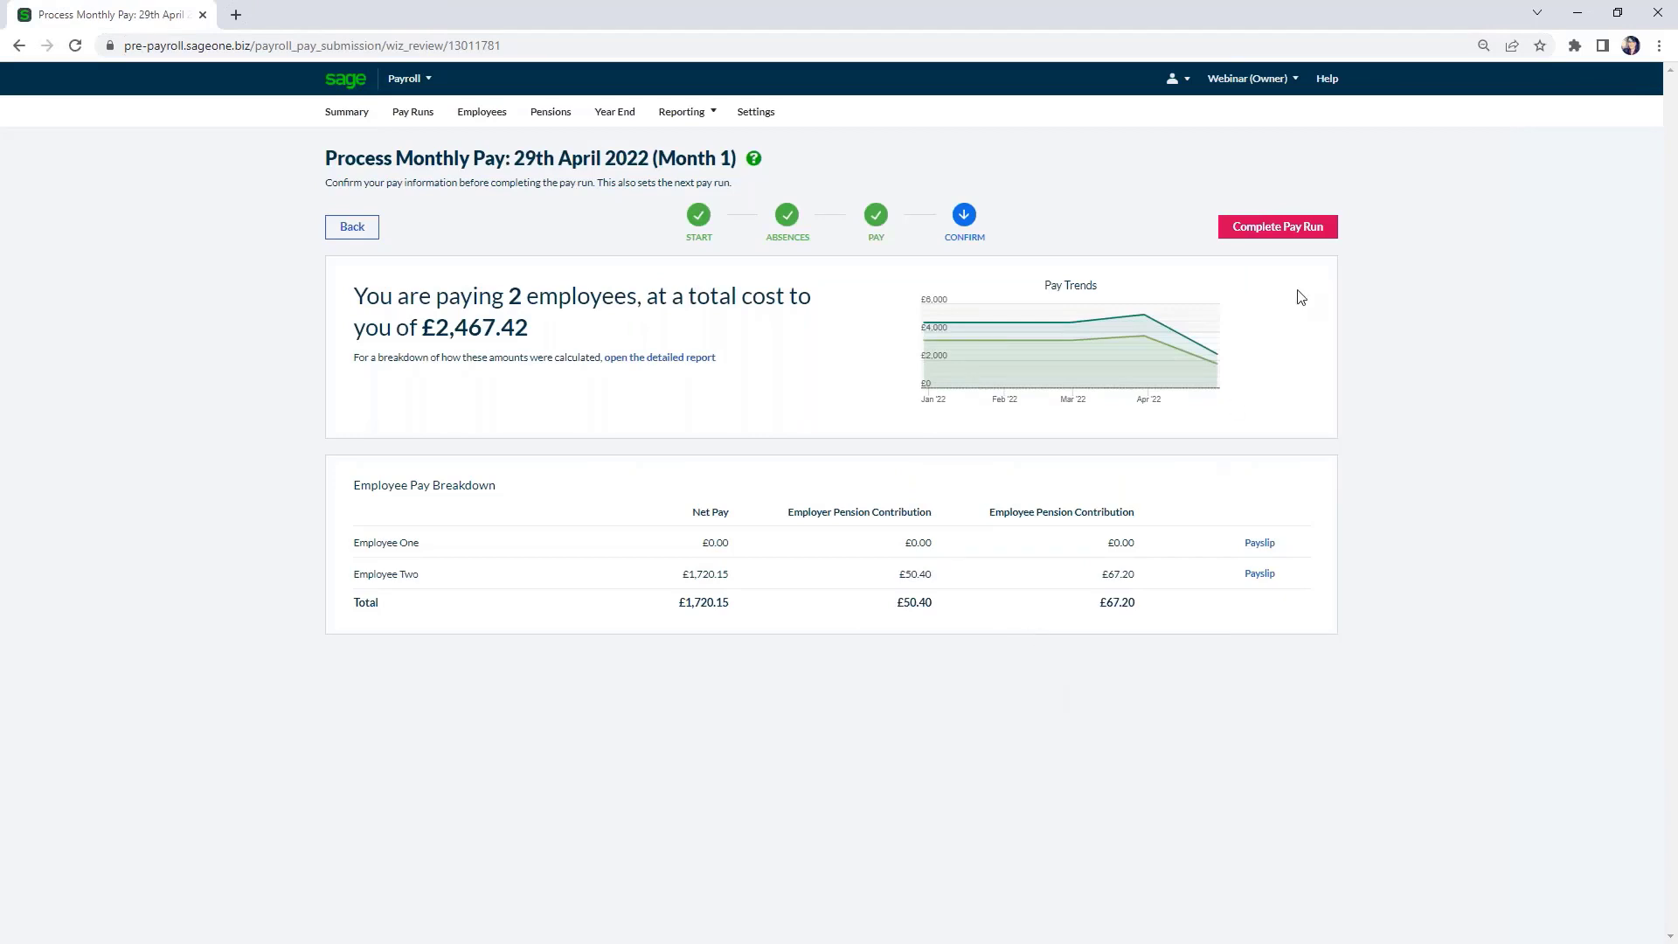
left_click(1299, 229)
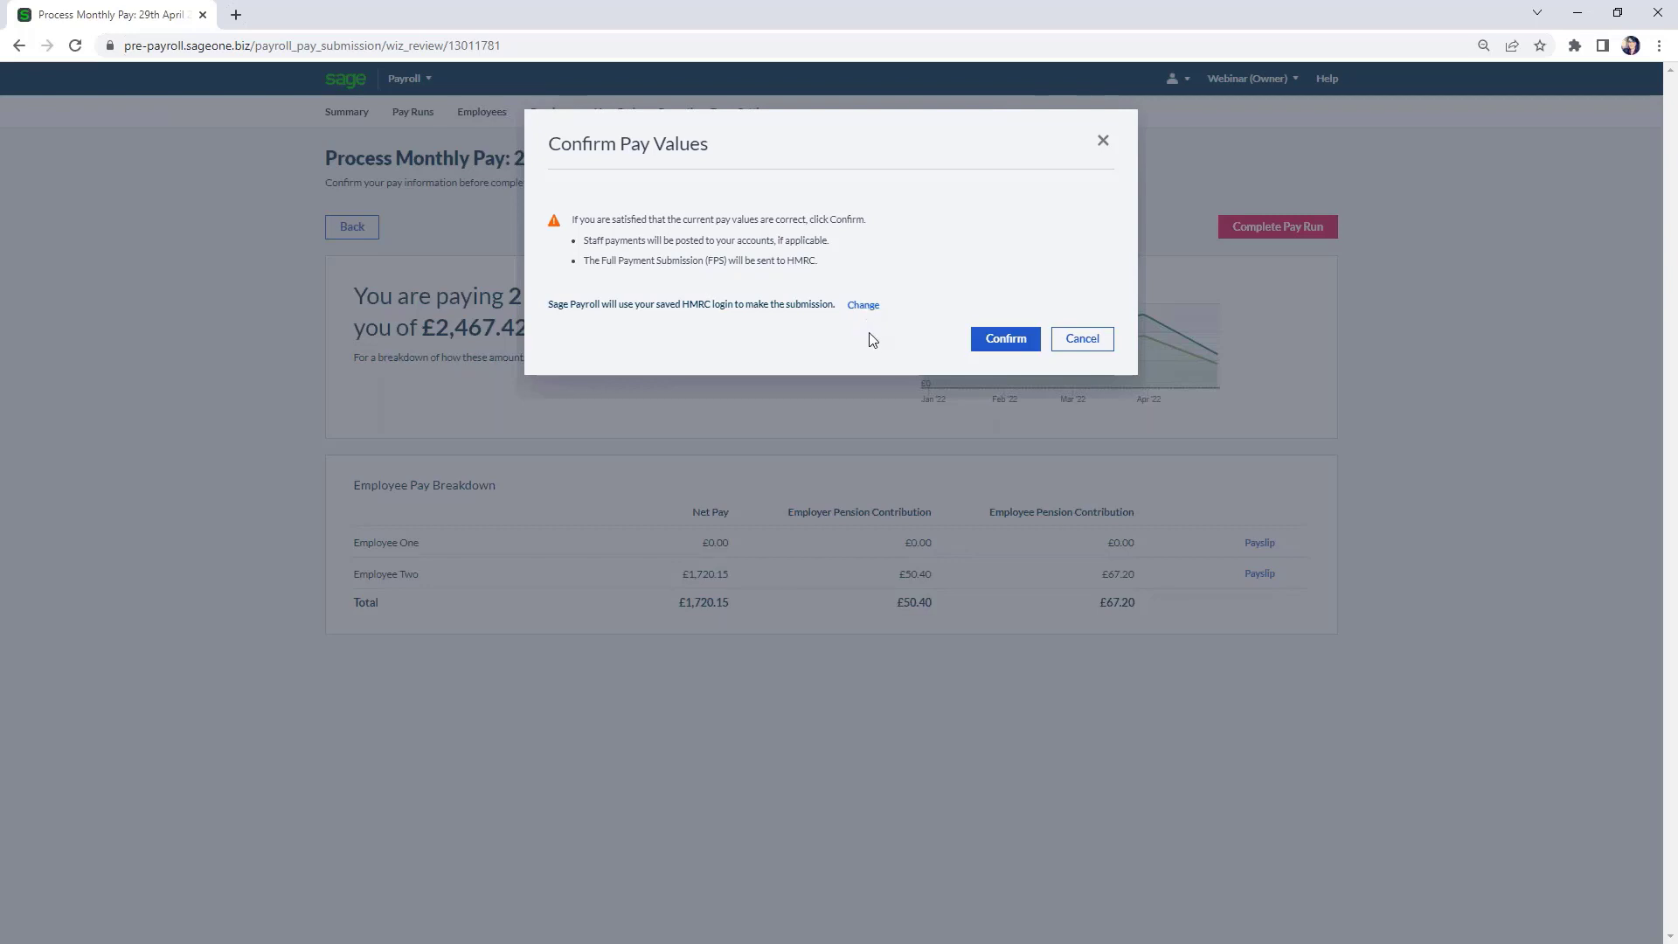
left_click(1005, 339)
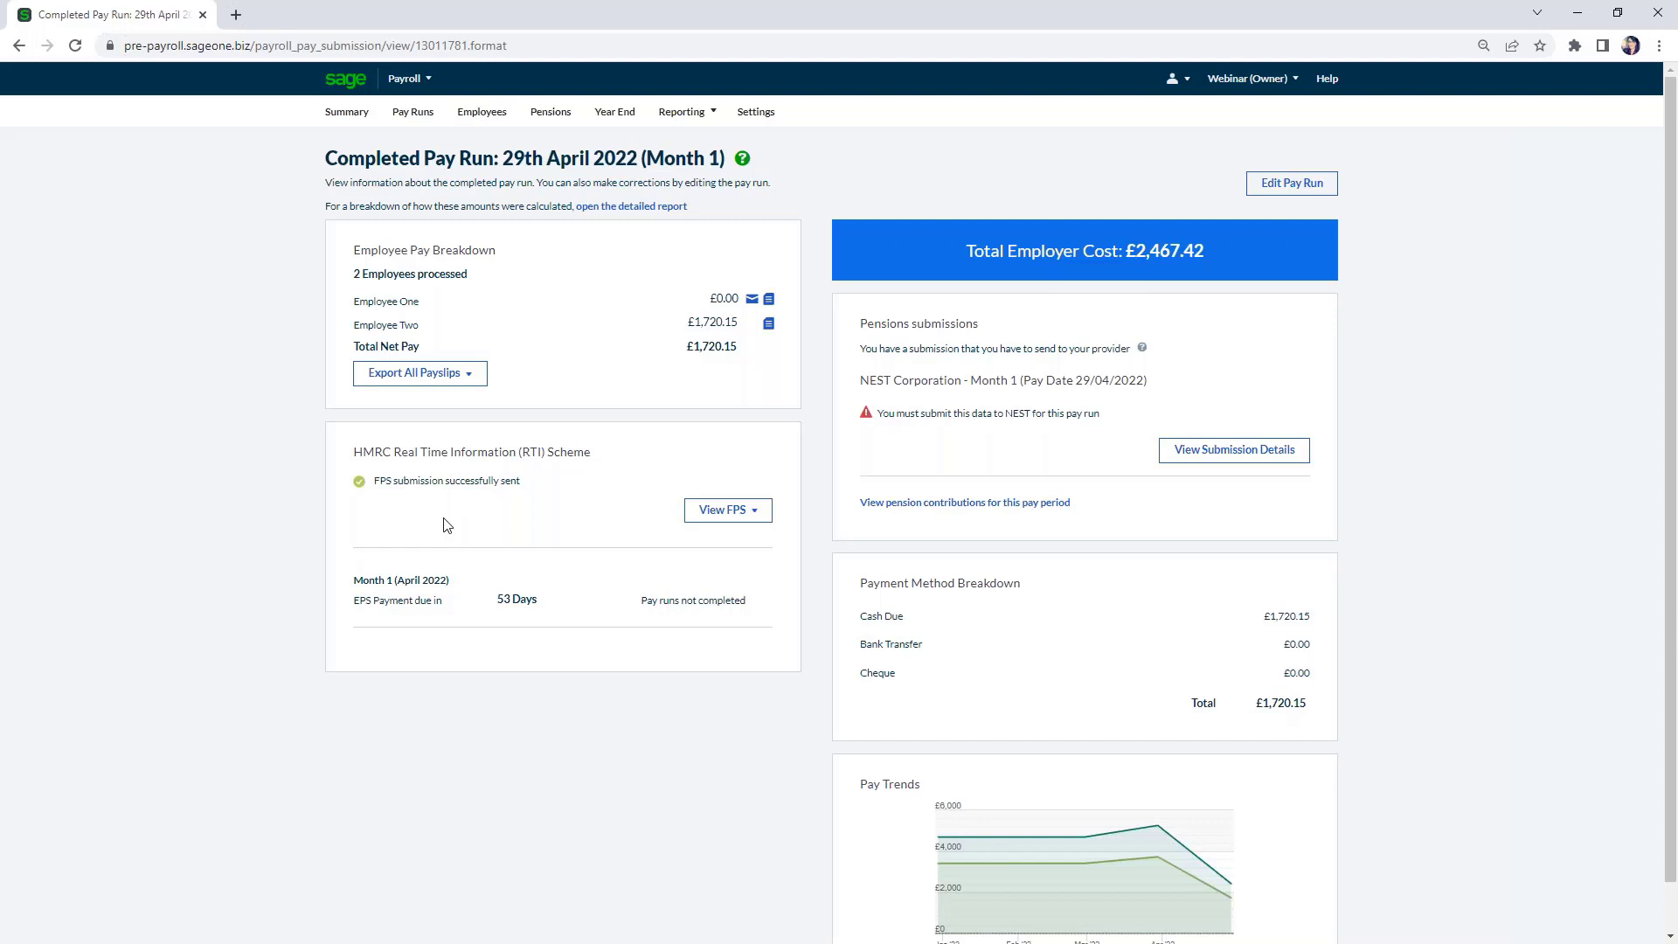
View the NEST pension submission details for Month 1, and preview the message for emailing all payslips without sending it.
left_click(1210, 462)
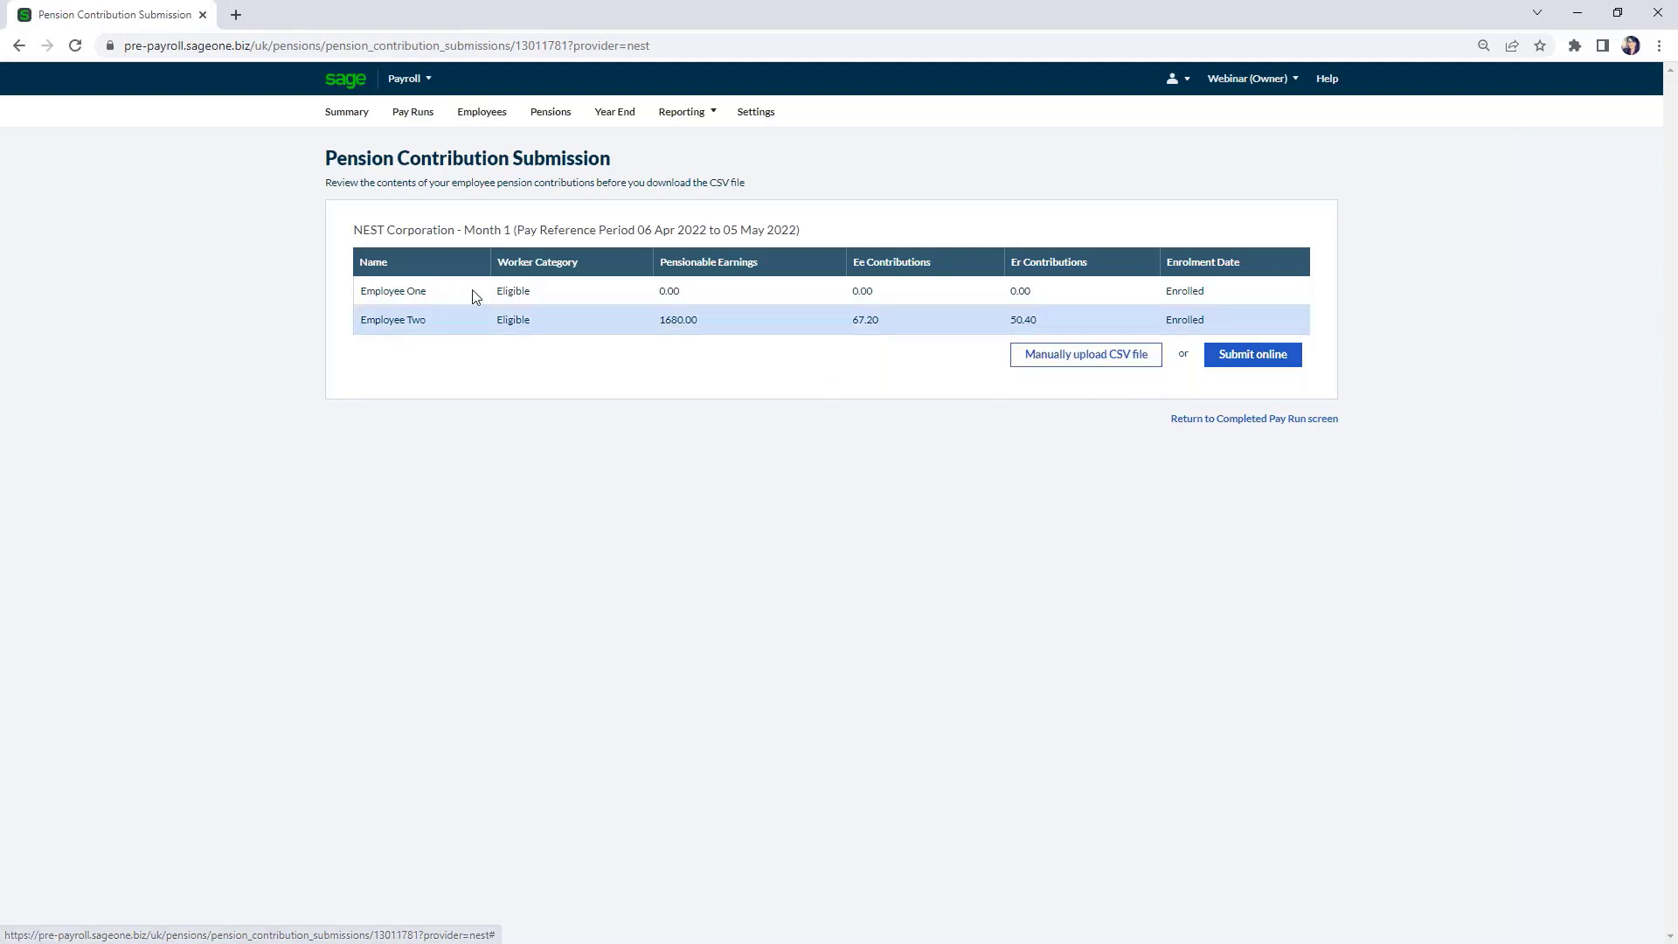
left_click(18, 45)
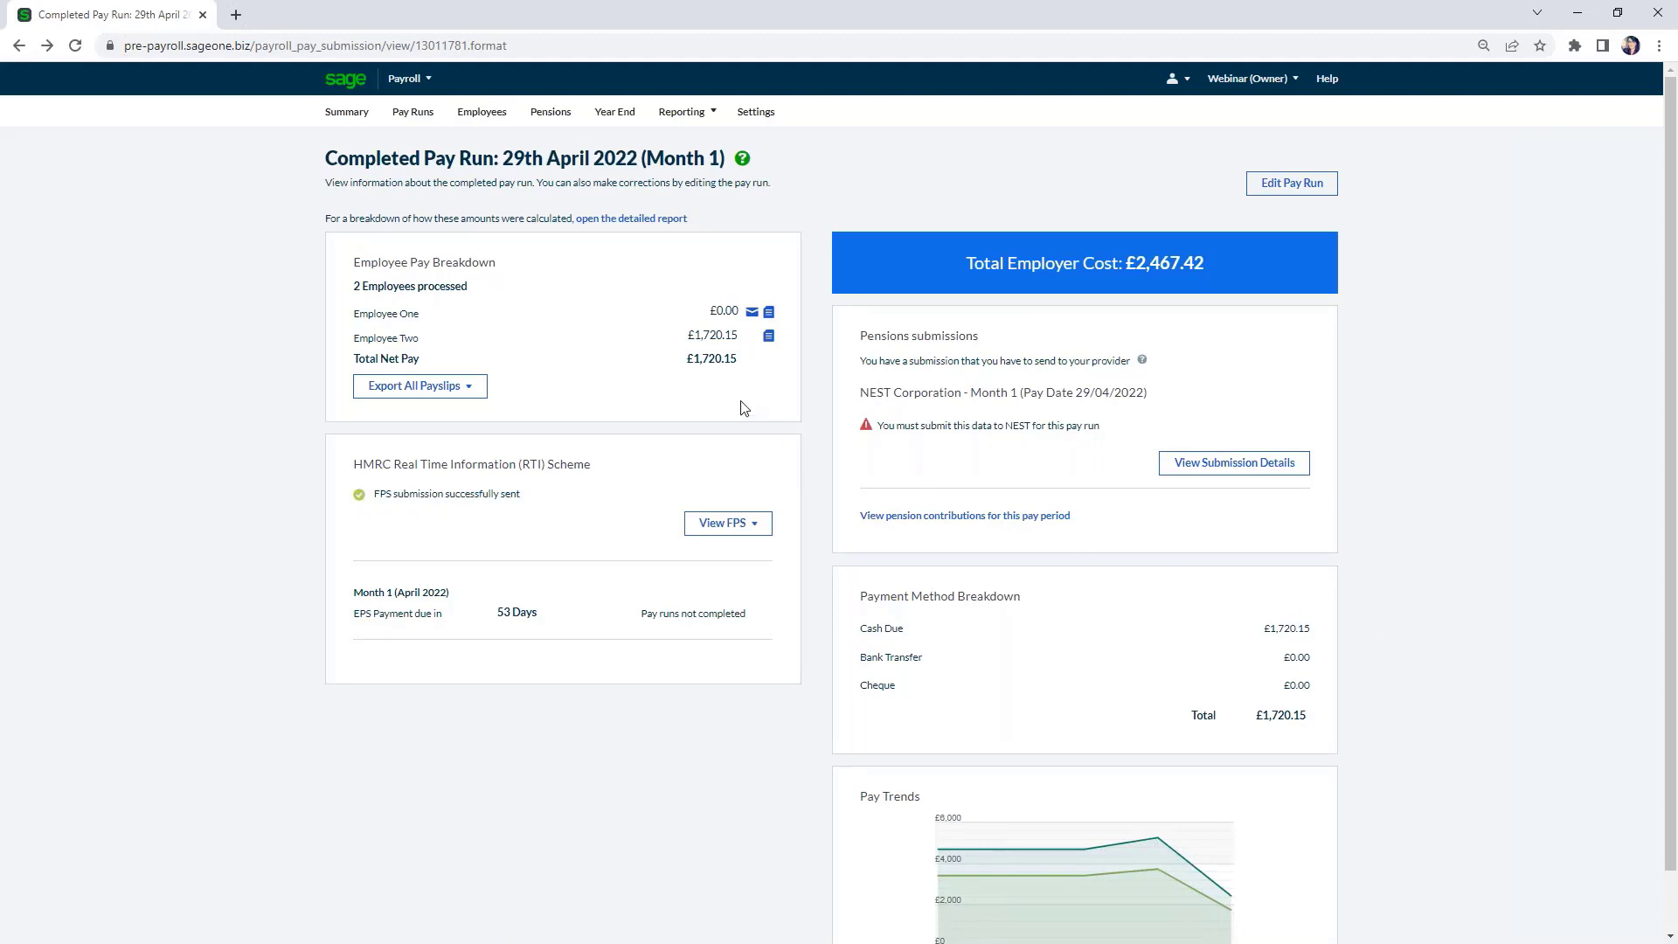
left_click(437, 387)
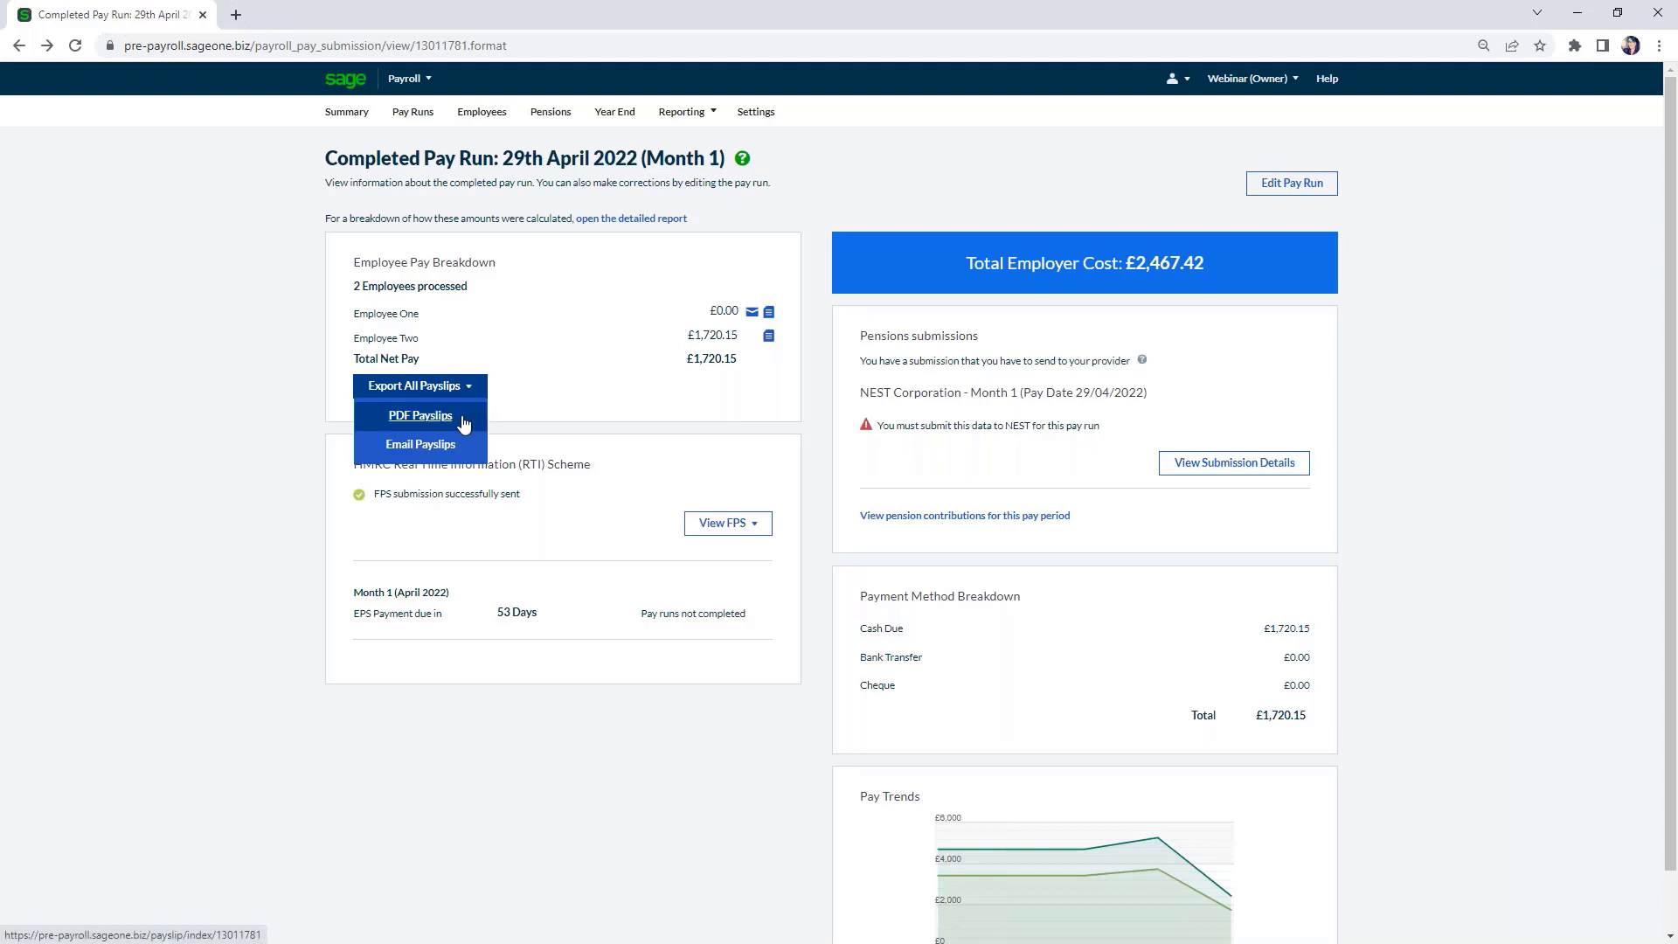
left_click(464, 450)
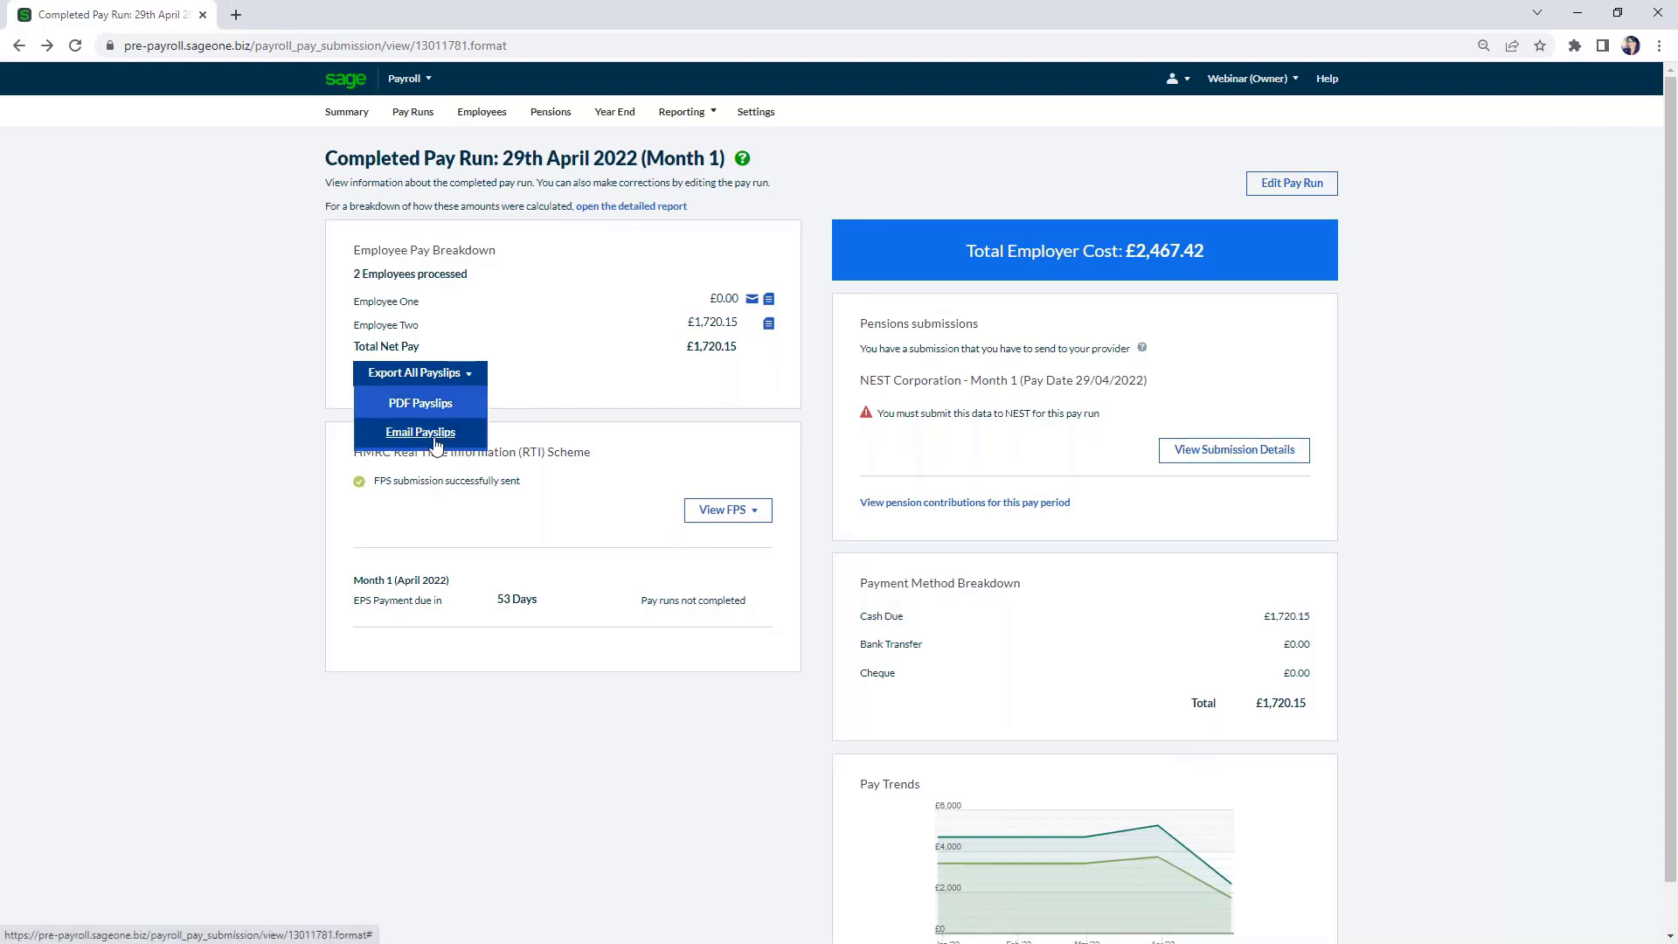
left_click(436, 434)
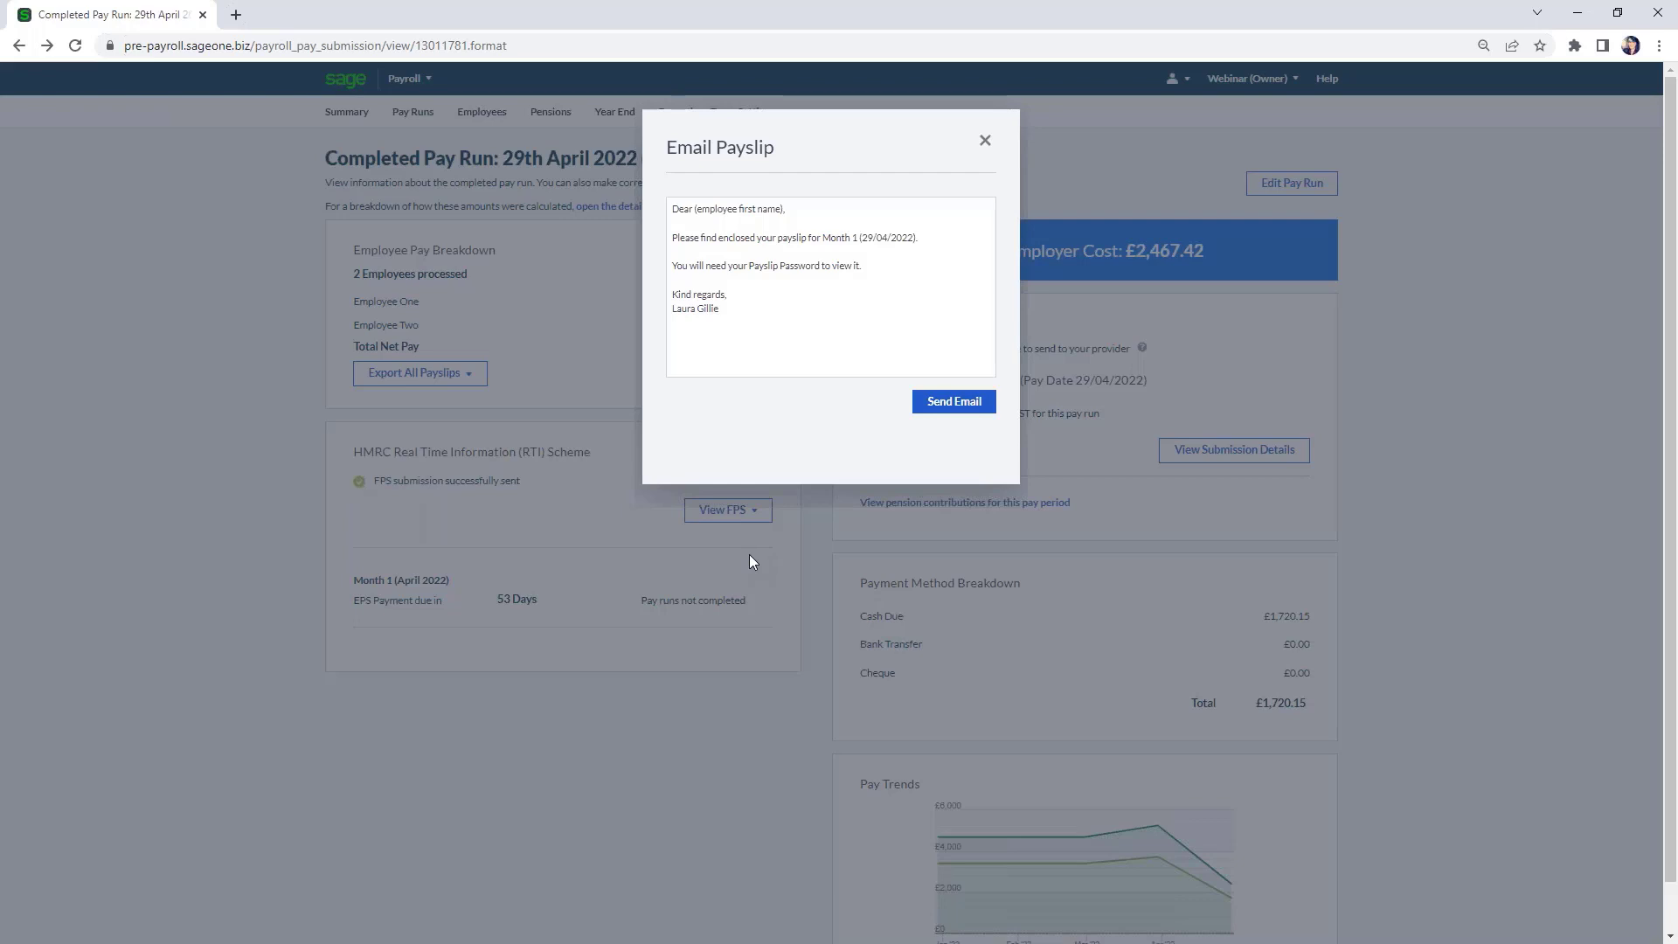
left_click(985, 141)
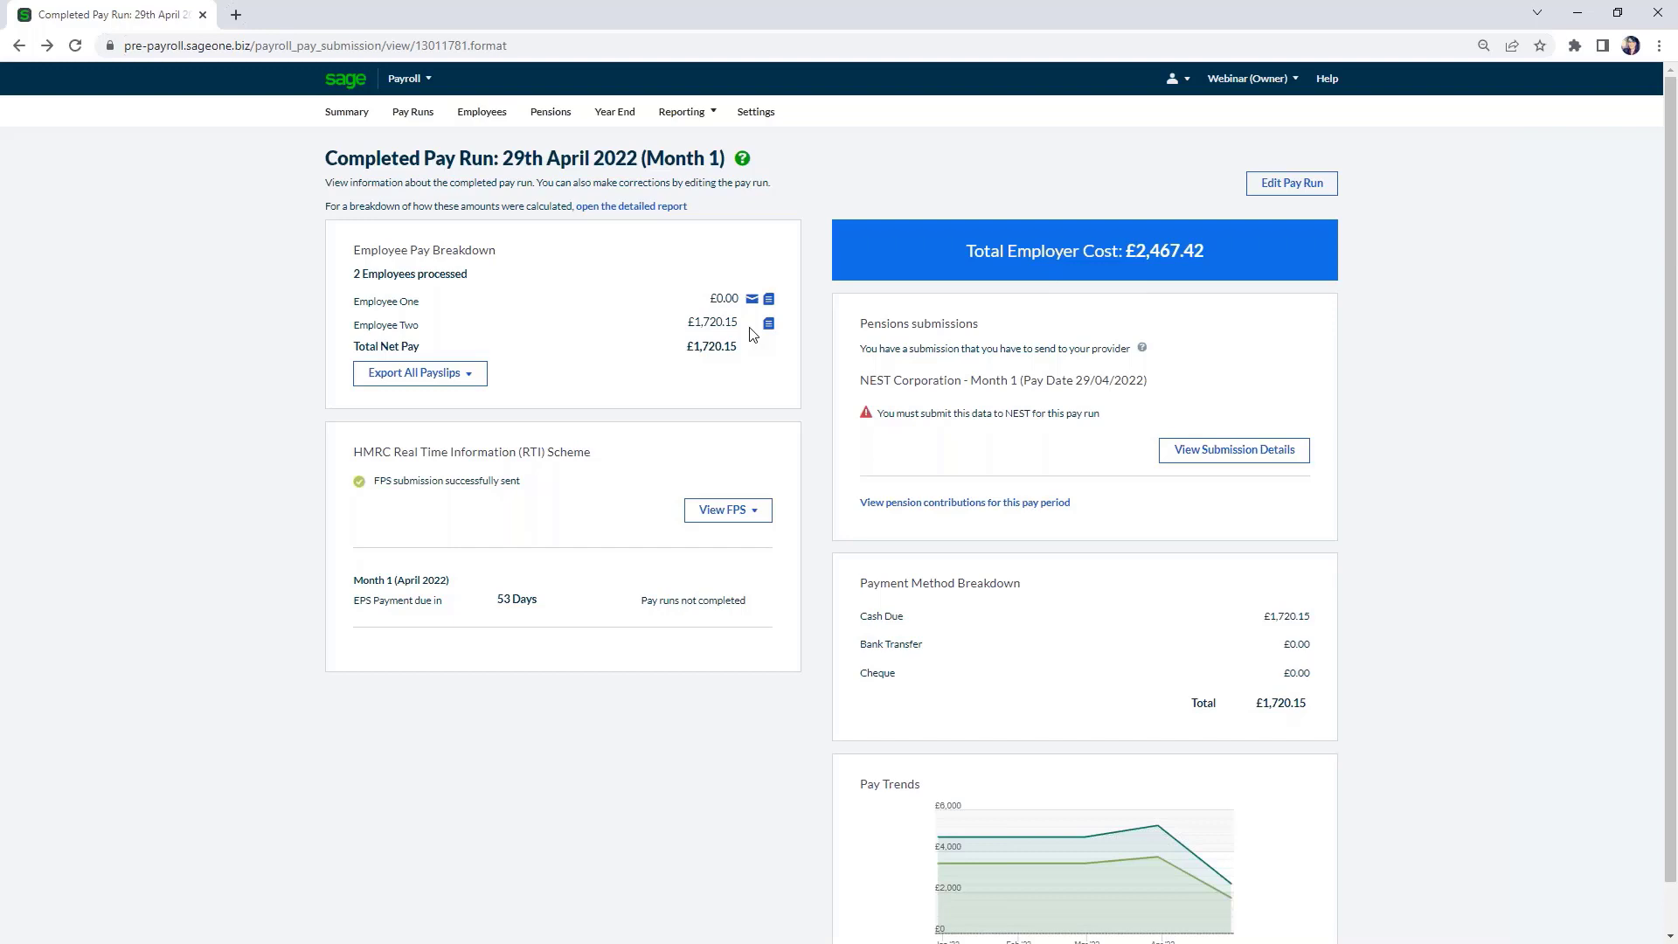
View all payslips as a PDF and Employee One's individual payslip, and return to the payroll summary.
left_click(461, 374)
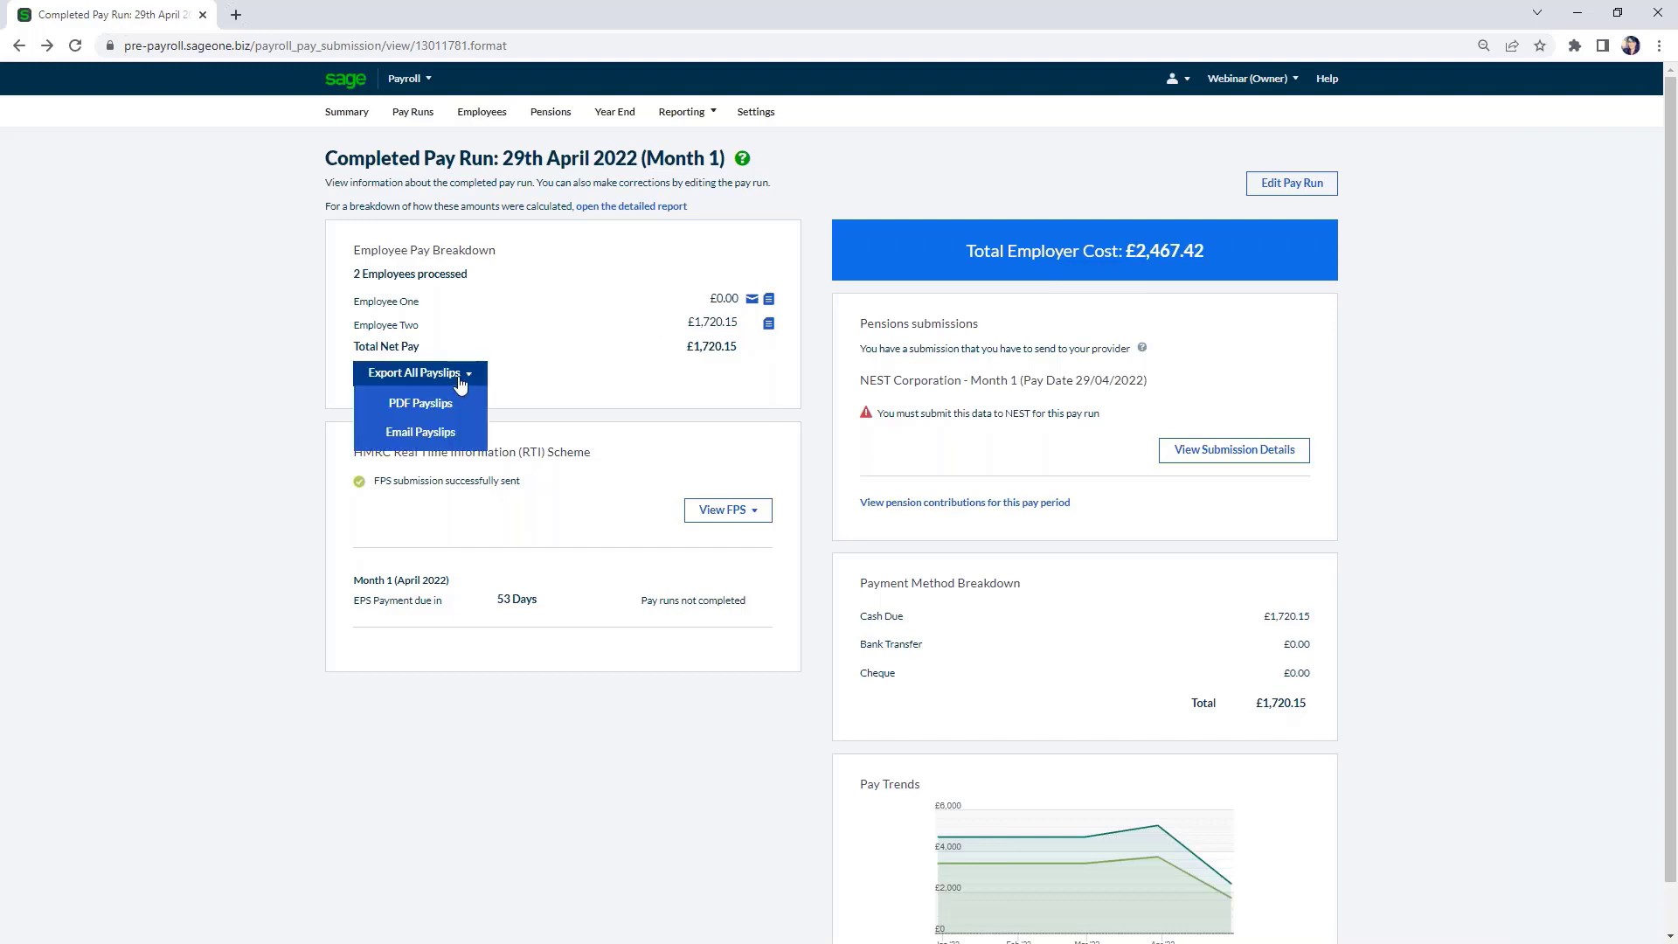
left_click(422, 411)
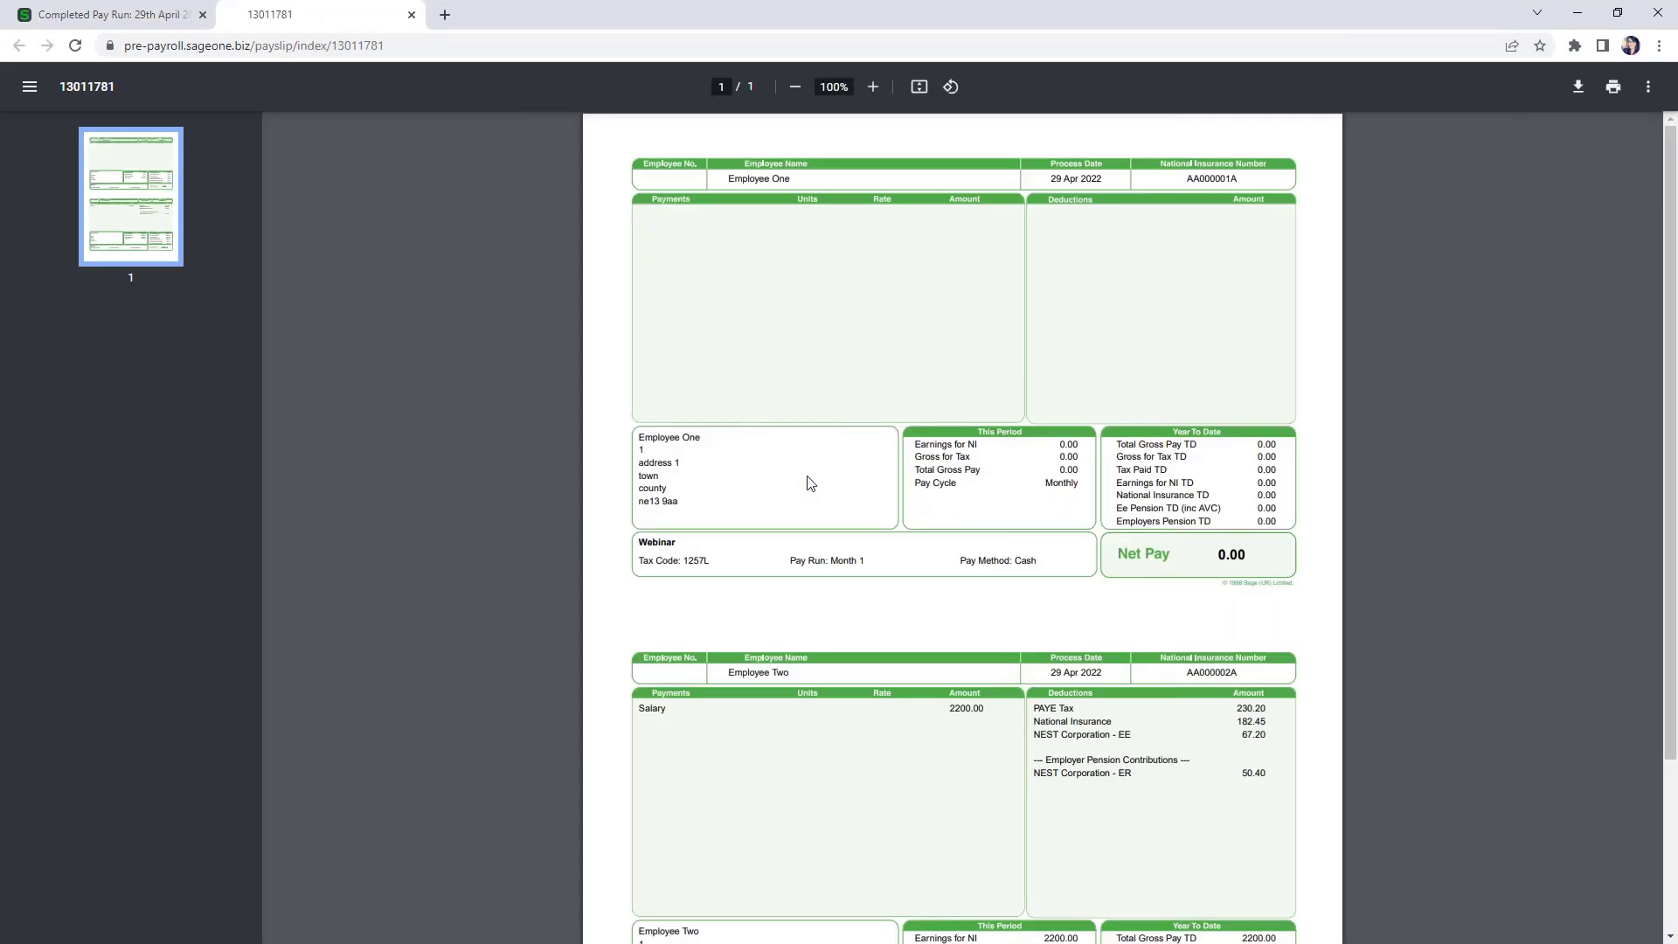
scroll(811, 483, "down", 3)
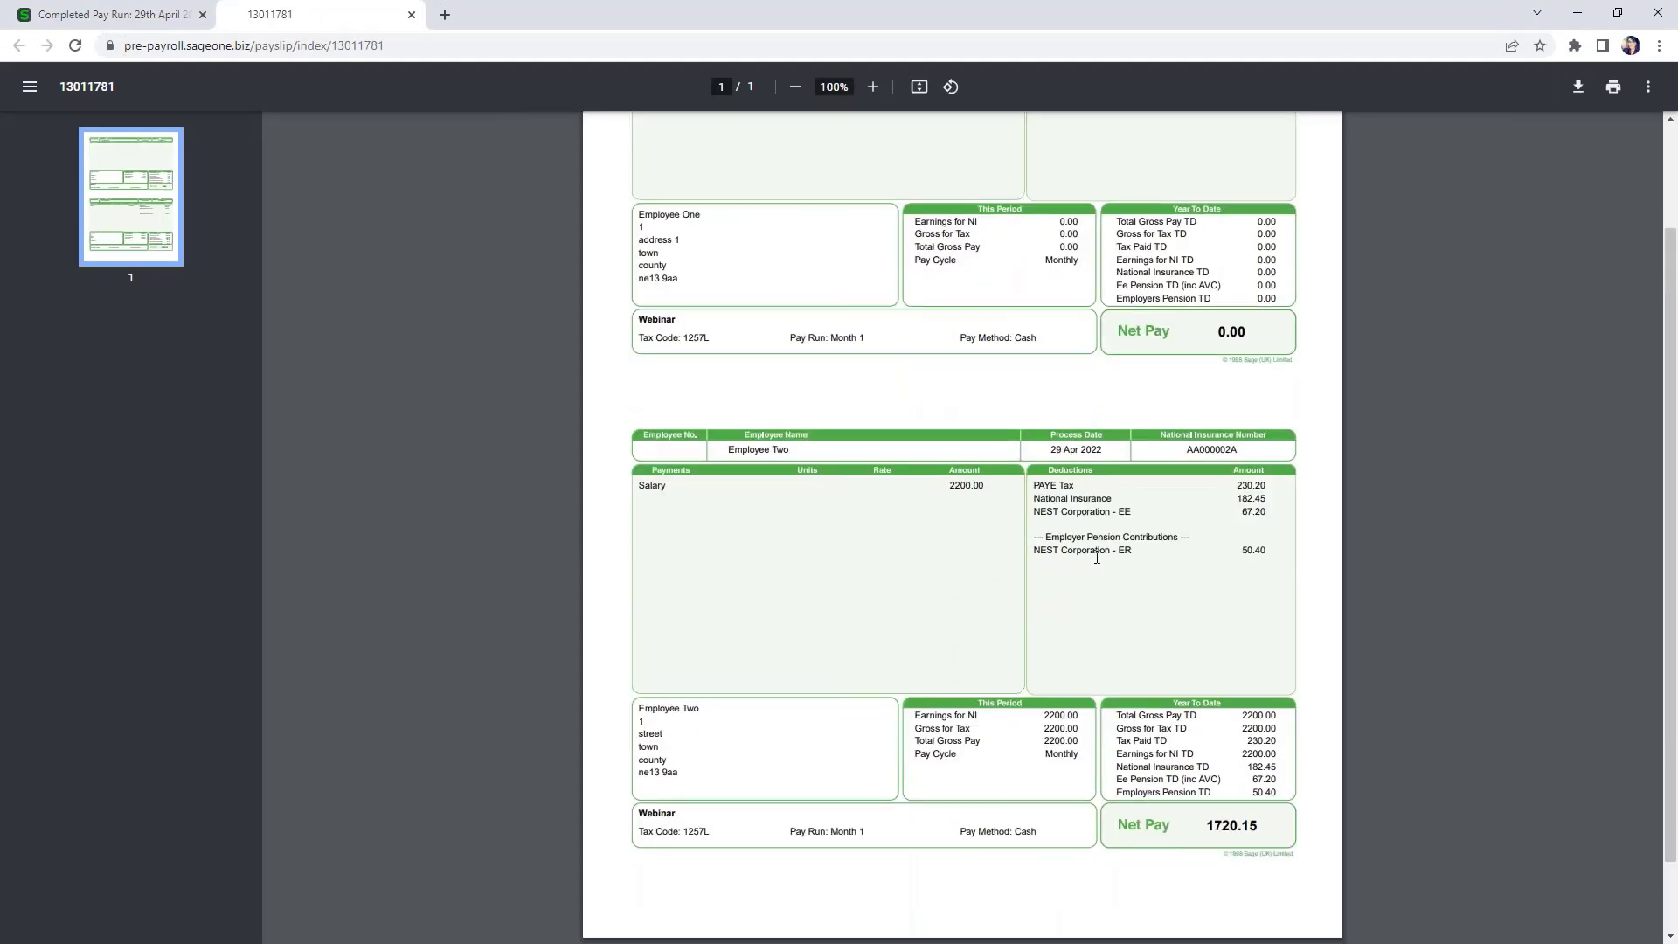
scroll(1039, 556, "up", 3)
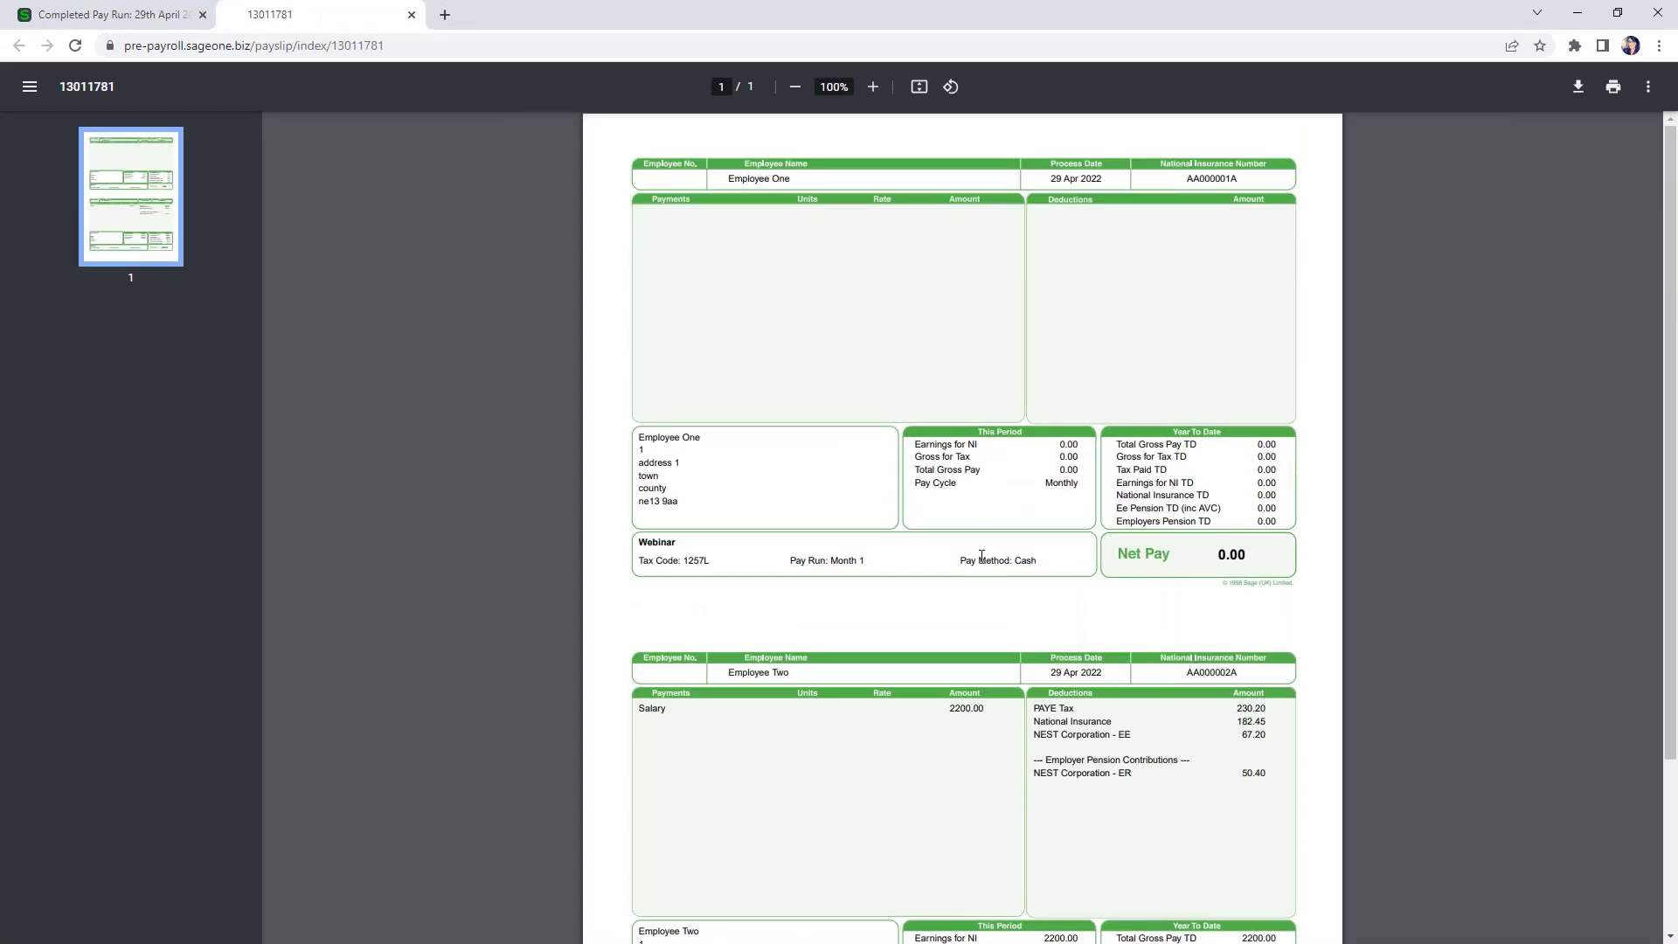
left_click(412, 15)
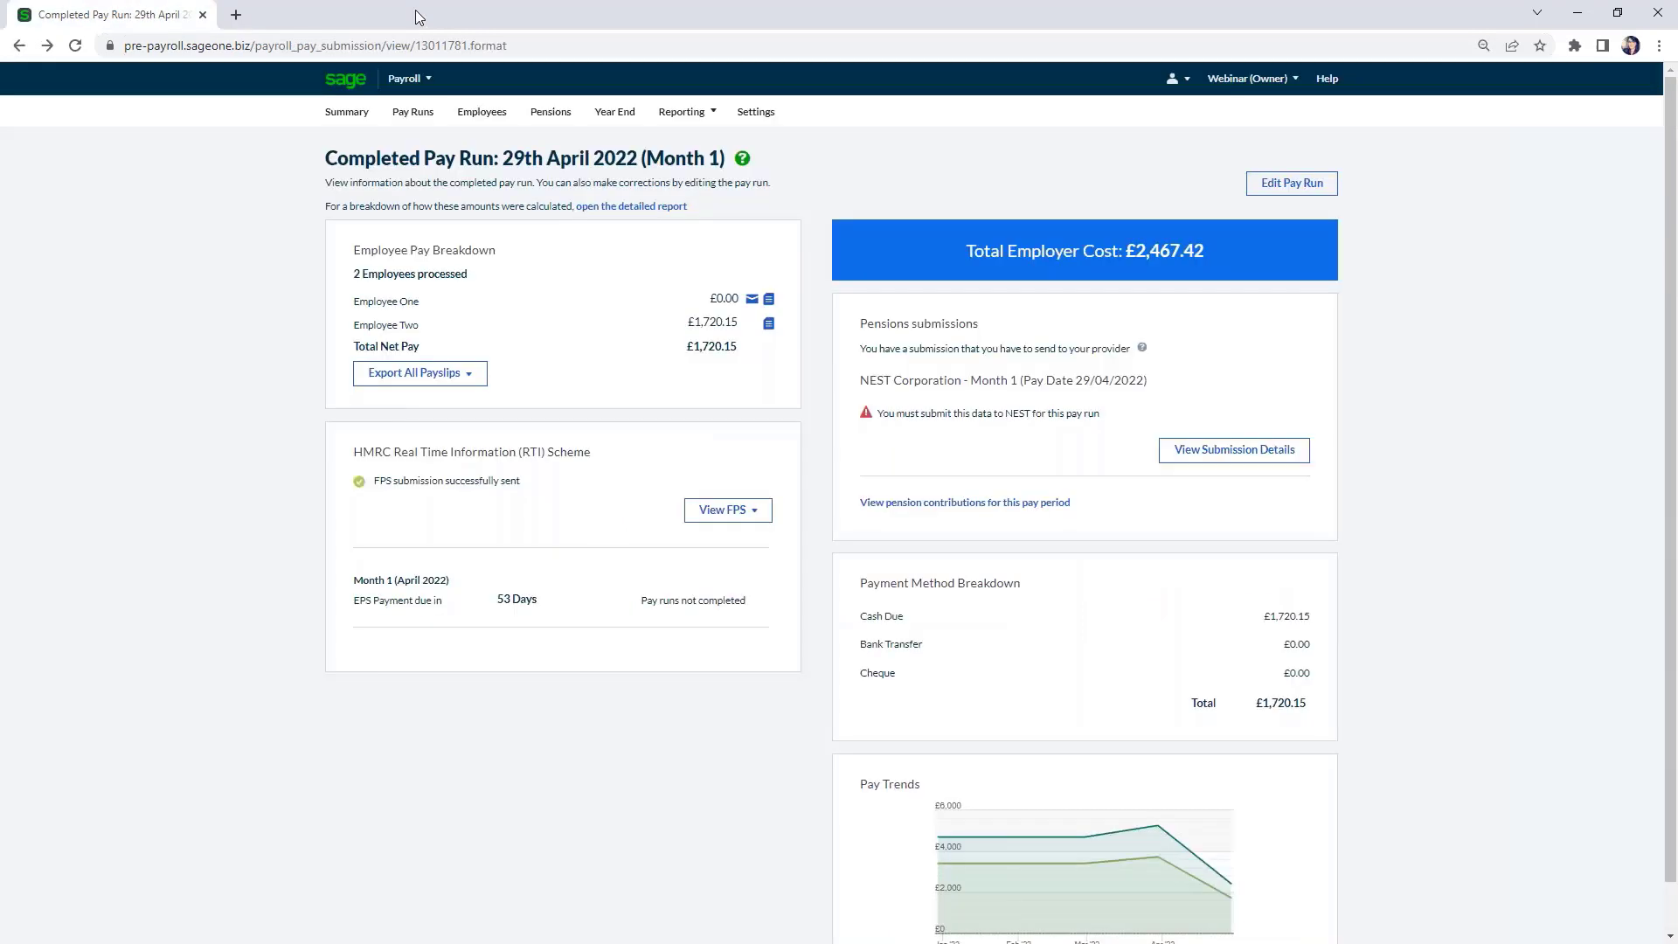
left_click(769, 301)
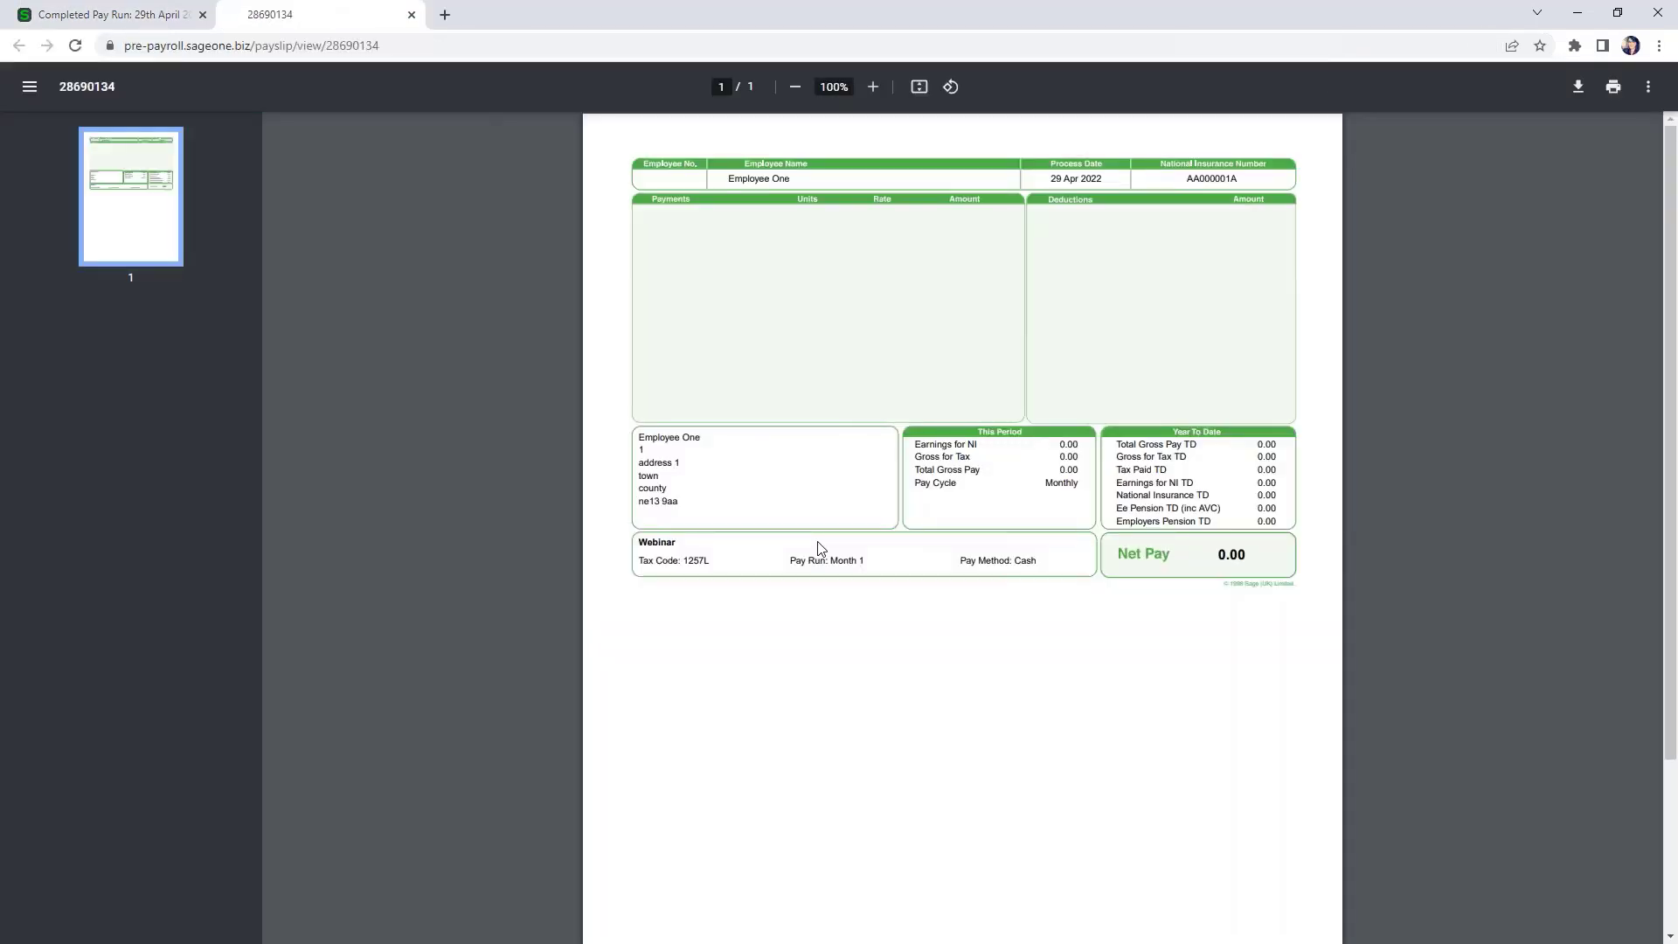
left_click(411, 15)
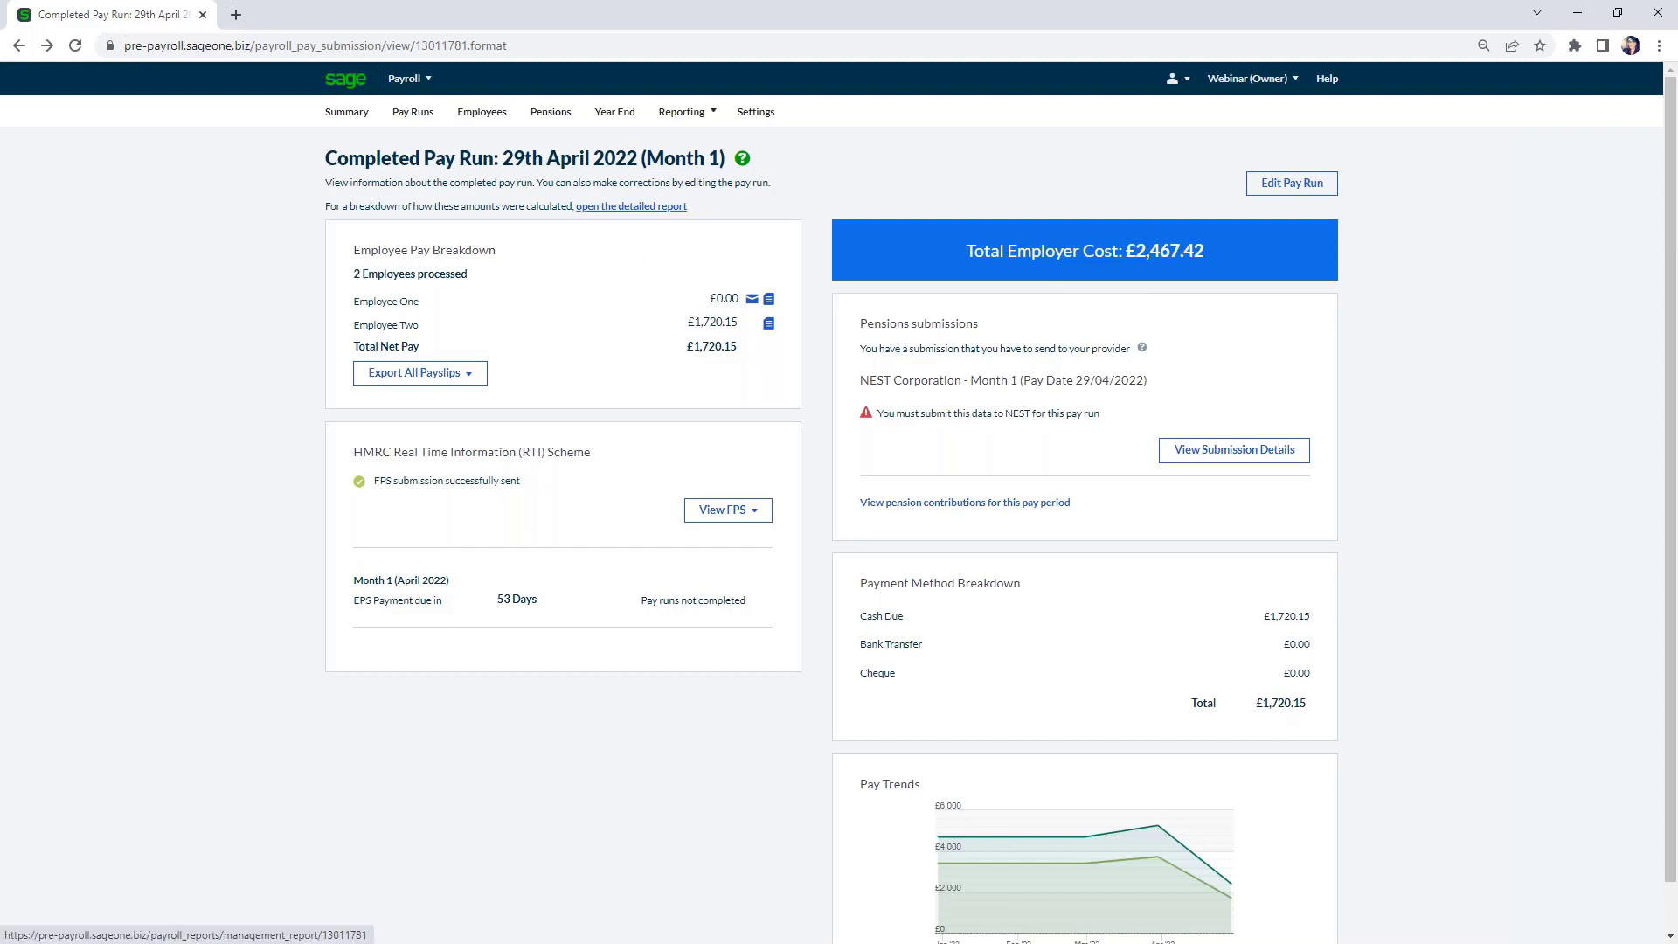
left_click(347, 120)
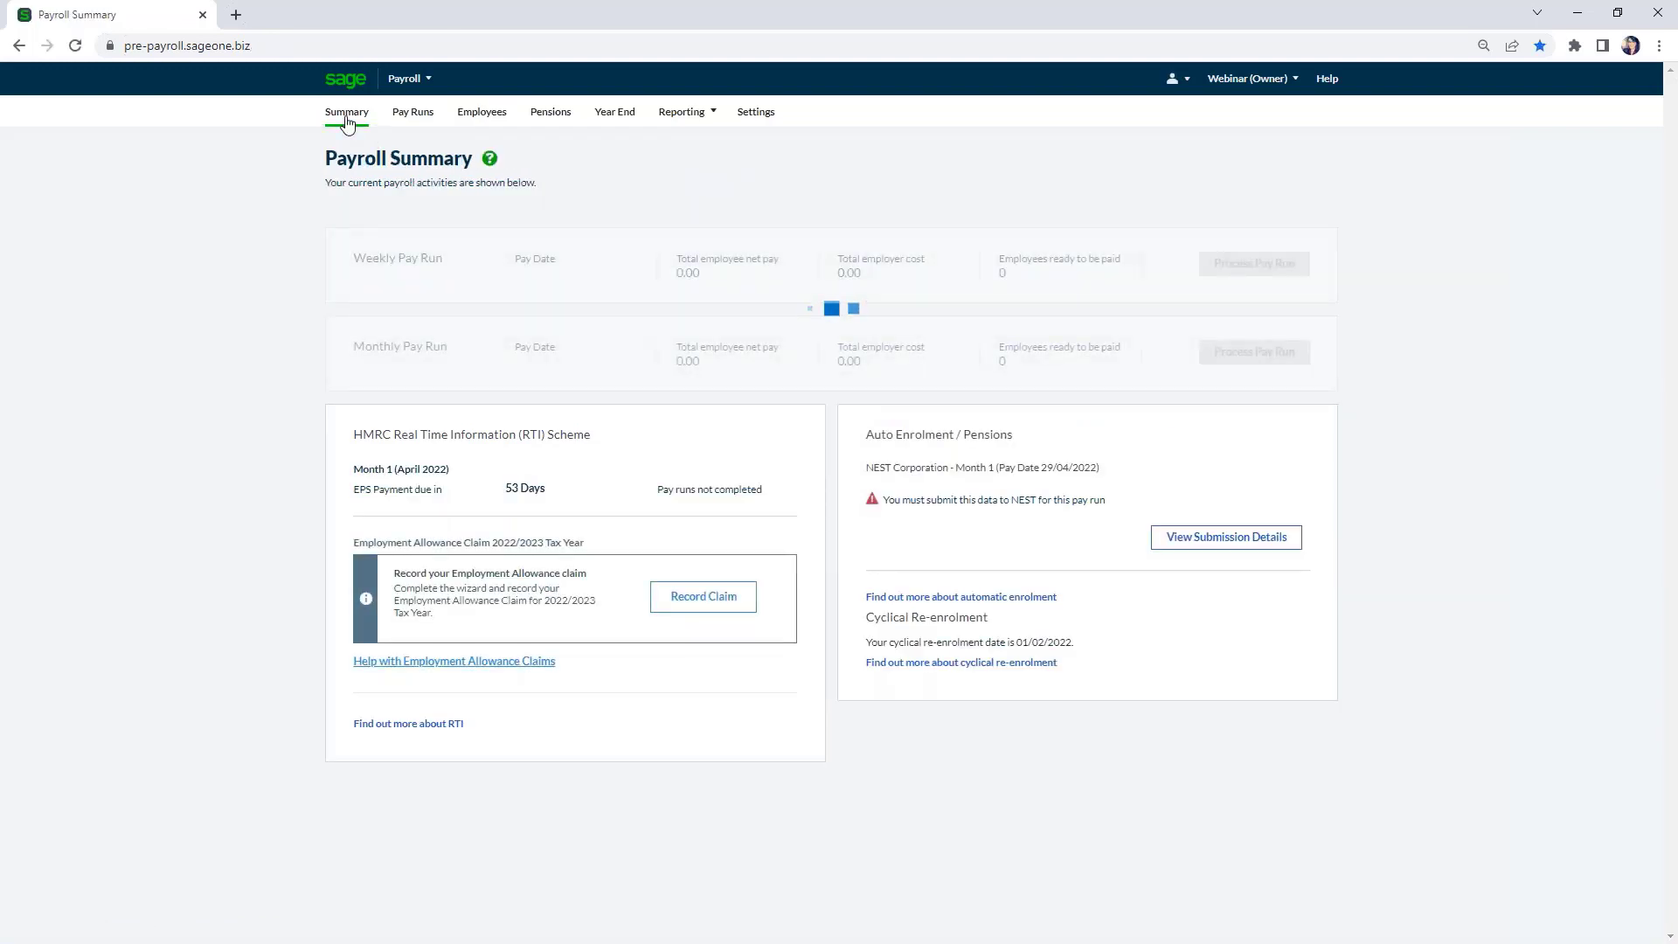
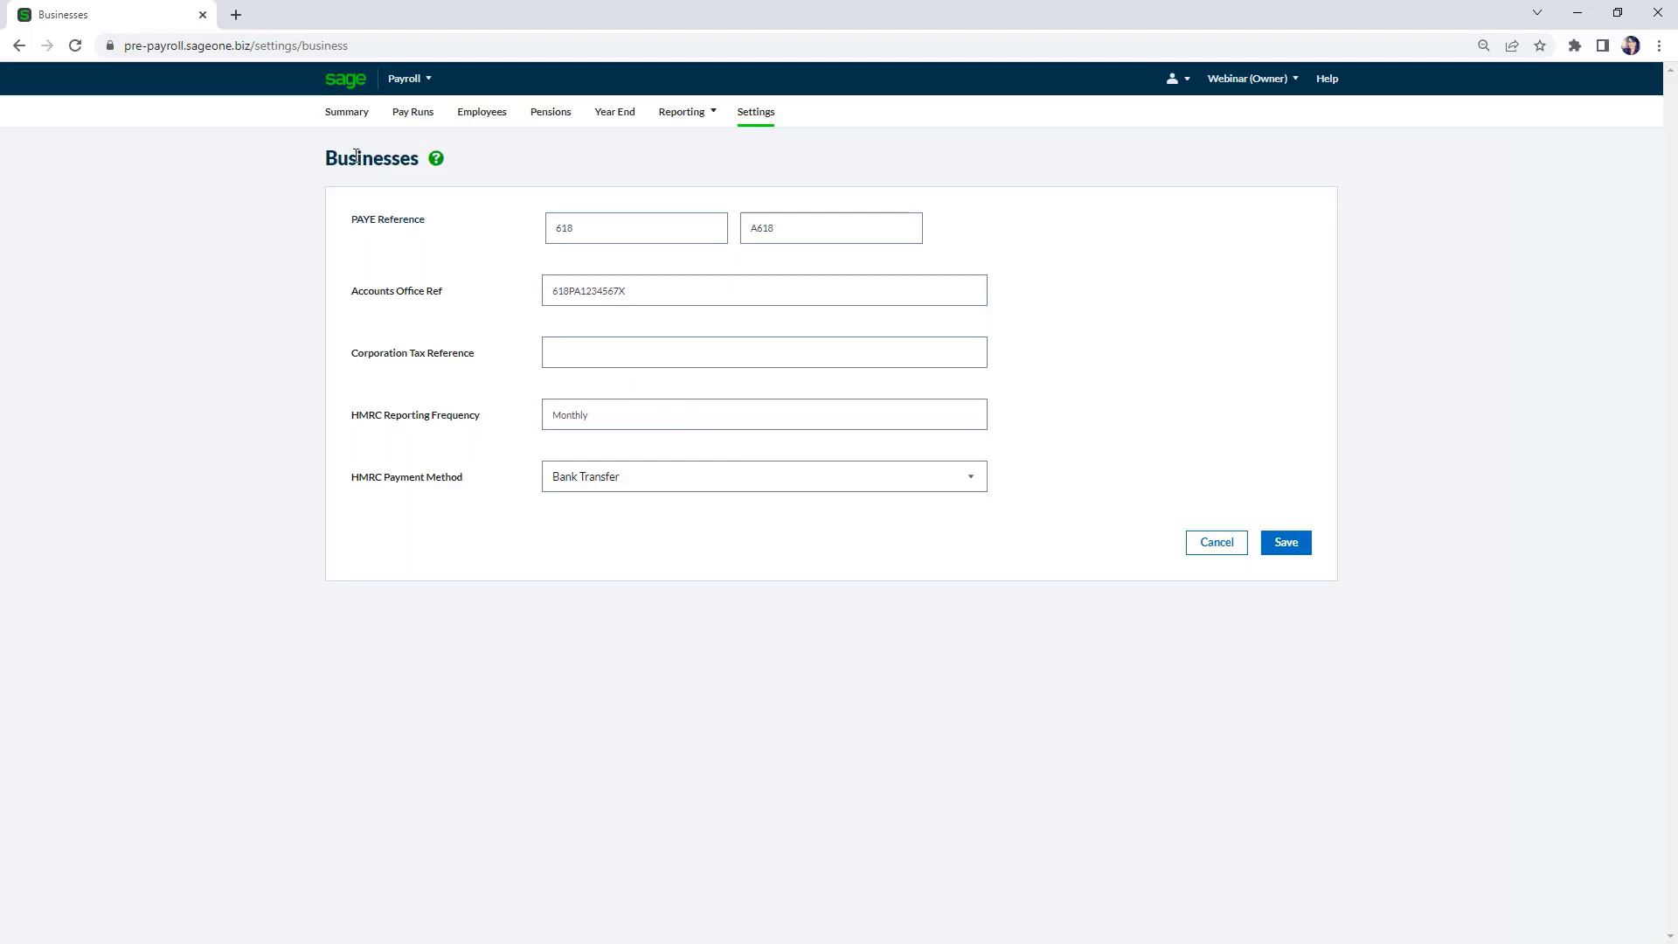
From the payroll summary, start the Week 4 weekly pay run with pay date 29/04/2022 and check Employee Four's absences.
left_click(361, 127)
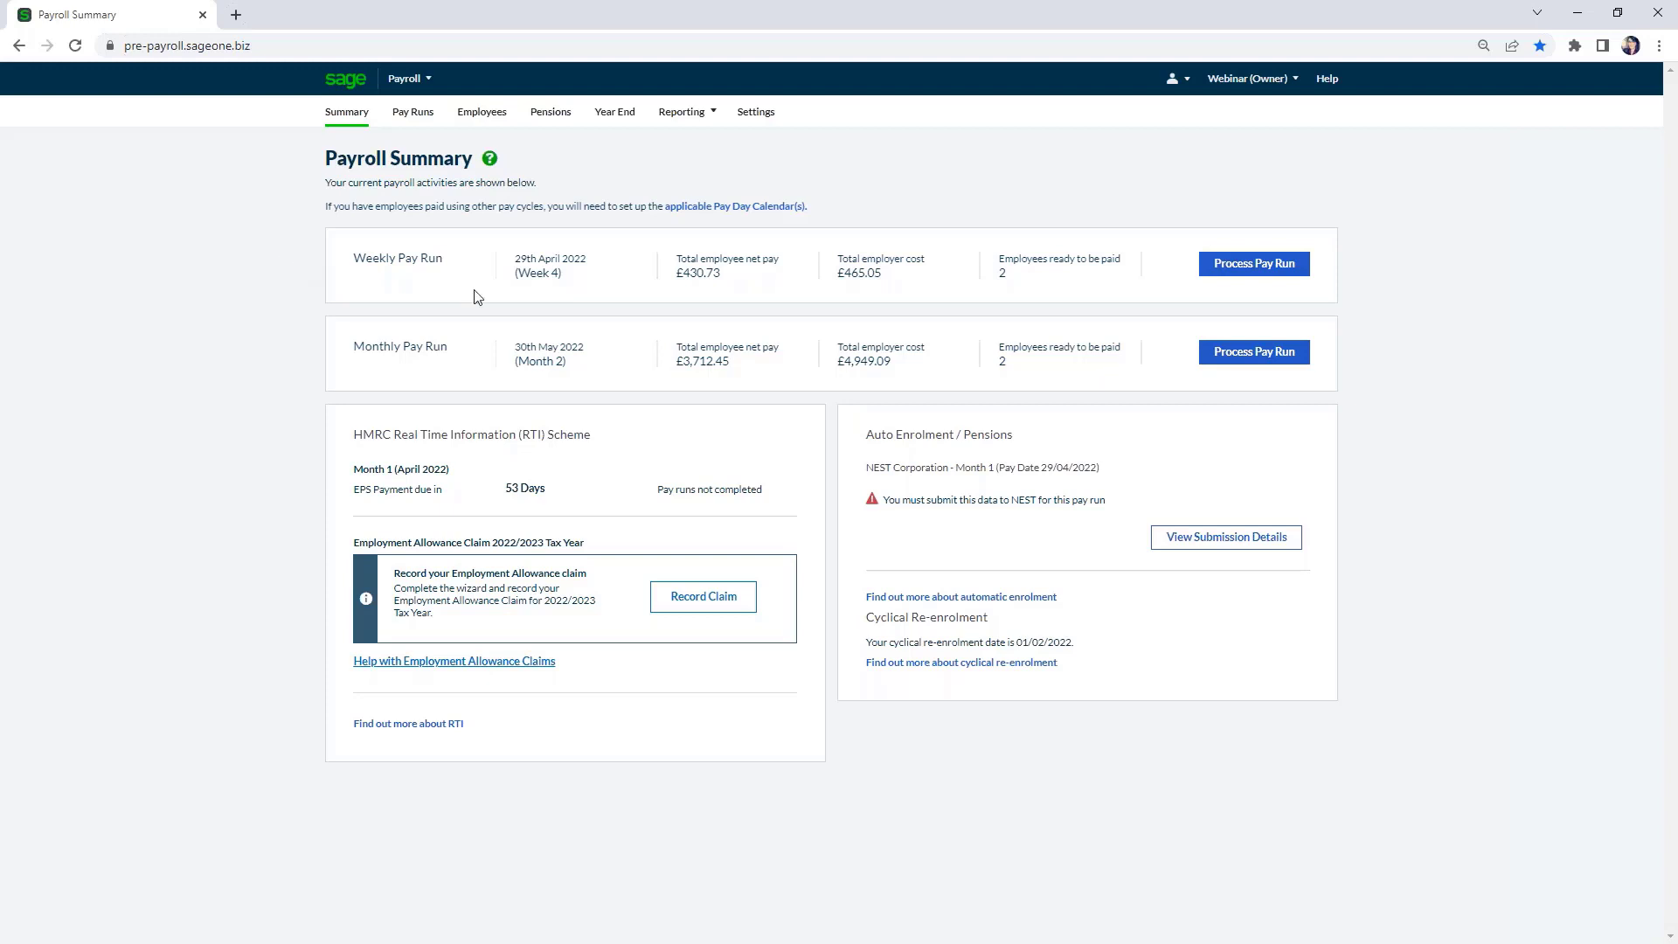
left_click(1256, 275)
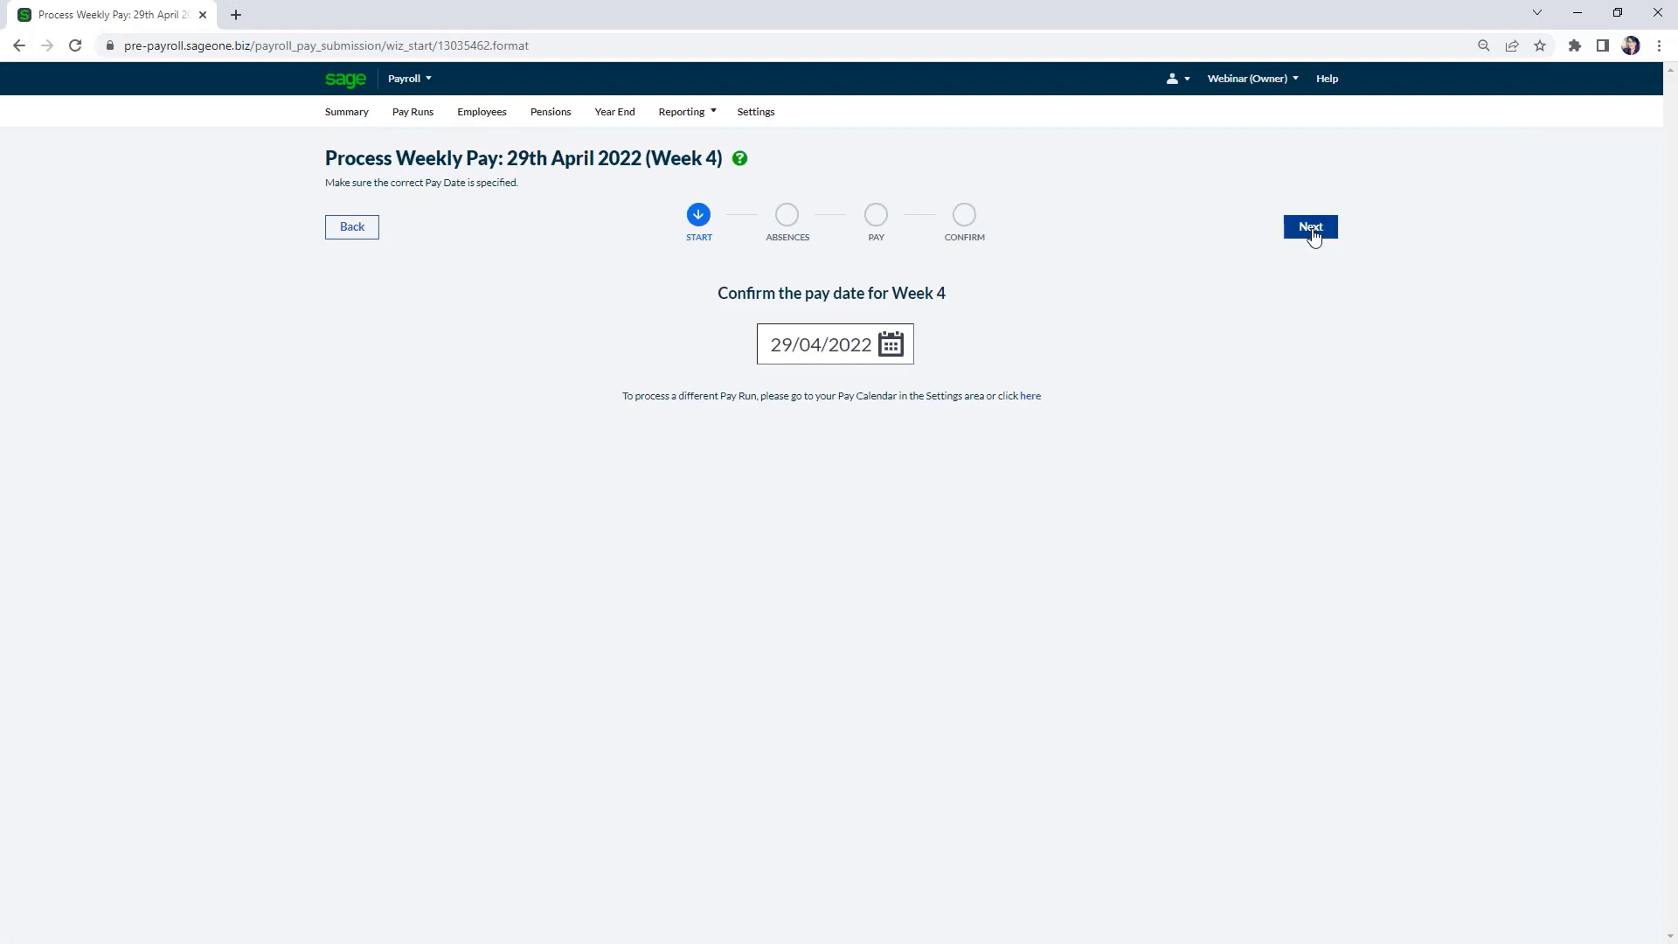
left_click(1311, 229)
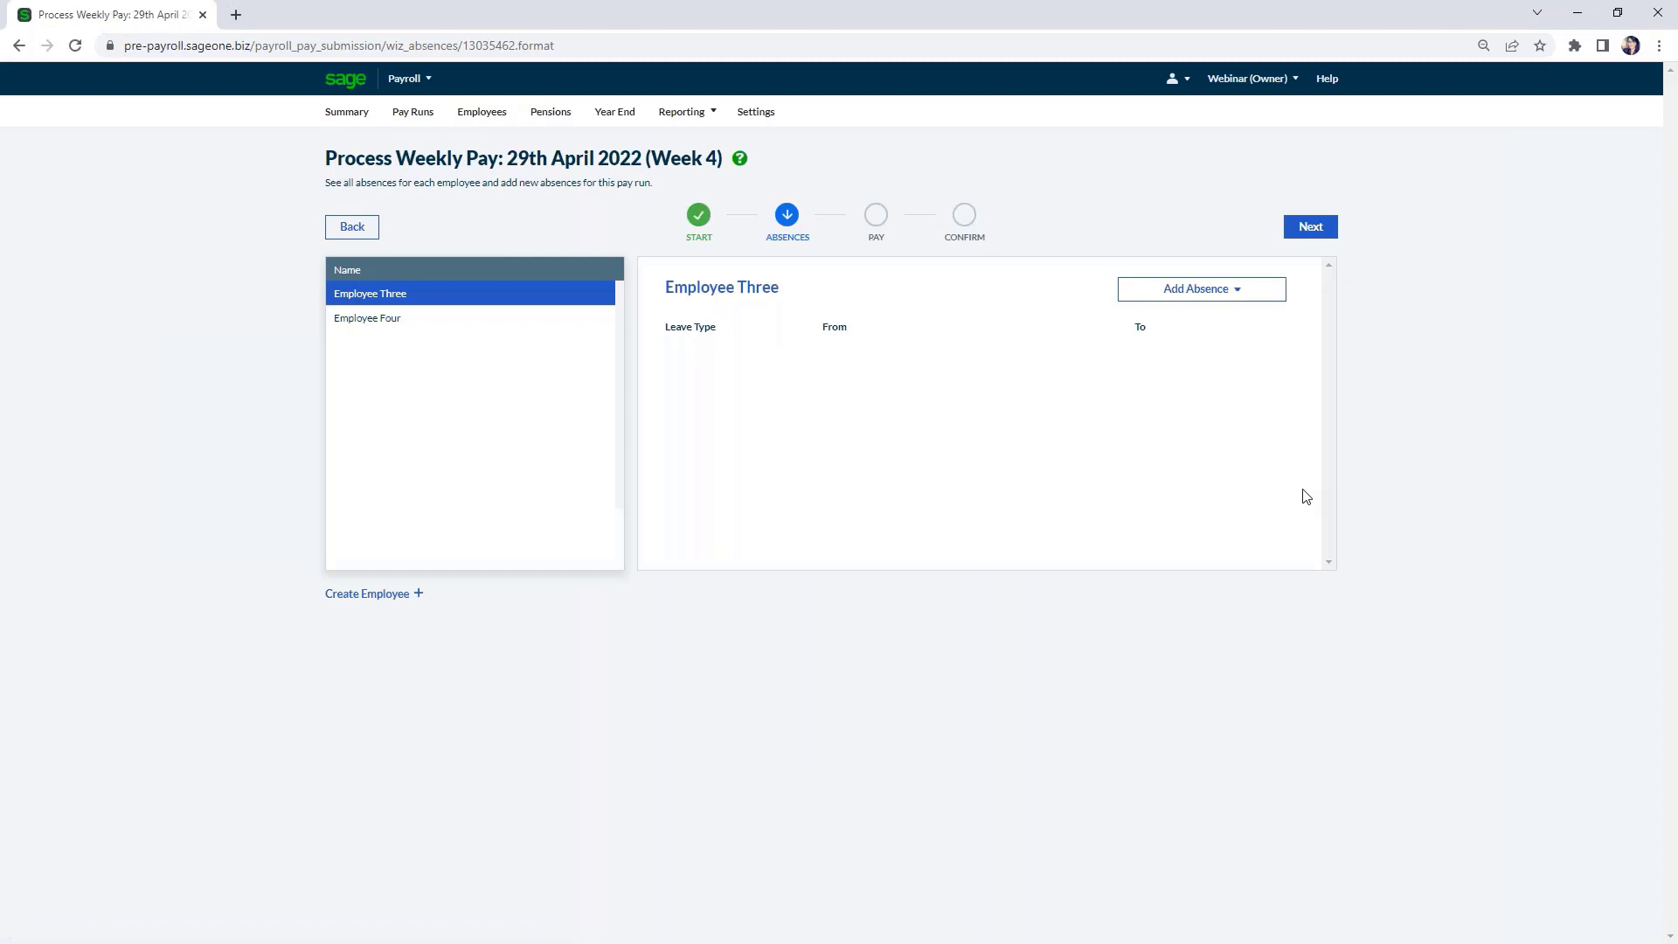
left_click(514, 325)
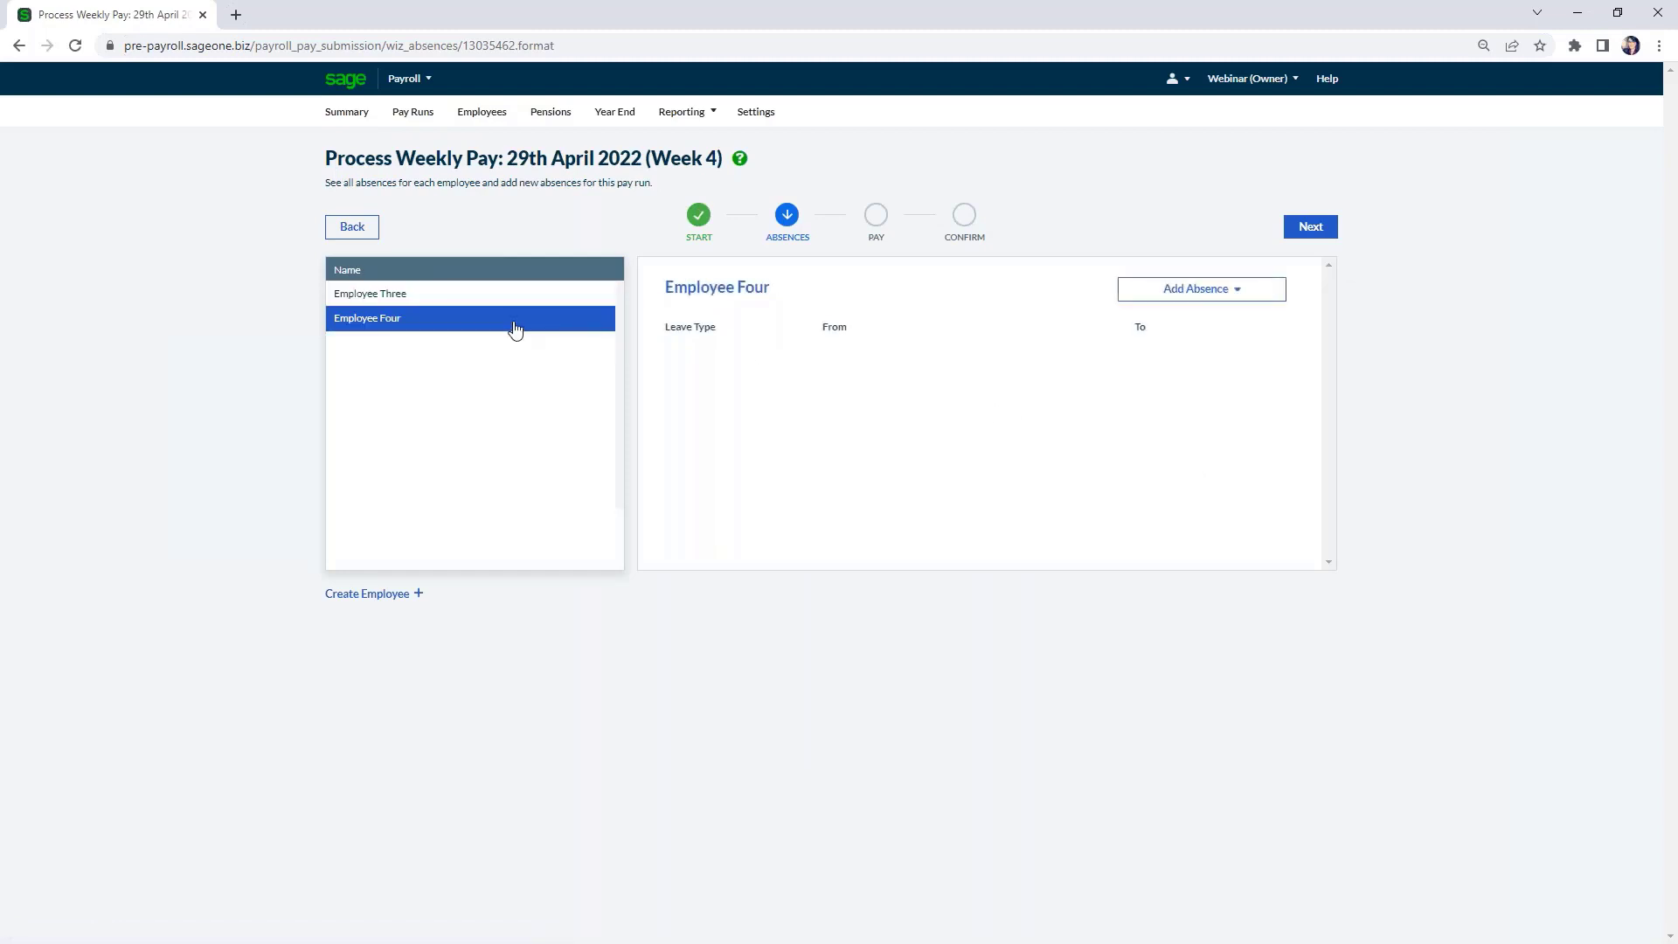
Check Employee Three's absences, and in the pay stage add 15 overtime hours at a rate of 11.00 for Employee Four.
left_click(445, 303)
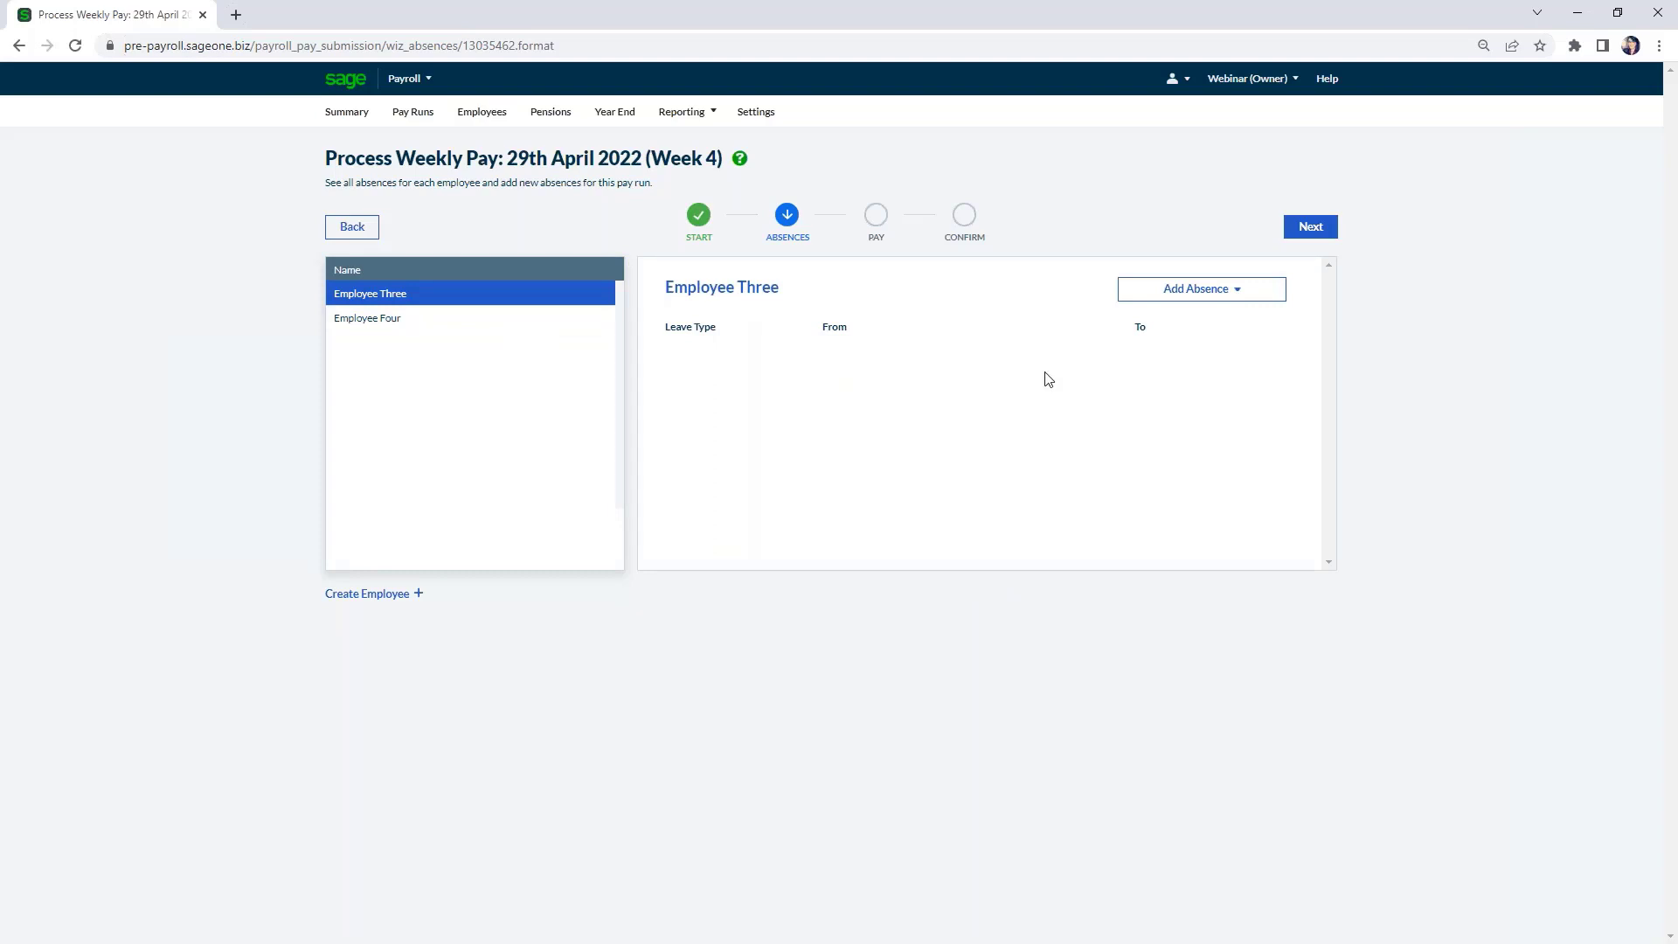
left_click(1311, 228)
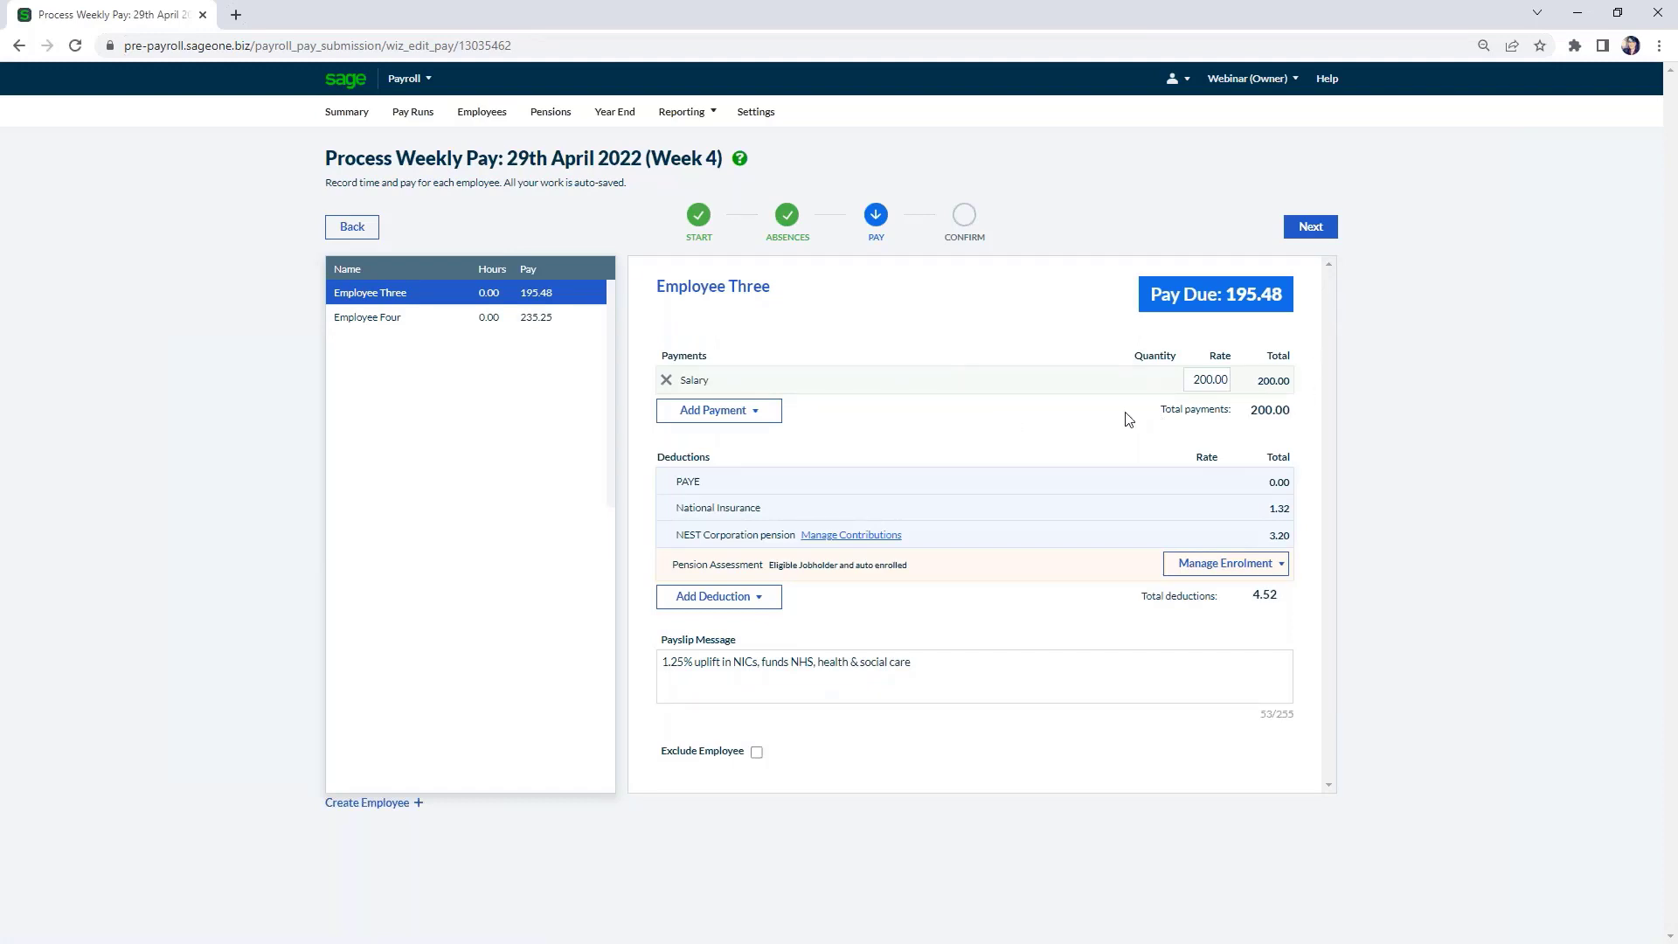
left_click(453, 322)
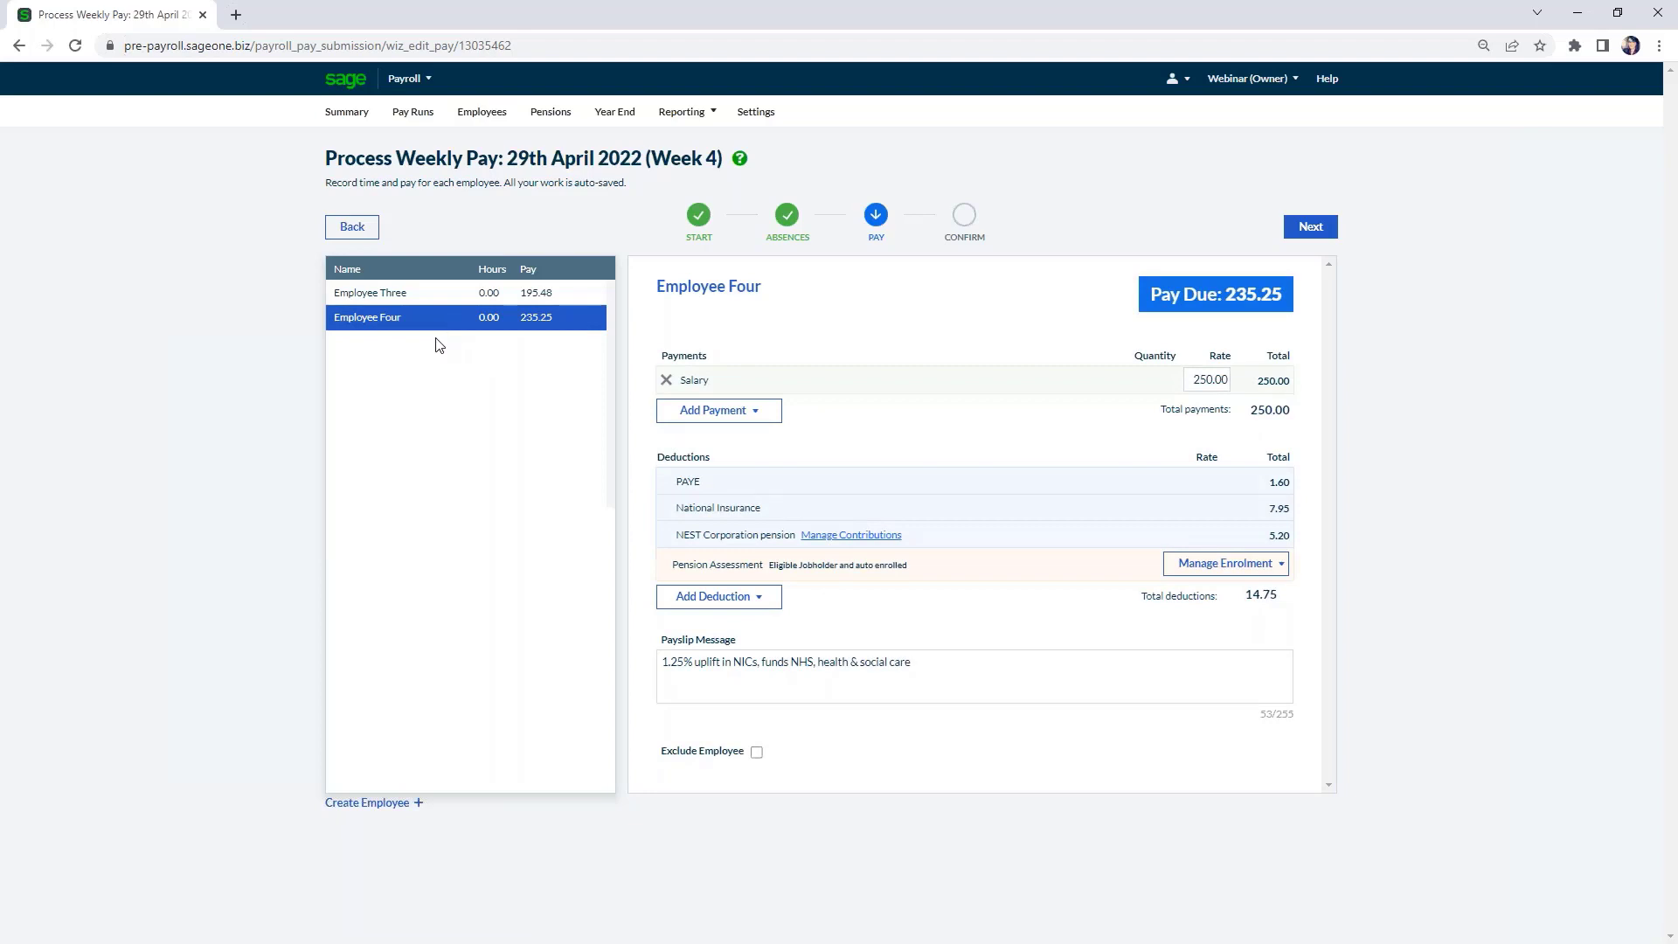
left_click(719, 410)
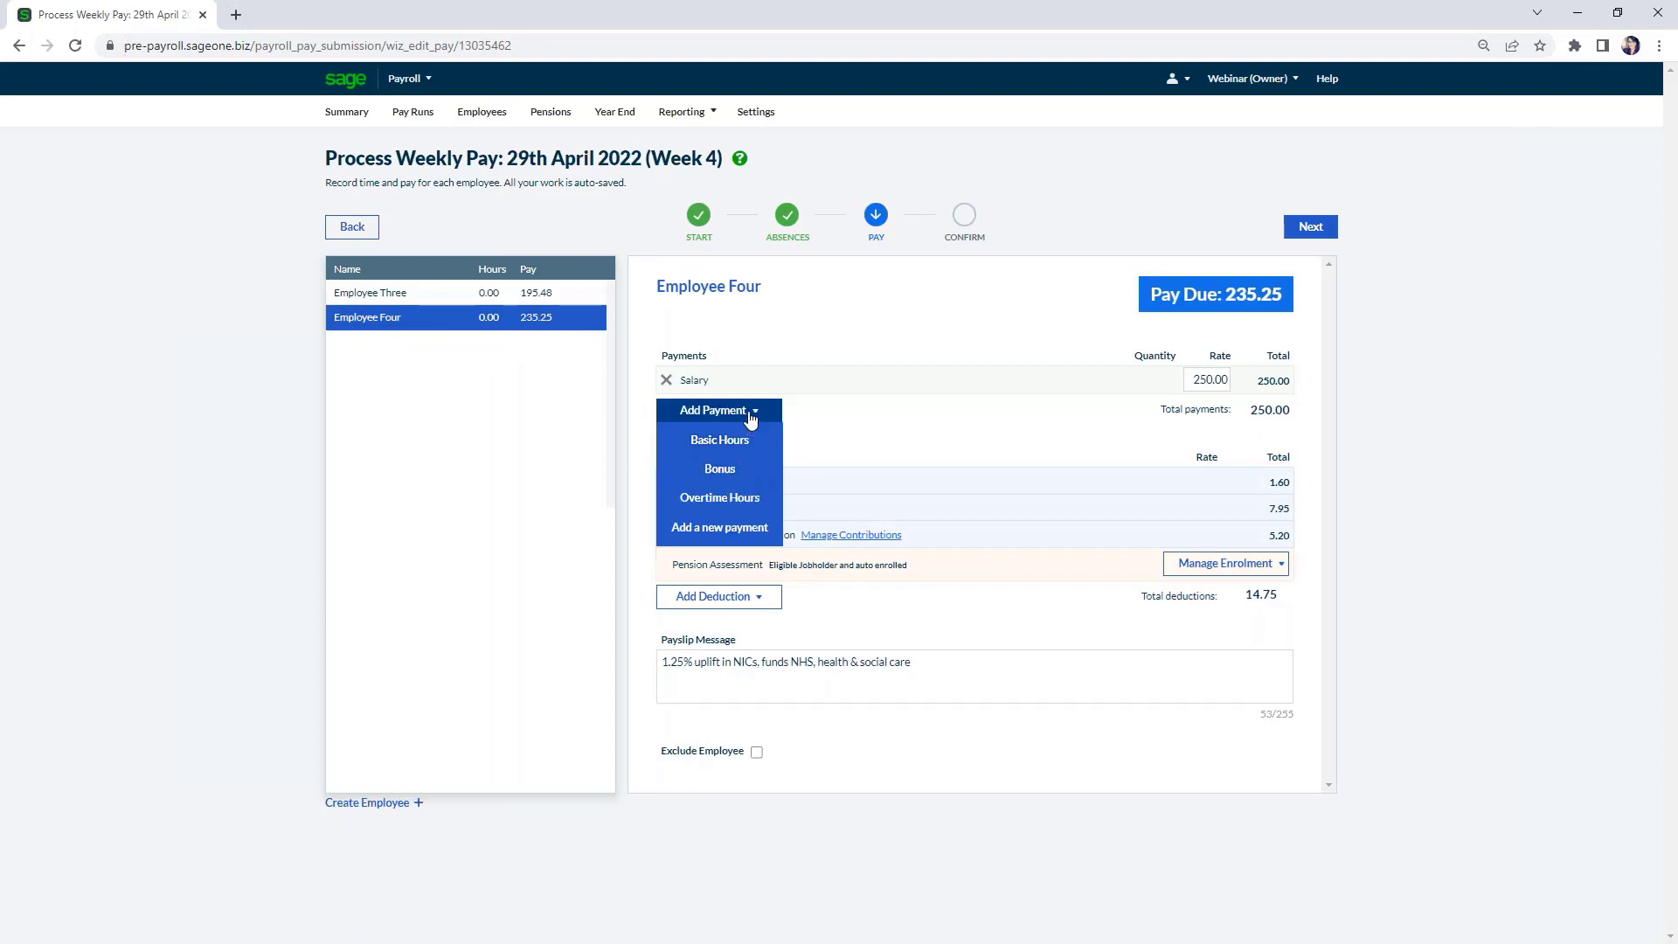
left_click(746, 496)
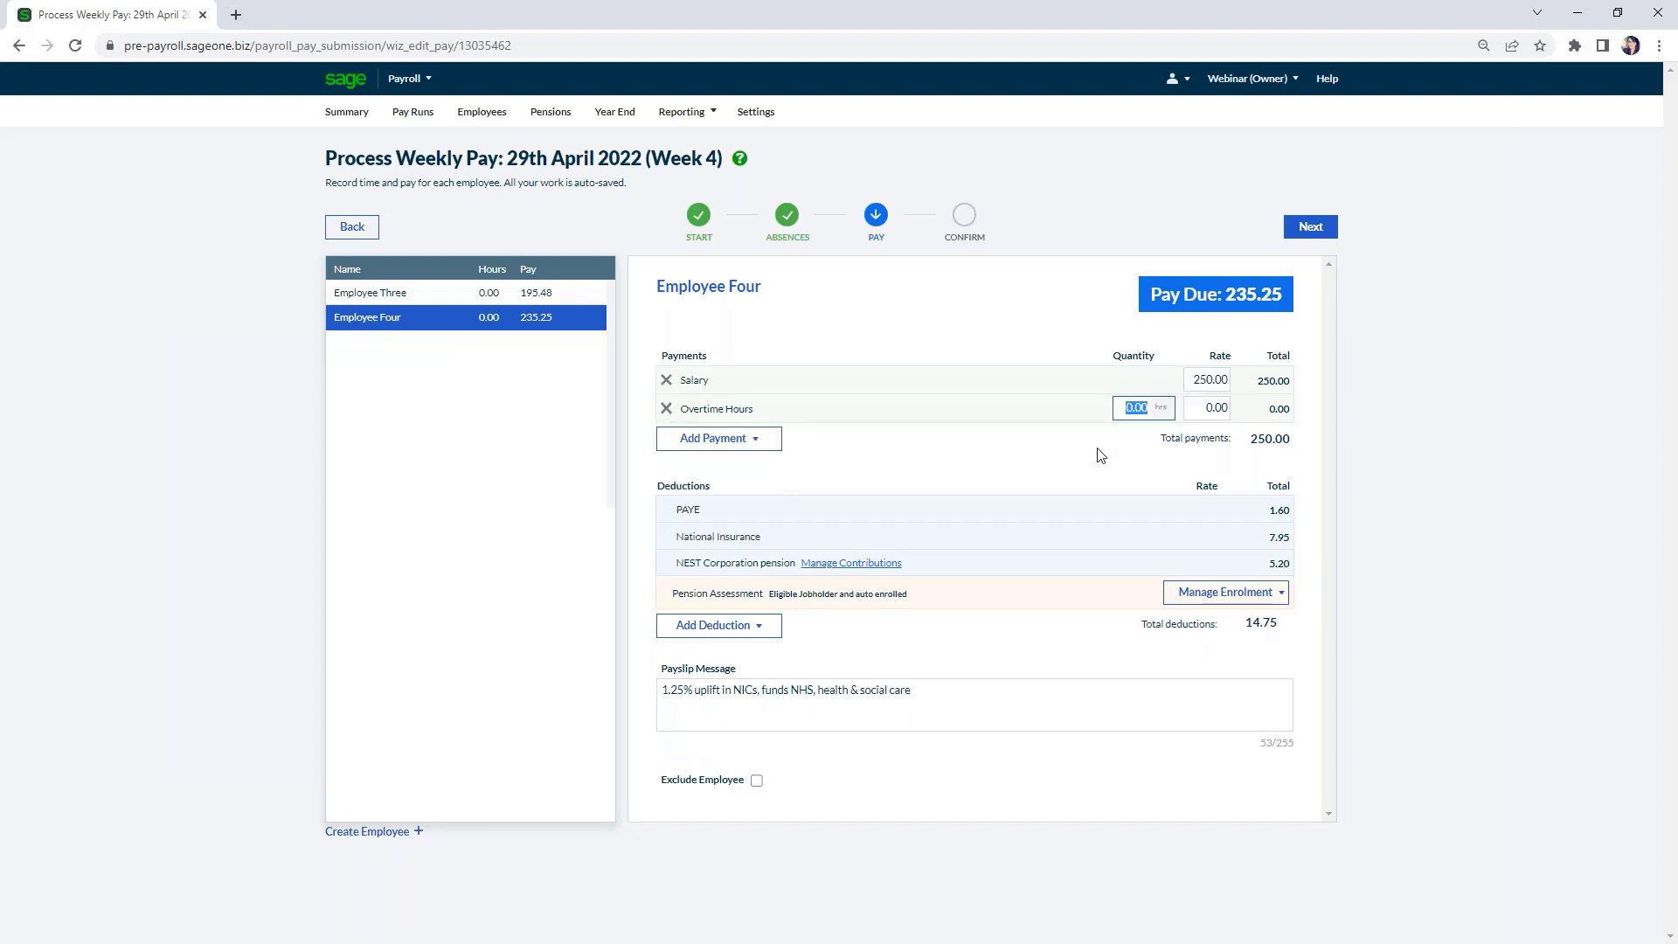
type("15")
left_click(1204, 409)
type("11.00")
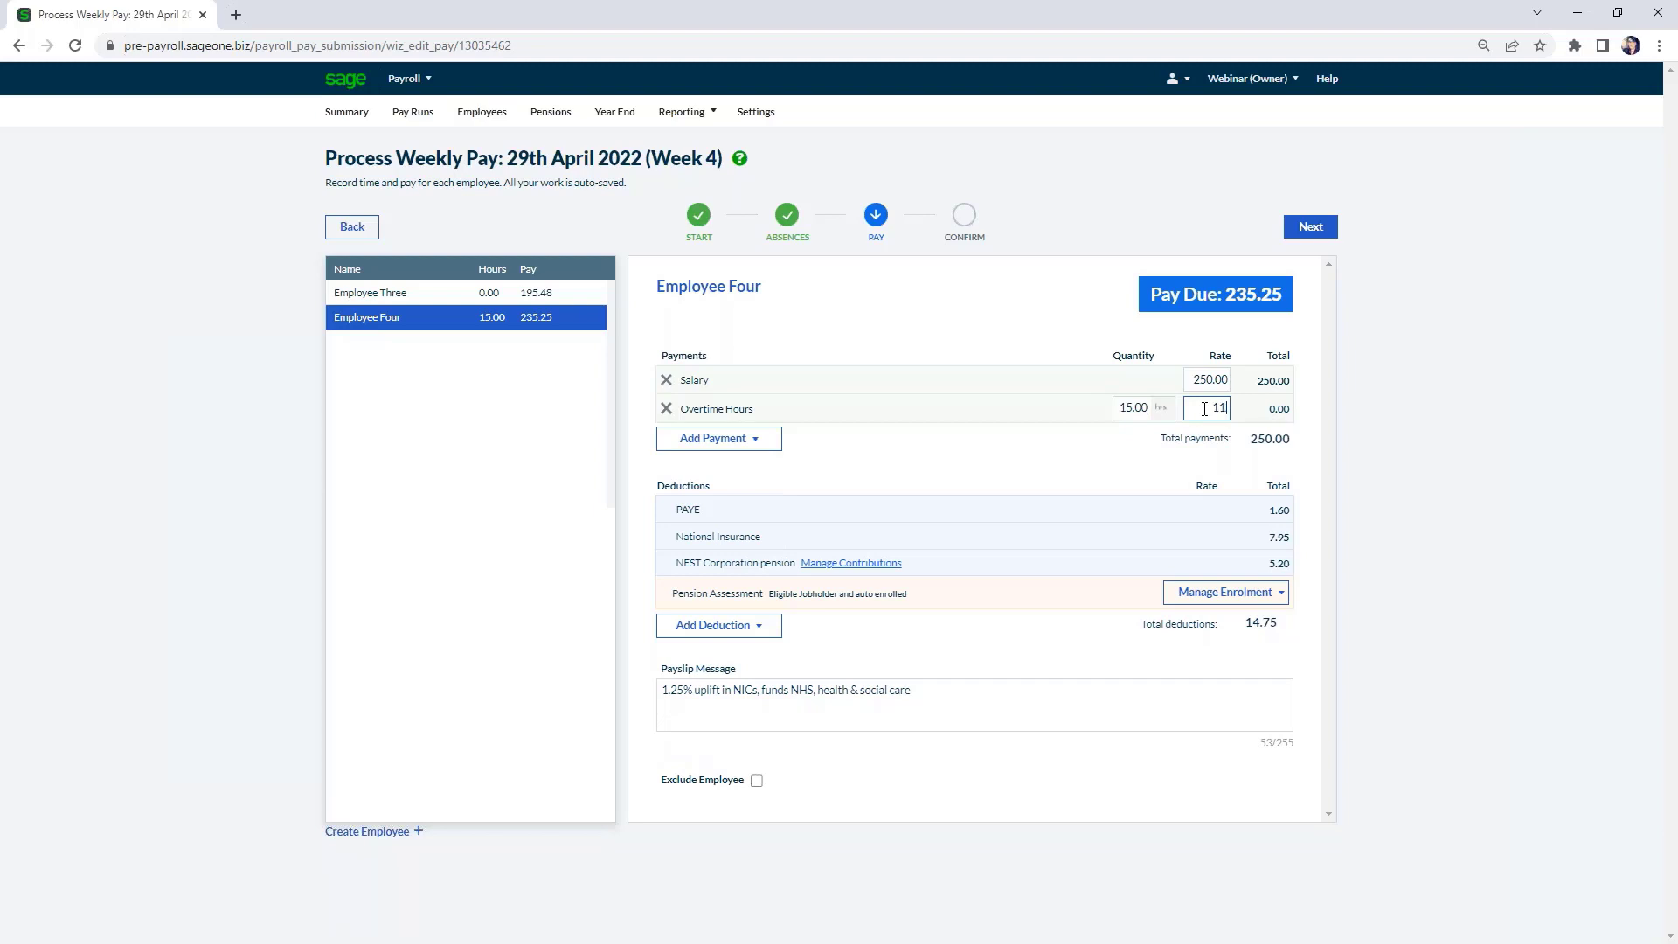
left_click(1150, 451)
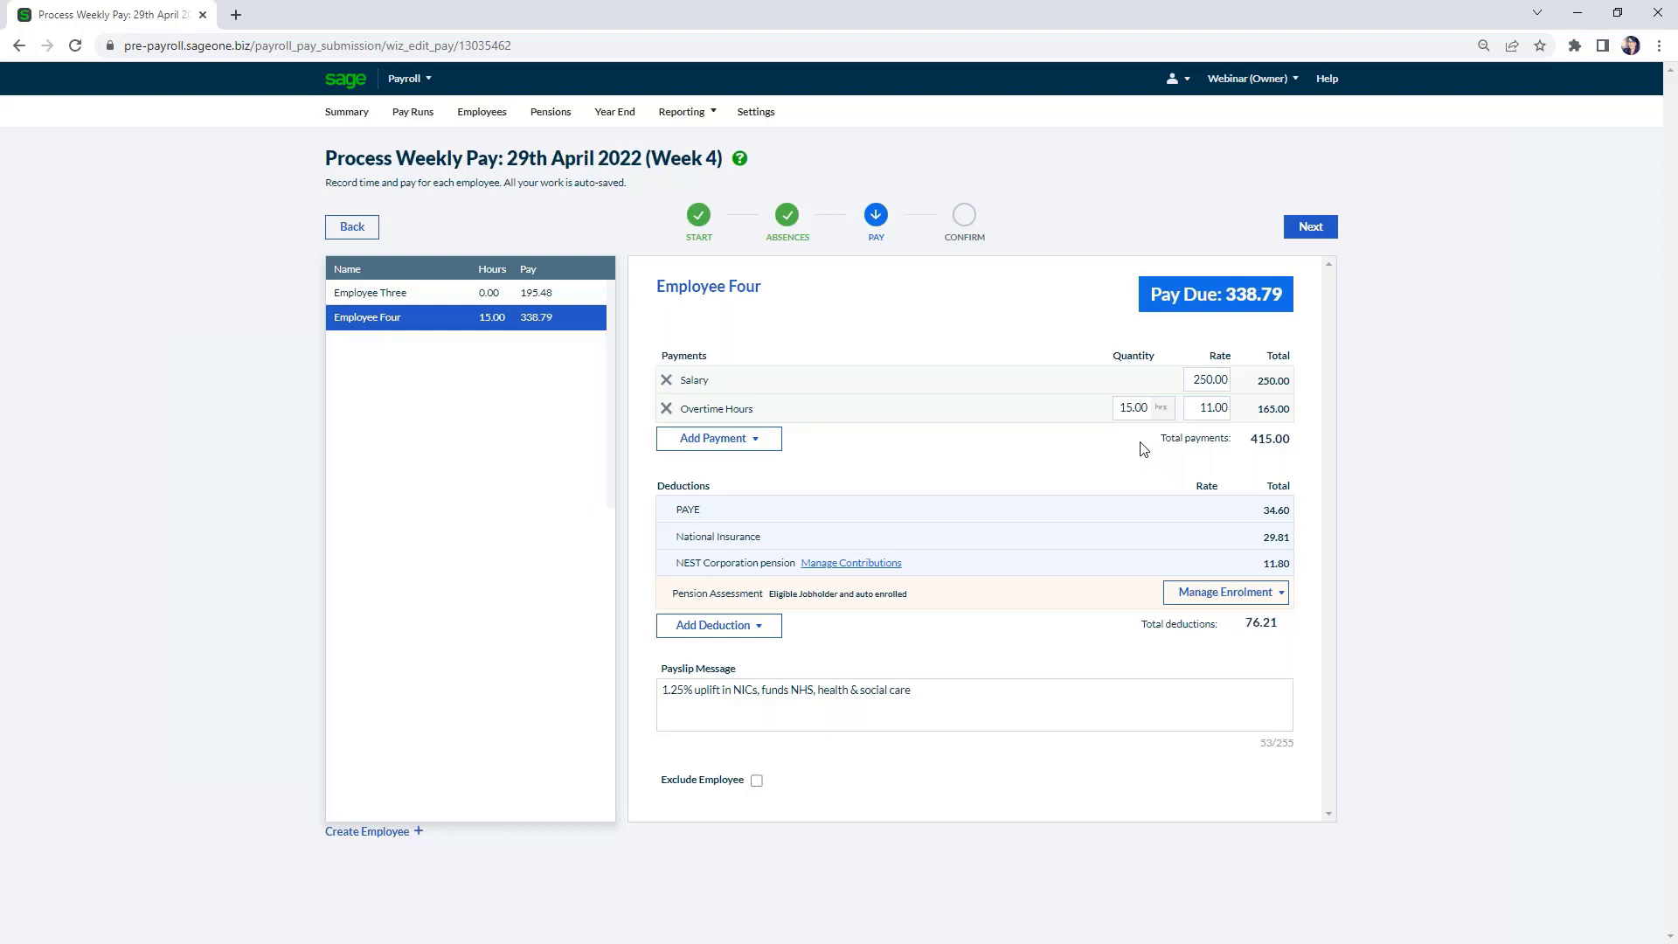
Complete the Week 4 weekly pay run and confirm its pay values.
left_click(1313, 232)
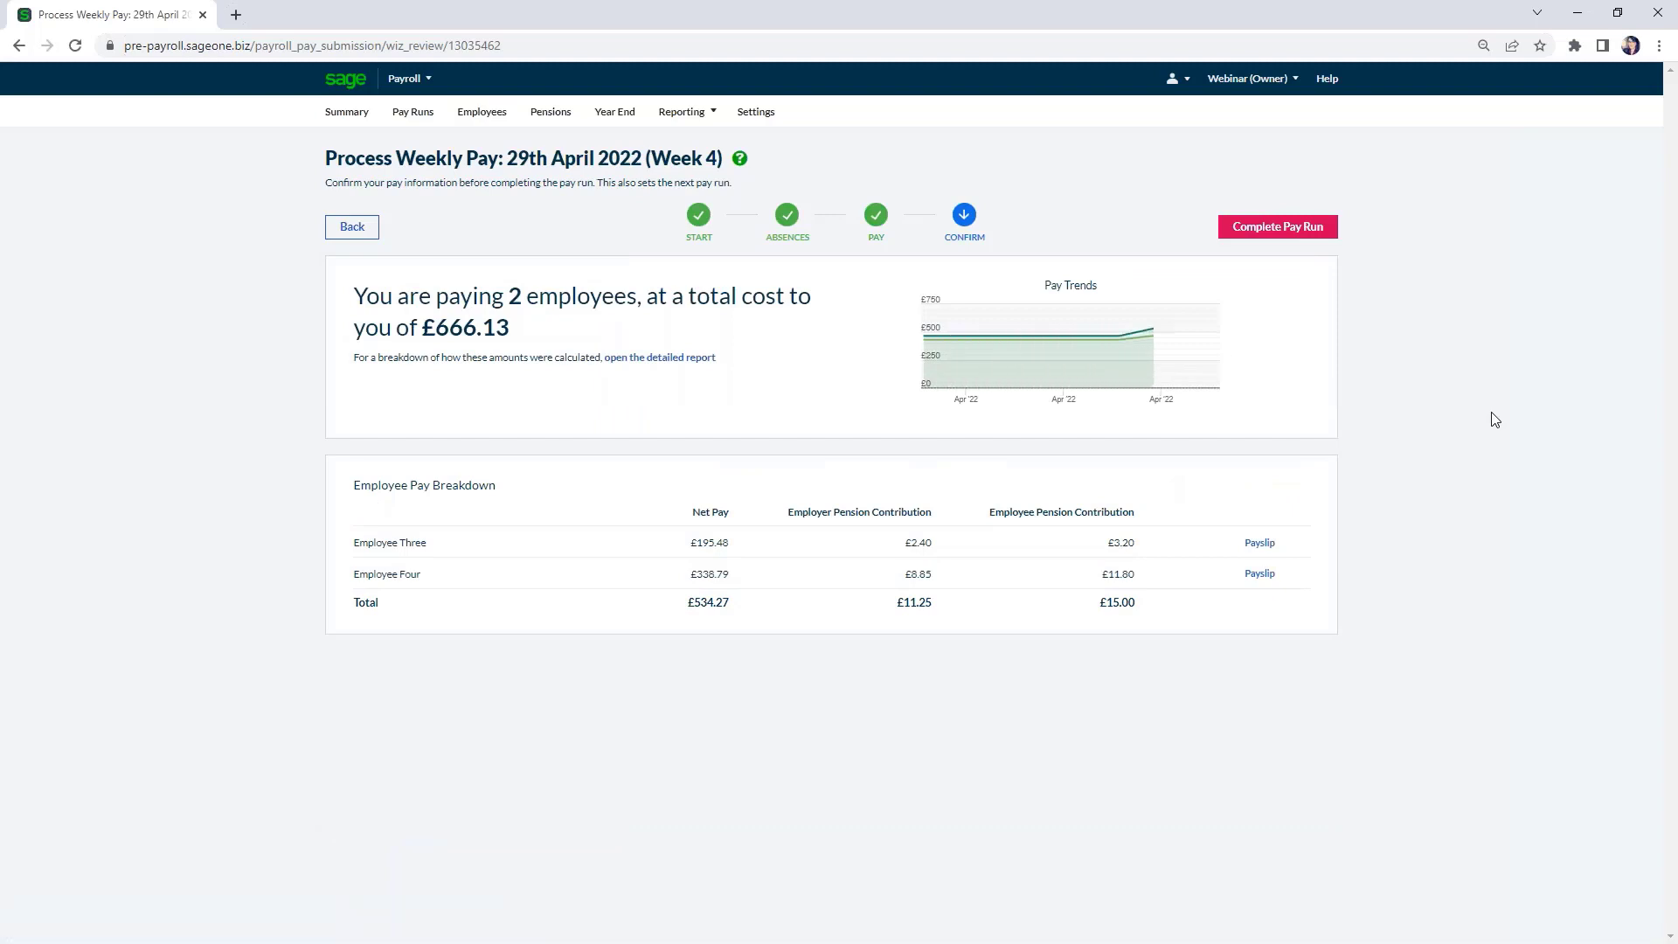
left_click(1278, 229)
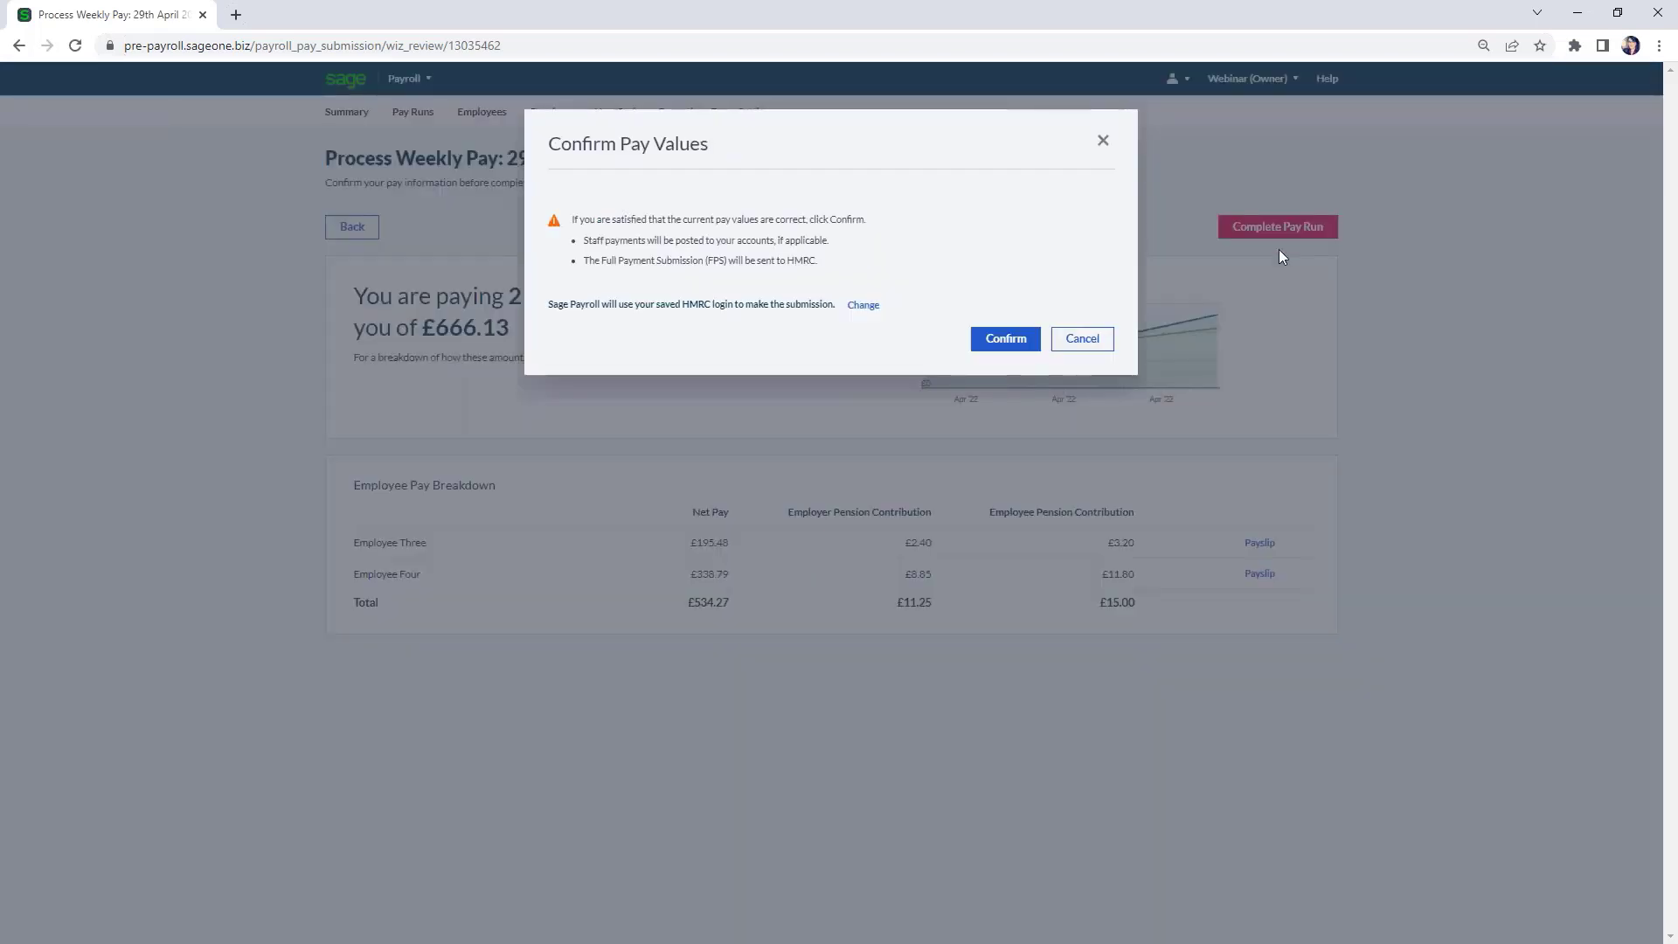
left_click(1000, 341)
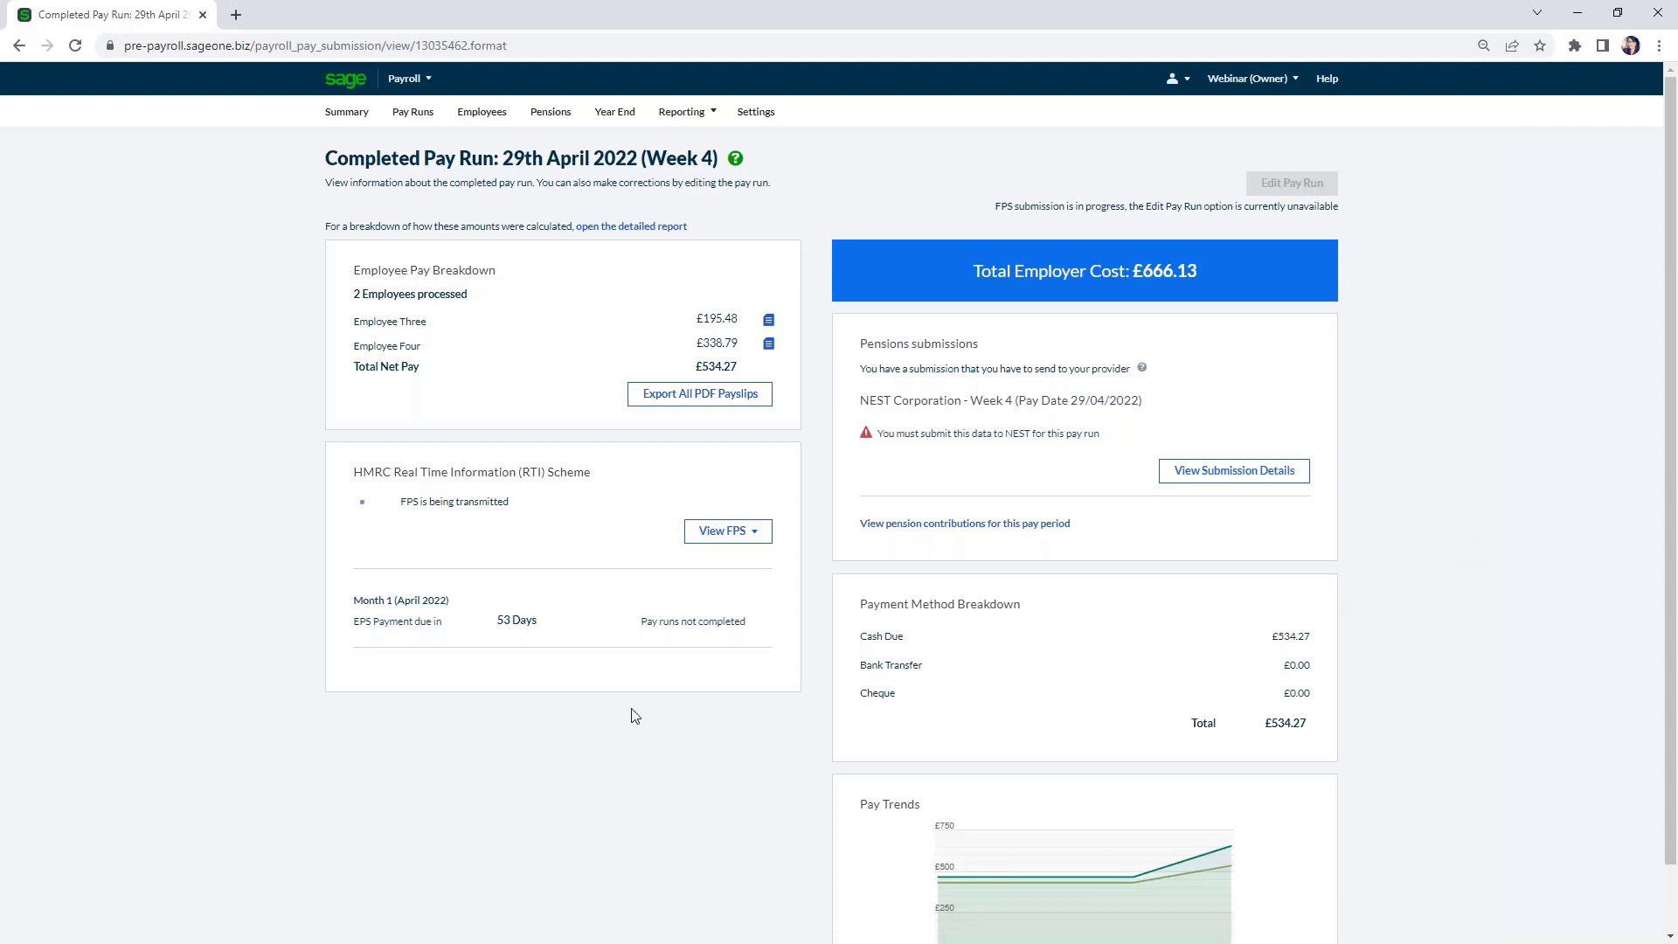
From the payroll summary, view the help article on Employment Allowance claims and close it.
left_click(344, 114)
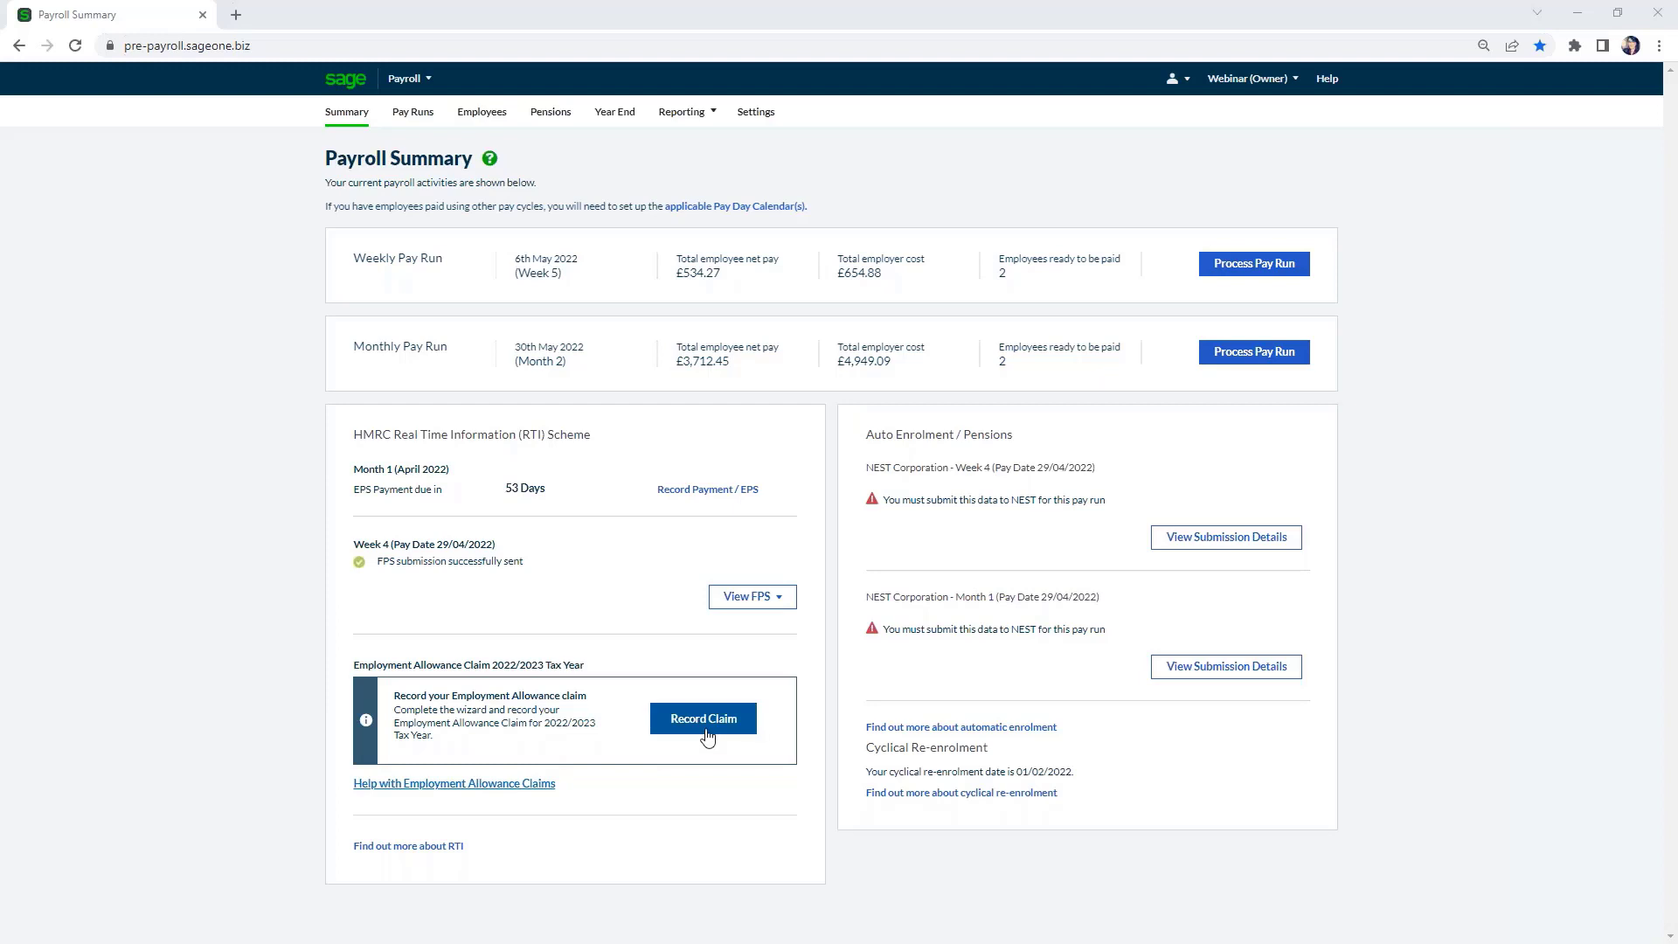
left_click(428, 784)
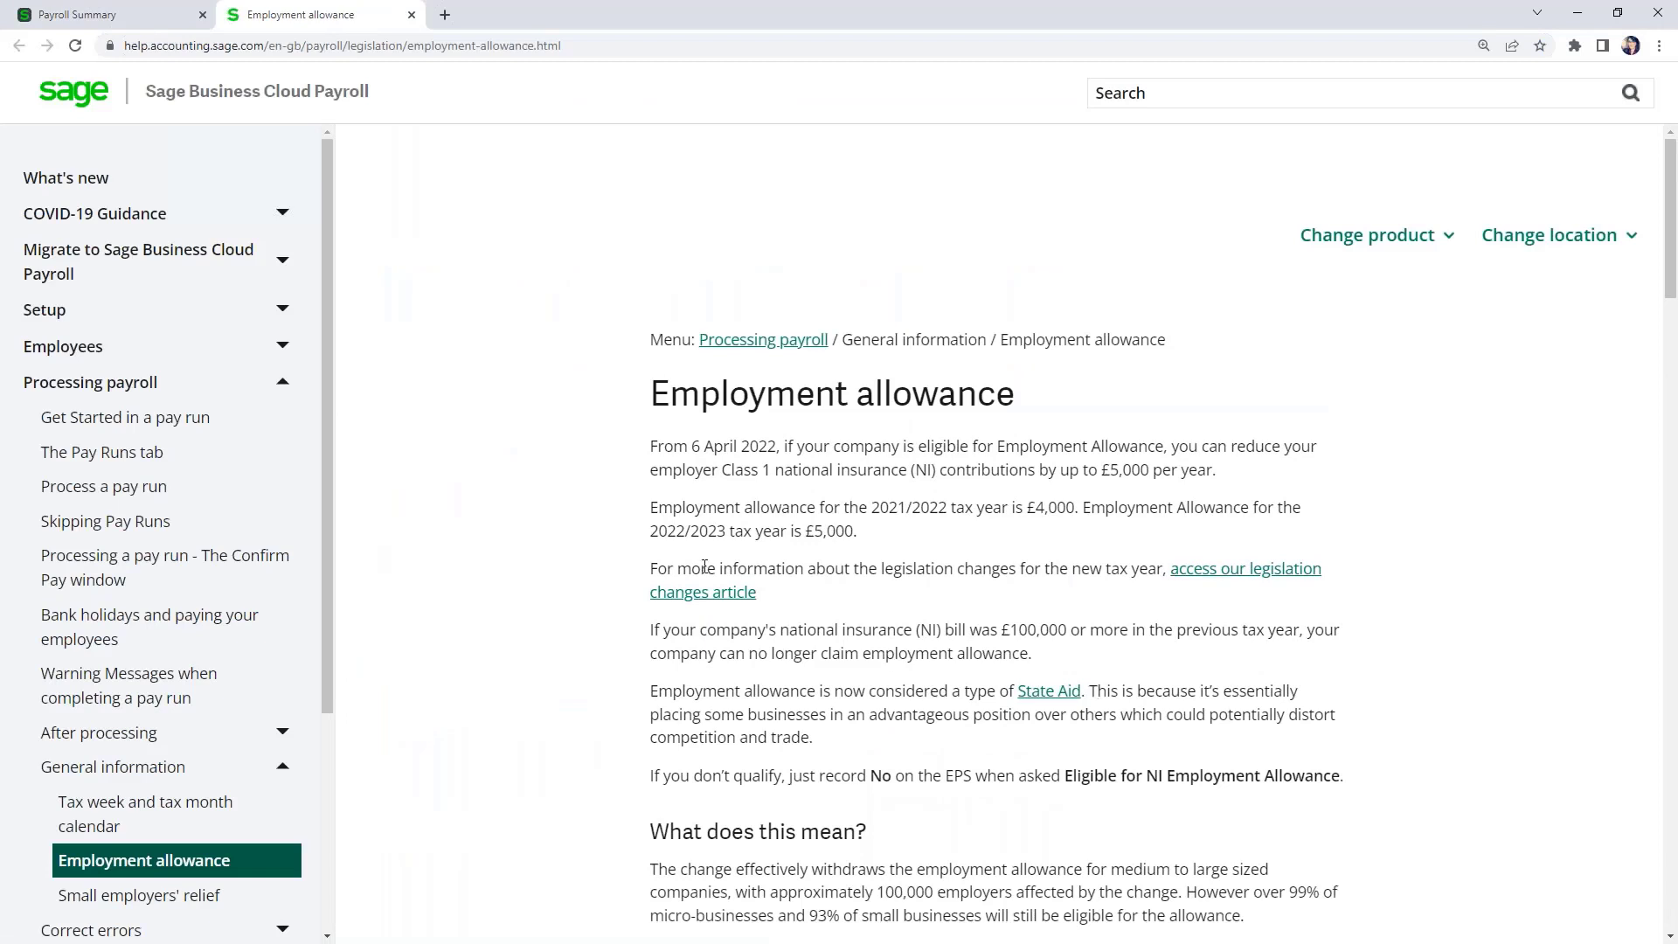
left_click(412, 16)
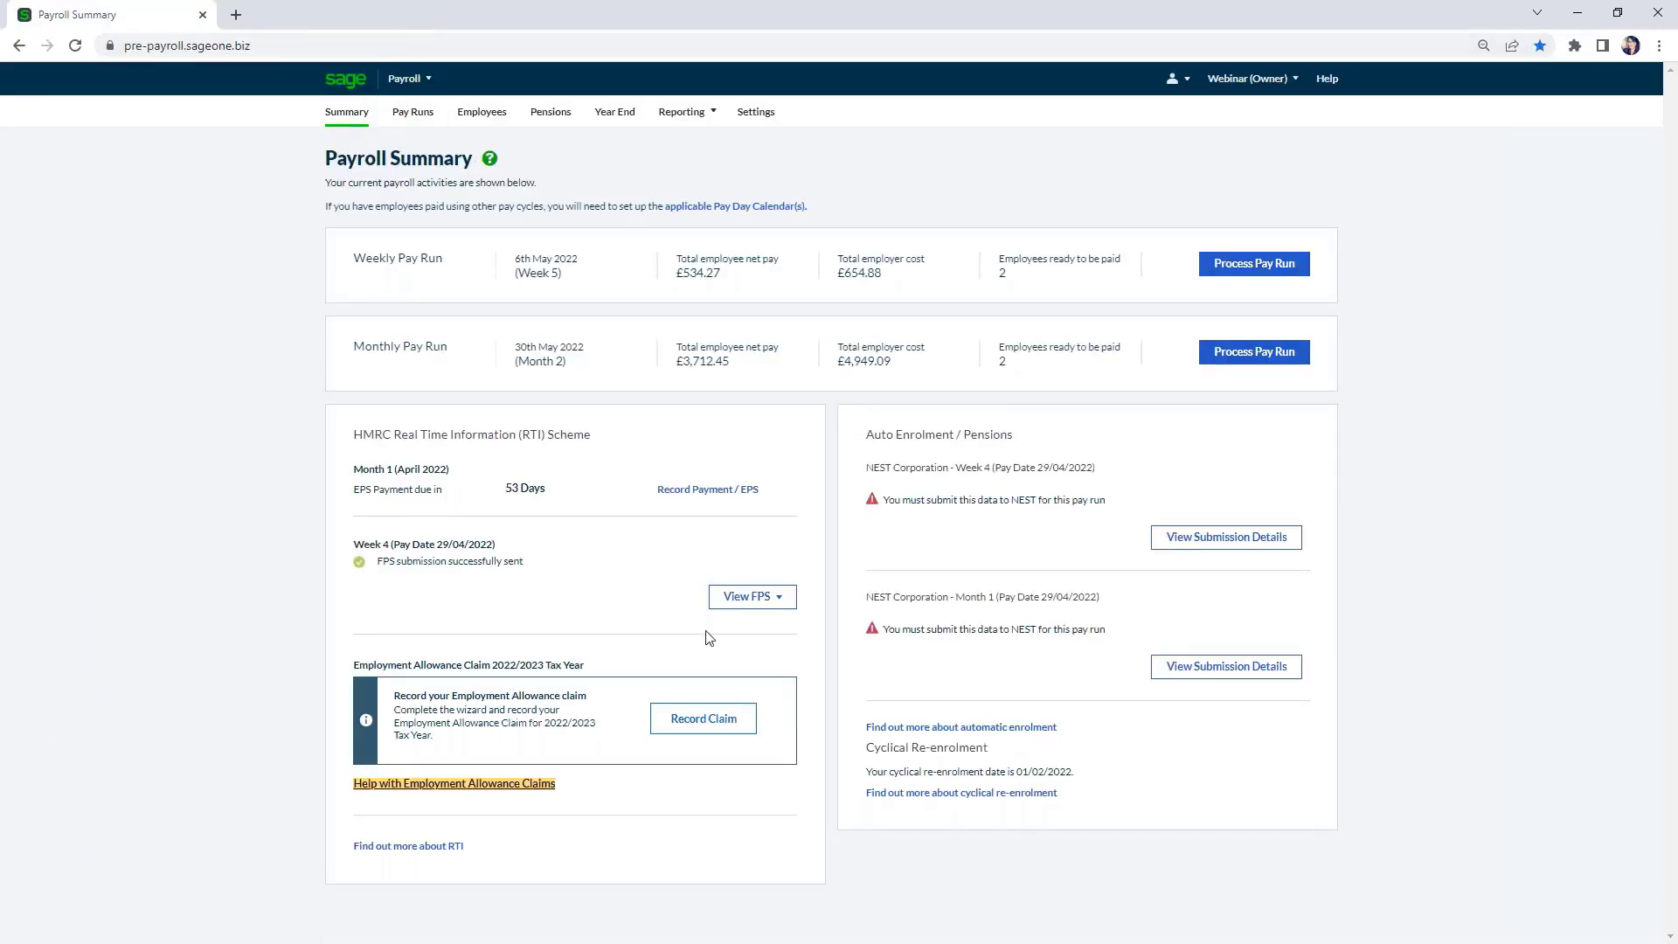
left_click(663, 861)
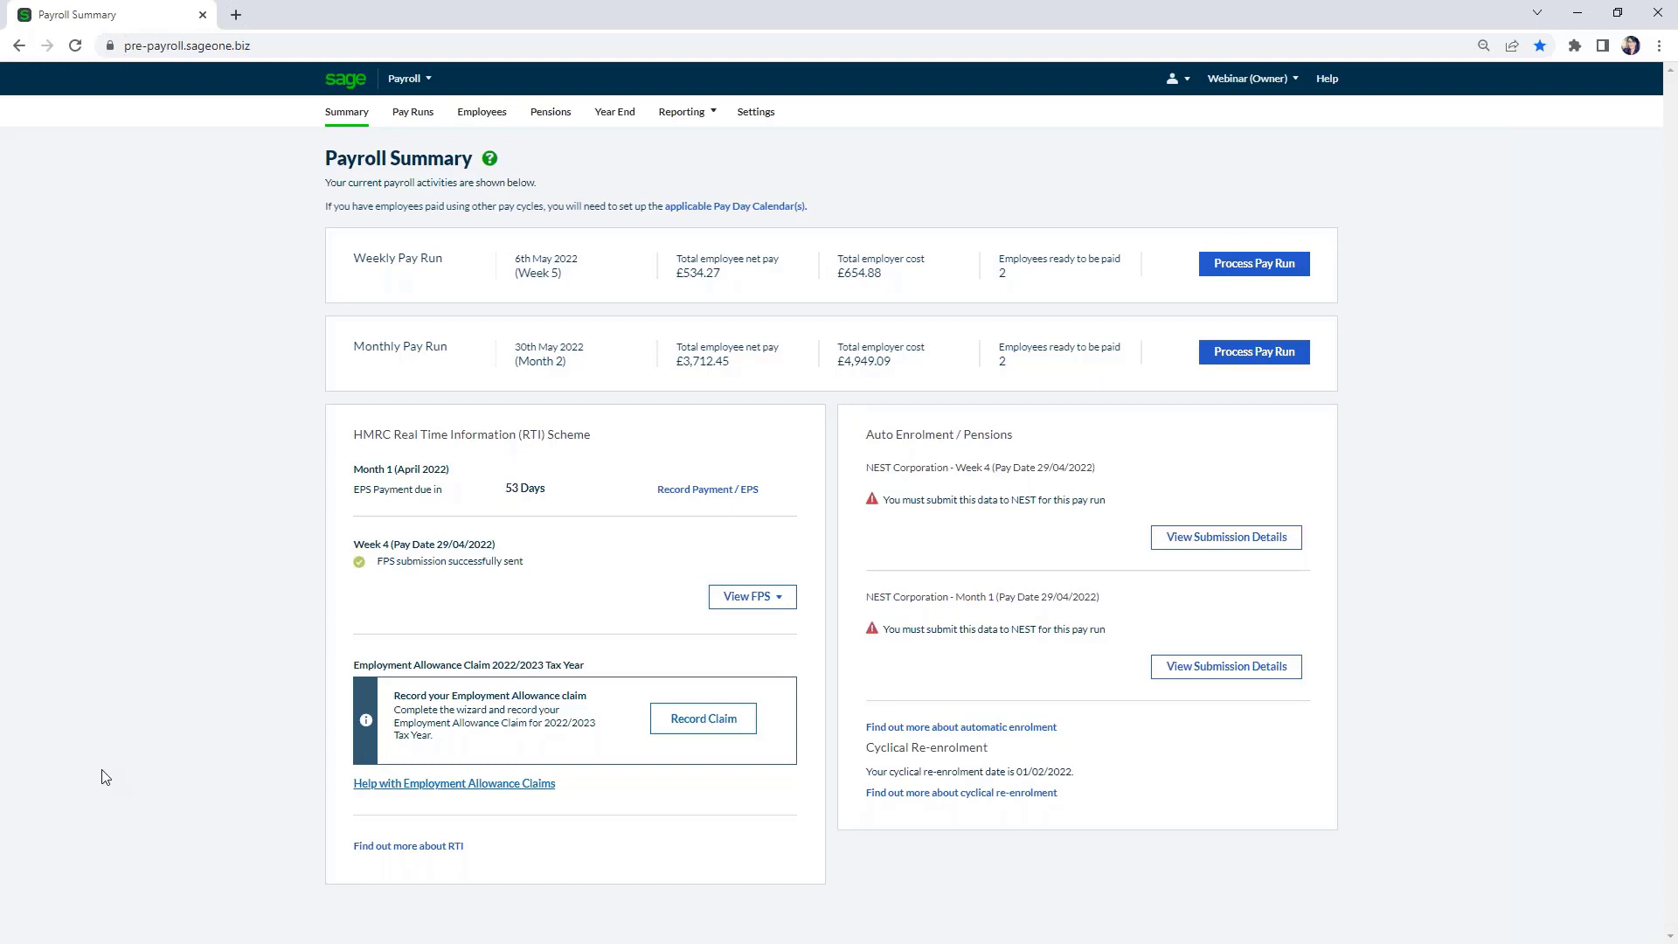
Record the 2022/2023 Employment Allowance claim with the Industrial sector, consulting its help article, and submit it with the saved HMRC credentials.
left_click(706, 733)
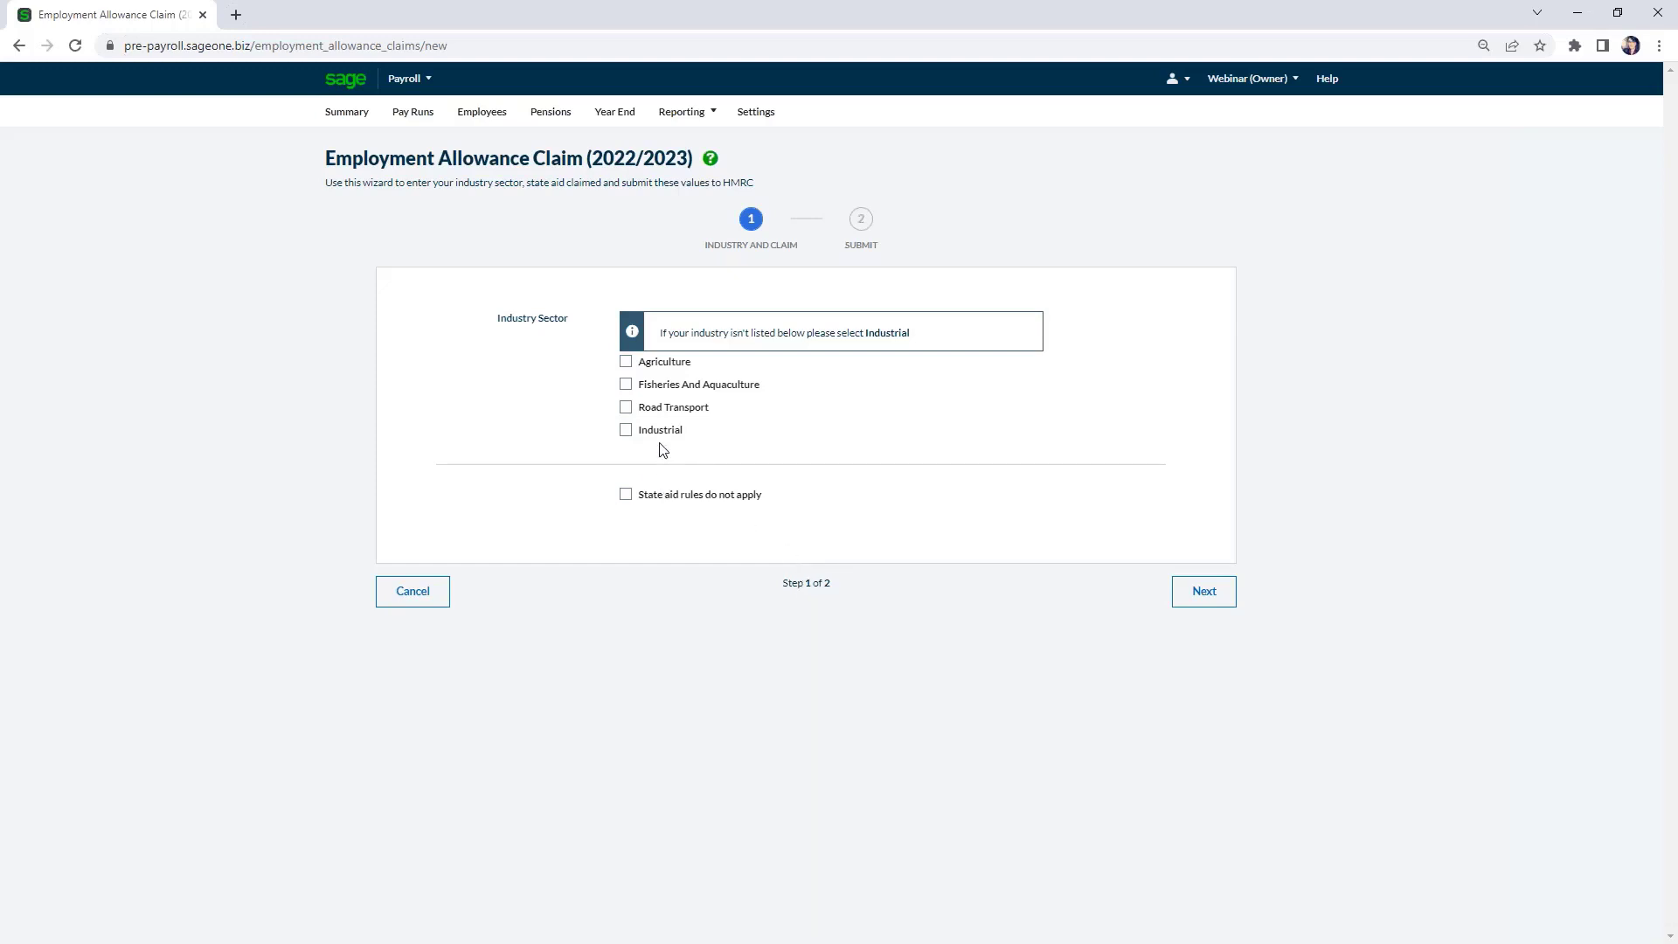
left_click(711, 161)
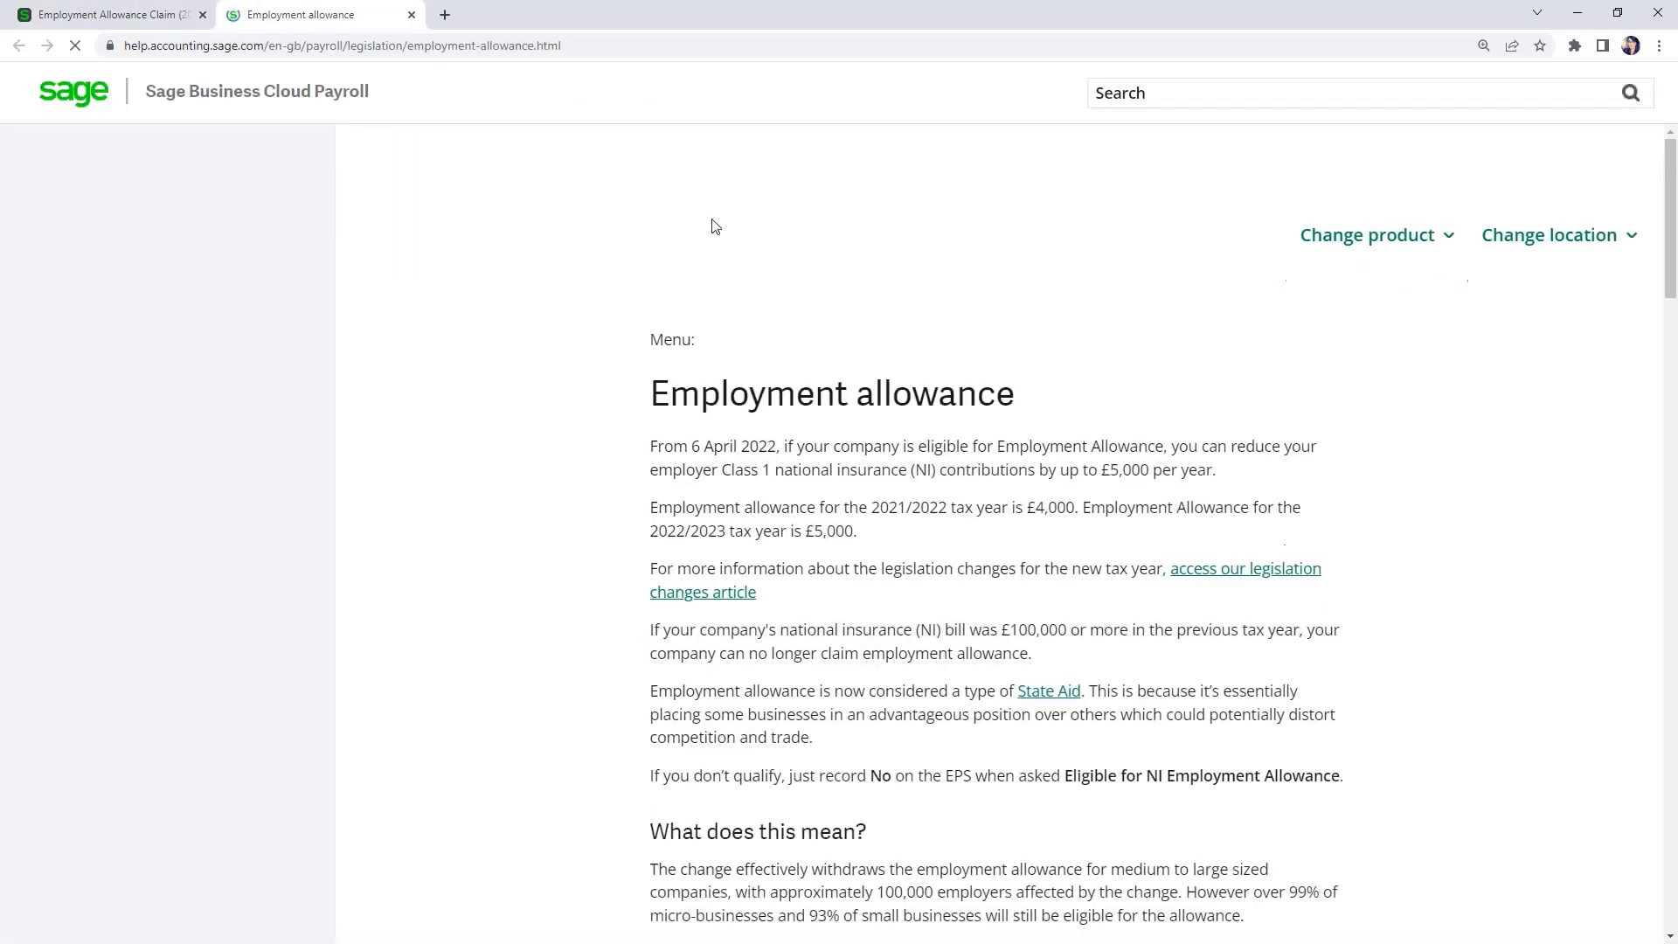
scroll(786, 470, "down", 18)
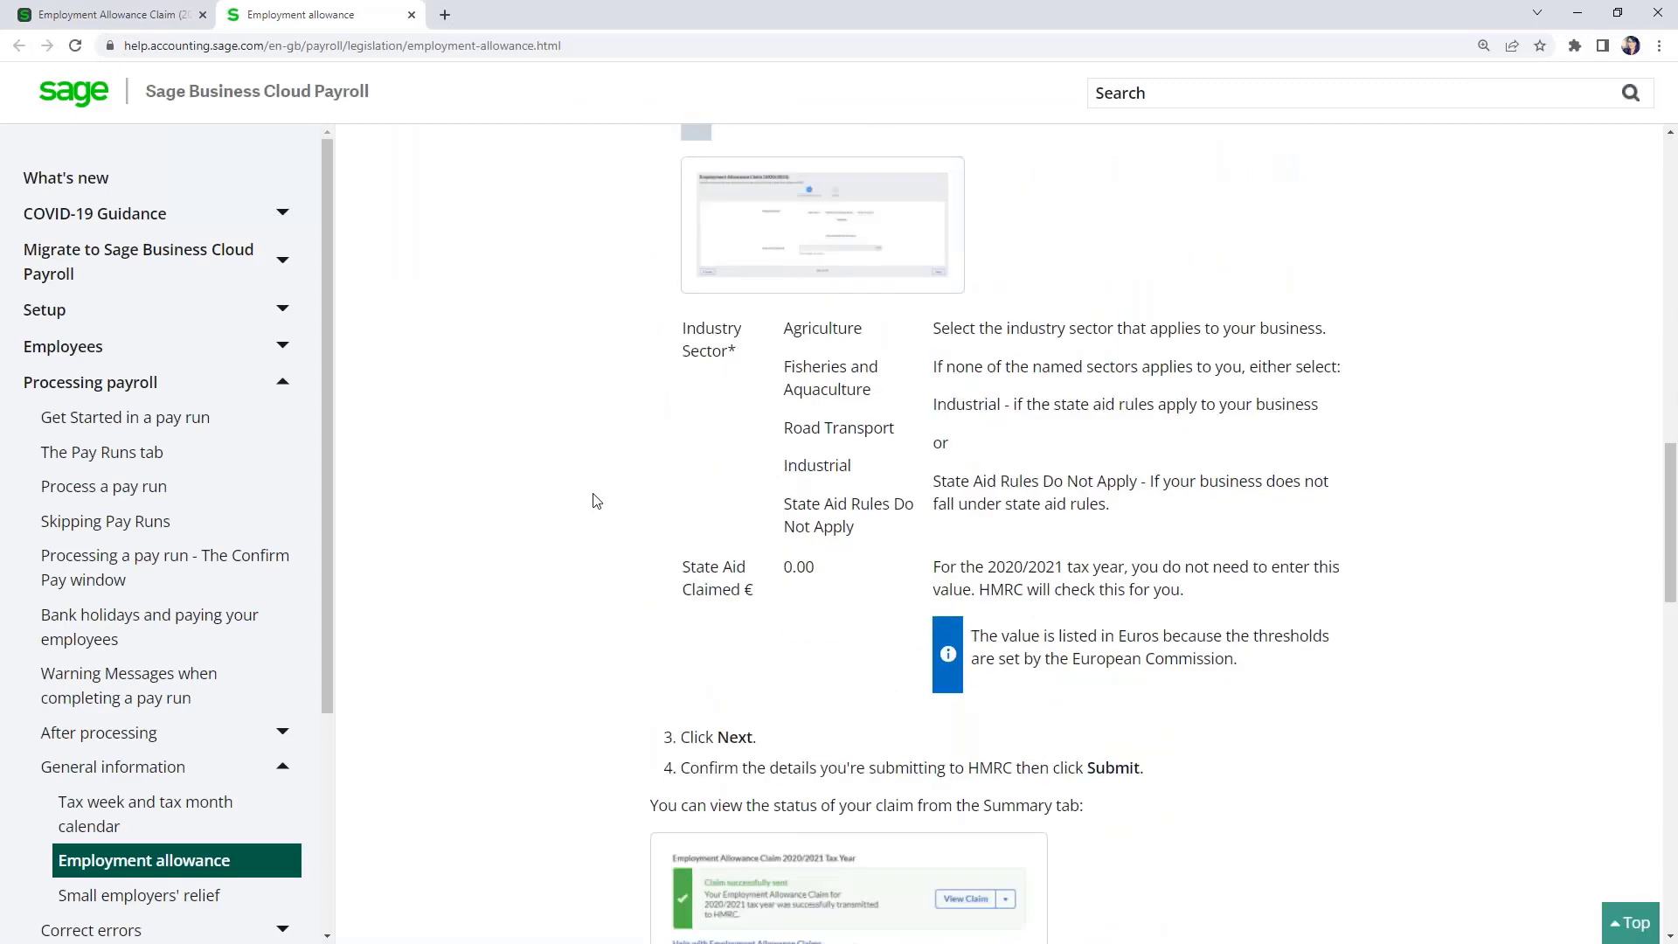
left_click(128, 16)
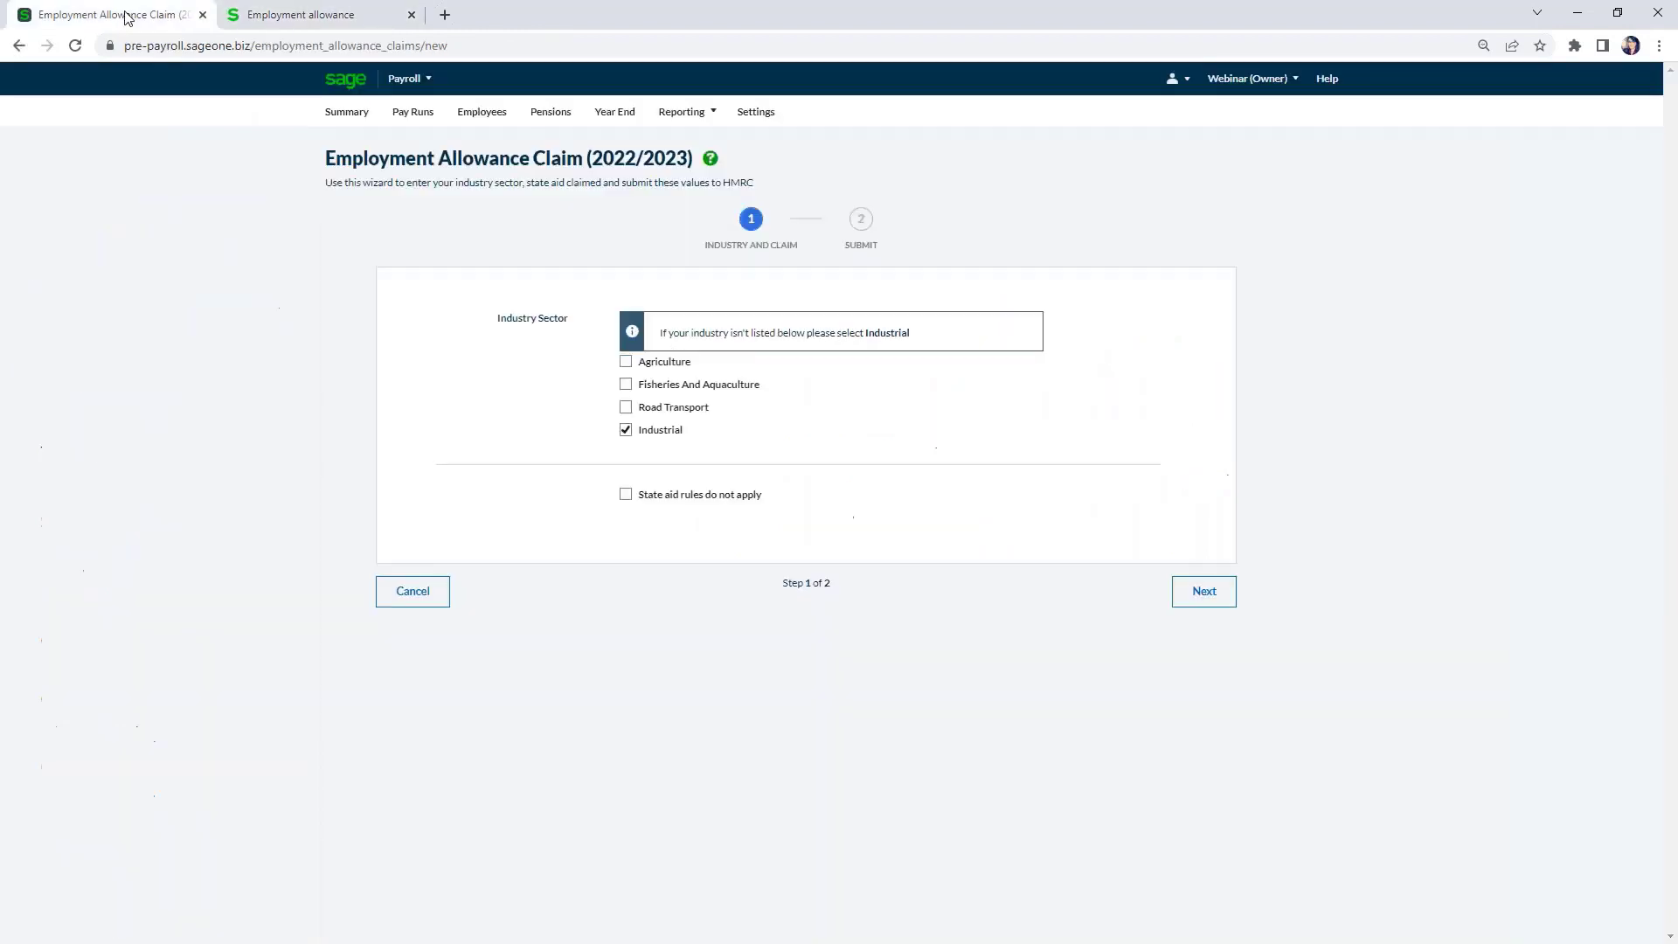
left_click(1217, 609)
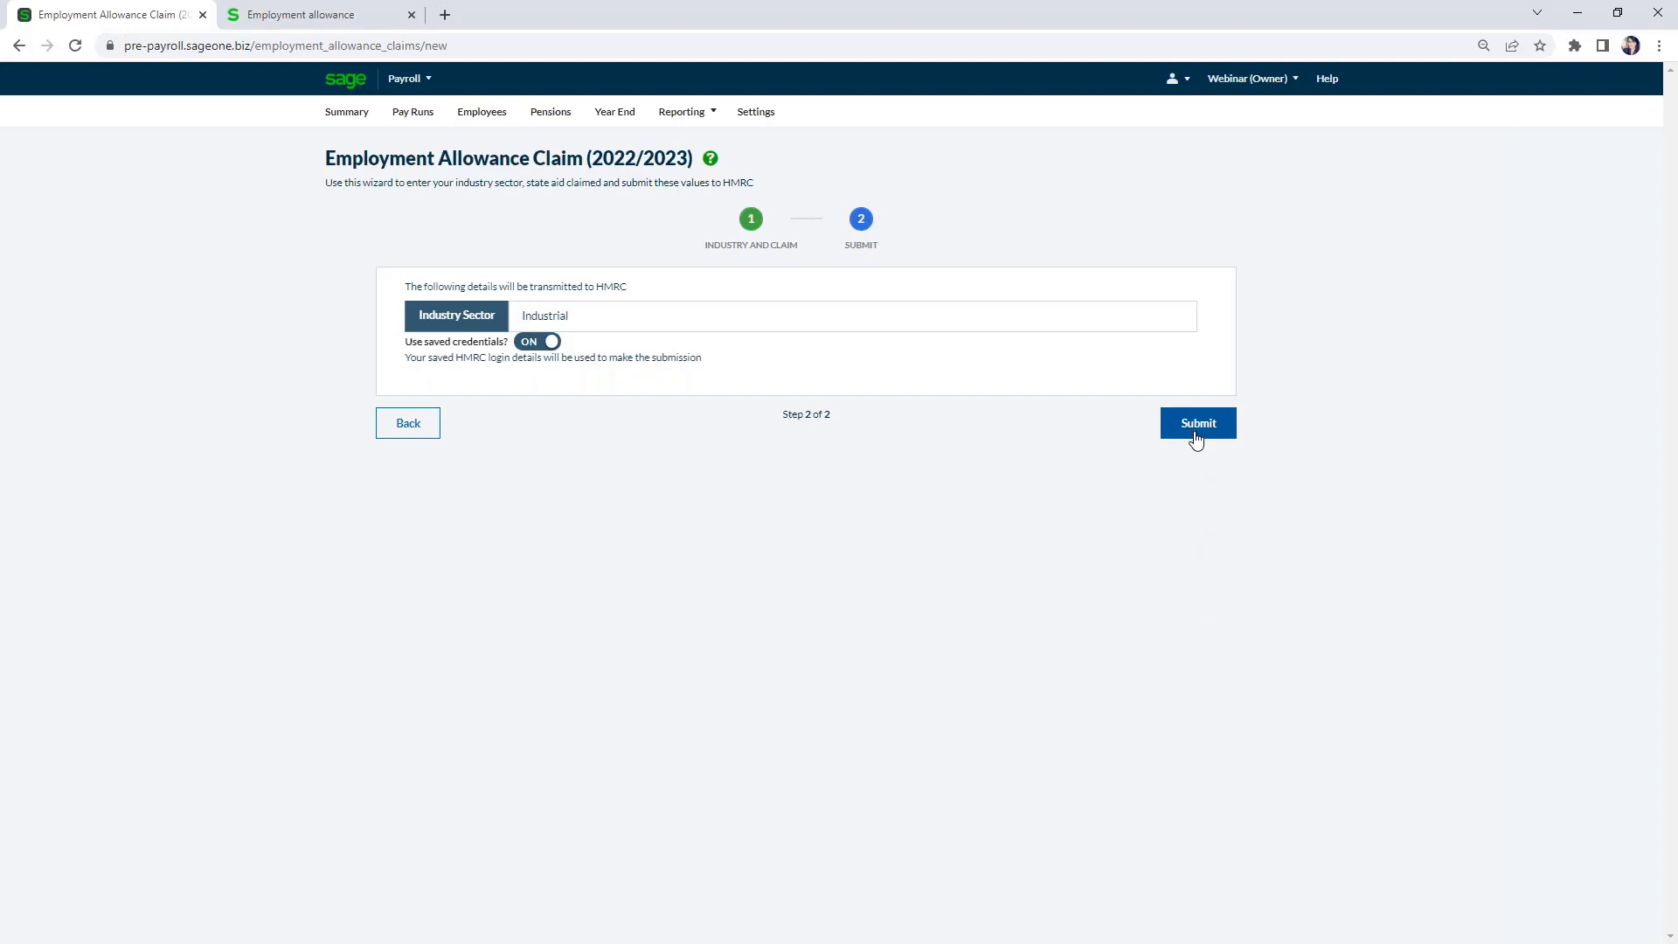
left_click(1196, 439)
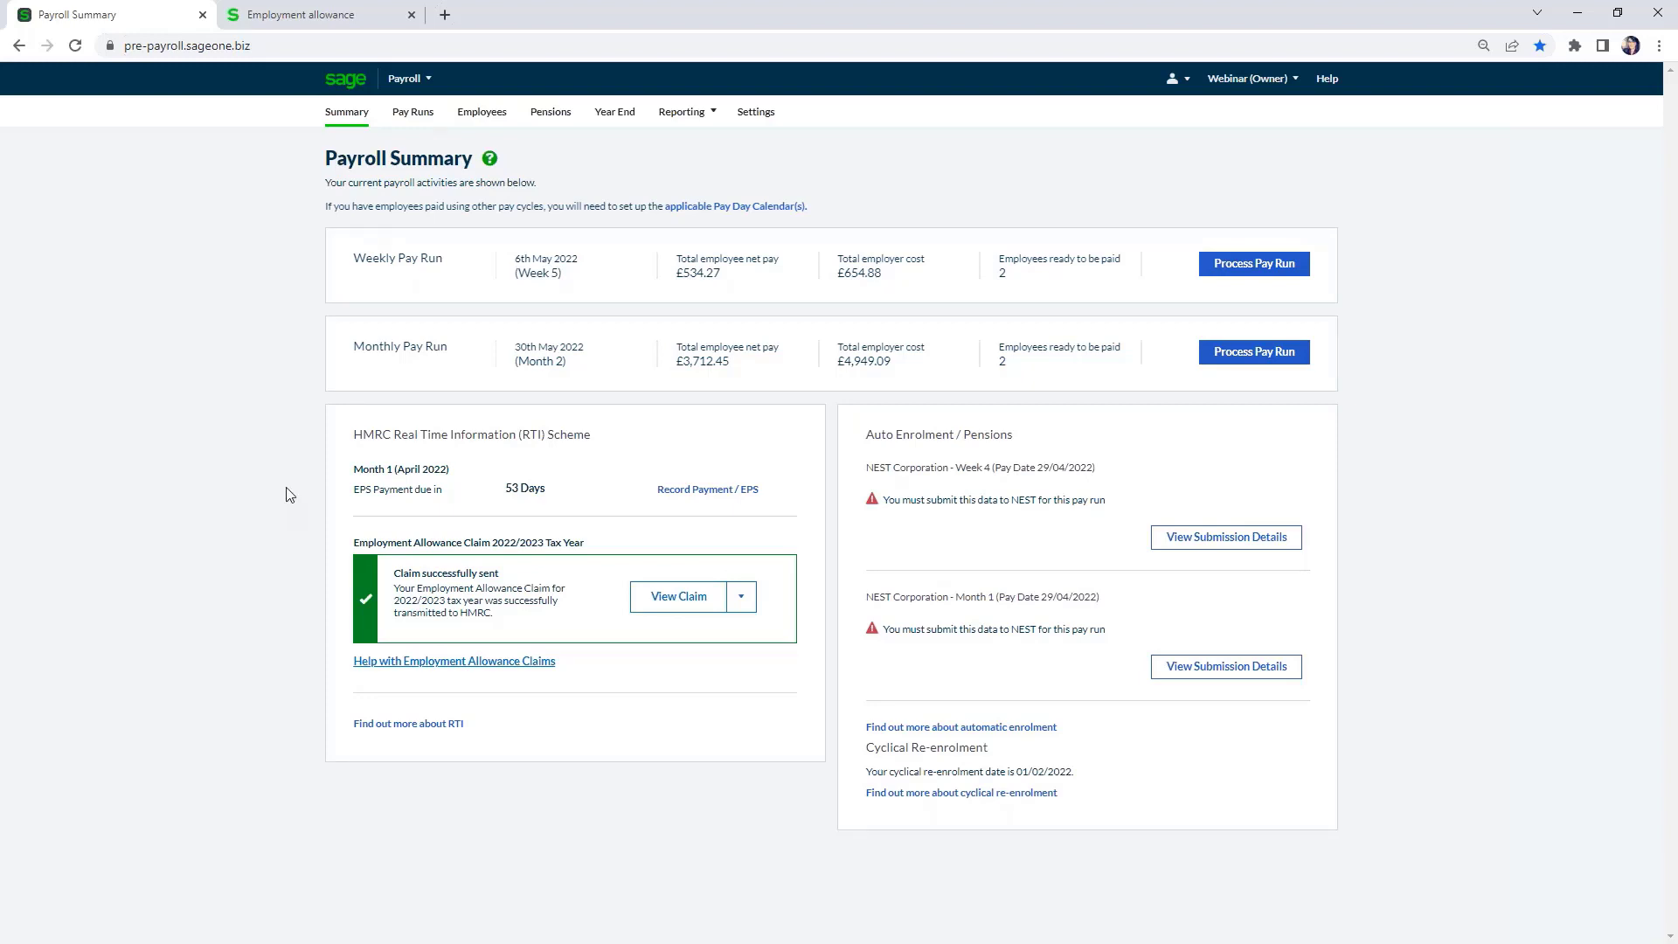
From the completed Month 1 pay run, start recording the HMRC payment and set small employer's relief eligibility to Yes.
left_click(416, 121)
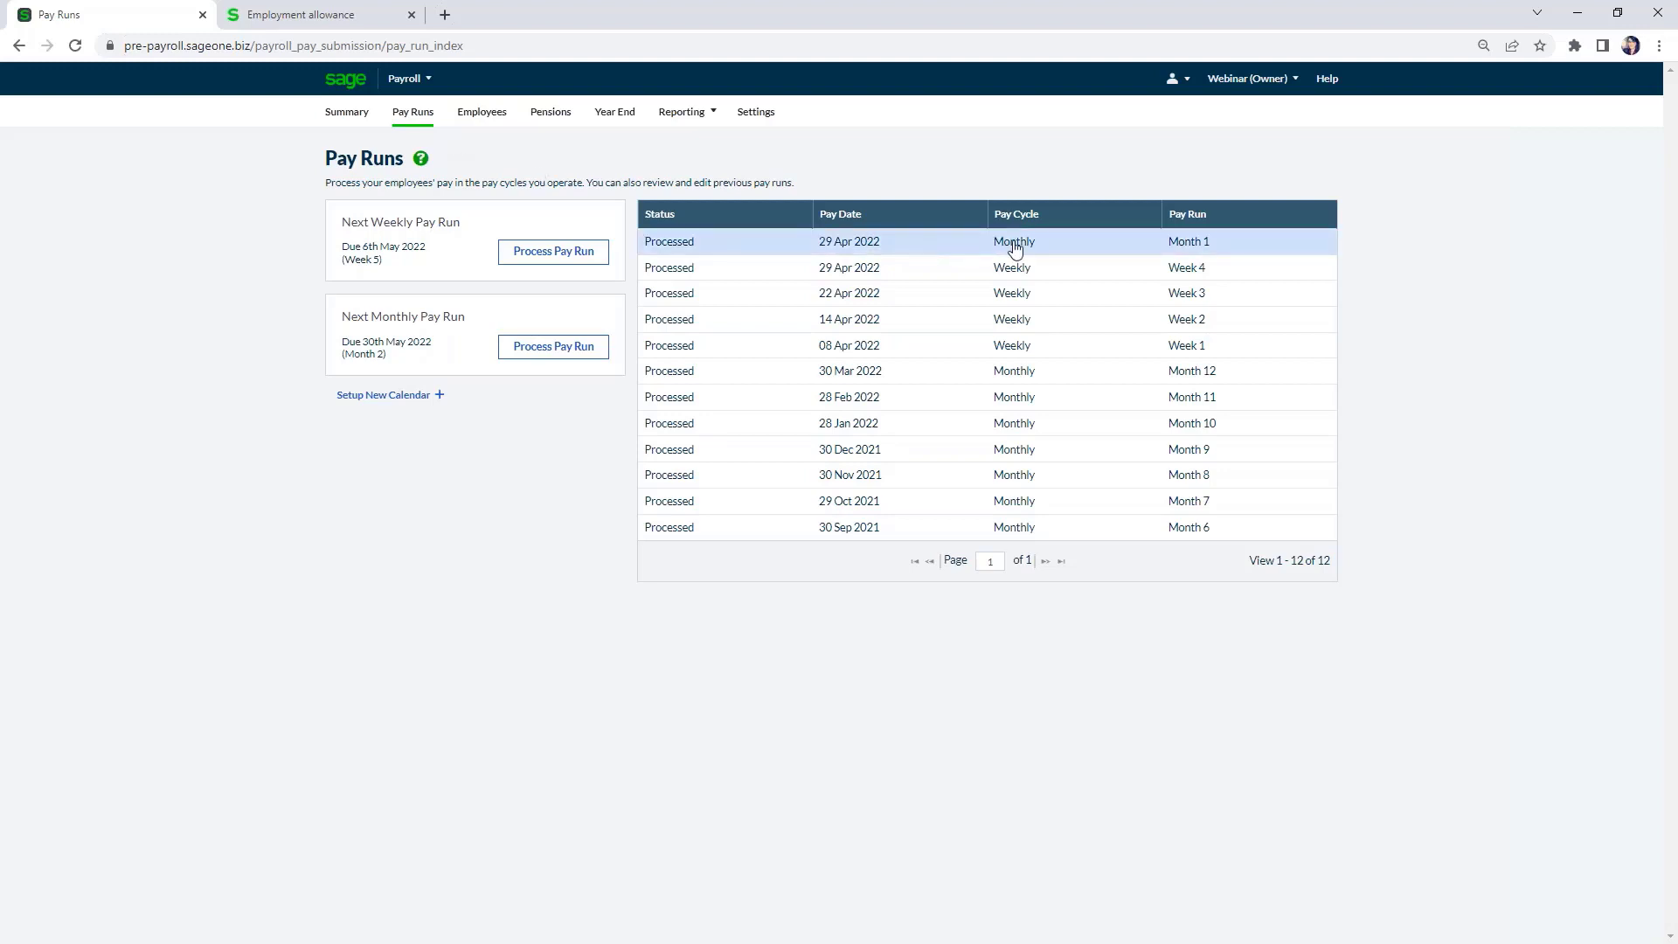
left_click(1100, 248)
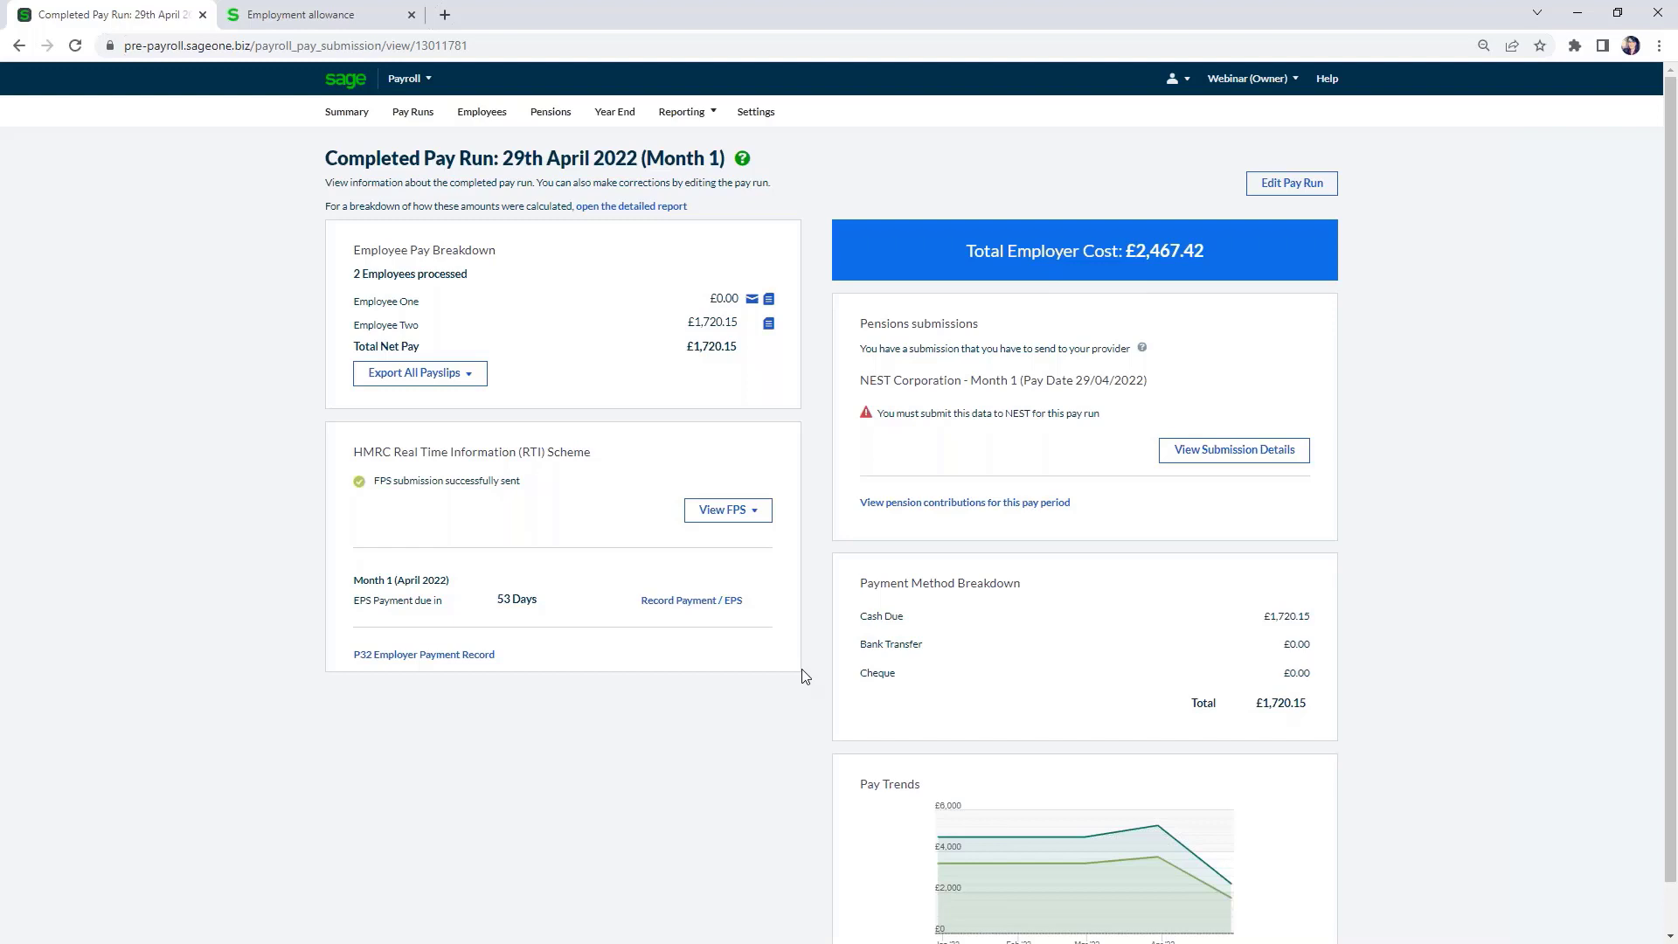
left_click(705, 605)
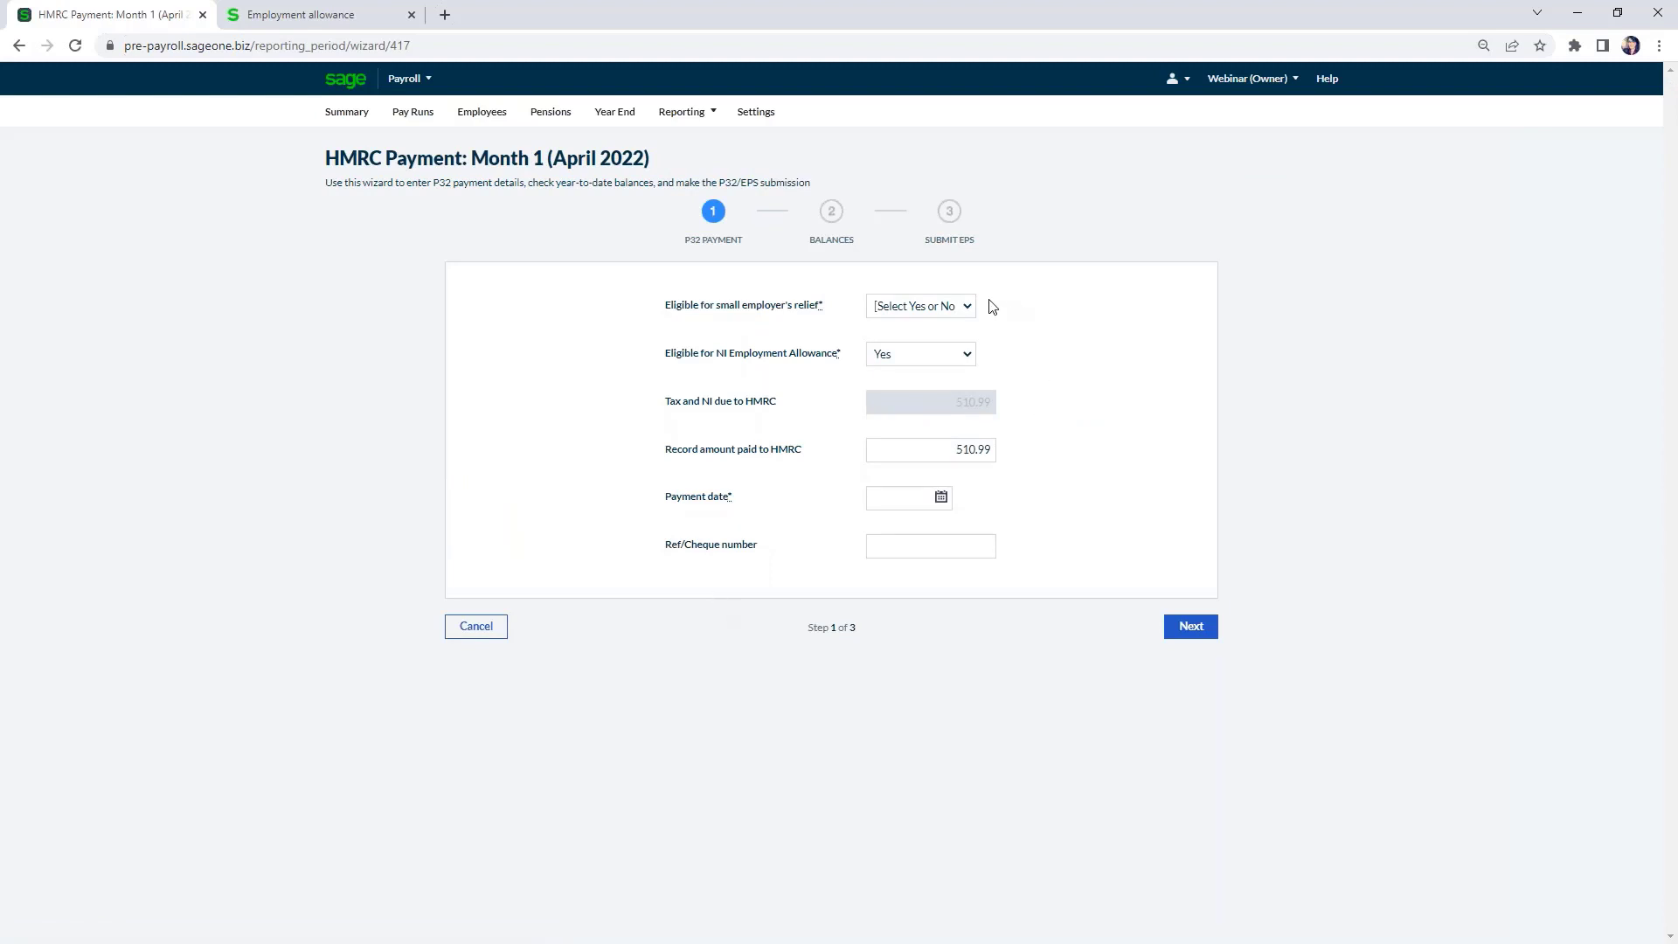
left_click(967, 311)
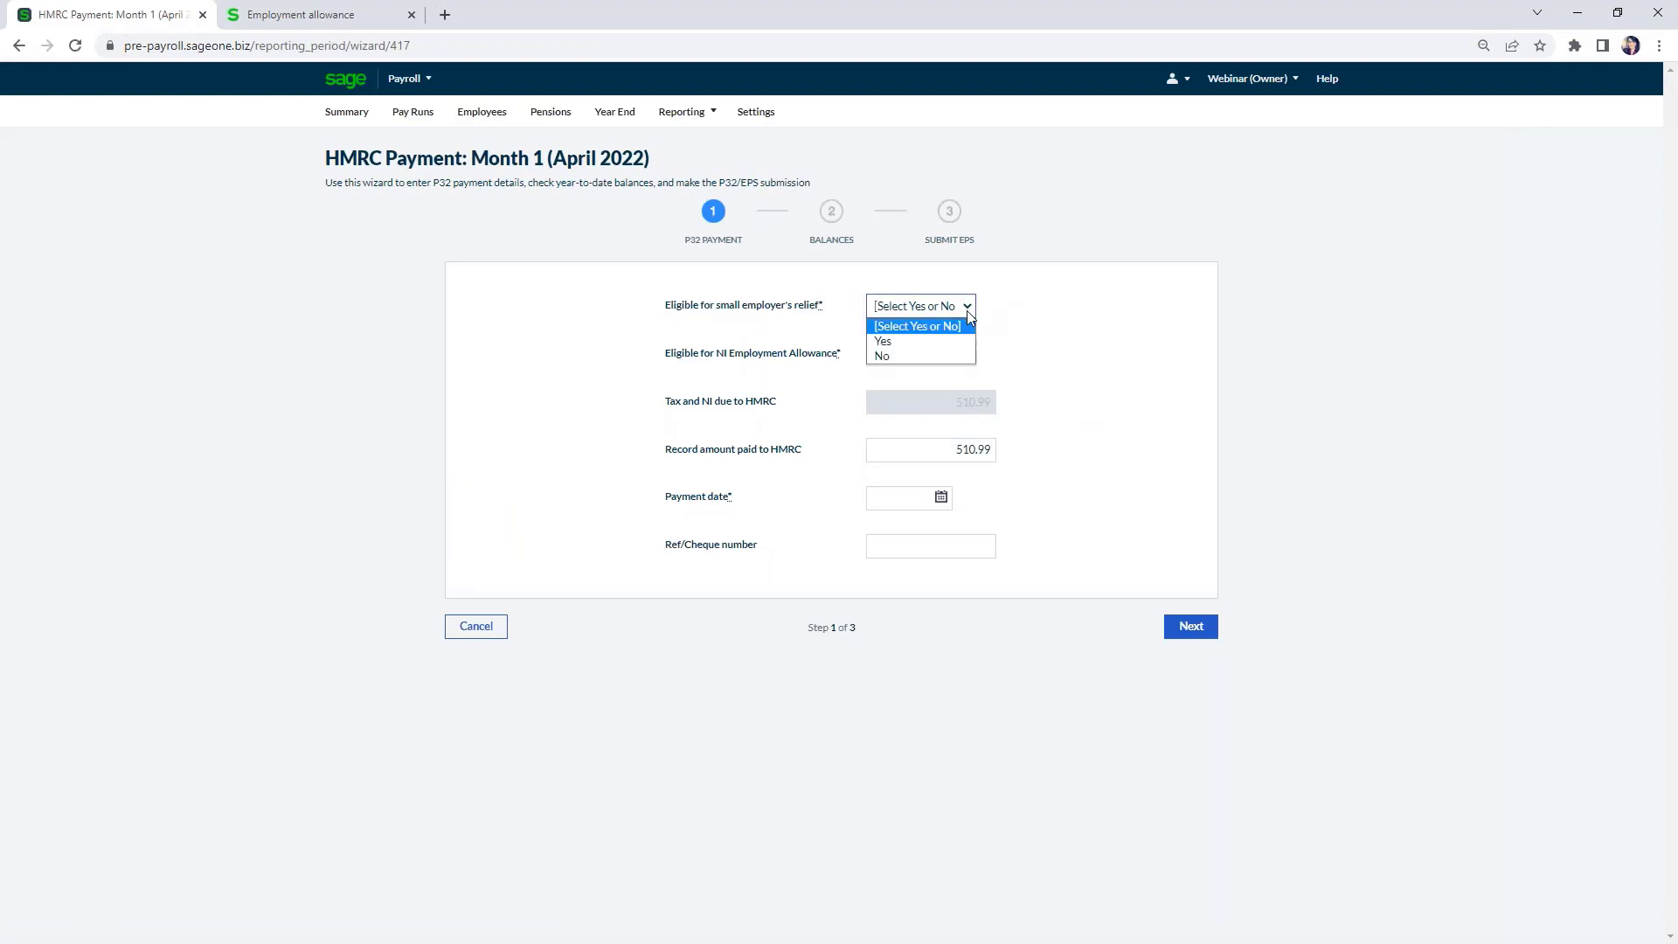
left_click(926, 341)
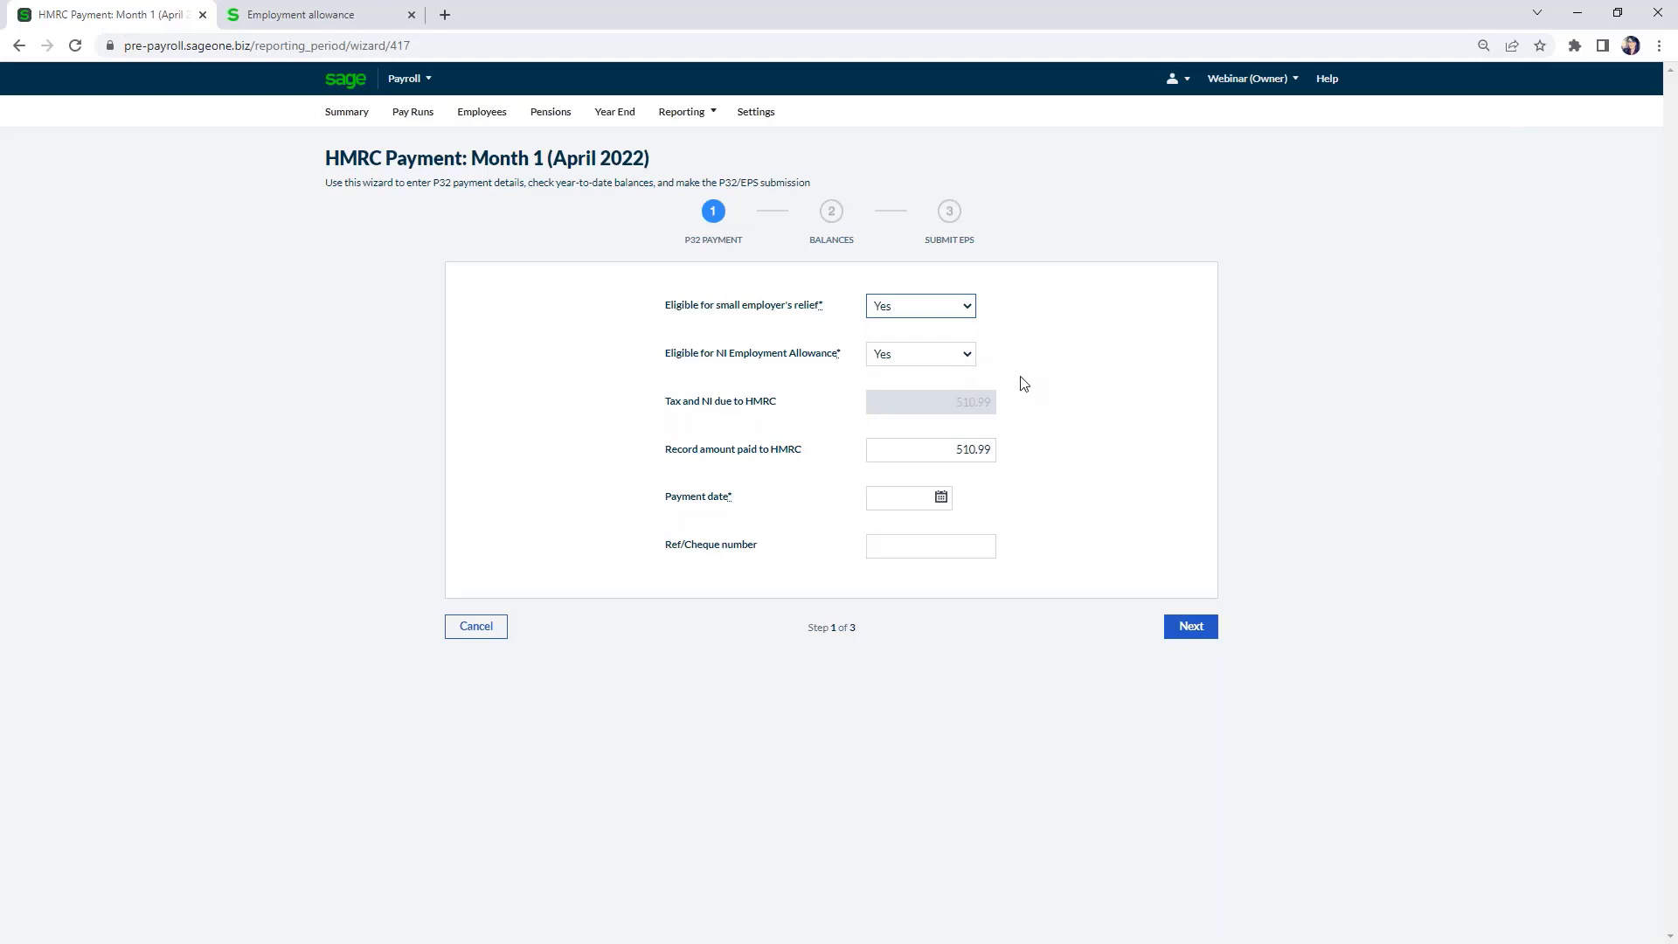
left_click(970, 356)
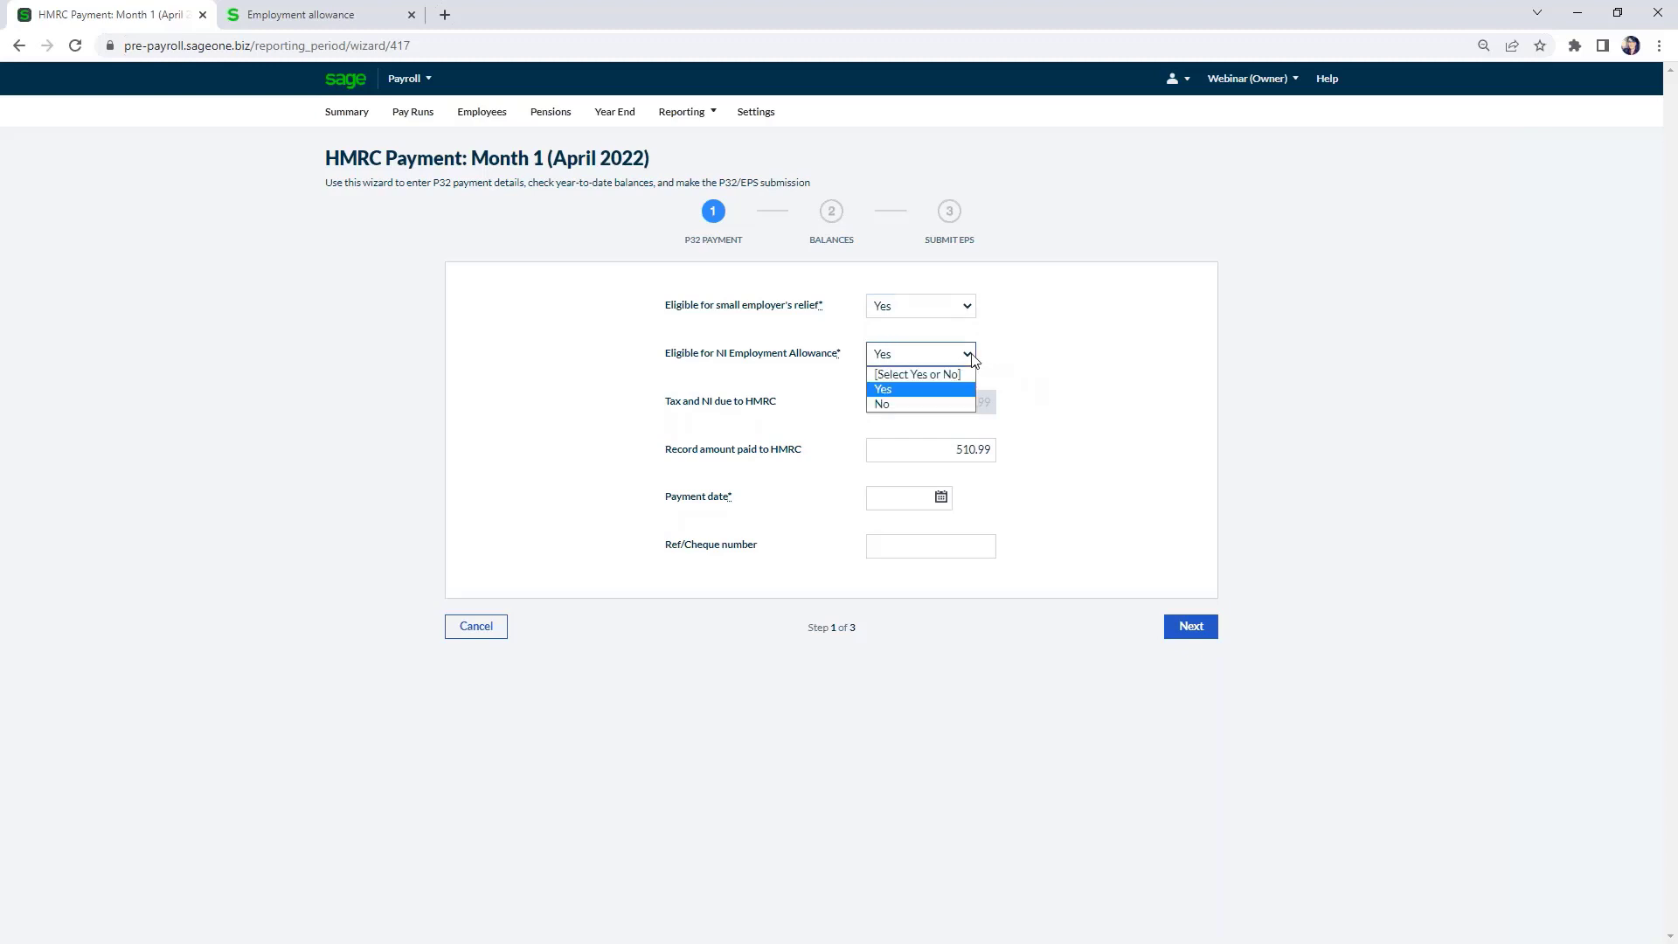
left_click(1026, 363)
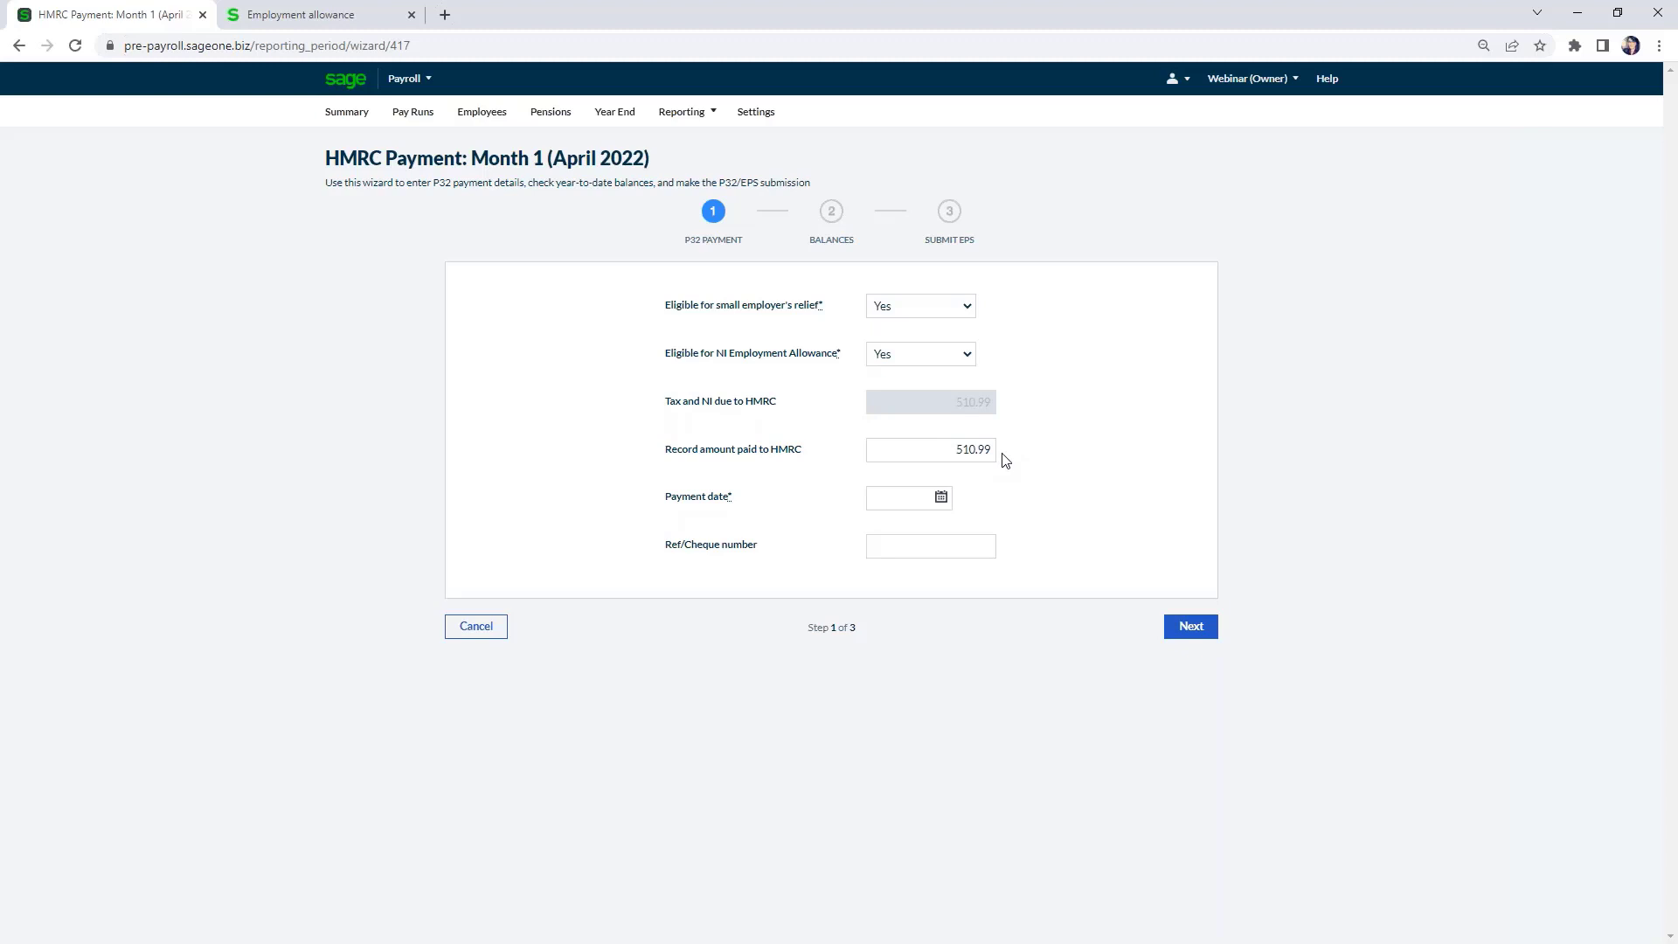
Set the HMRC payment date to 19/05/2022, check the year-to-date balances and submit the Month 1 payment and EPS.
left_click(907, 498)
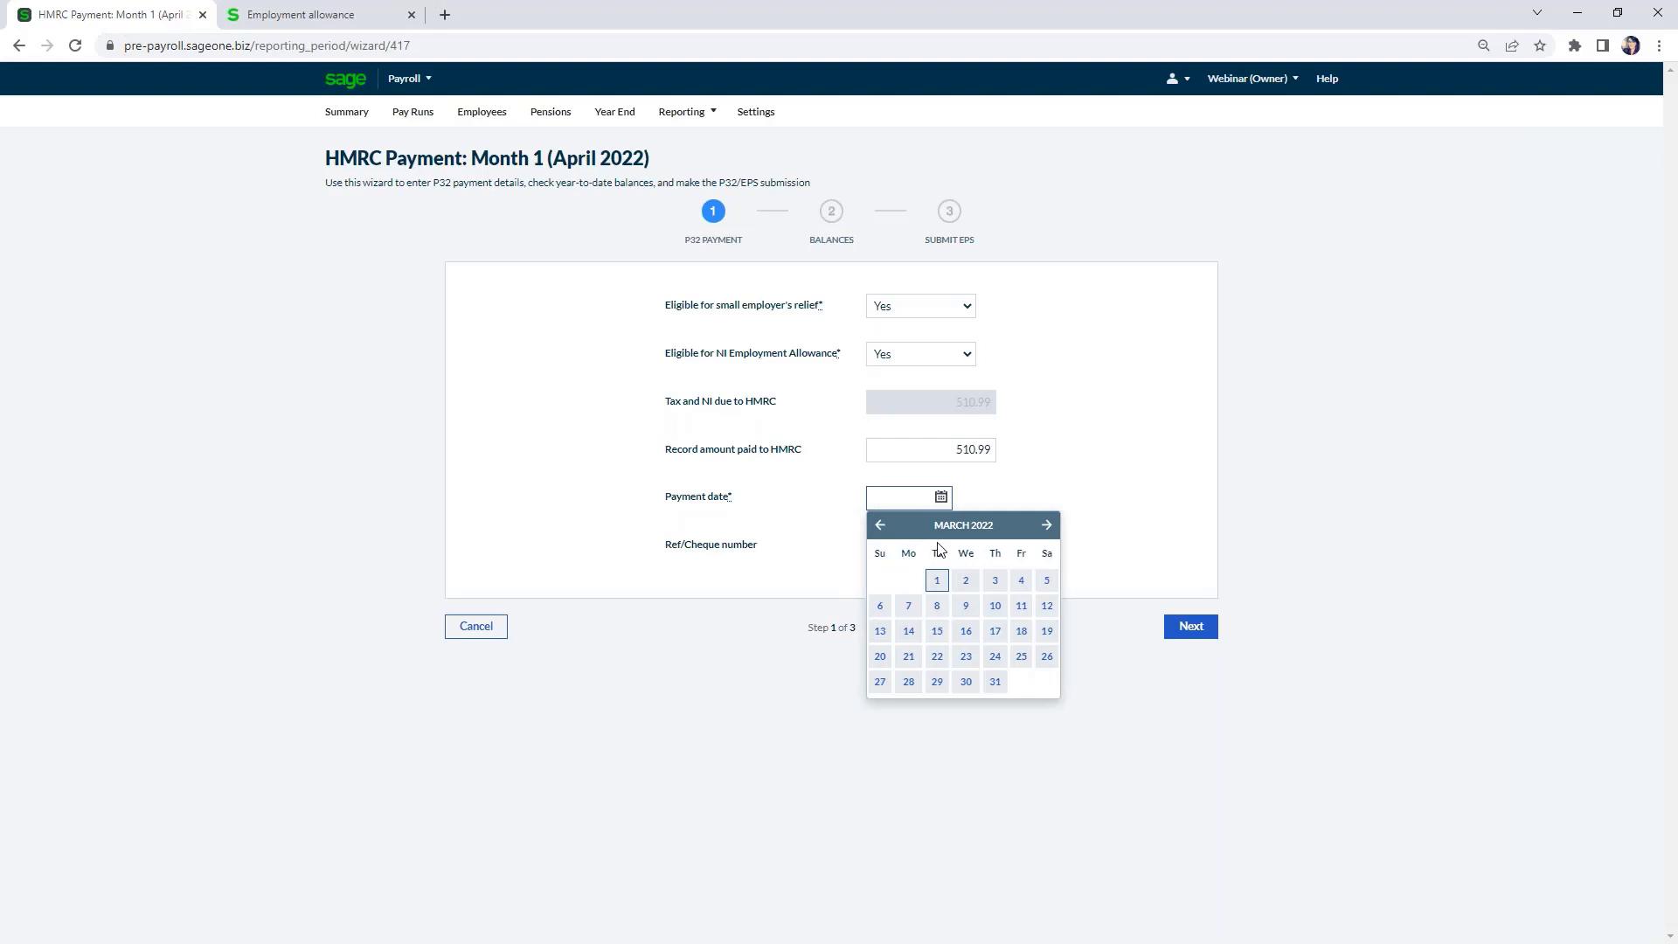
left_click(1046, 524)
left_click(1046, 524)
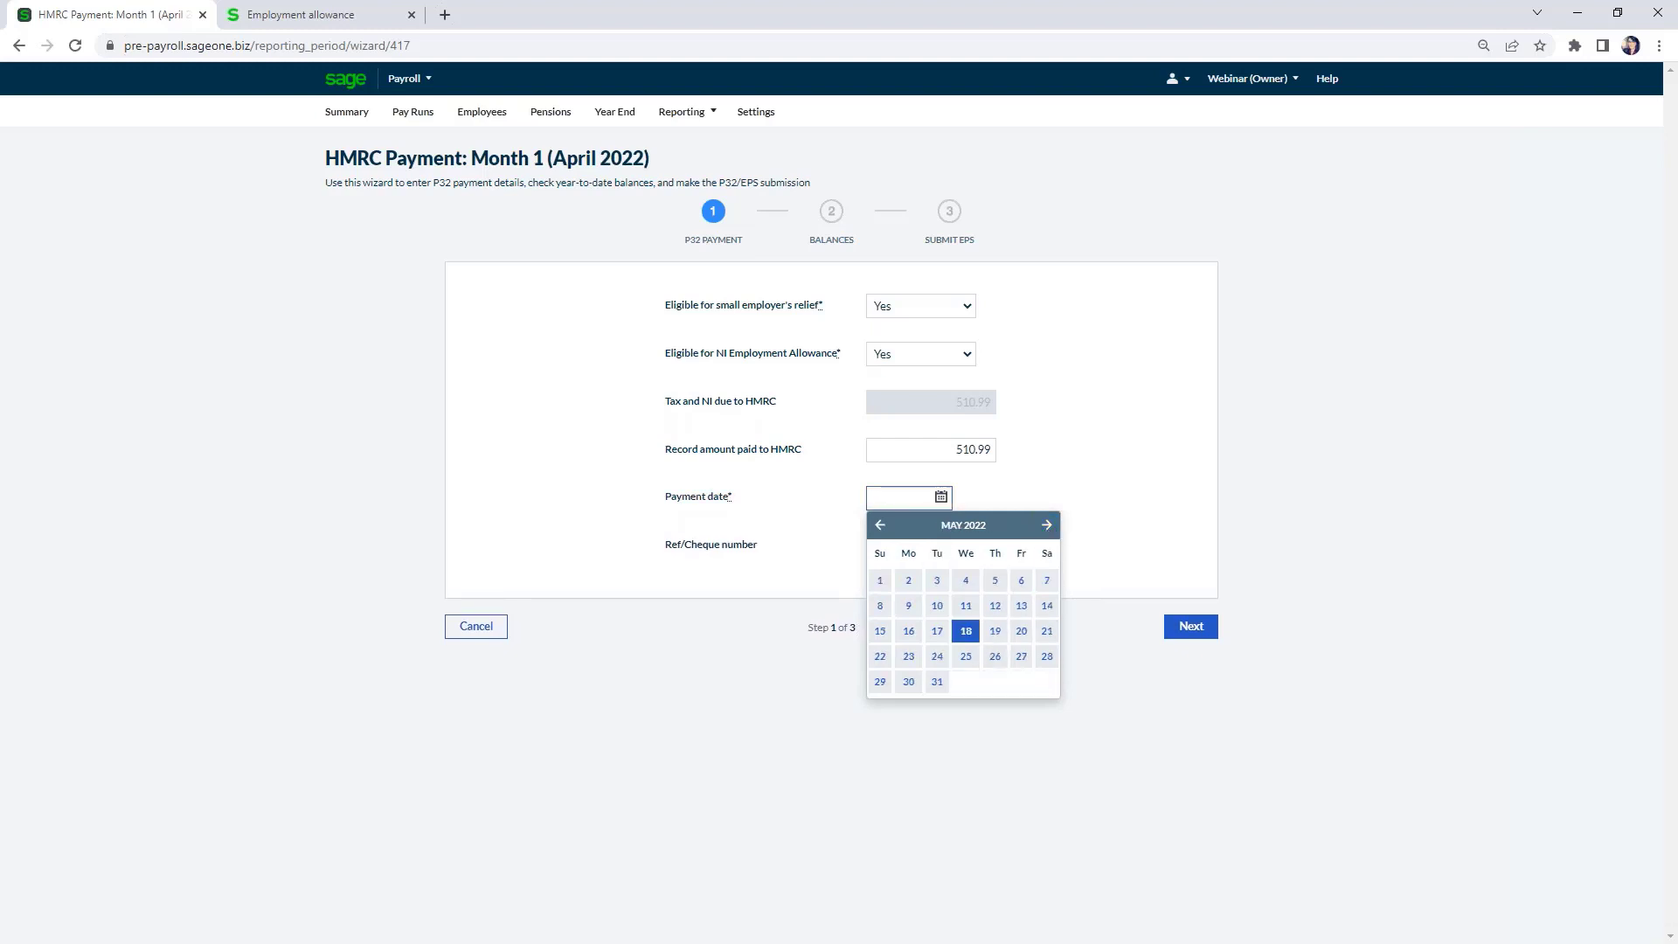
left_click(994, 631)
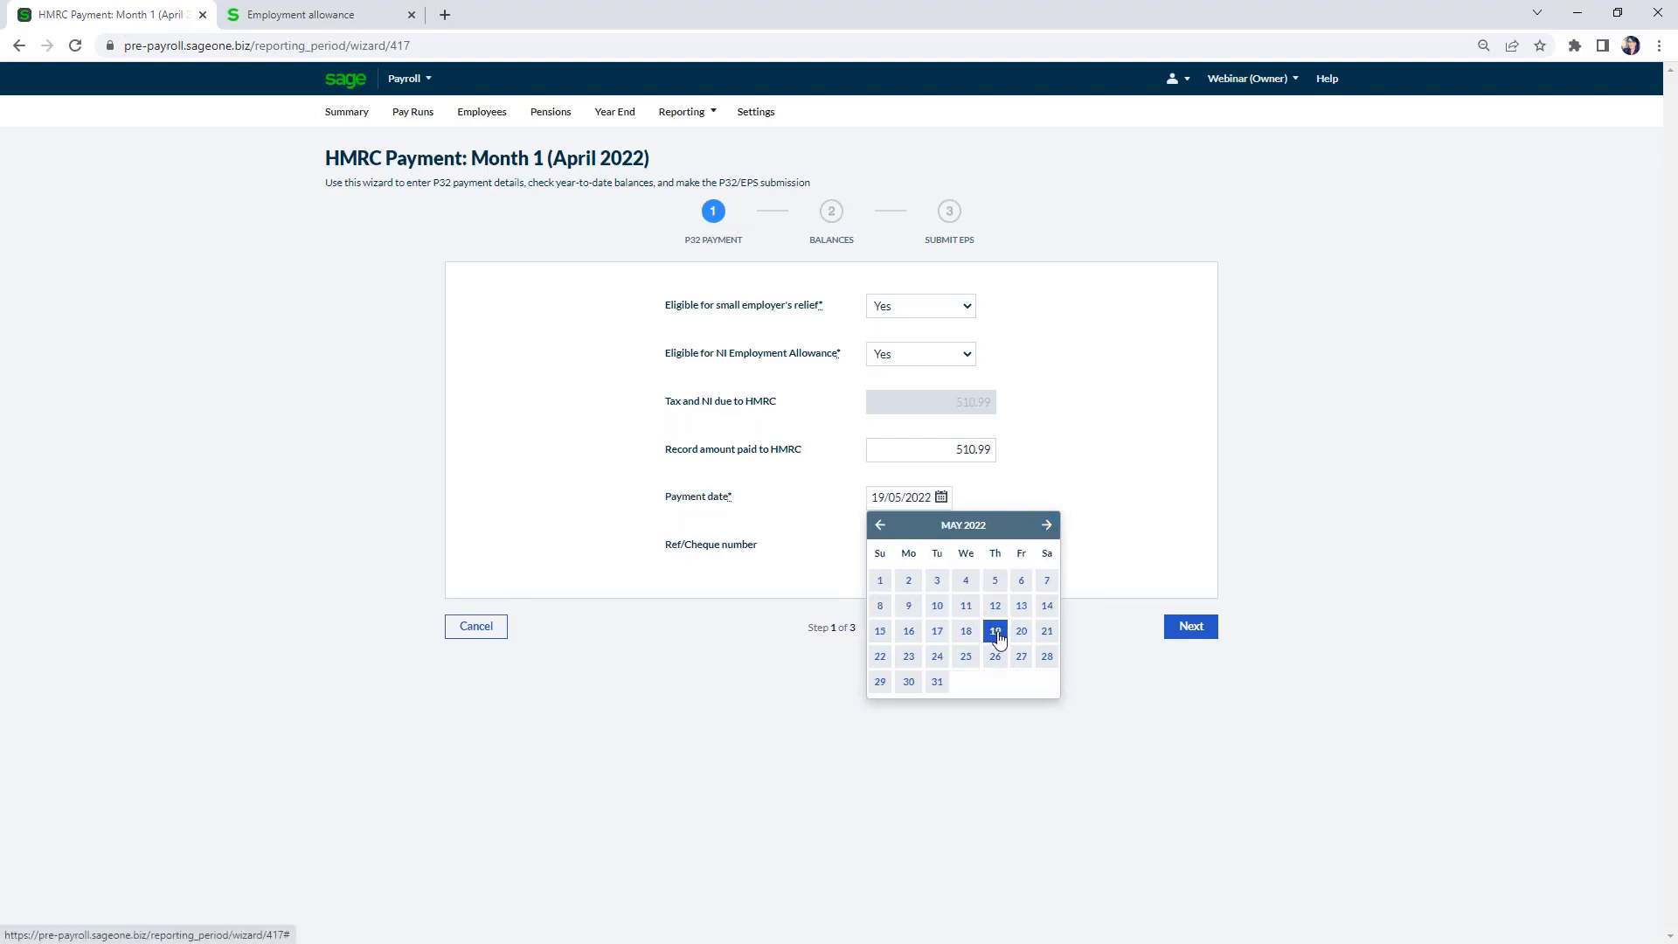
left_click(1204, 639)
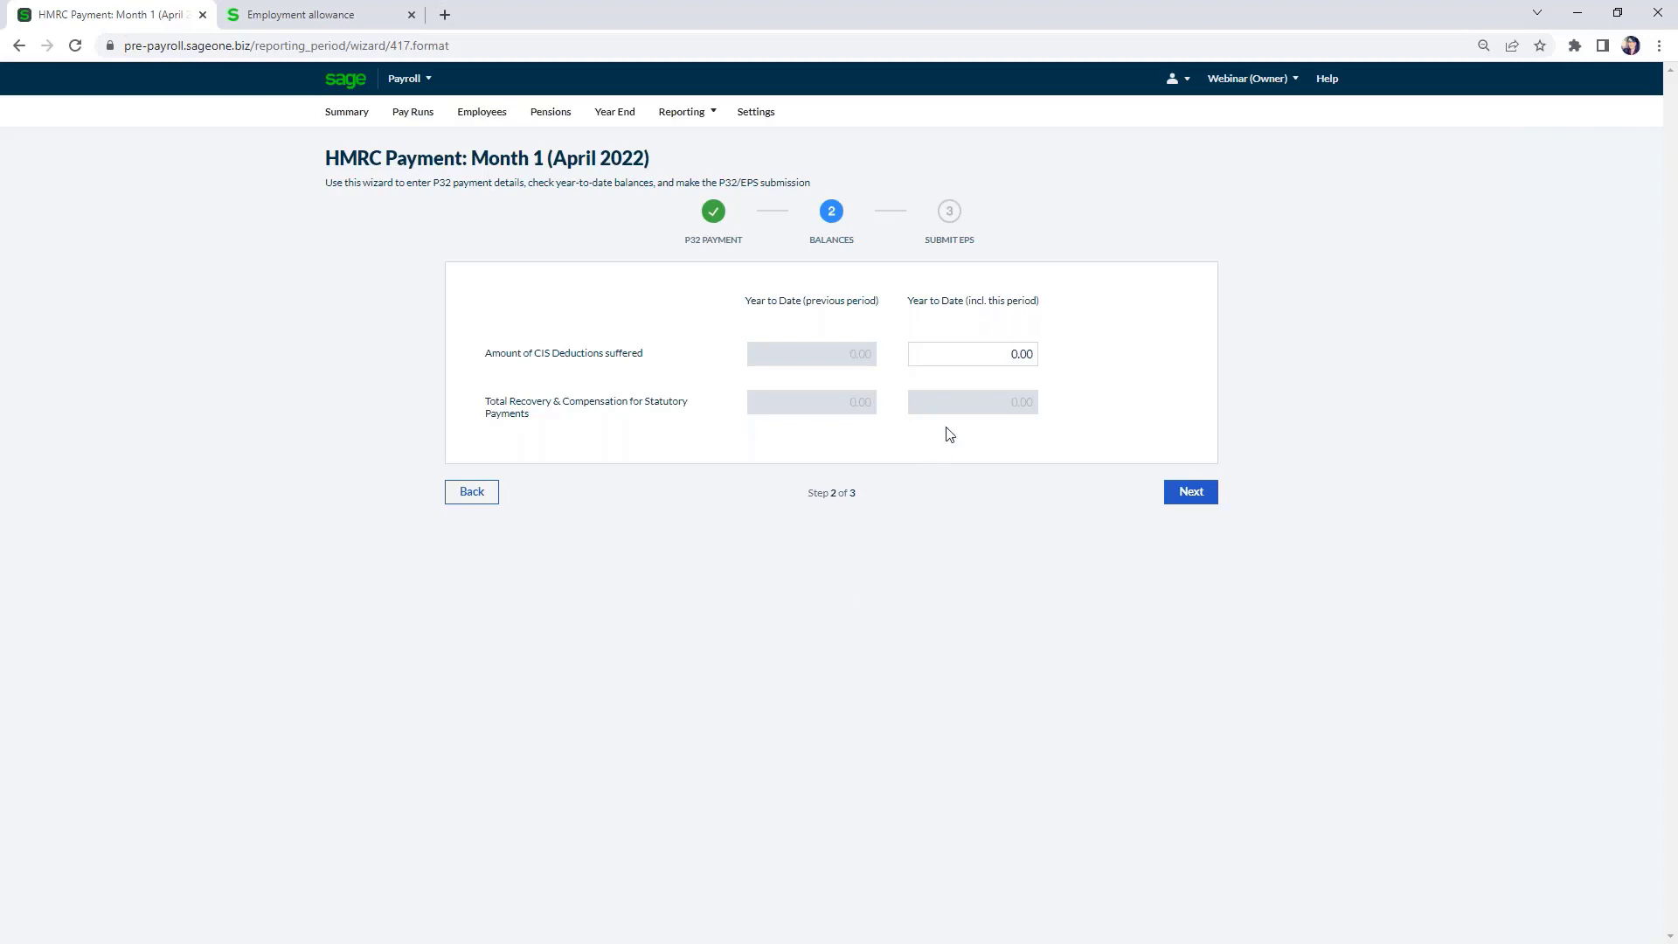
left_click(968, 361)
left_click(1198, 495)
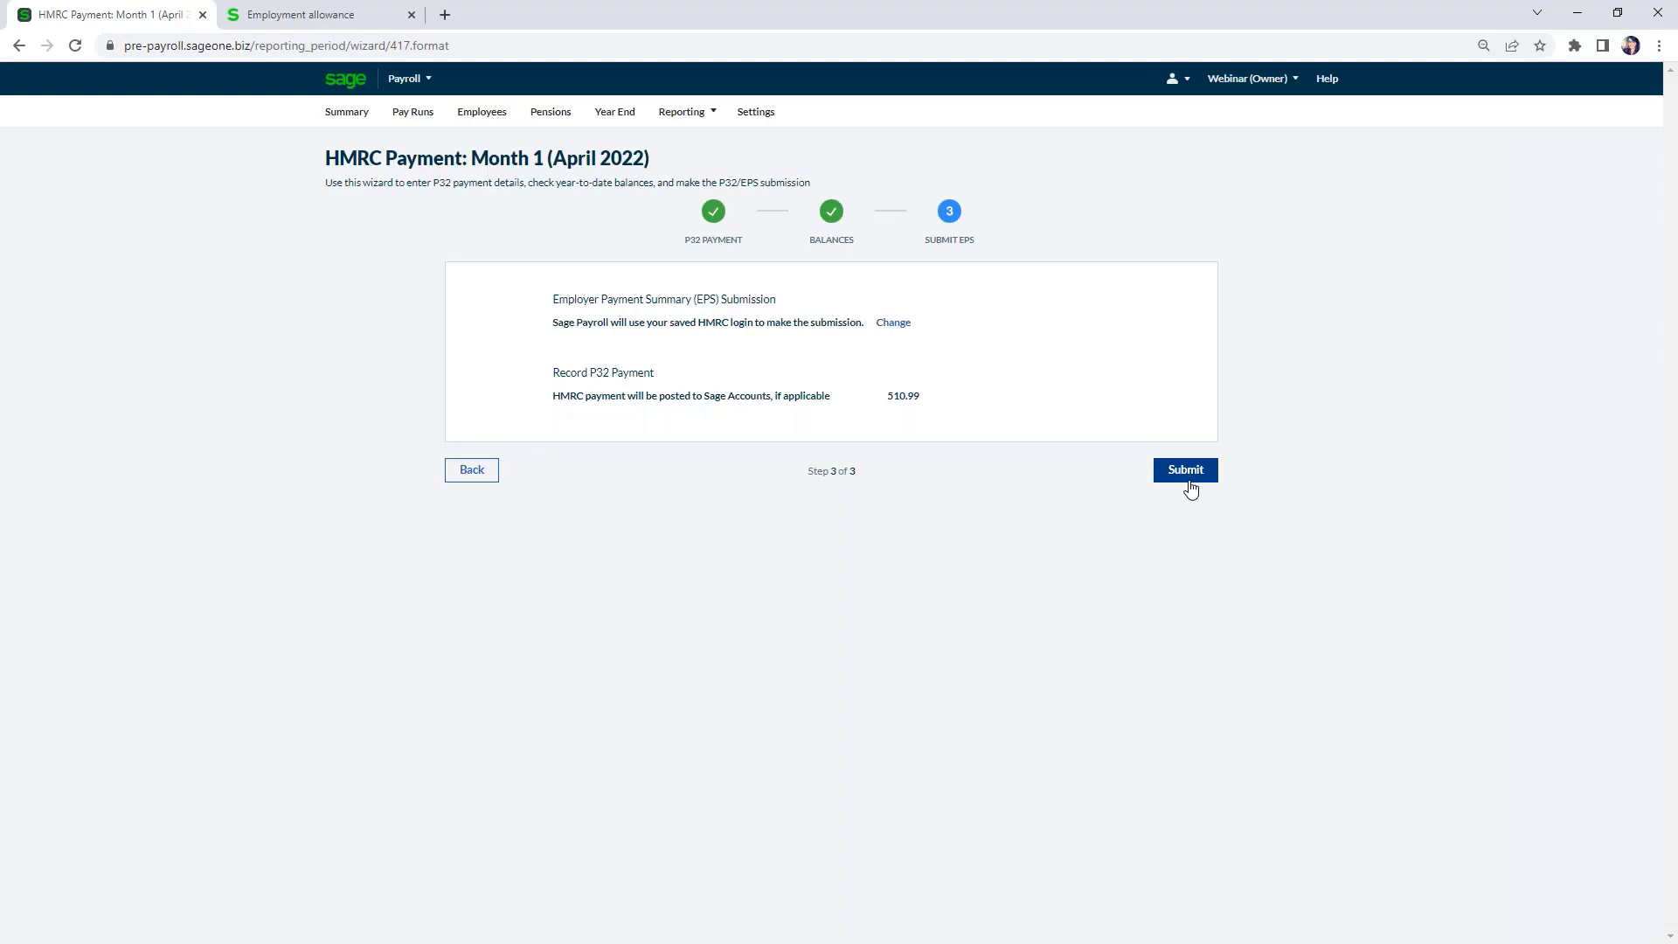
left_click(1189, 486)
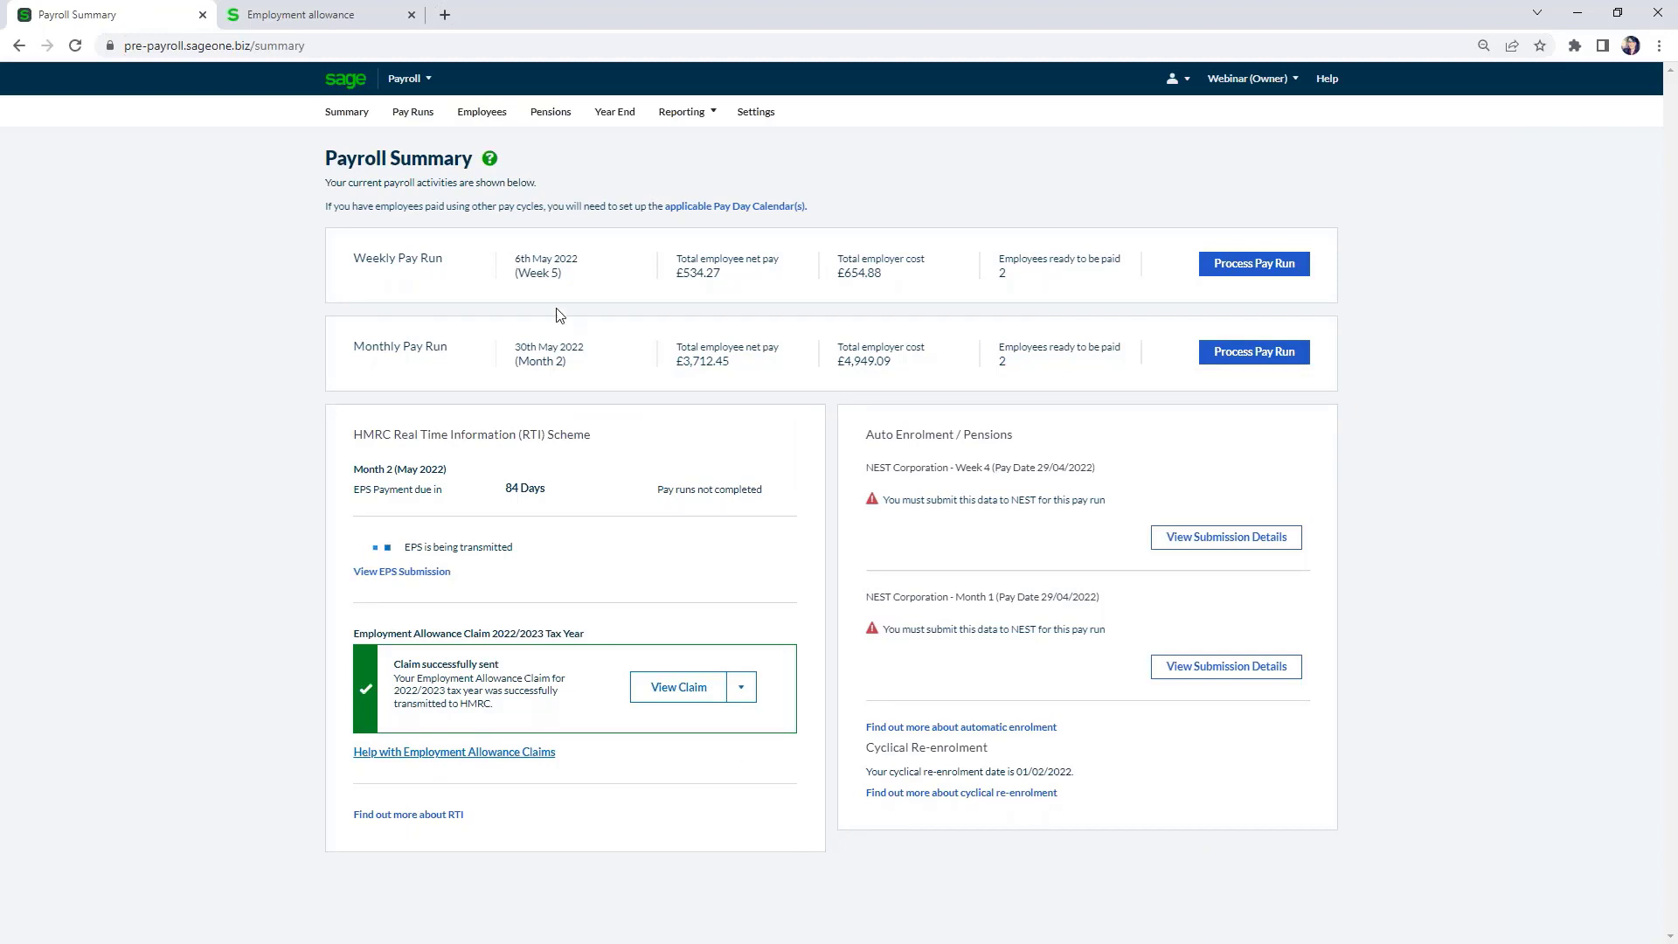
Review the P32 Employer Payment Record of the completed Month 1 pay run and close the report and the Employment Allowance help article.
left_click(412, 111)
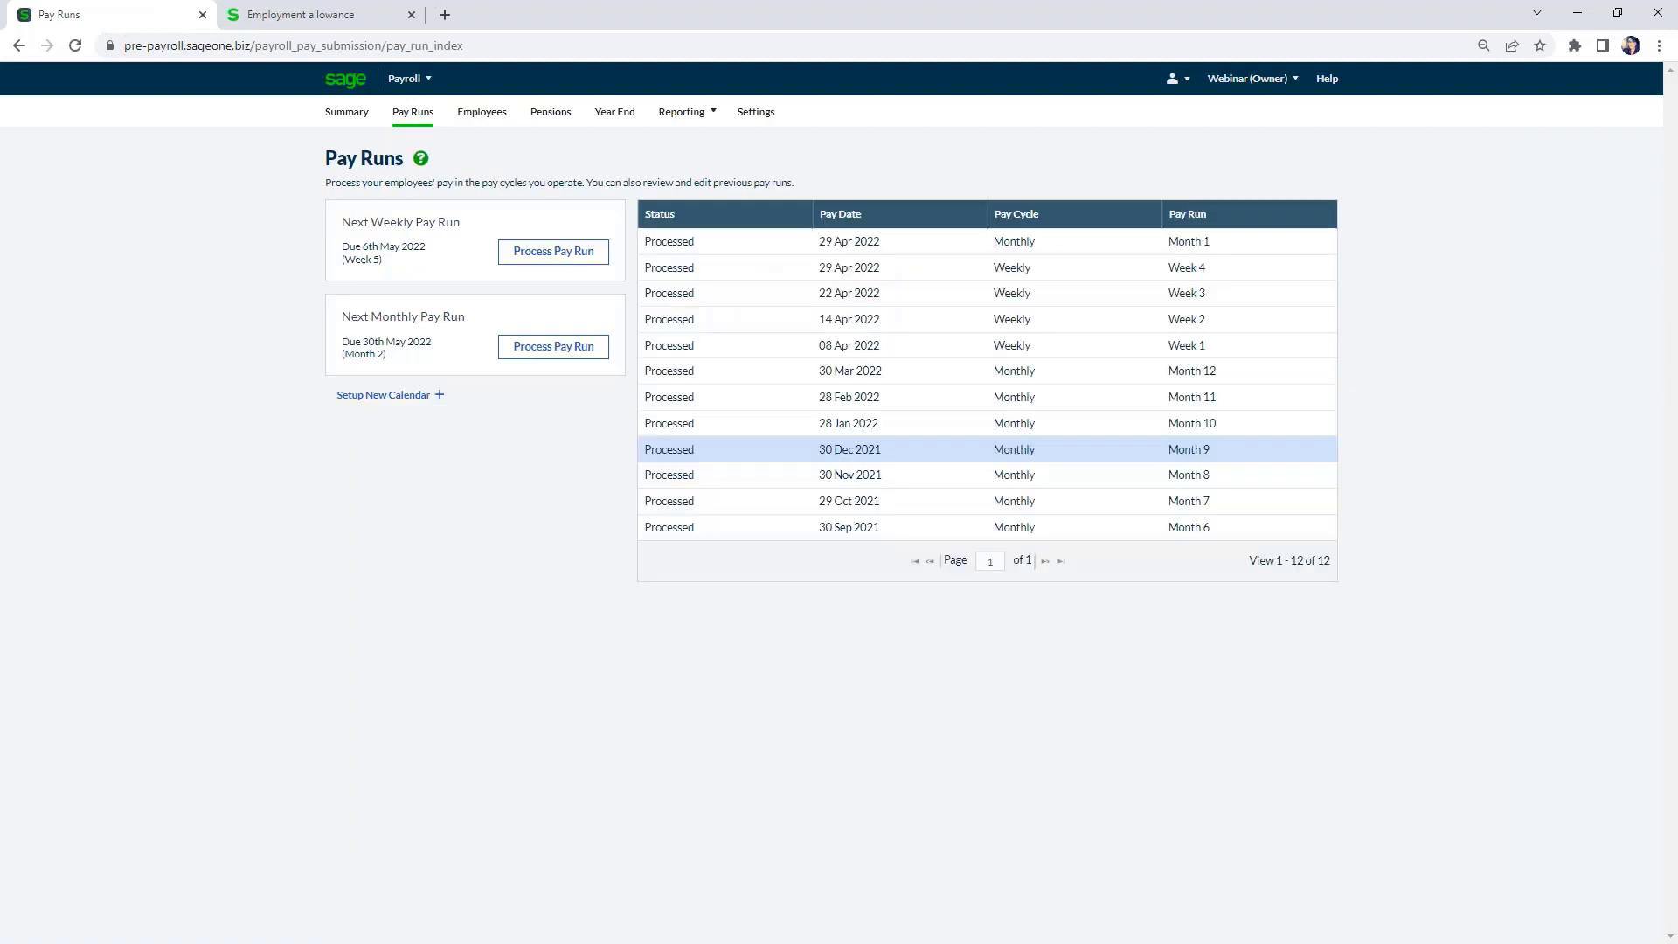
left_click(1065, 243)
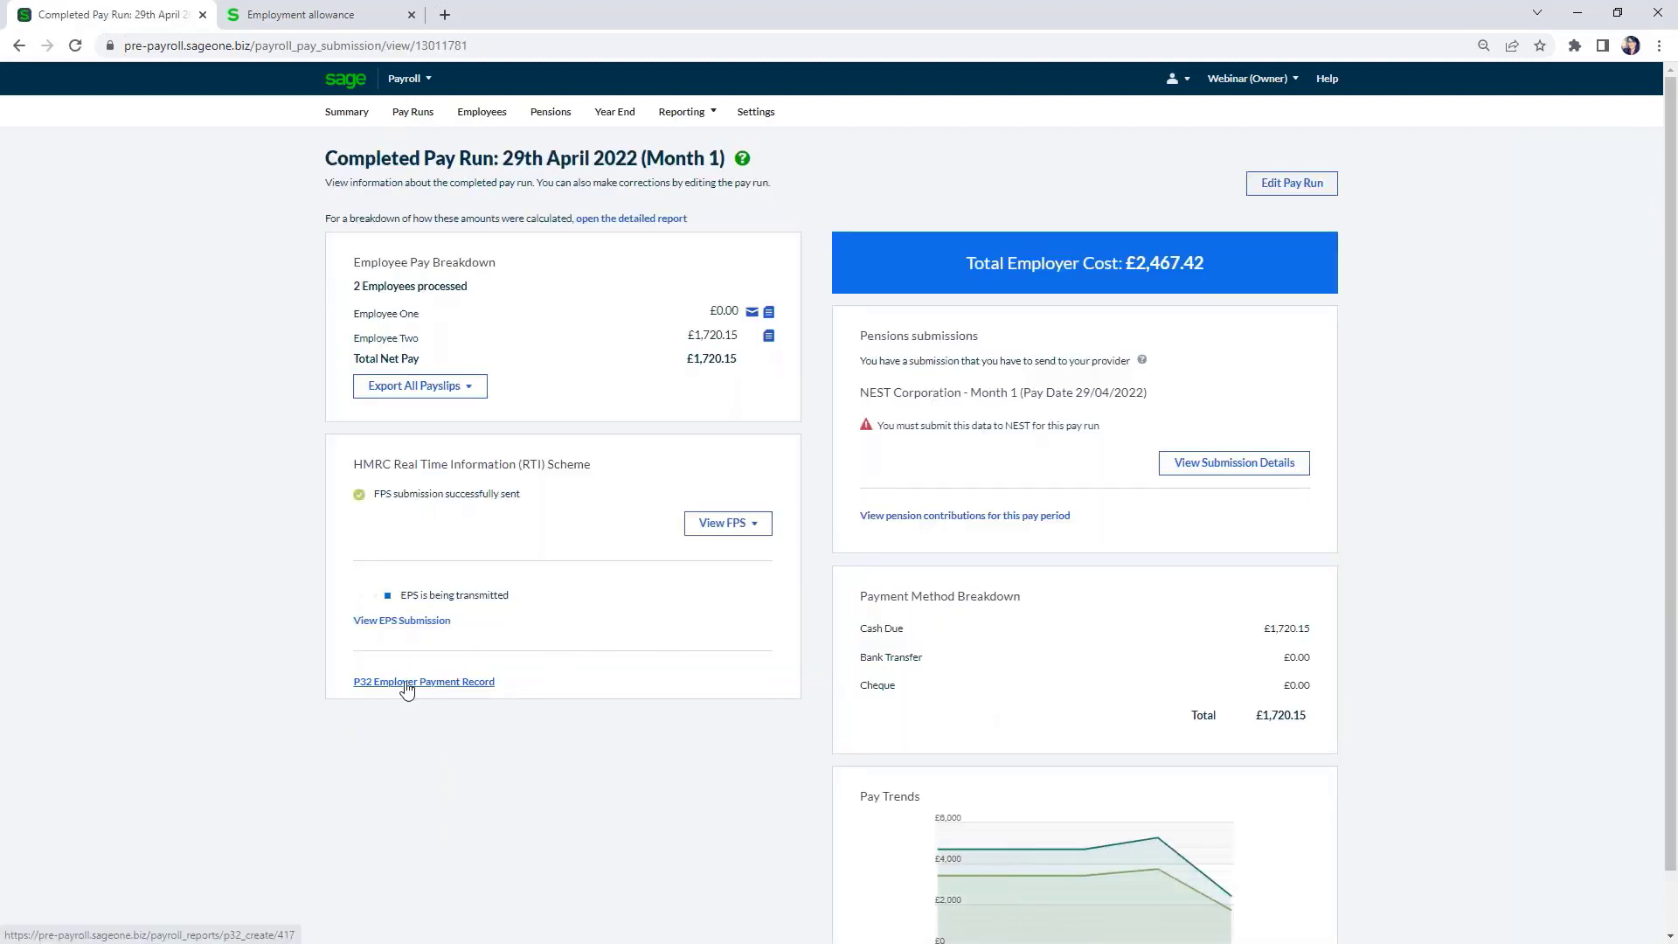
left_click(406, 683)
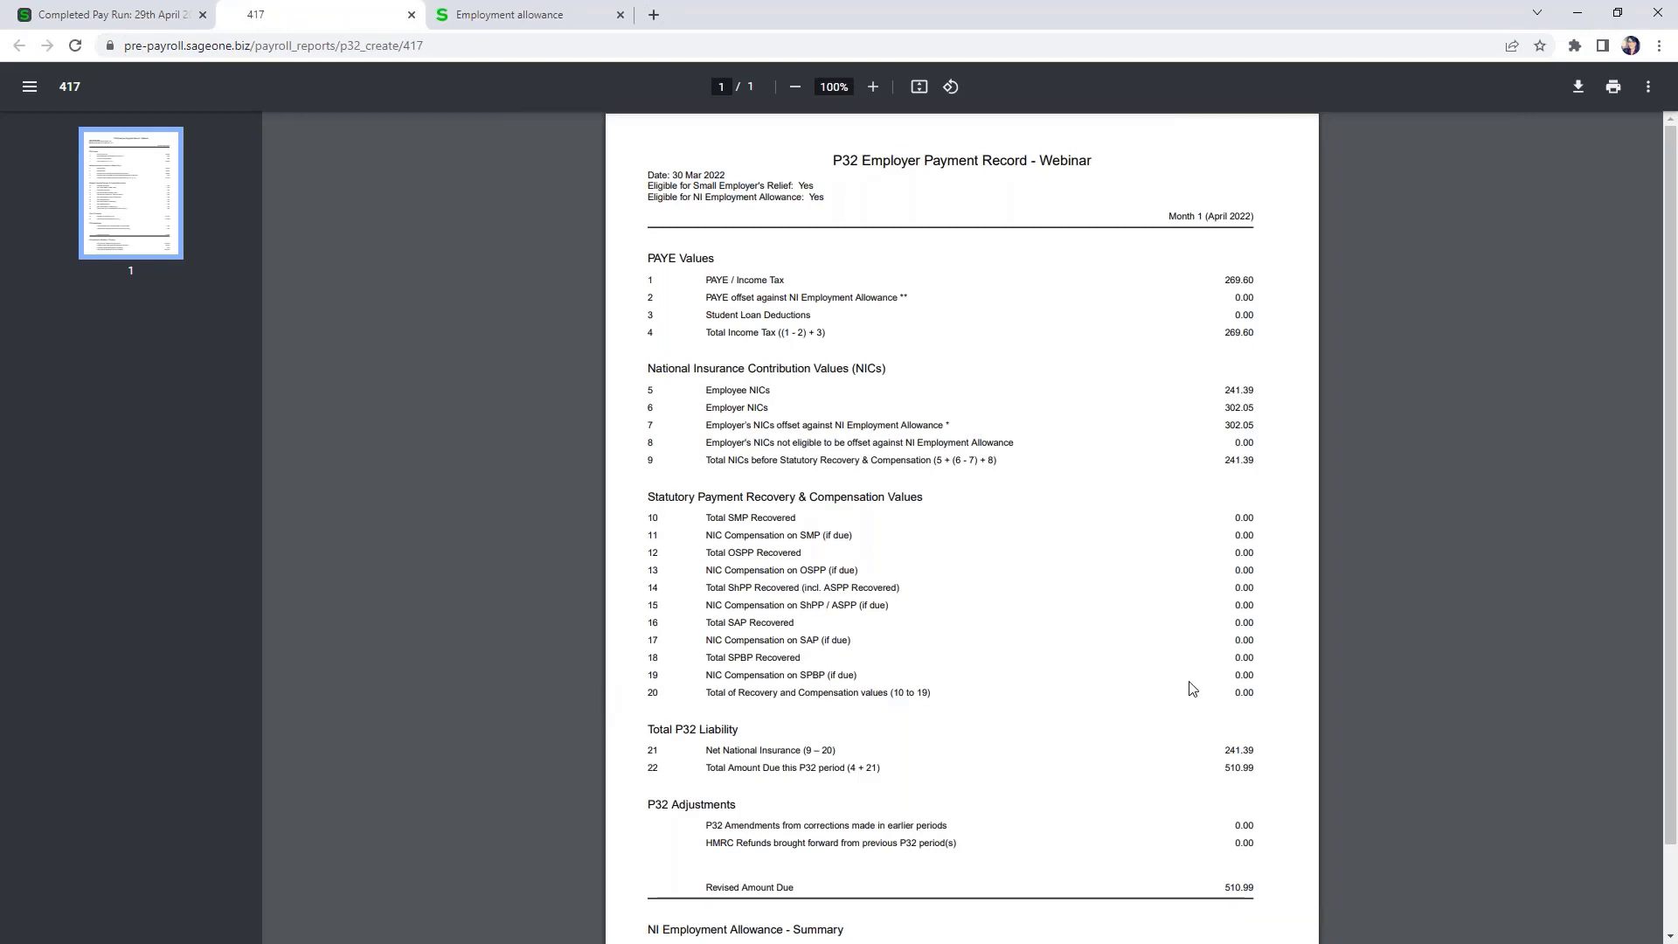
scroll(1191, 688, "down", 1)
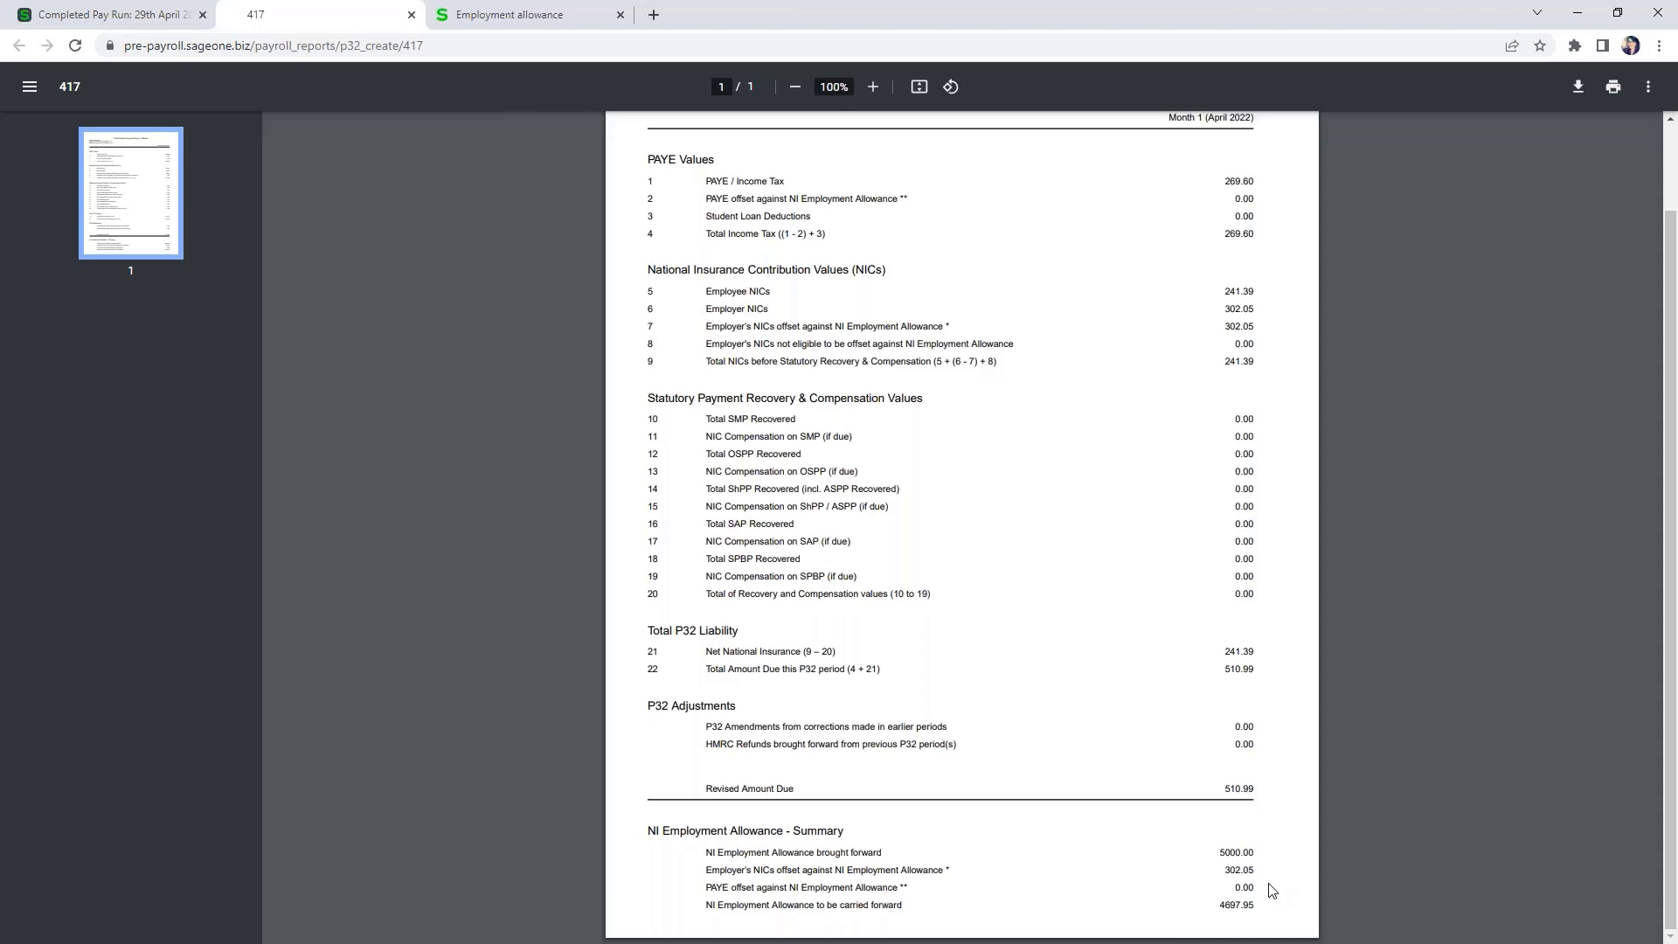
scroll(1269, 874, "up", 1)
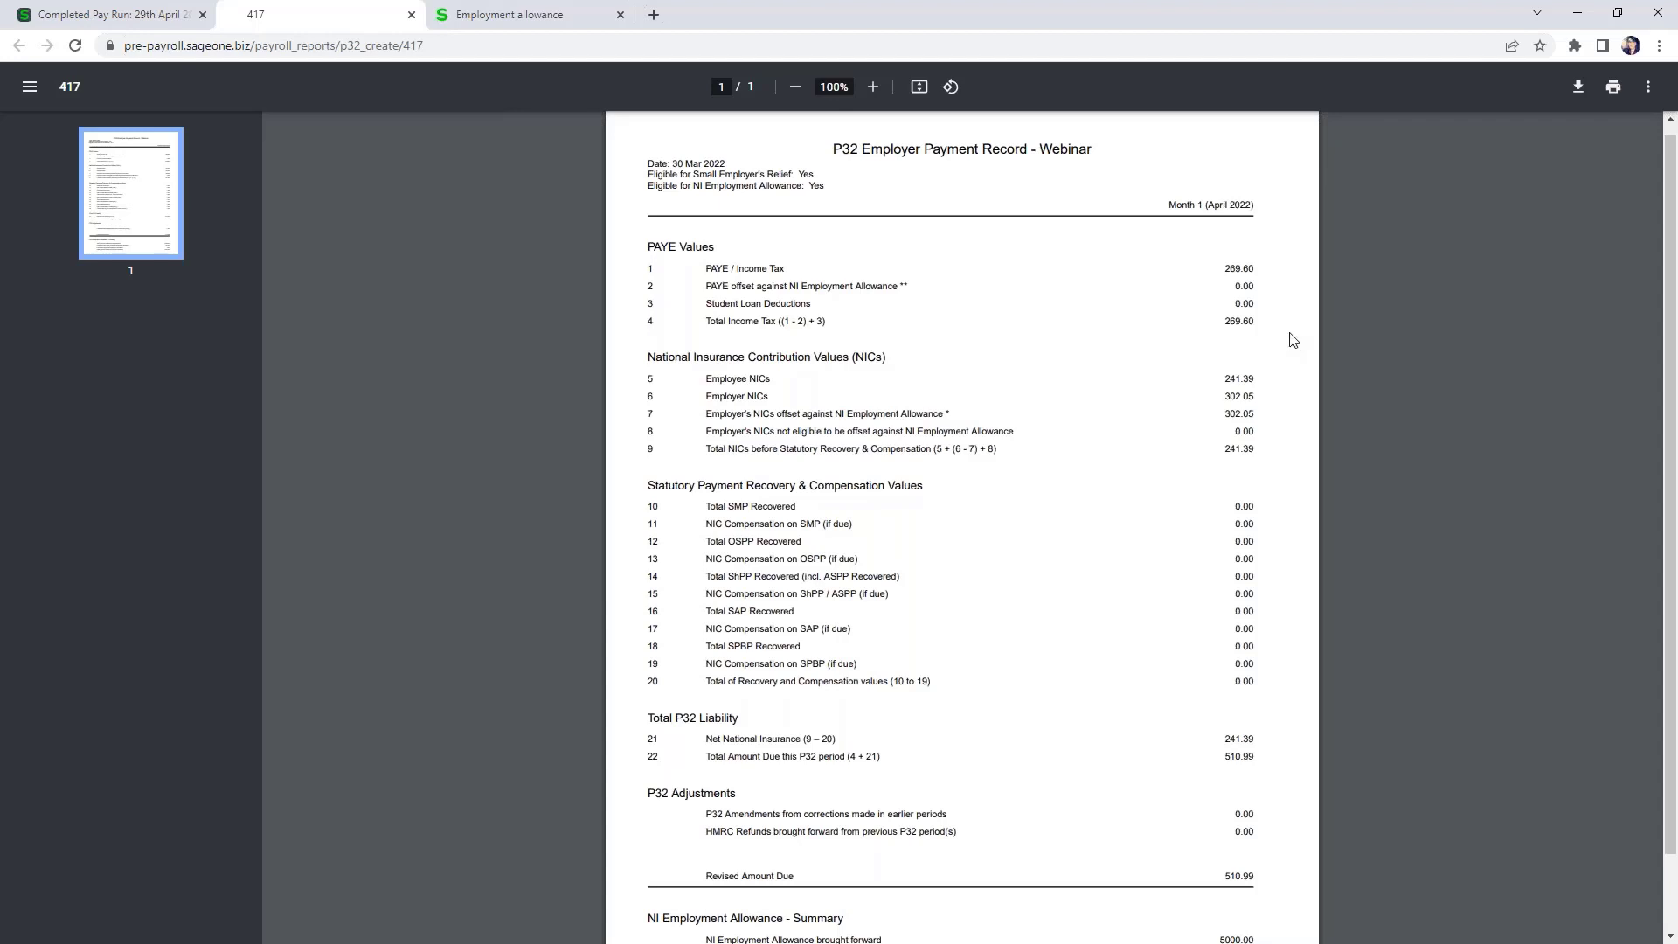
left_click(411, 15)
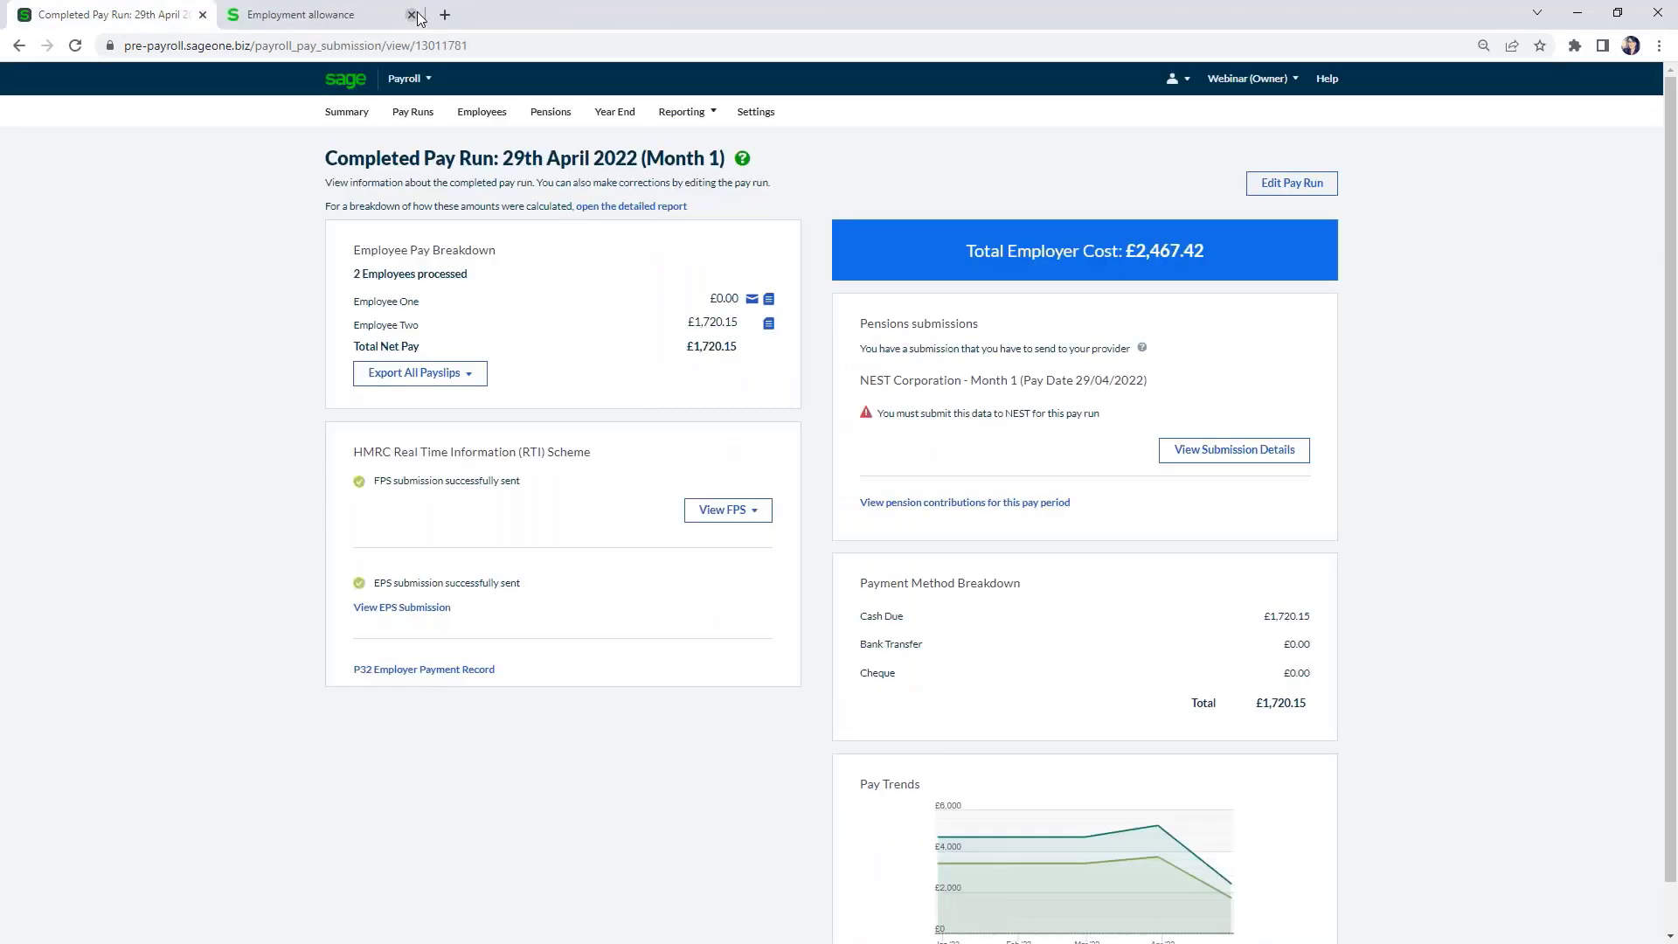
left_click(413, 15)
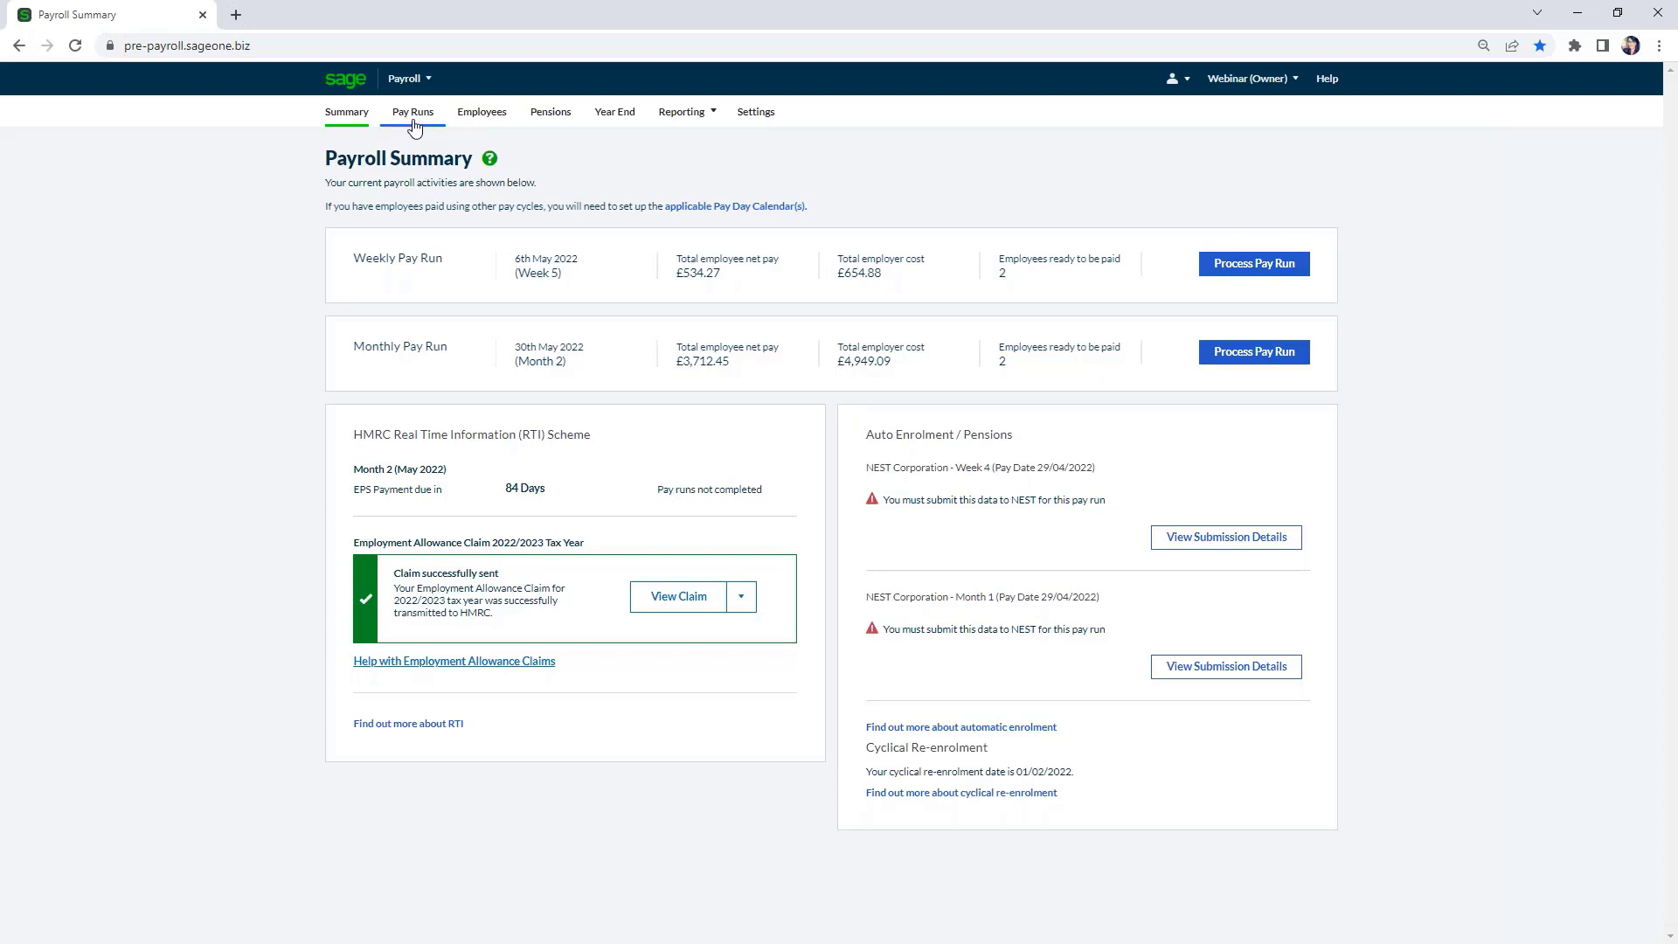
Open the completed Week 4 weekly pay run dated 29 Apr 2022 for corrections.
left_click(413, 112)
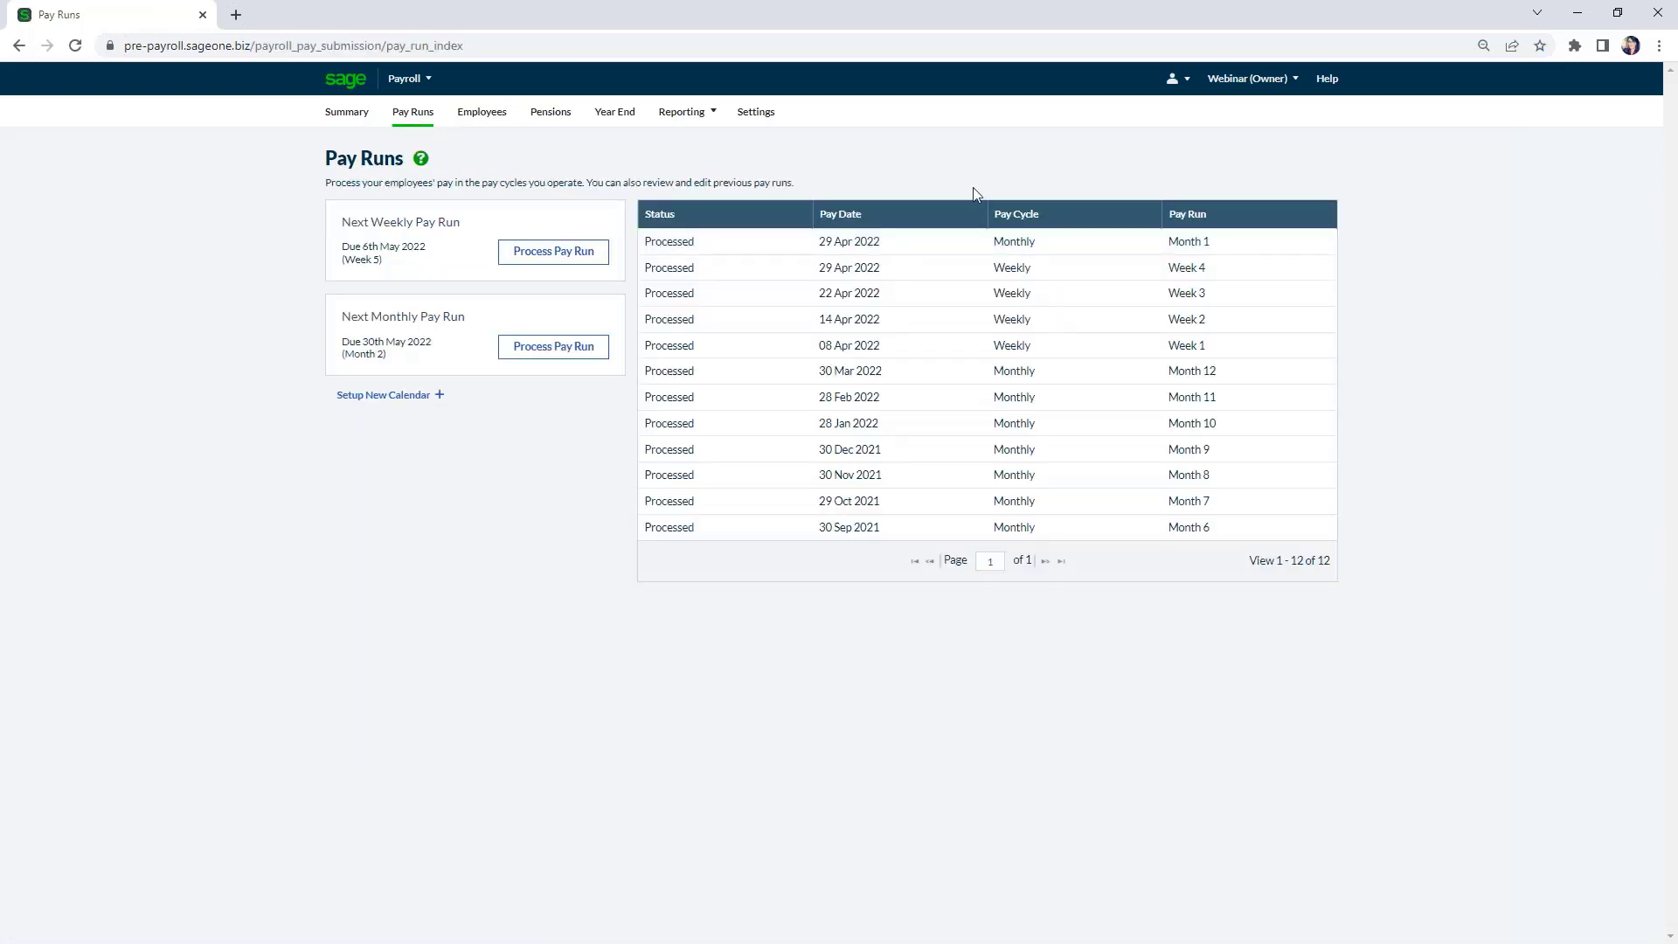
left_click(948, 276)
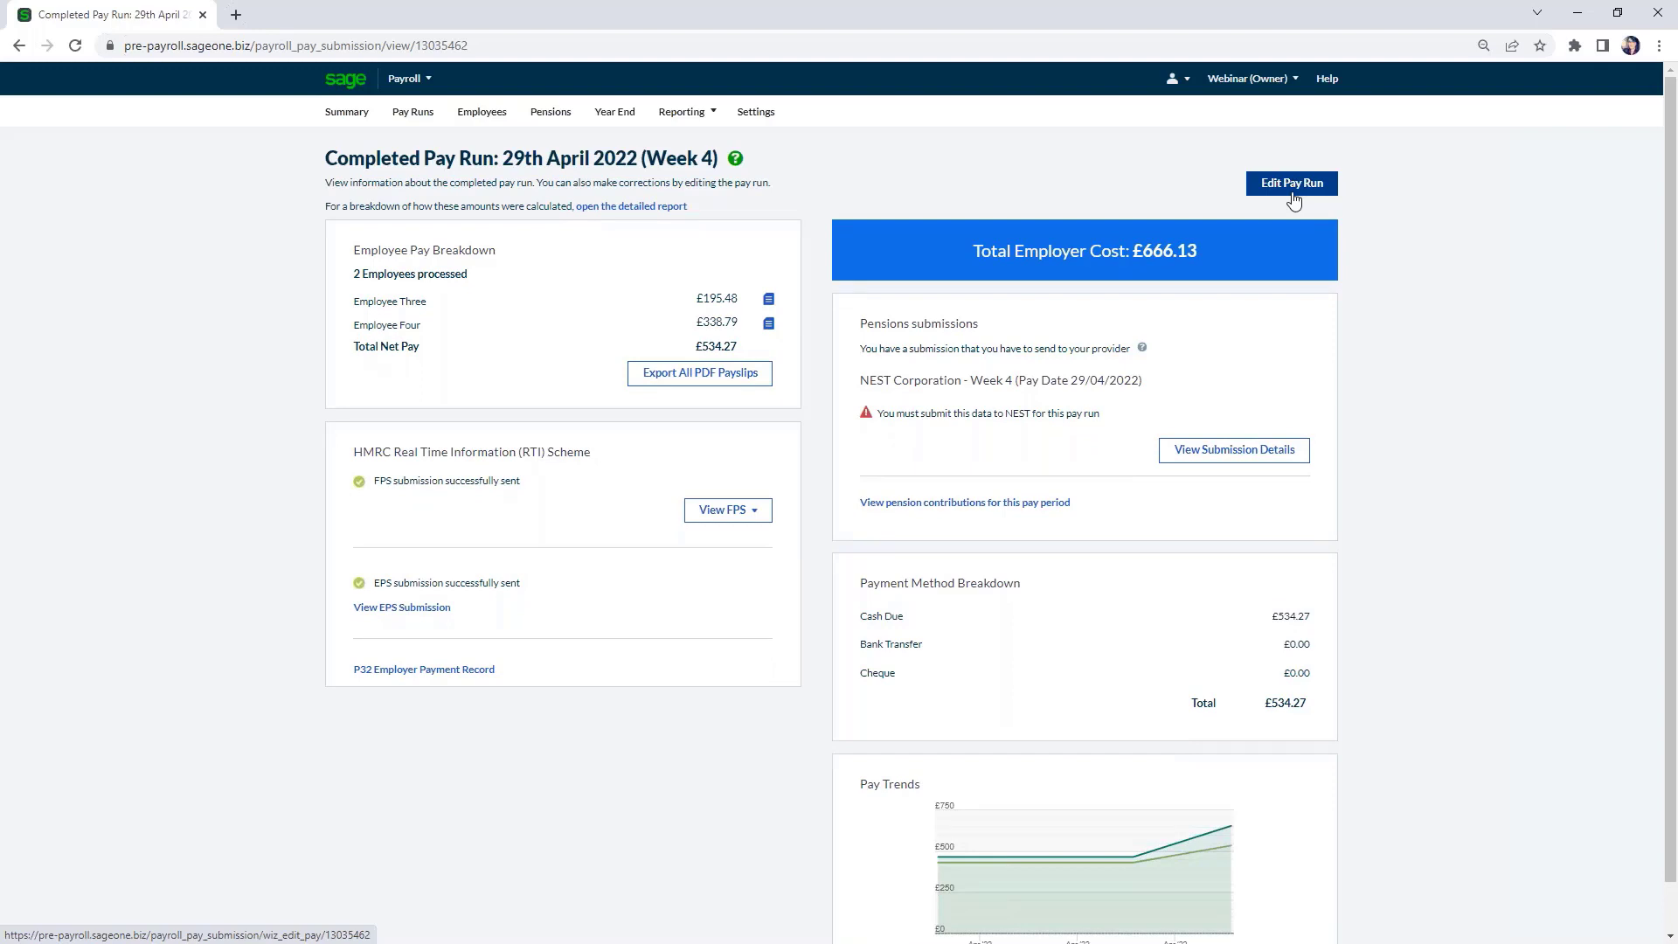
left_click(1292, 187)
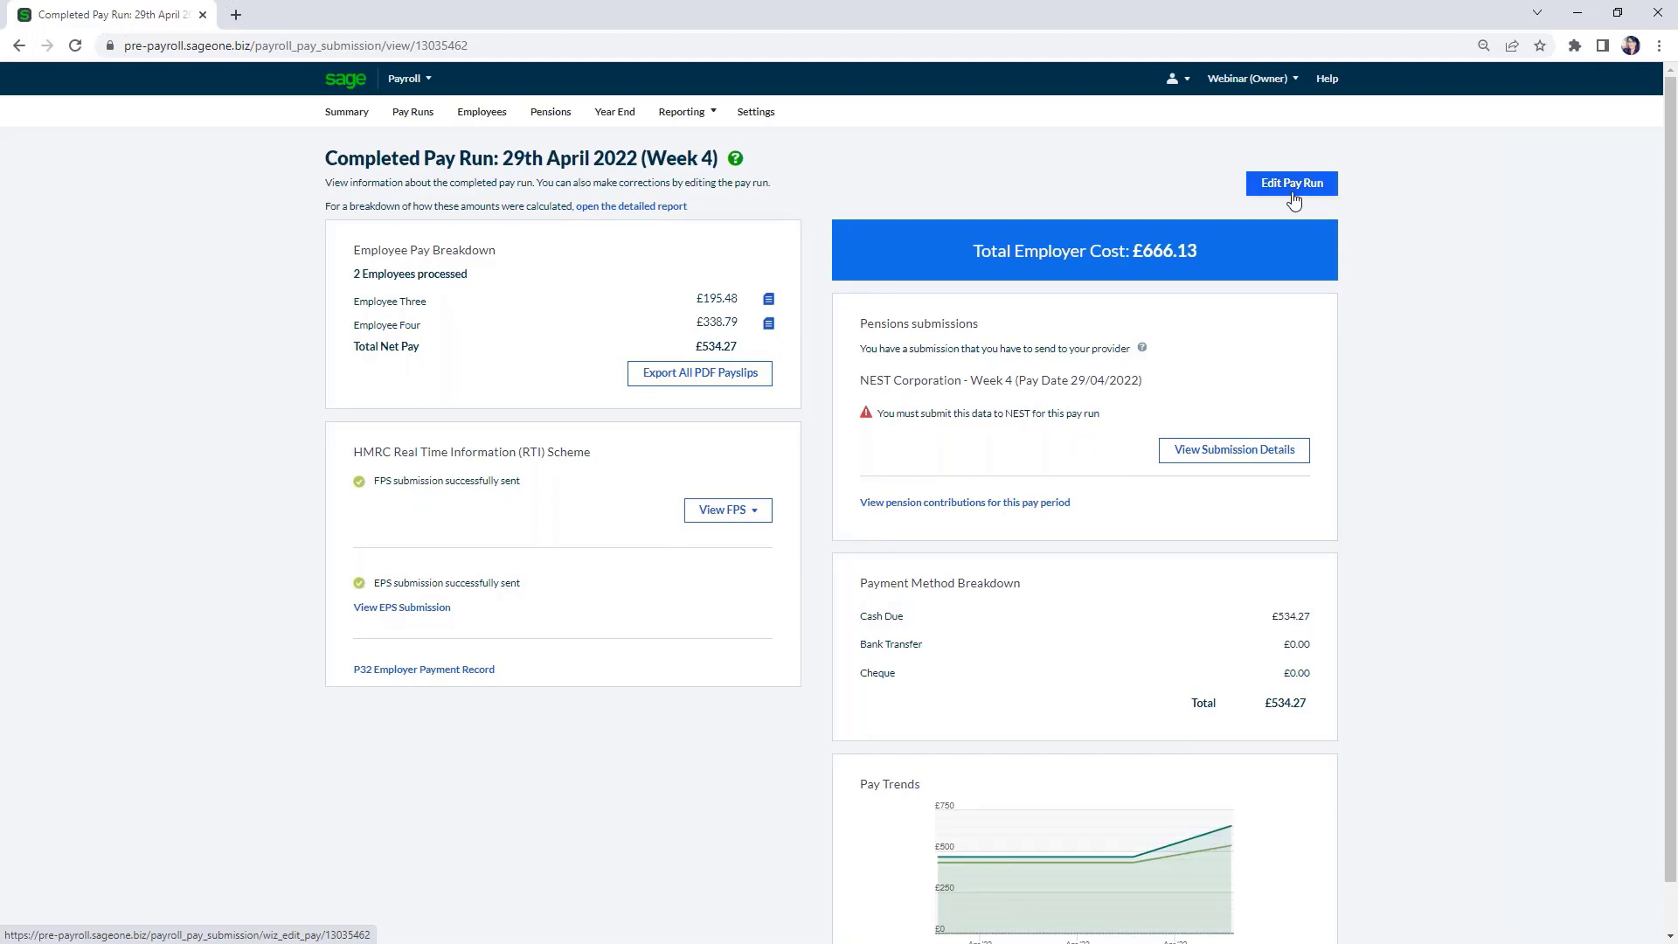
left_click(927, 661)
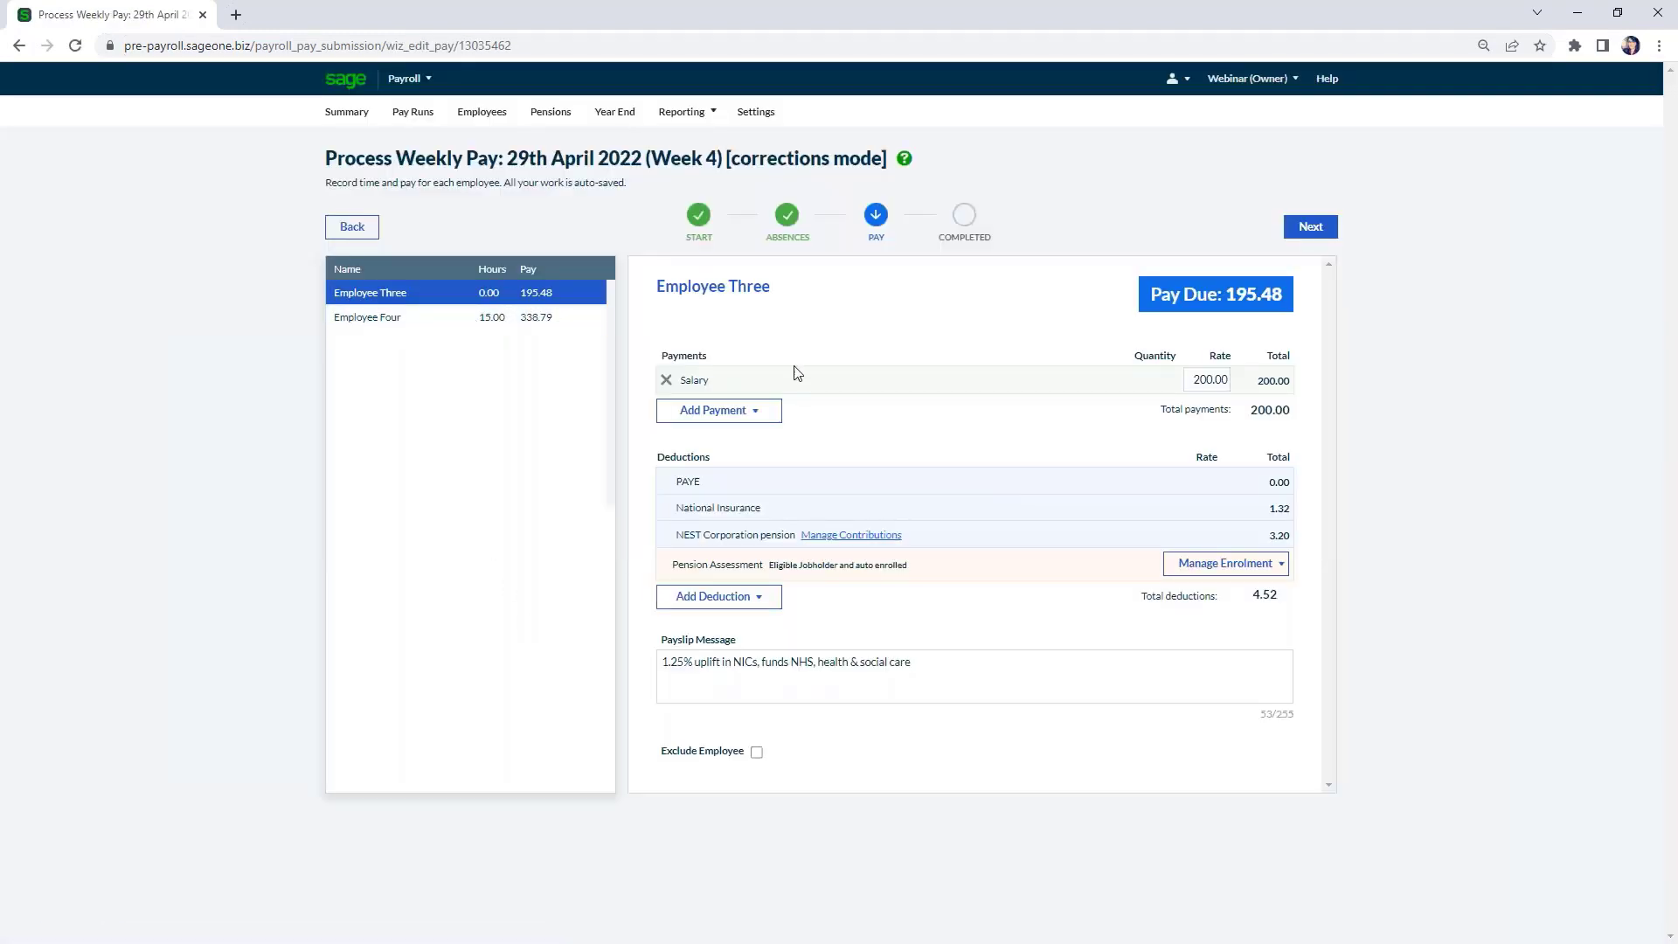
Add 10 Overtime Hours at a rate of 11.00 to Employee Three and complete the corrected Week 4 pay run.
left_click(758, 411)
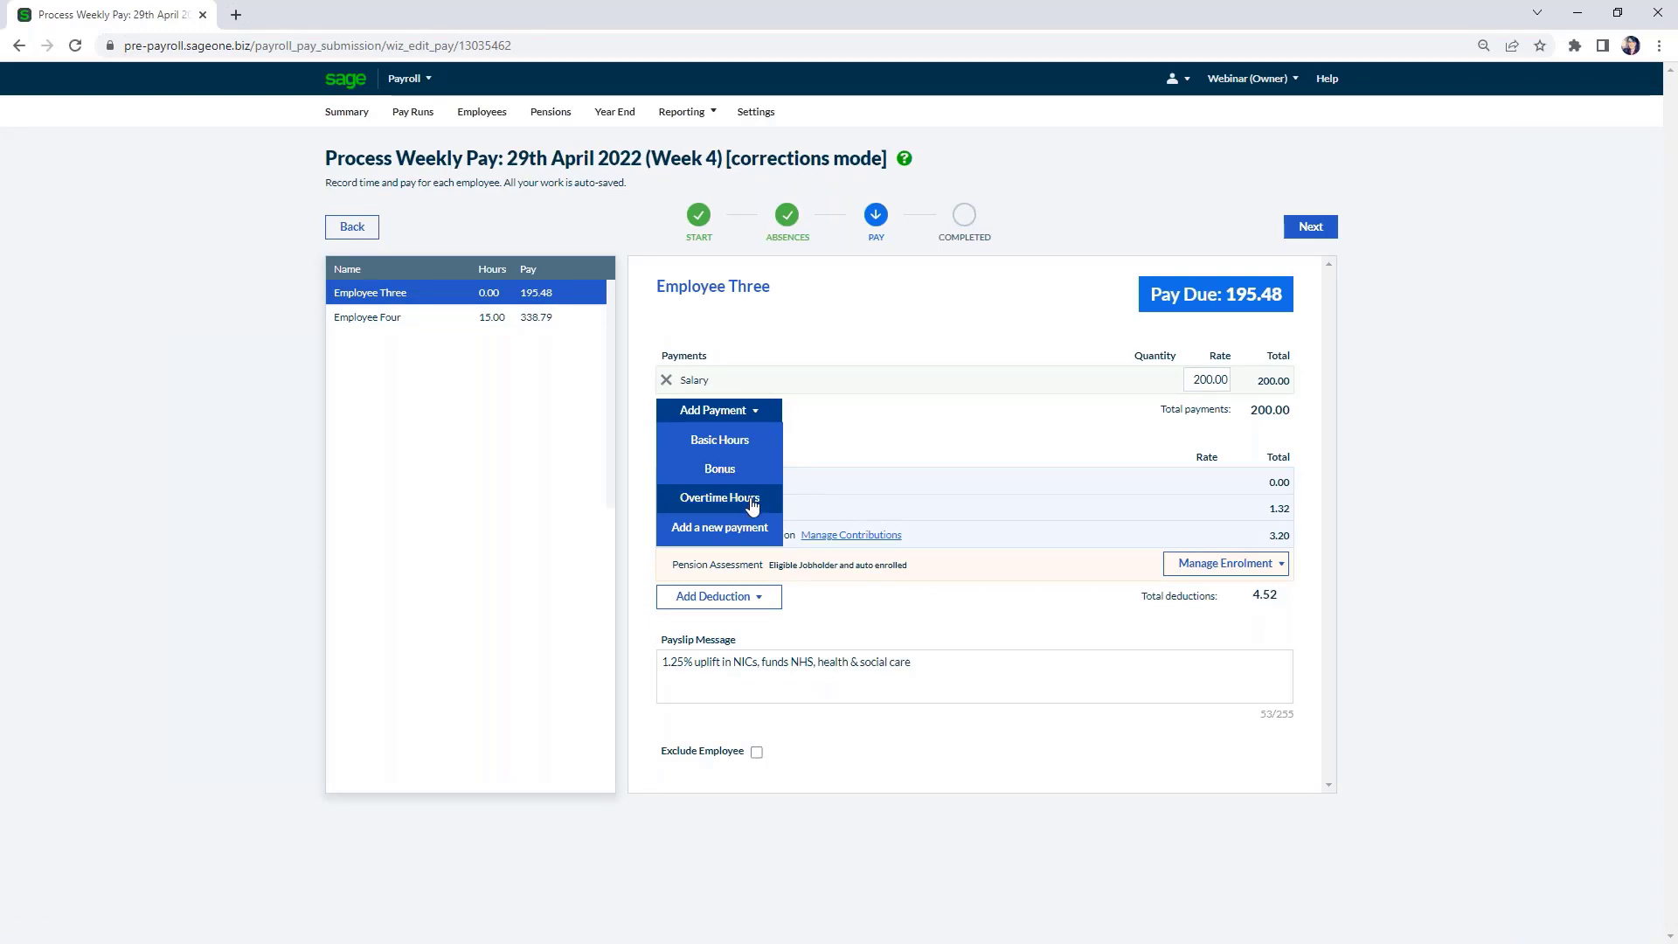
left_click(719, 497)
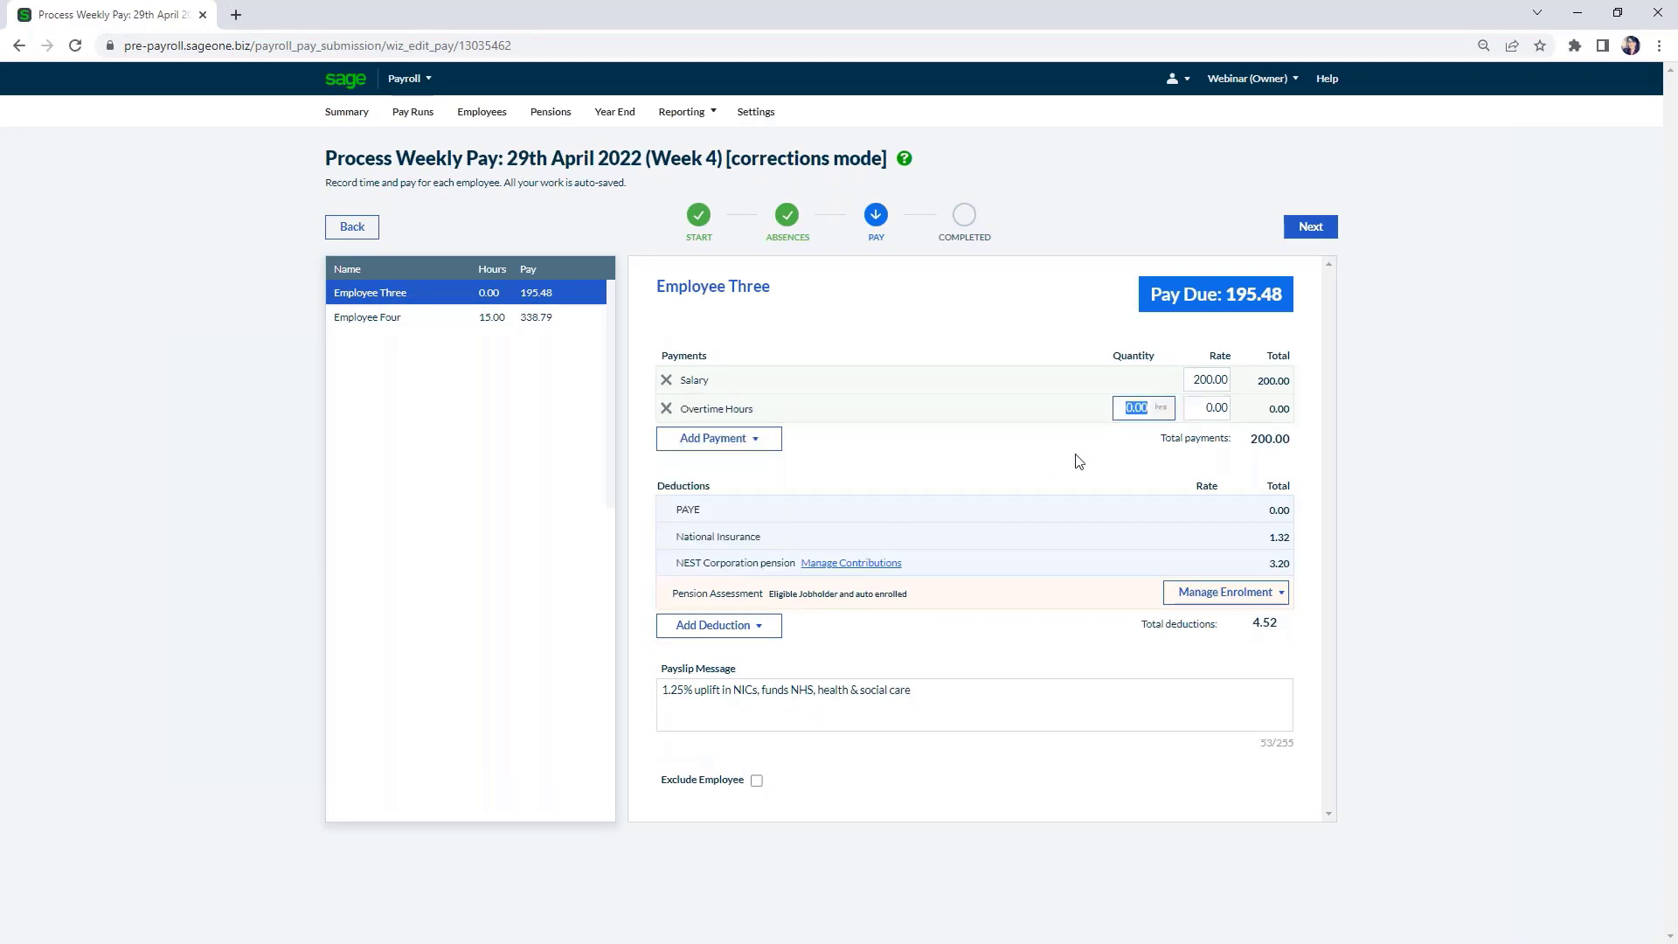
type("10")
left_click(1197, 407)
type("1")
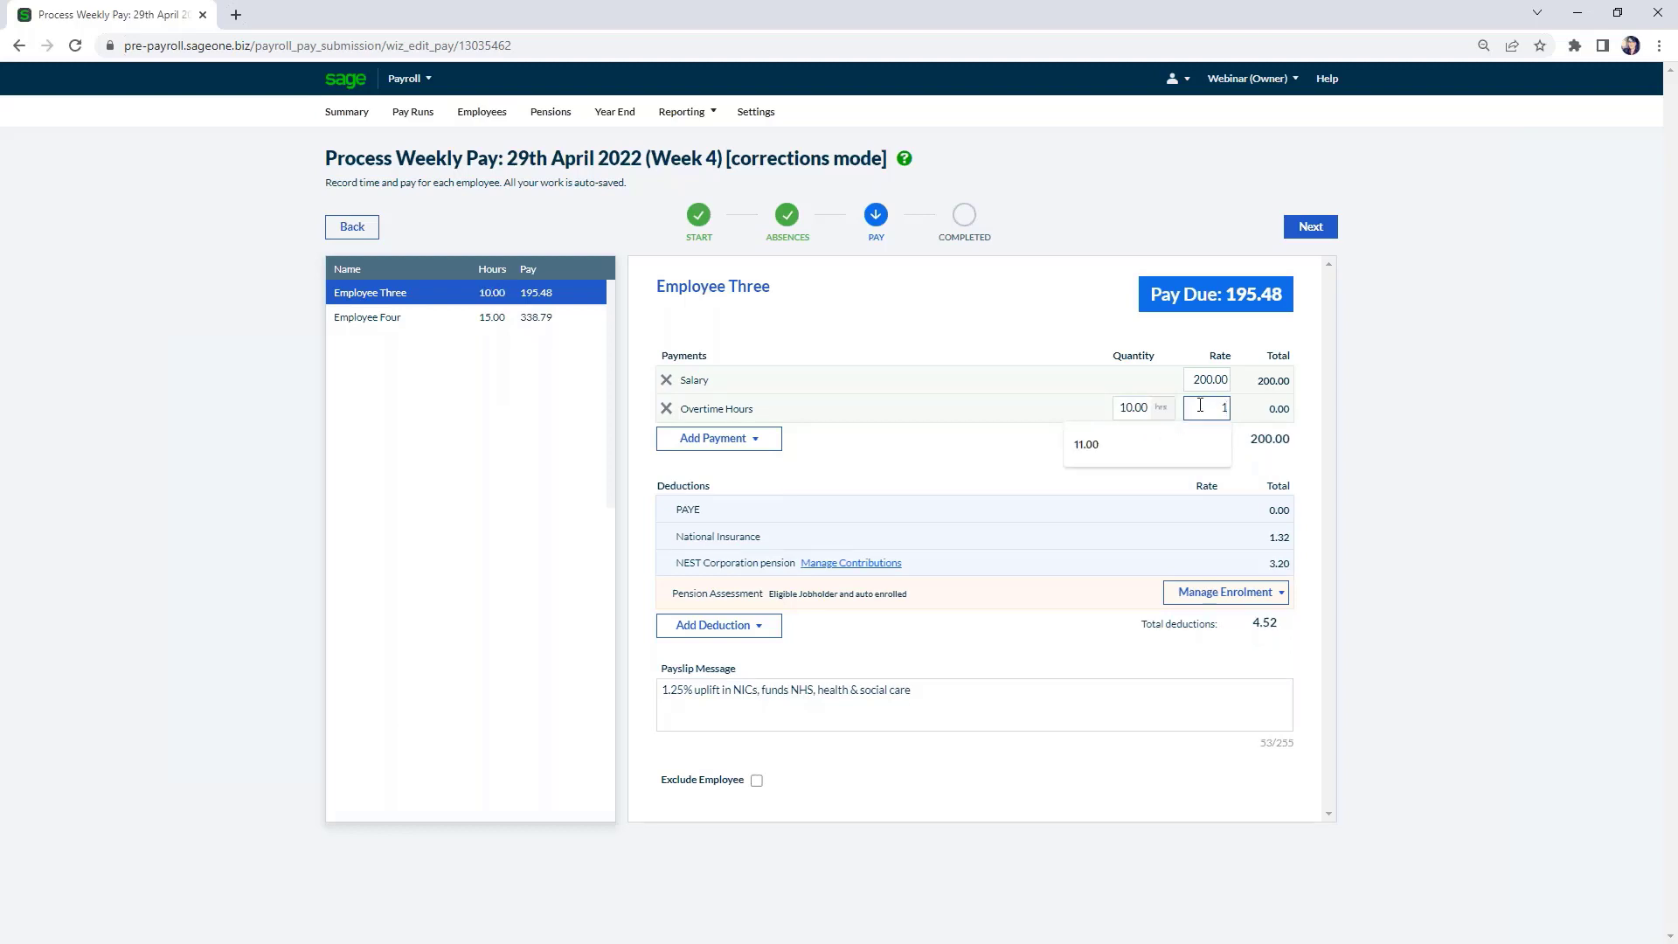
type("1")
left_click(1127, 451)
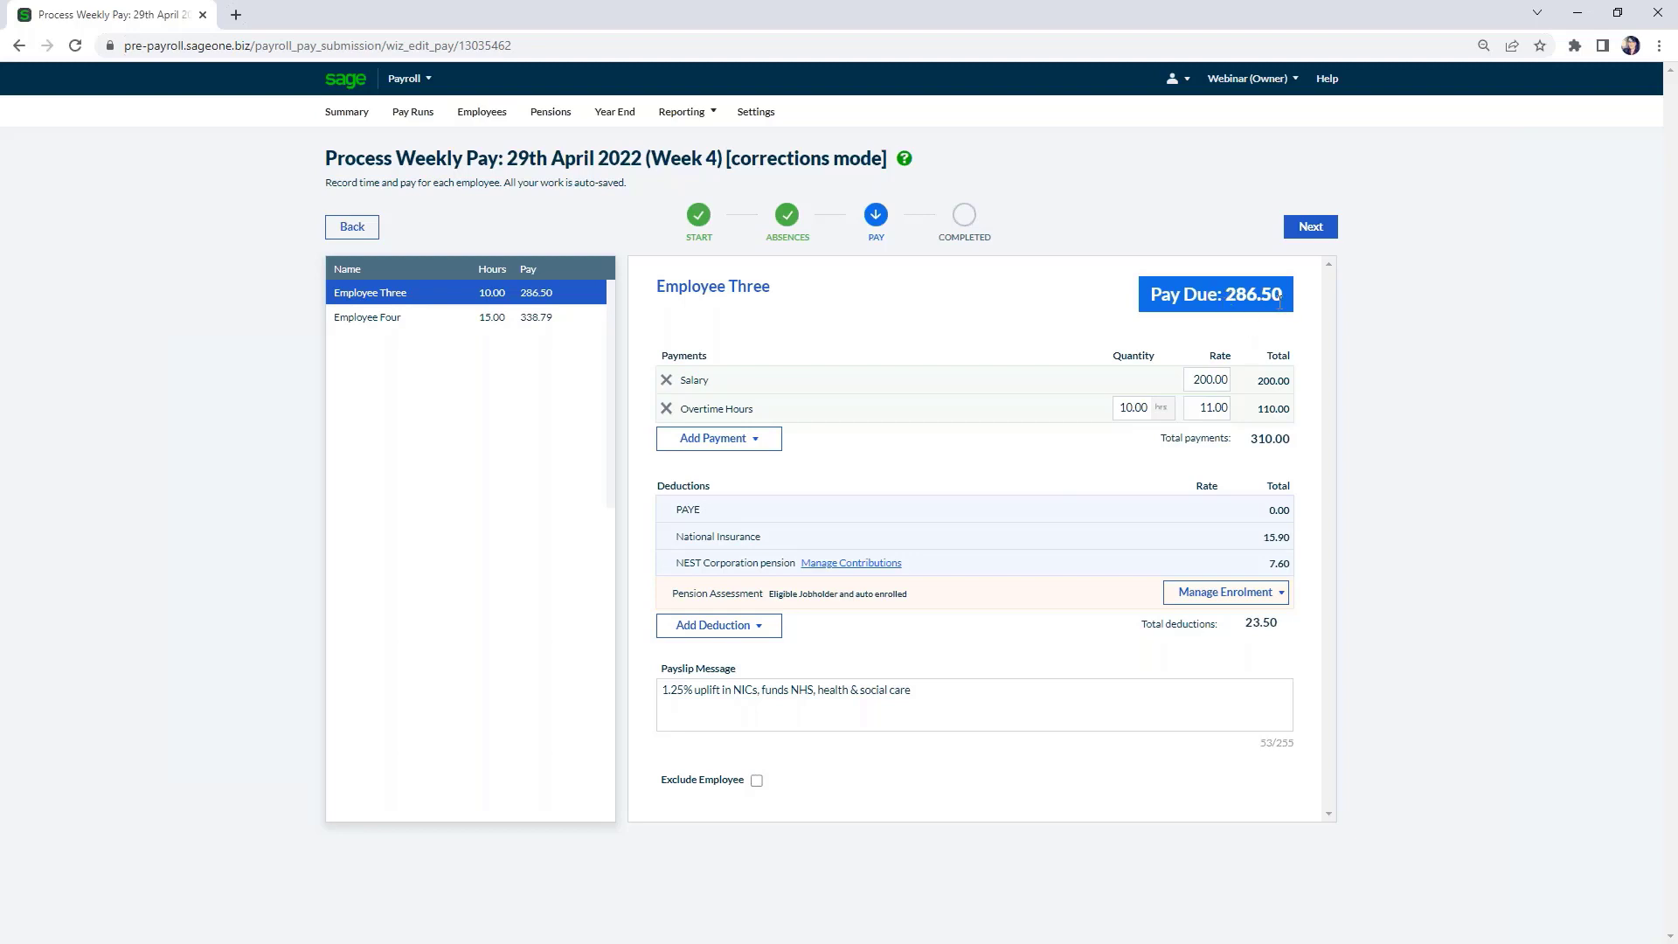
left_click(1316, 241)
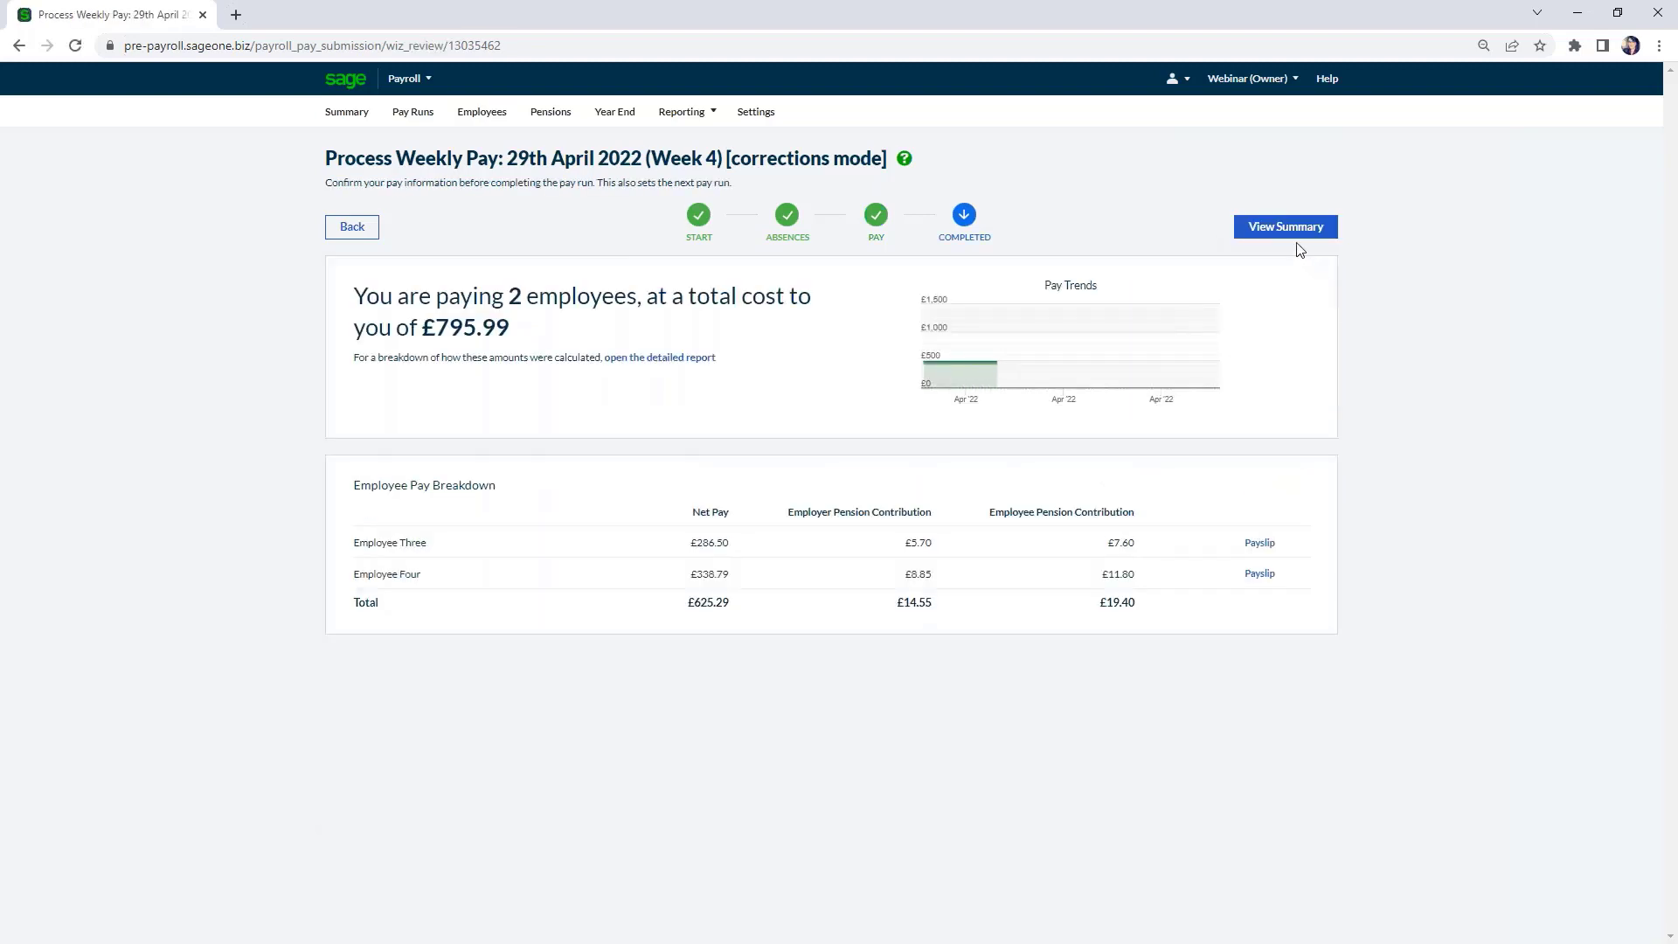
left_click(1289, 229)
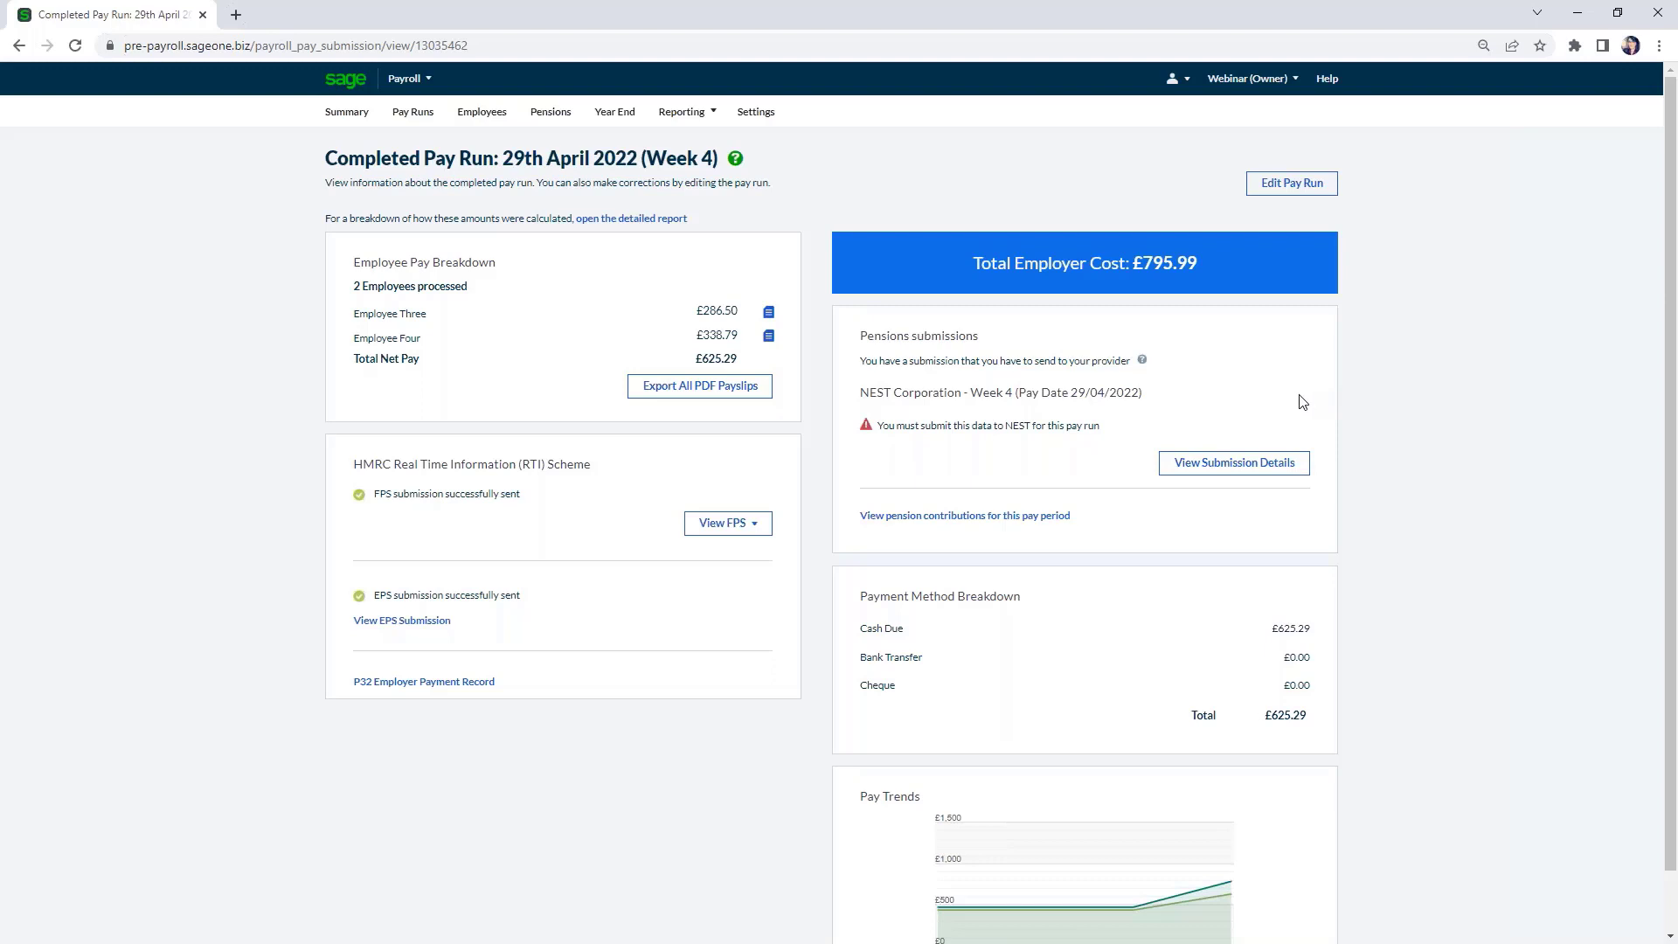
Start the Week 5 weekly pay run, accepting the 06/05/2022 pay date and continuing past absences to the pay stage.
left_click(339, 112)
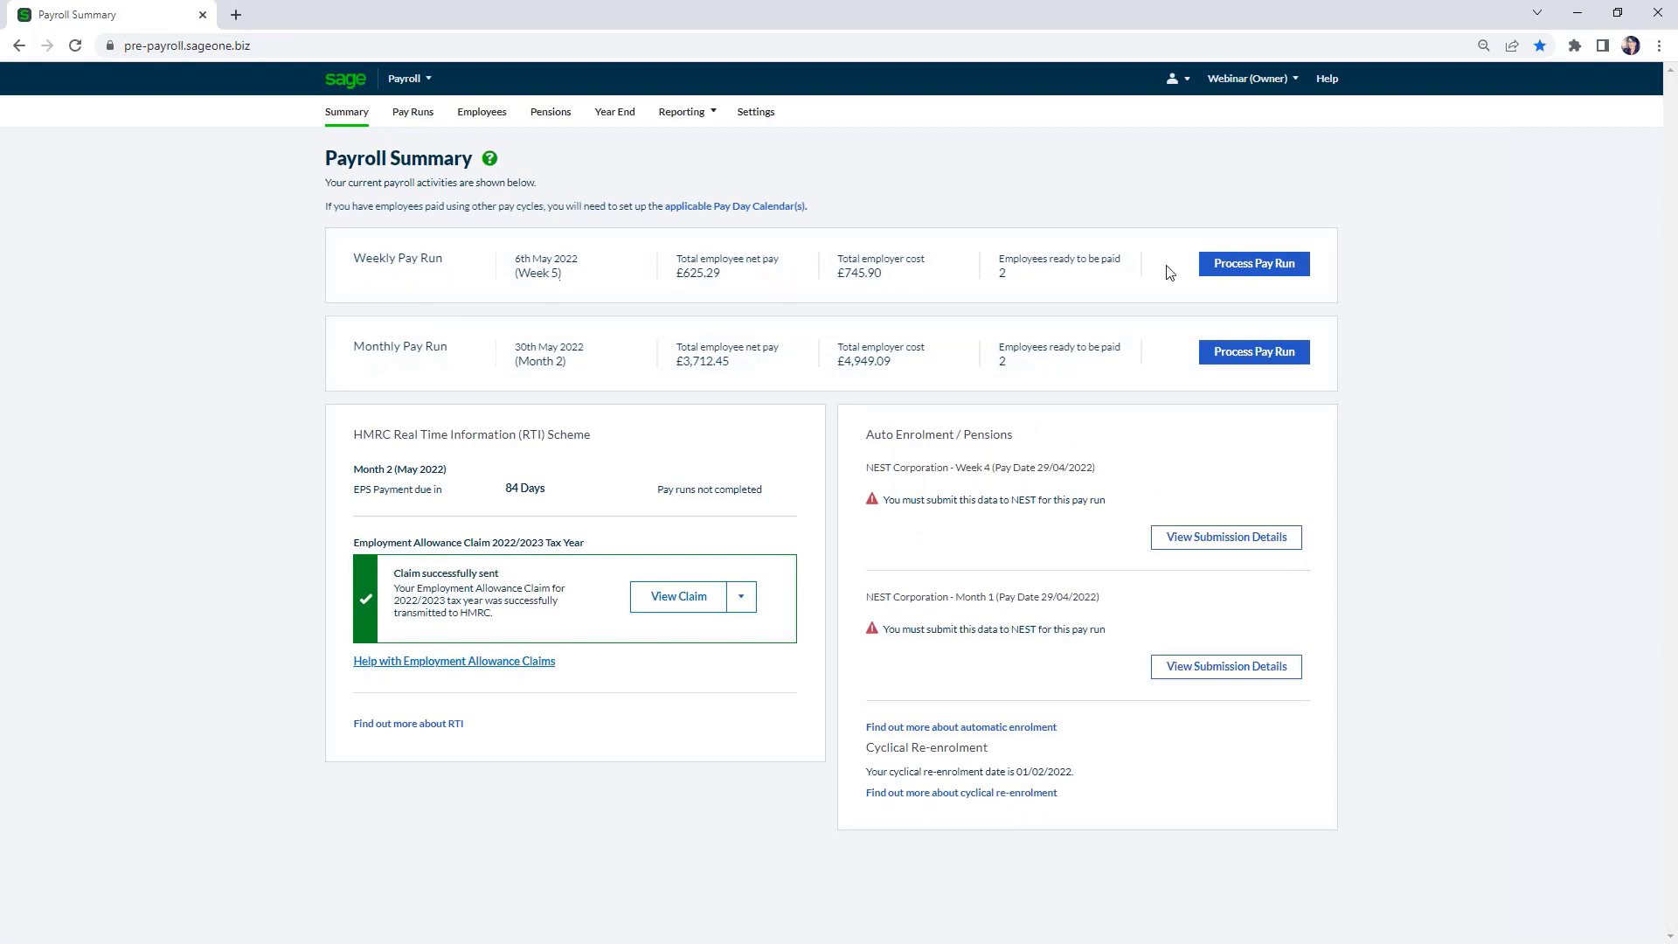
left_click(1254, 263)
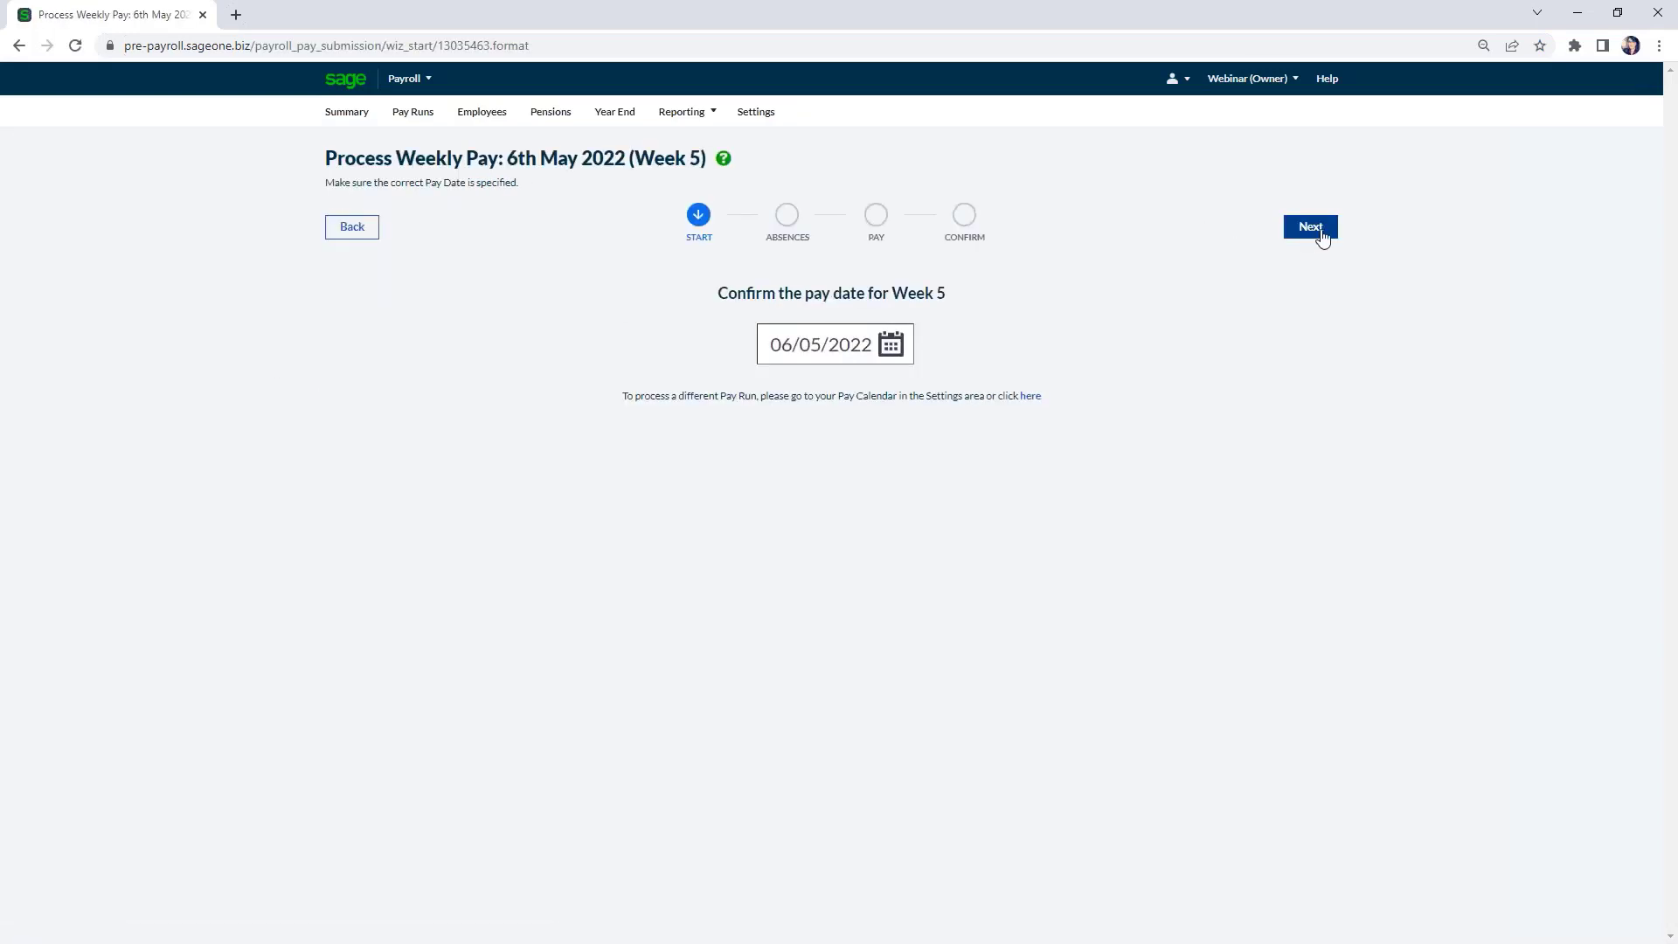
left_click(1319, 232)
left_click(1316, 232)
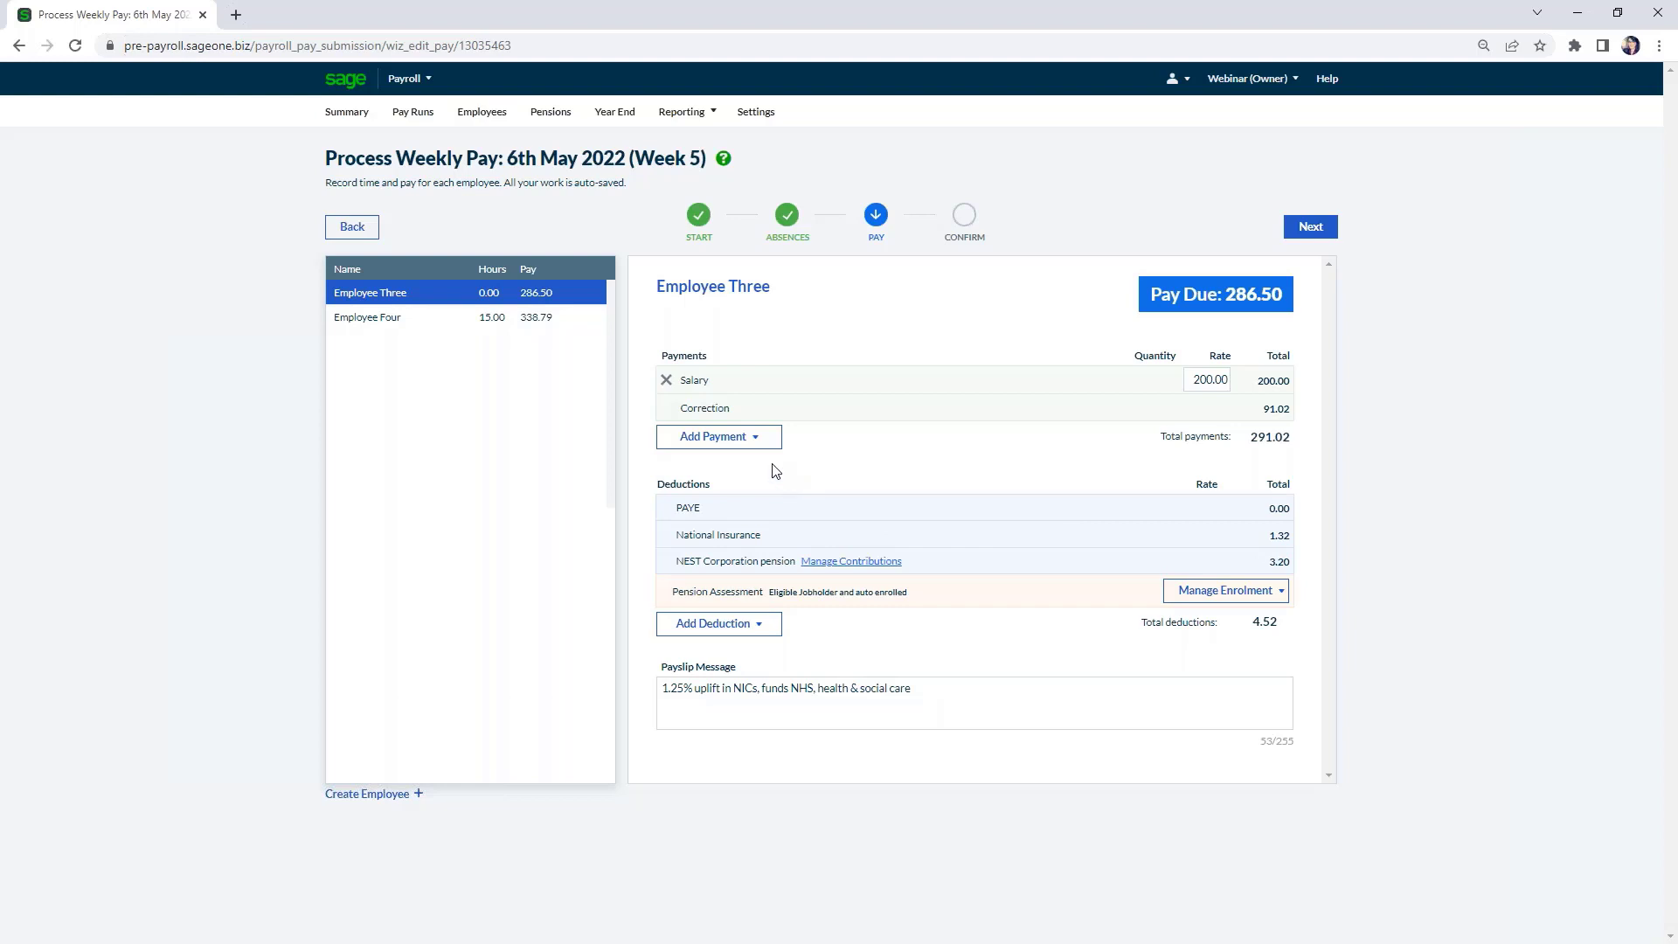
Create a new payment for Employee Three with category Expenses and type Business Expenses, named "Correction Reversal".
left_click(754, 438)
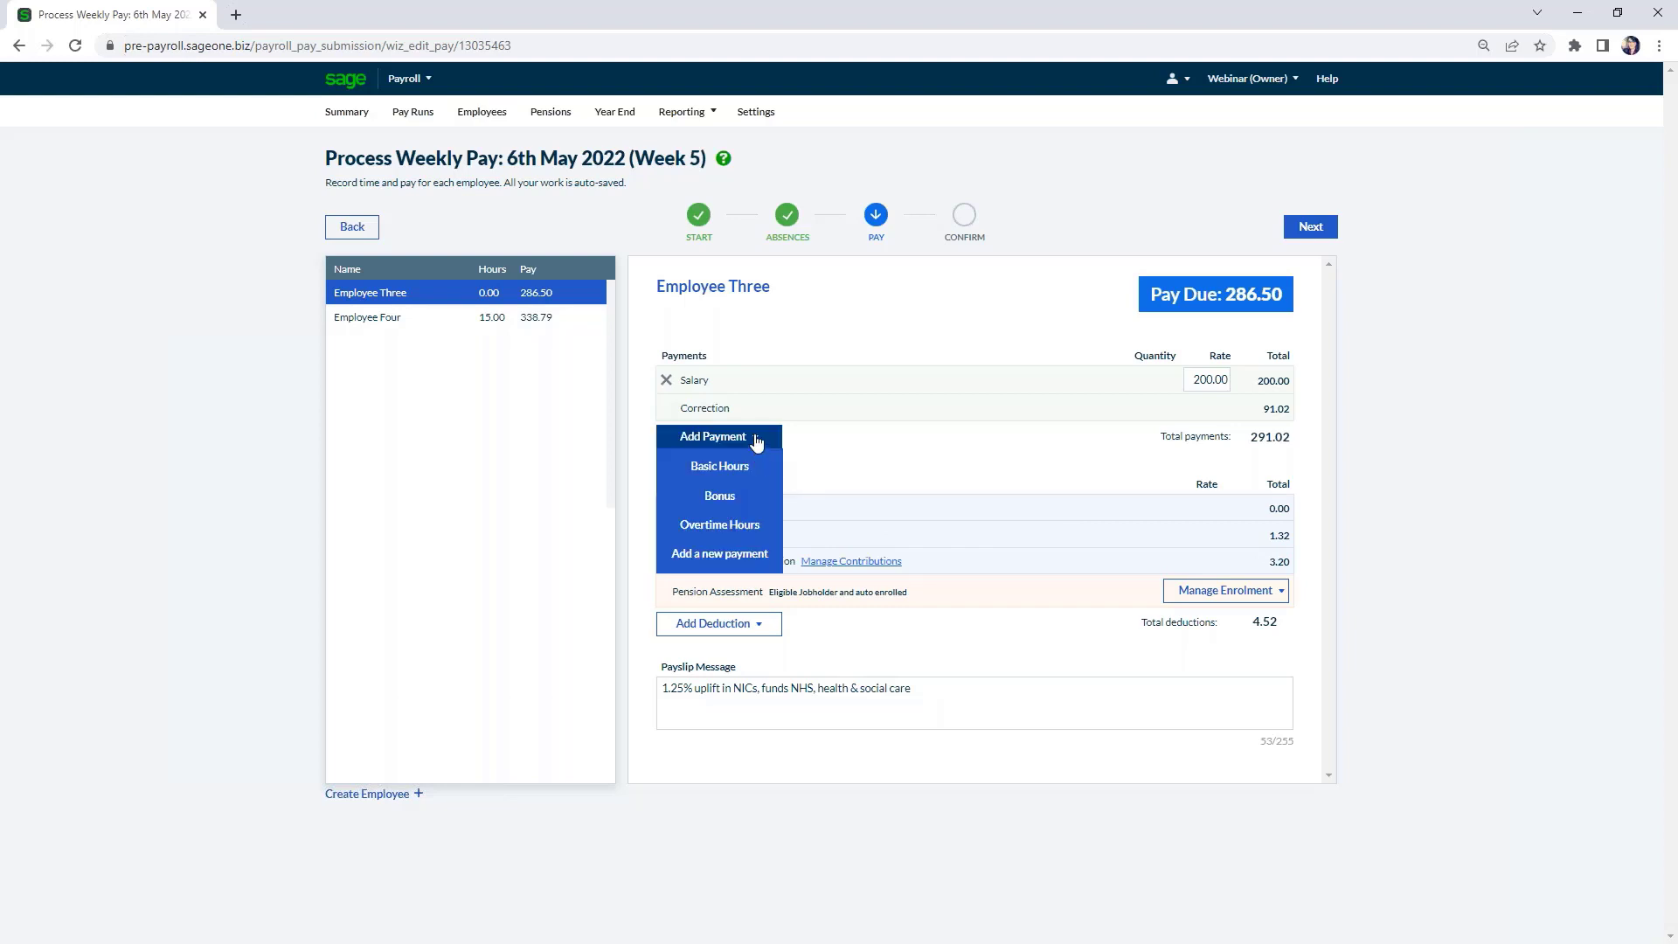
left_click(735, 554)
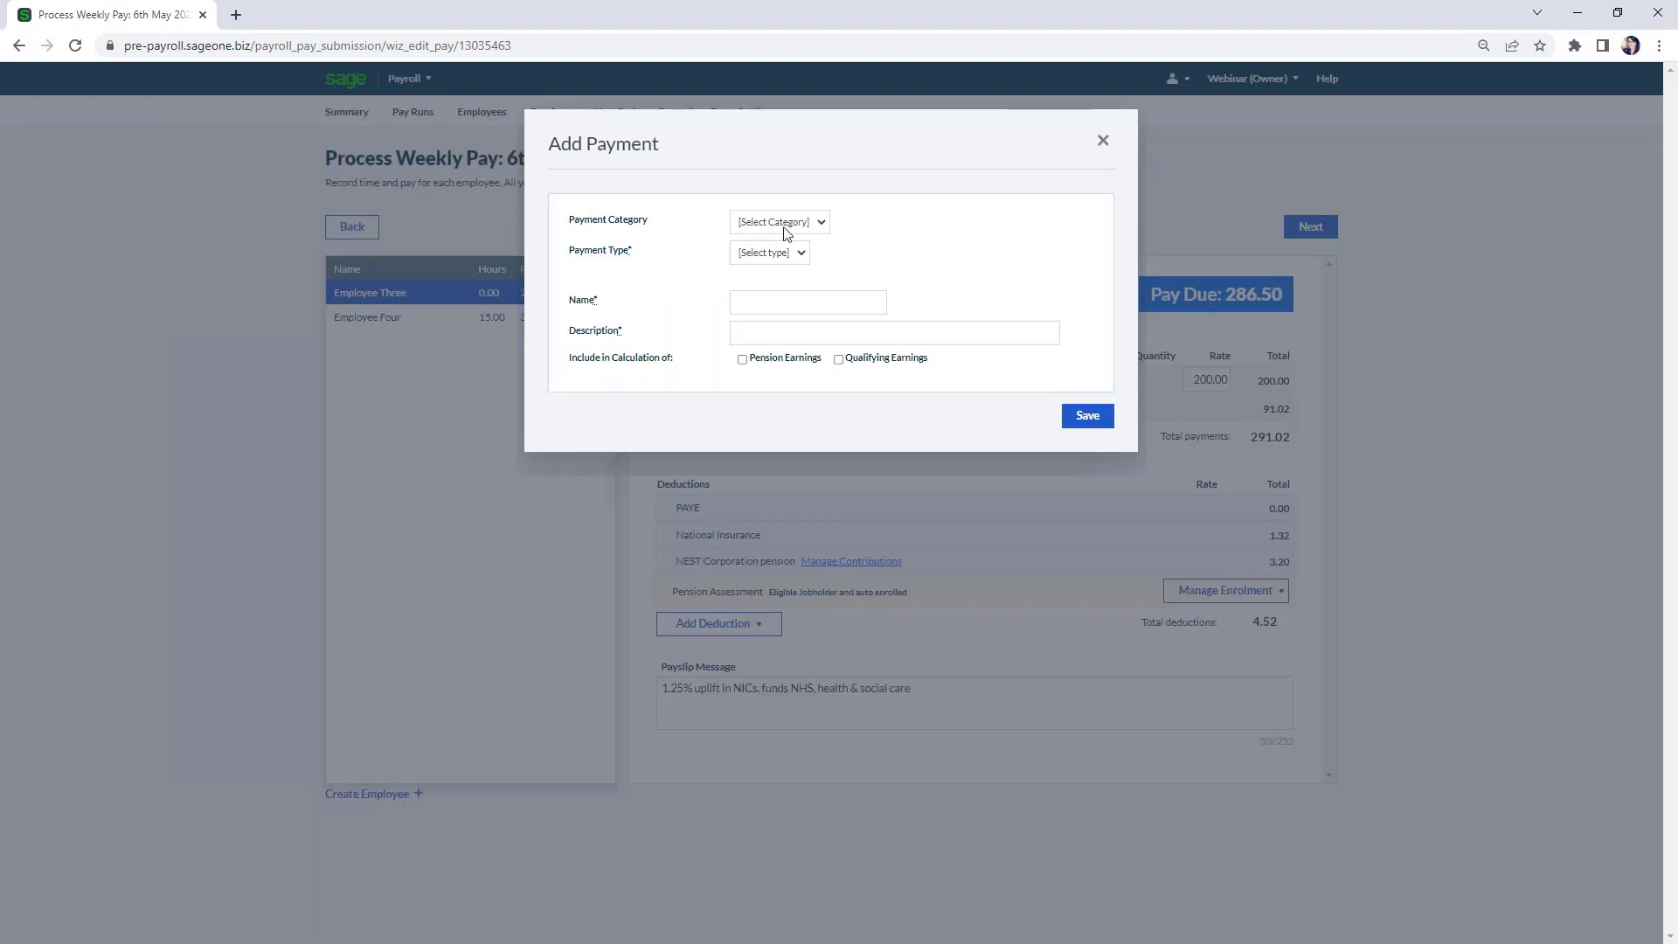
left_click(822, 223)
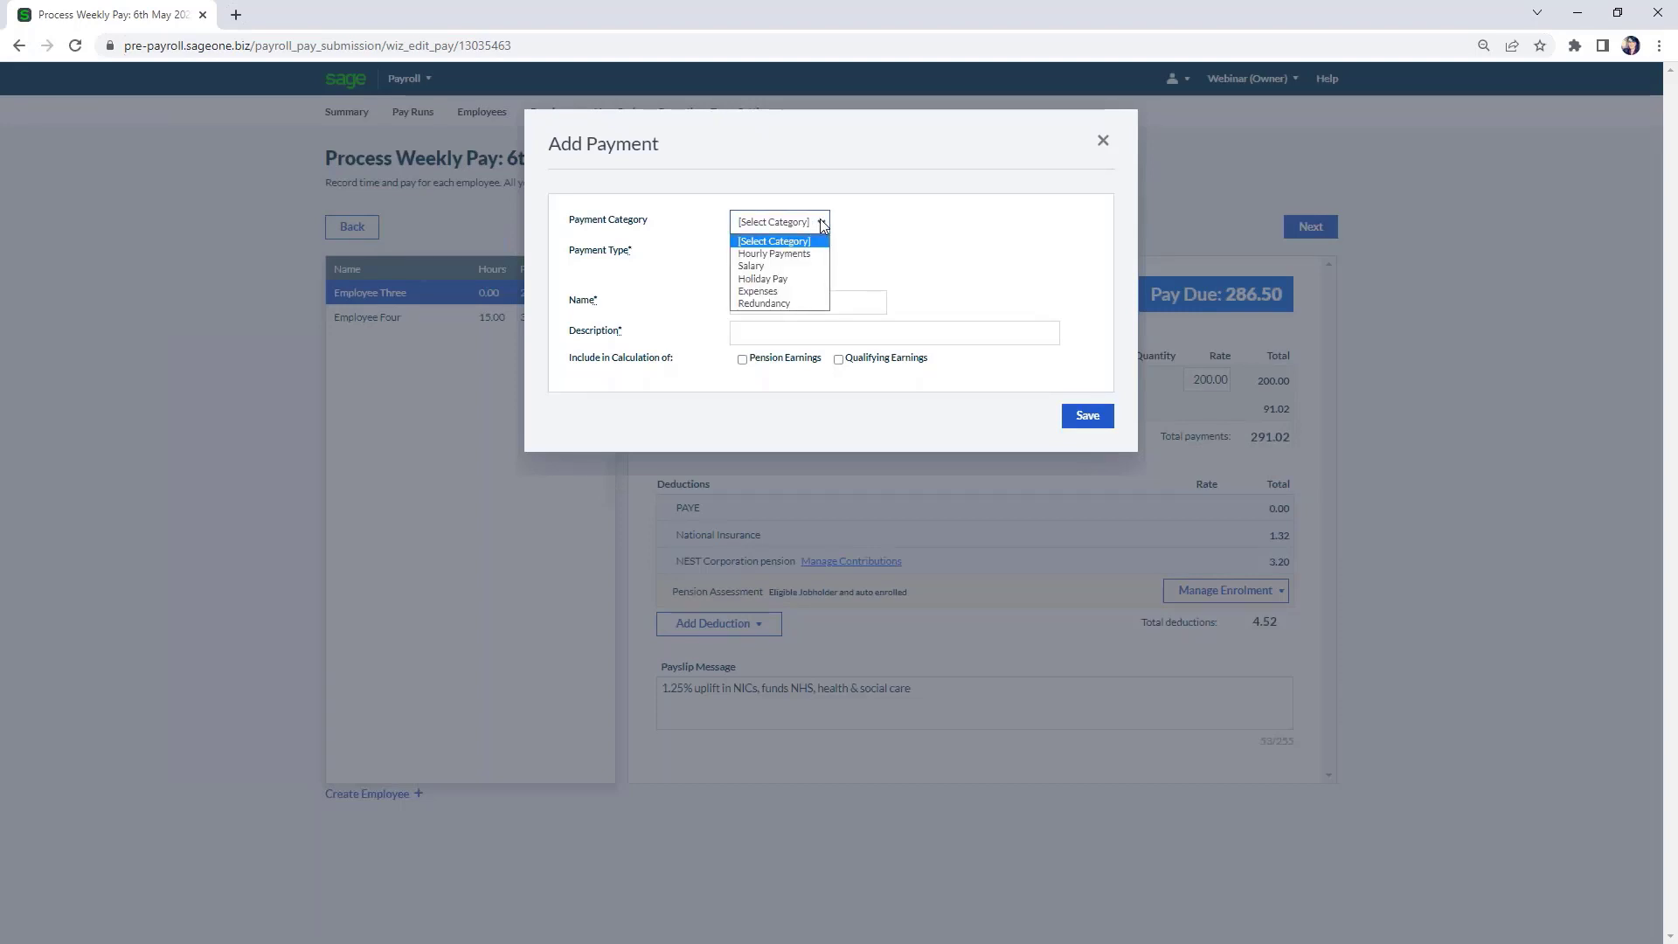
left_click(765, 291)
left_click(823, 253)
left_click(815, 287)
triple_click(844, 300)
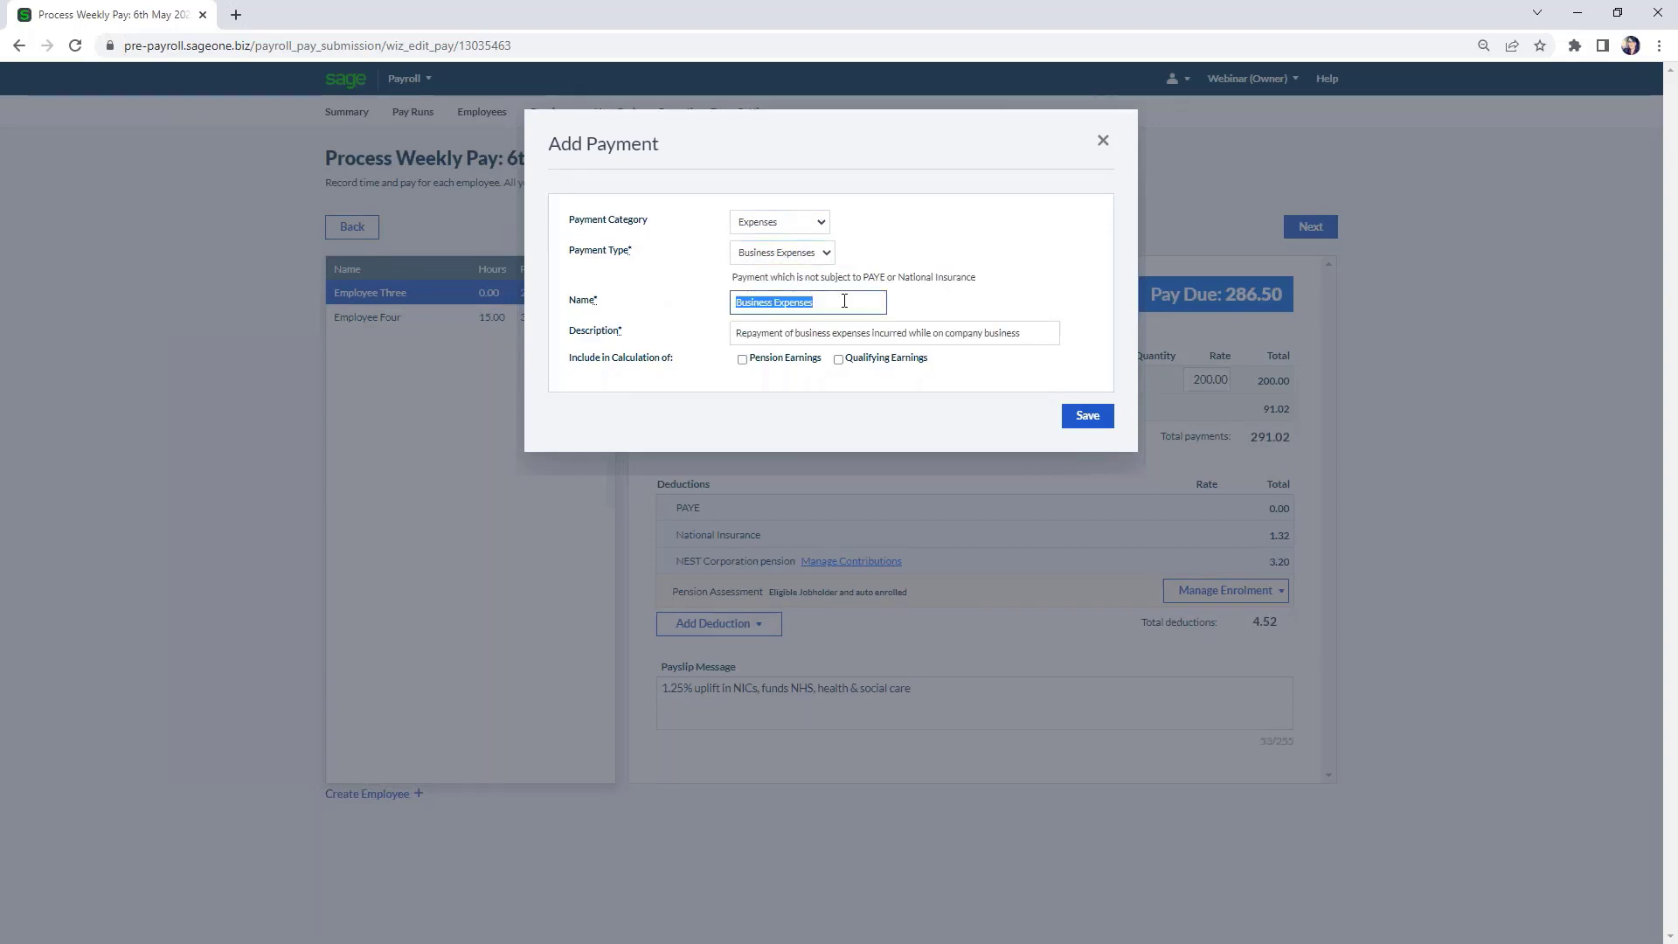
type("Correction Reversal")
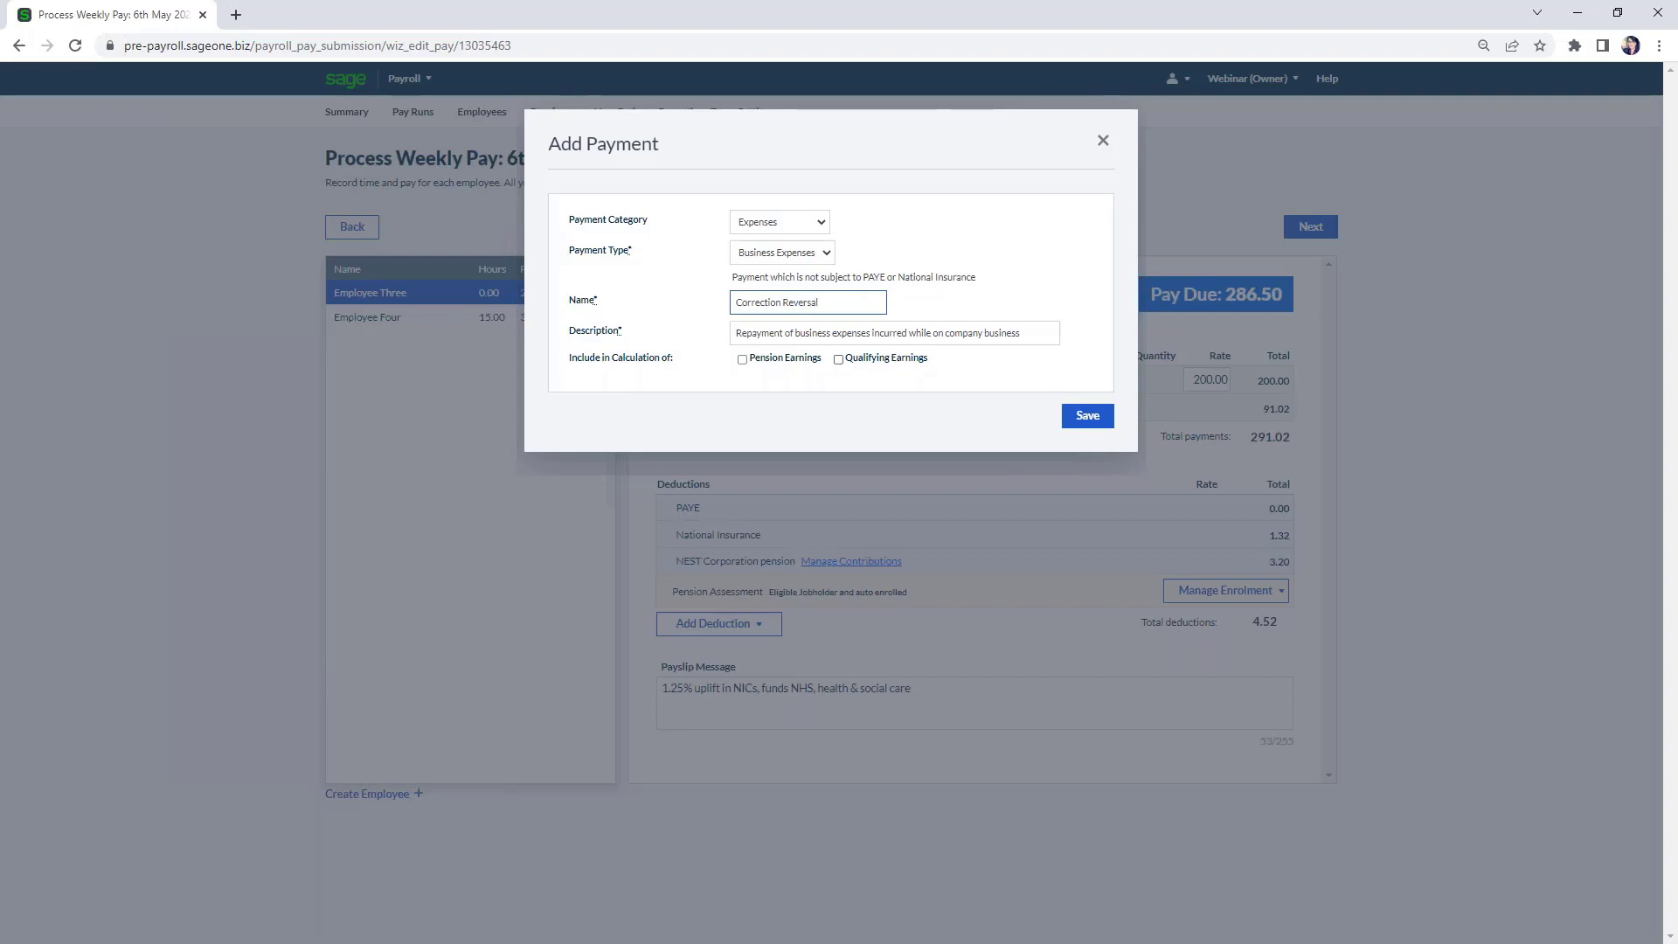
left_click(1108, 424)
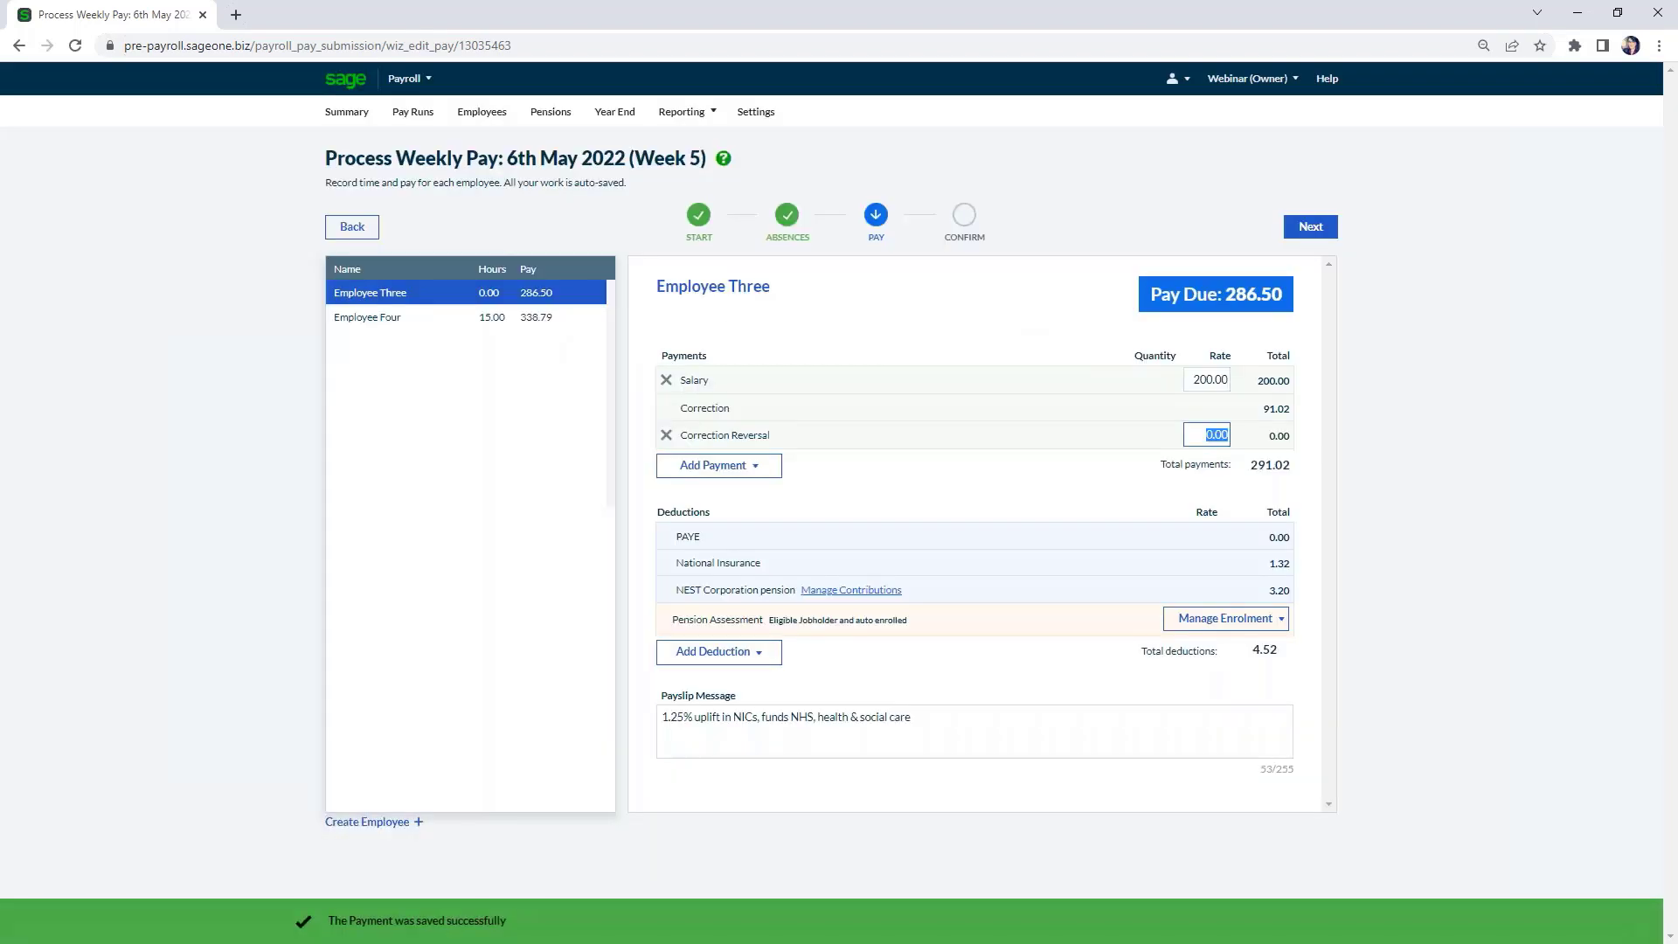
Set Employee Three's Correction Reversal payment to -91.02.
key("BackSpace")
type("-91.02")
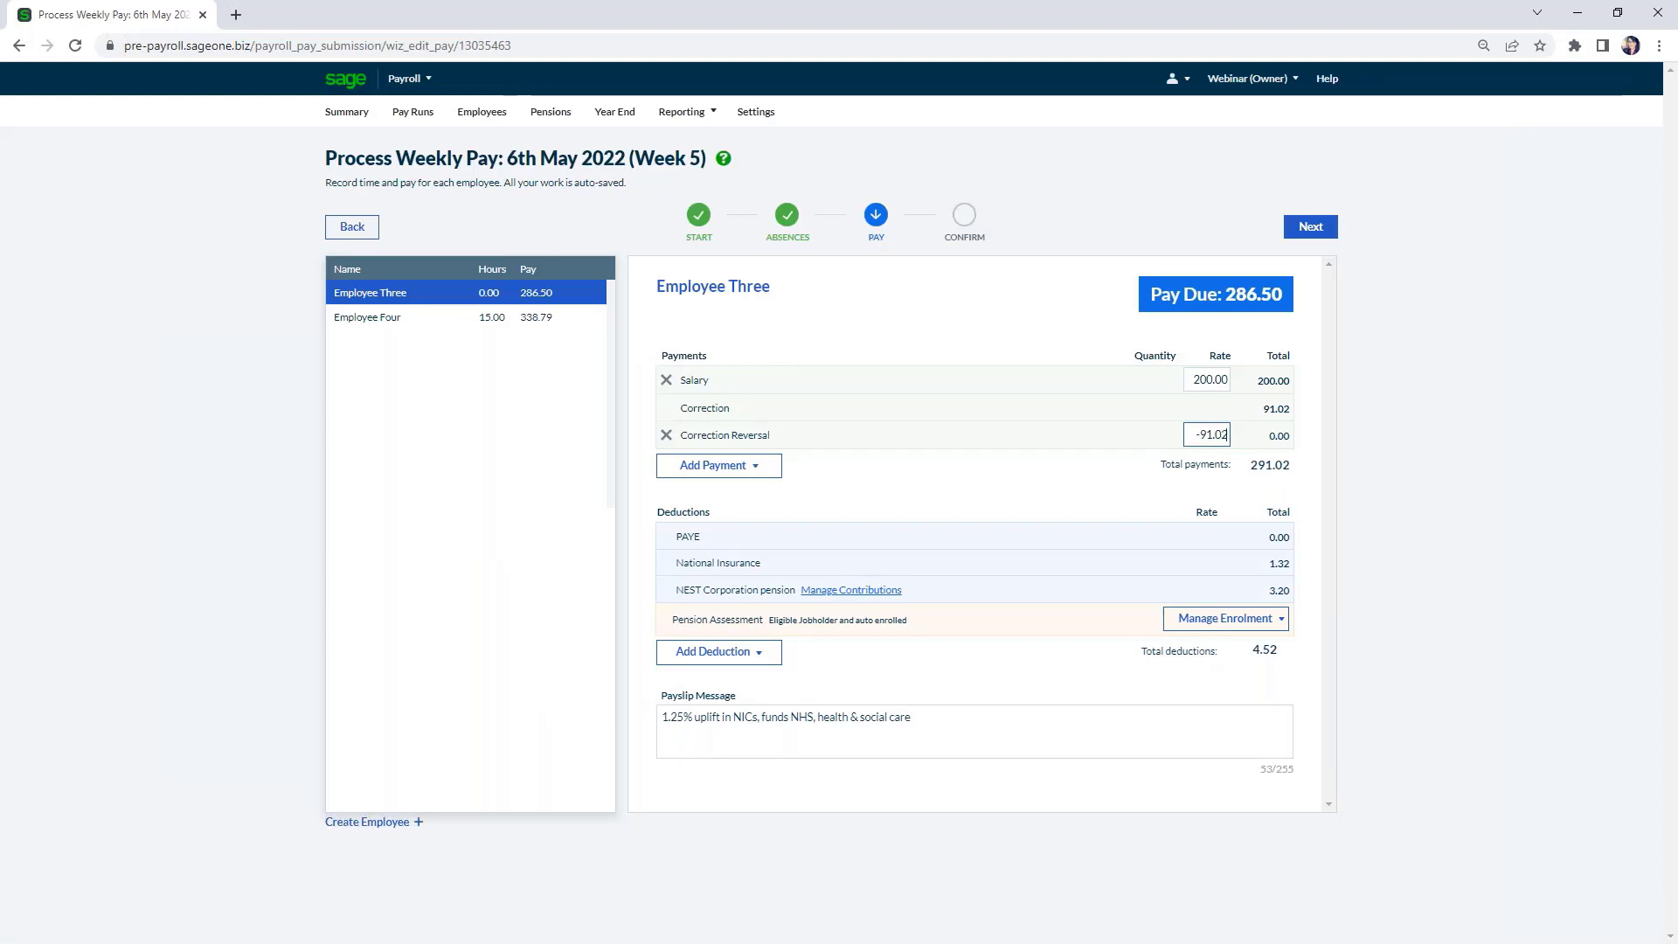
left_click(1060, 470)
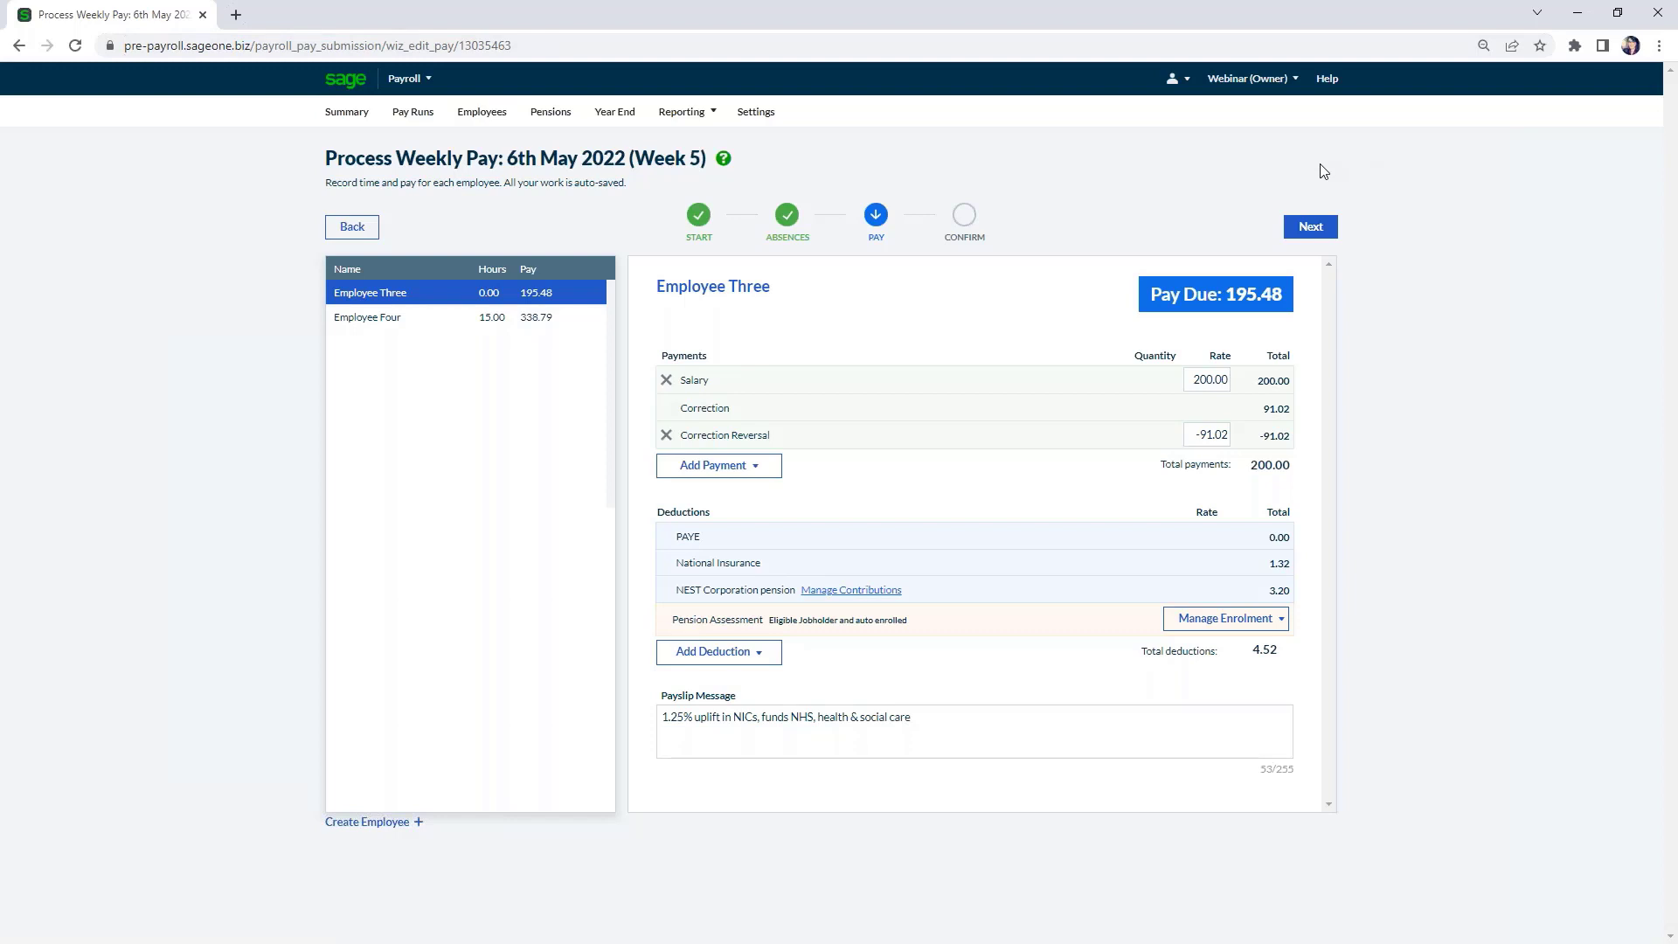
Open the payroll help centre and search it for "corrections".
left_click(1325, 78)
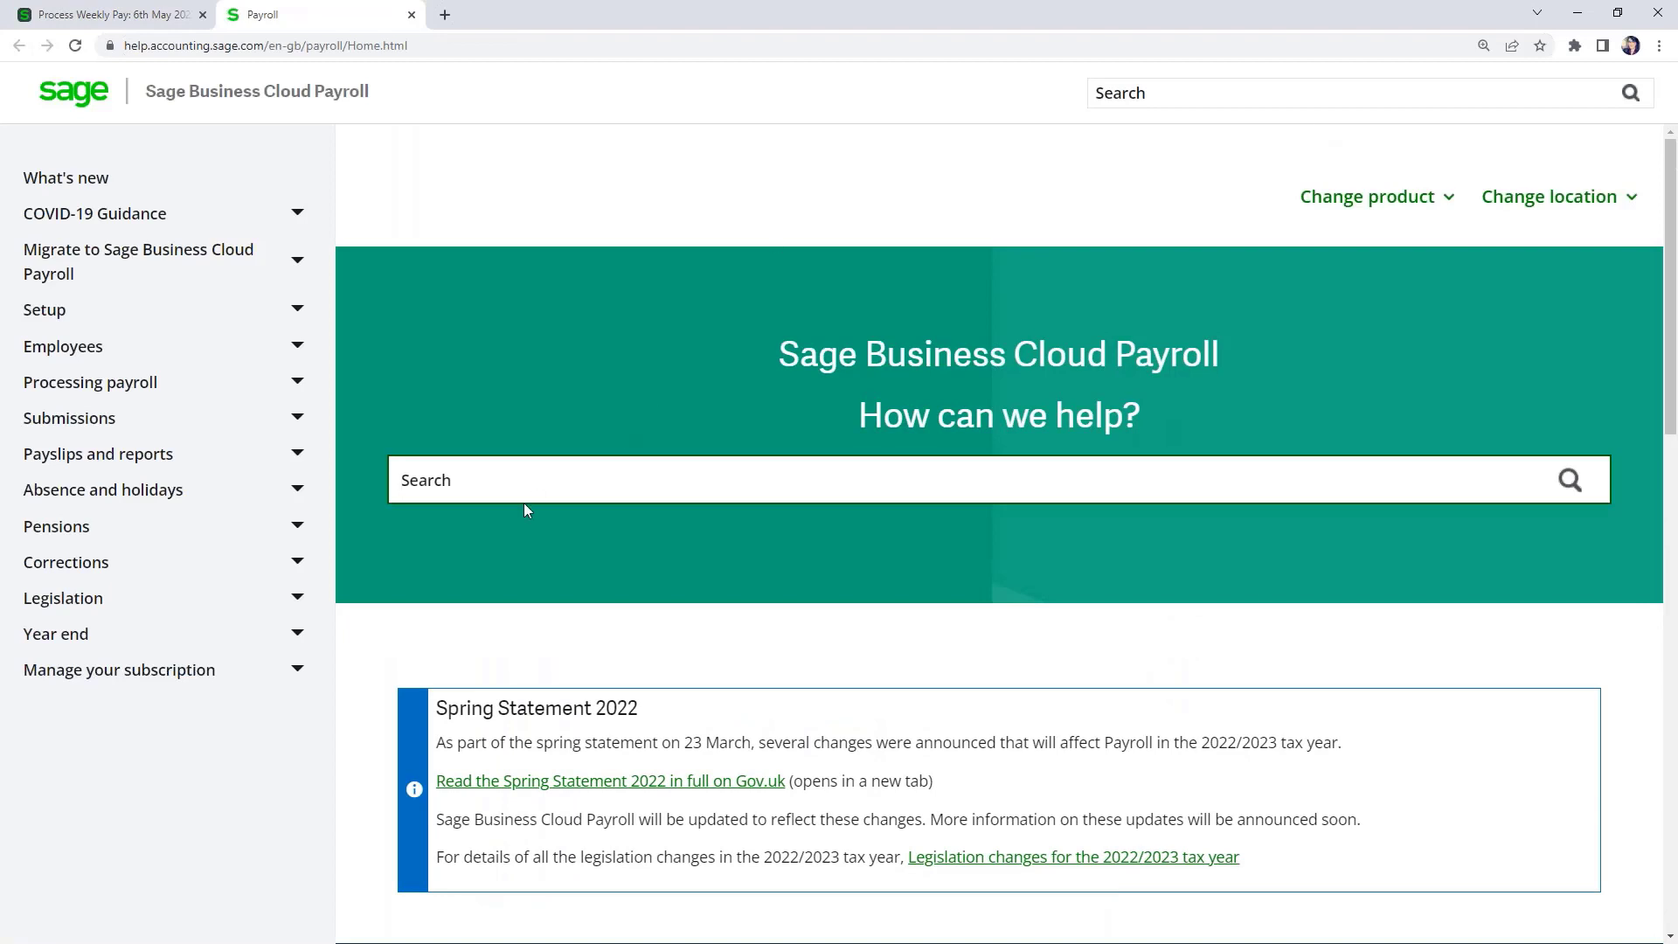
left_click(414, 481)
type("corrections")
key("Return")
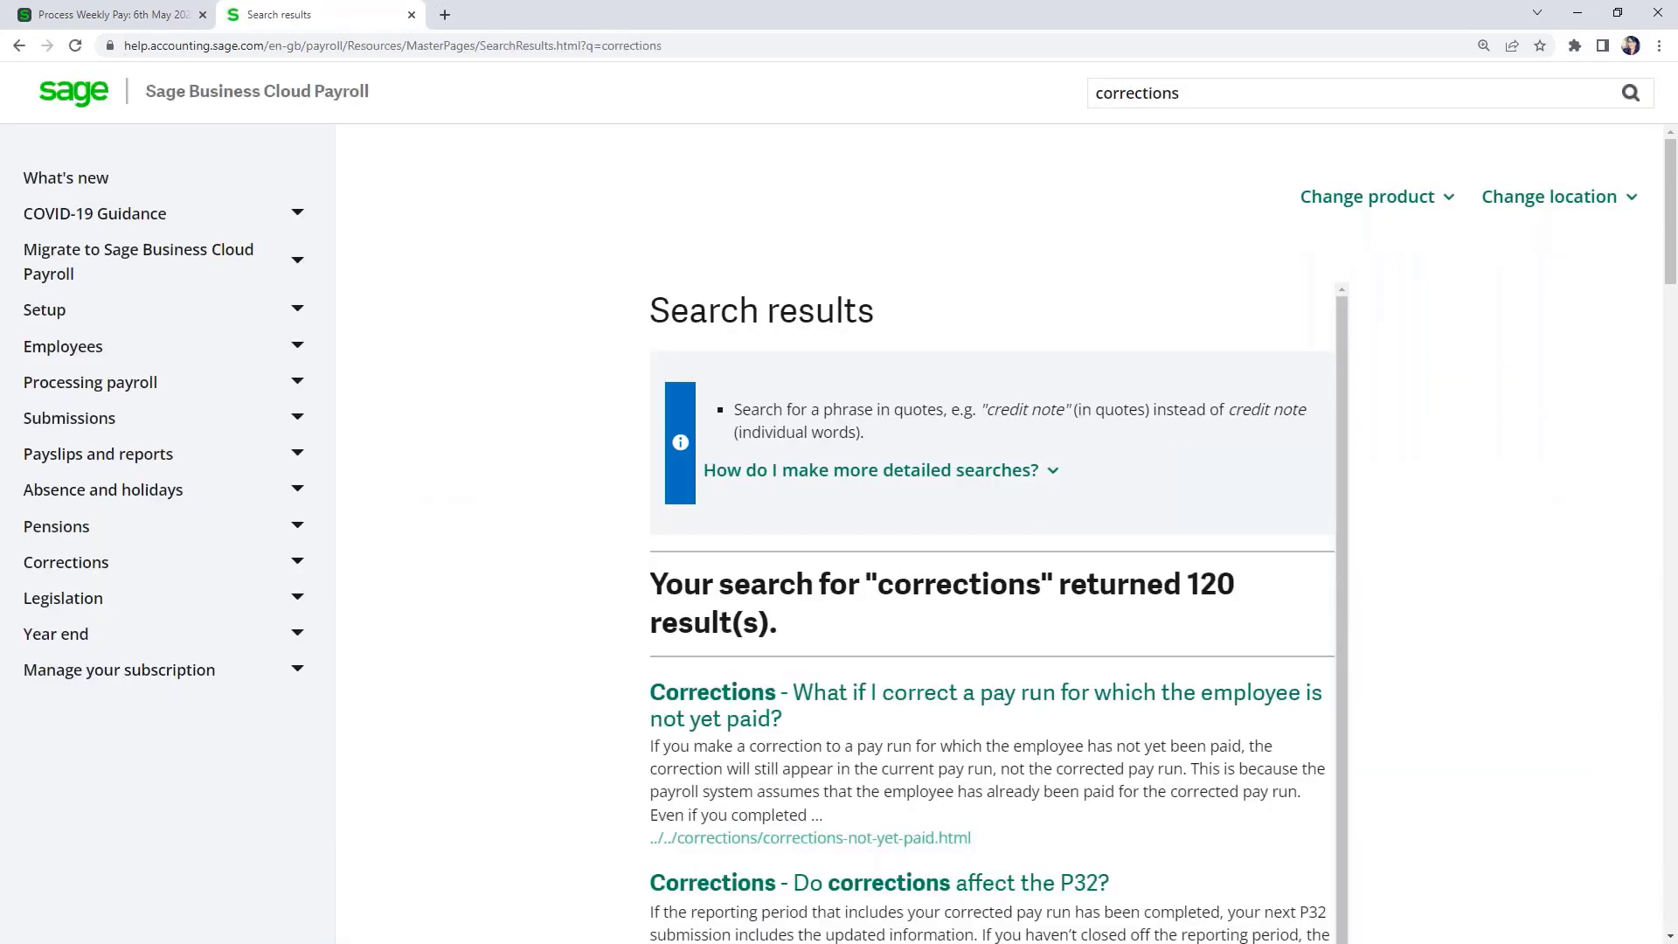